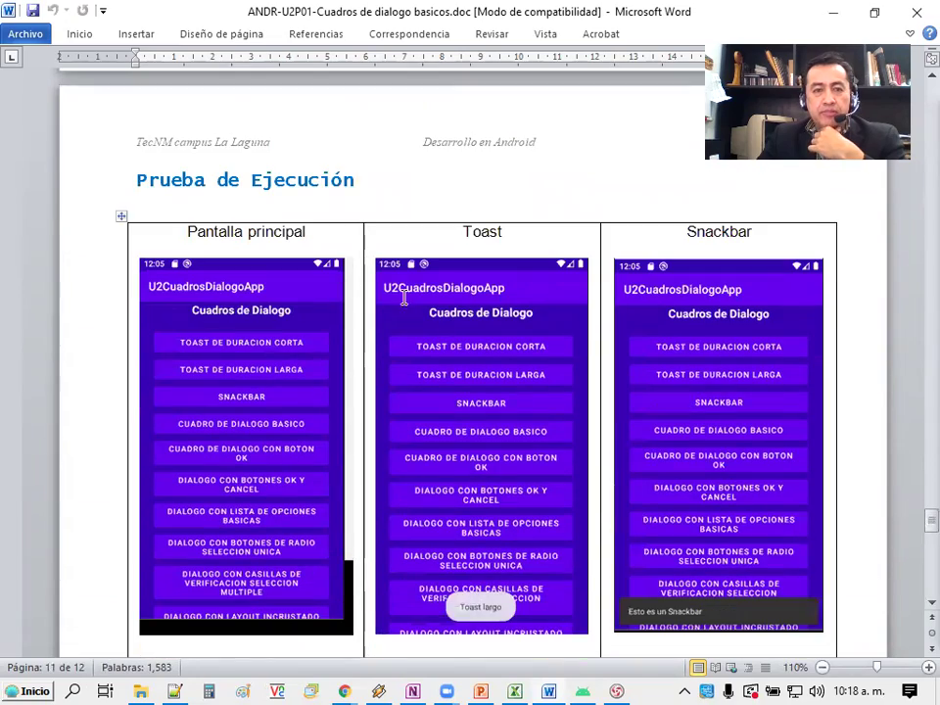
Step: Review the Prueba de Ejecución table's app screenshots, from the main screen and Toast through to the Acerca de dialog
{"action": "left_click", "coordinate": [122, 181]}
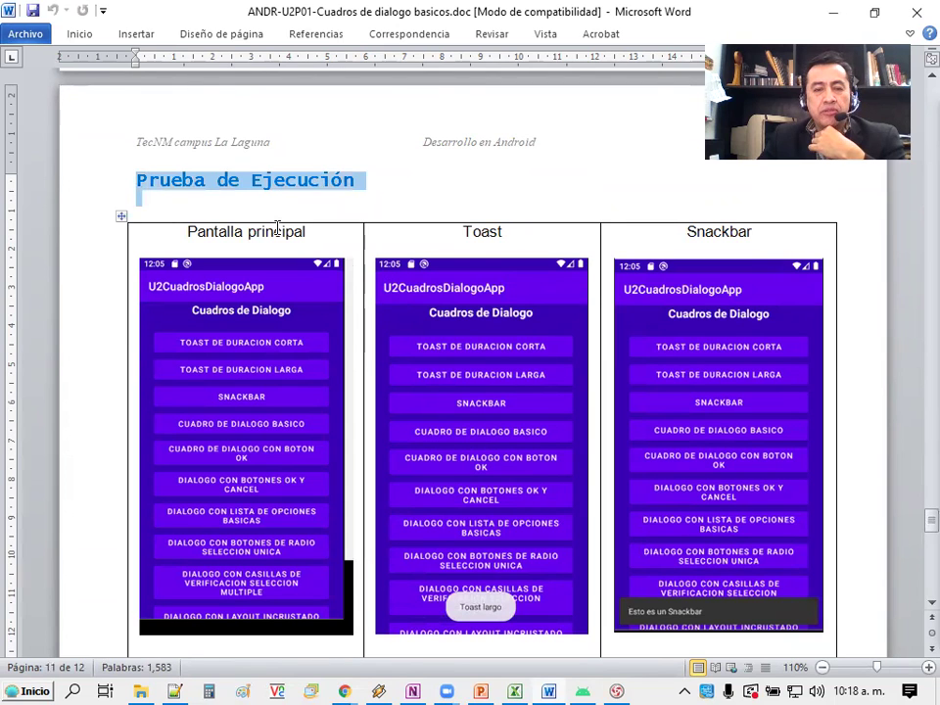
{"action": "double_click", "coordinate": [265, 229]}
{"action": "double_click", "coordinate": [483, 233]}
{"action": "double_click", "coordinate": [713, 235]}
{"action": "scroll", "coordinate": [602, 300], "scroll_direction": "down", "scroll_amount": 6}
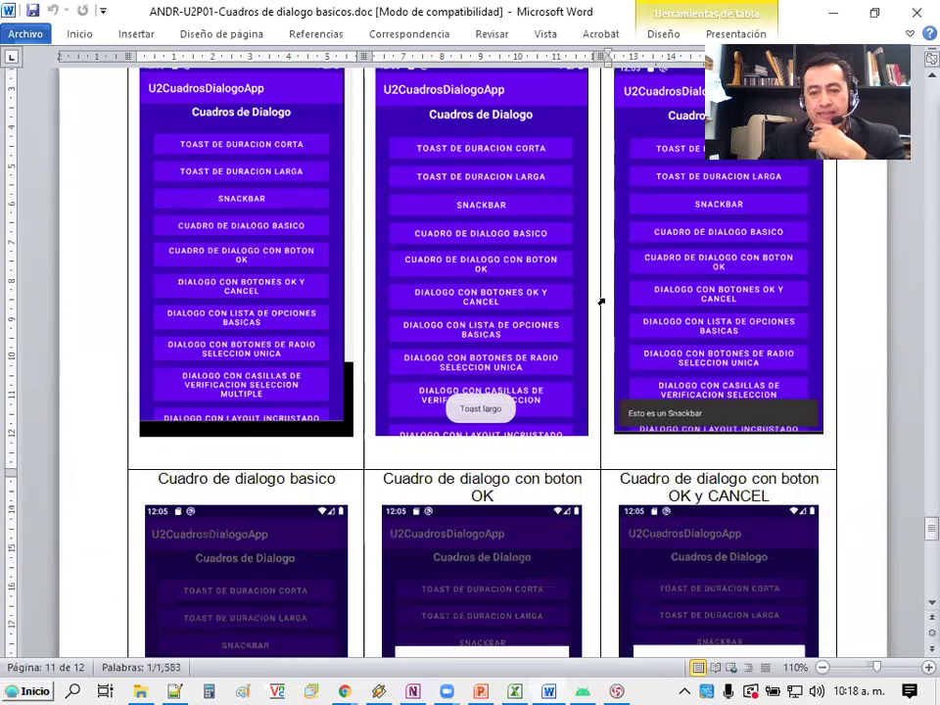
{"action": "scroll", "coordinate": [601, 301], "scroll_direction": "down", "scroll_amount": 3}
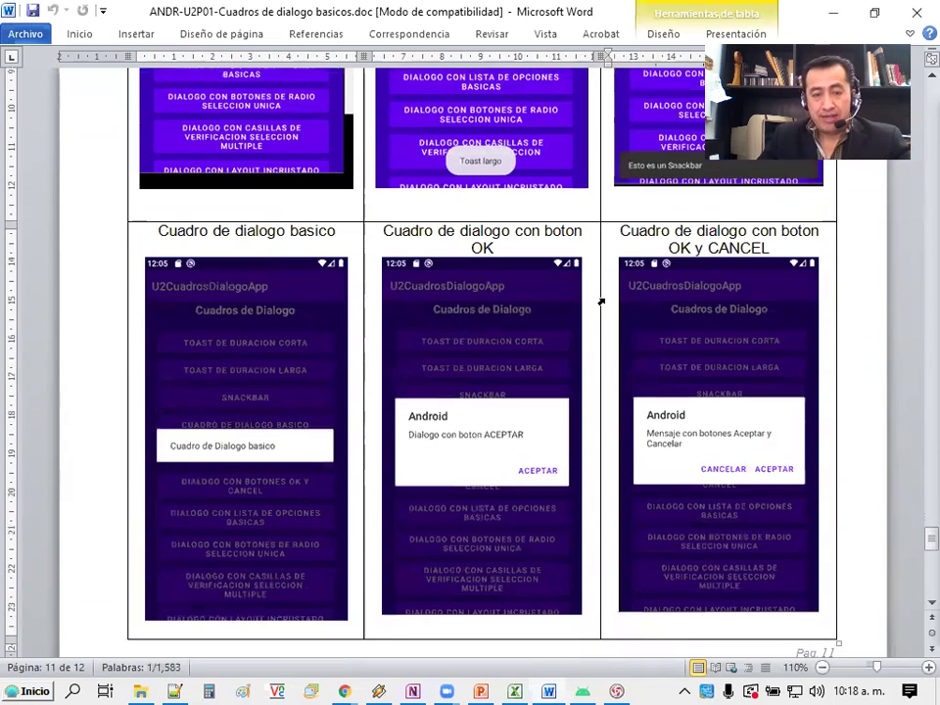
{"action": "left_click_drag", "start_coordinate": [157, 182], "coordinate": [361, 195]}
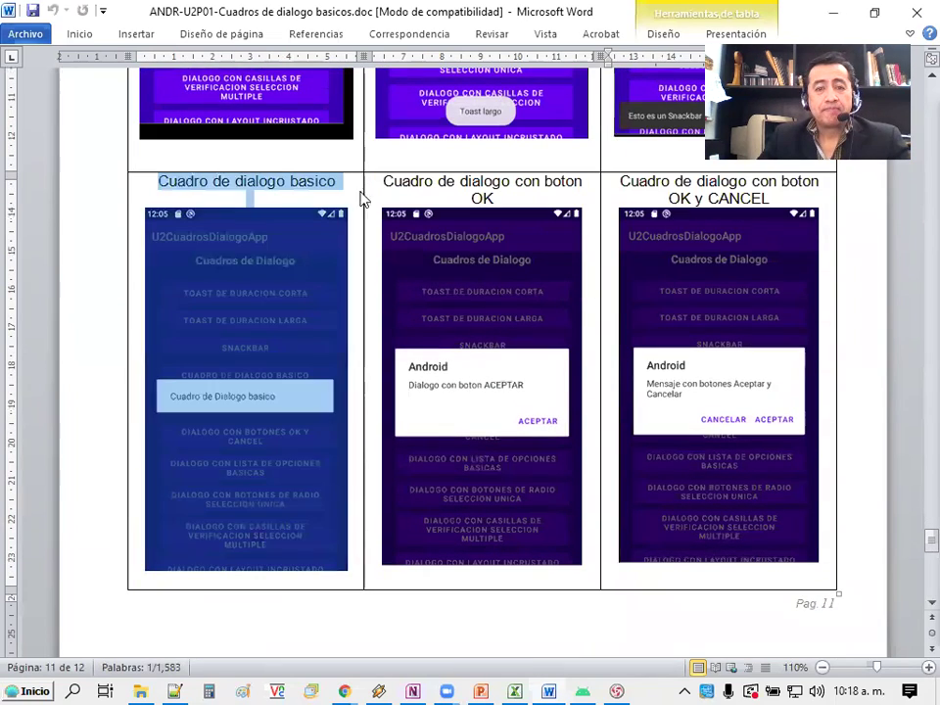
{"action": "left_click", "coordinate": [400, 193]}
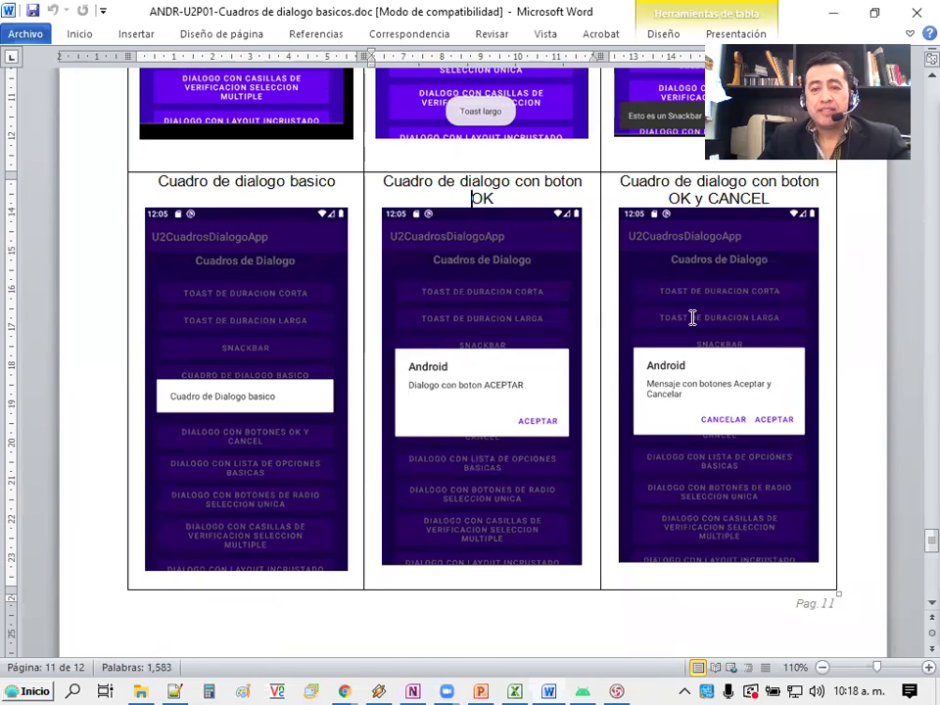
{"action": "scroll", "coordinate": [692, 317], "scroll_direction": "down", "scroll_amount": 9}
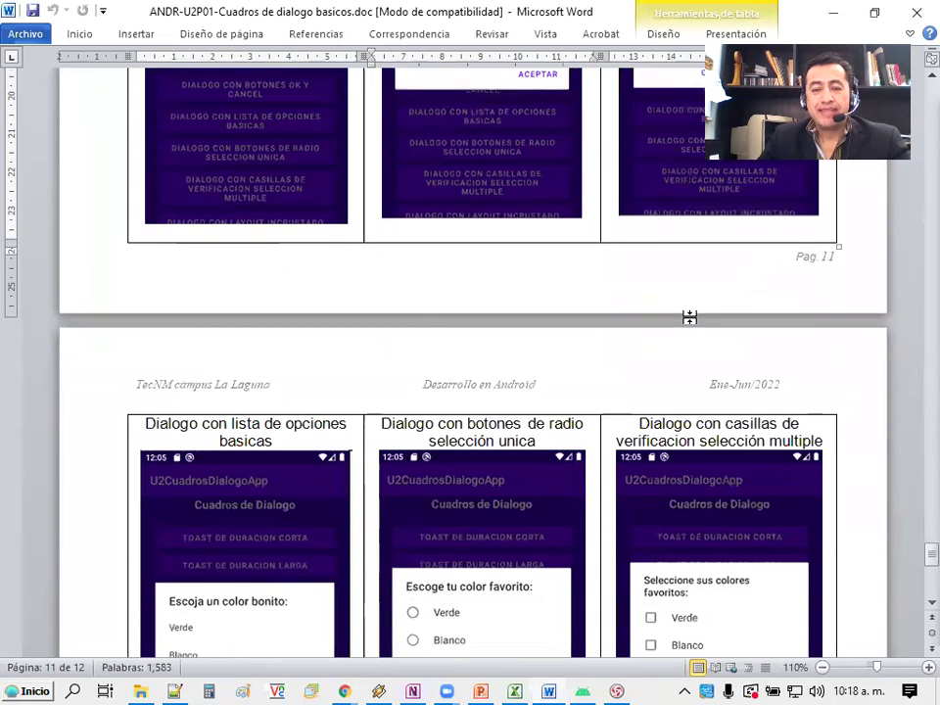
{"action": "scroll", "coordinate": [692, 317], "scroll_direction": "down", "scroll_amount": 6}
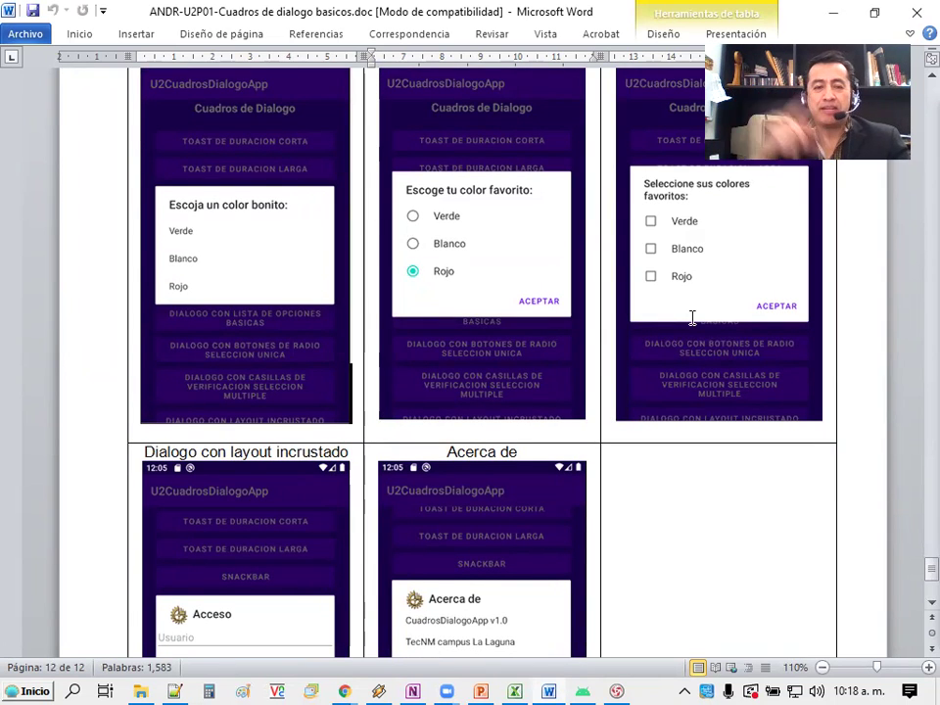
{"action": "scroll", "coordinate": [690, 323], "scroll_direction": "down", "scroll_amount": 4}
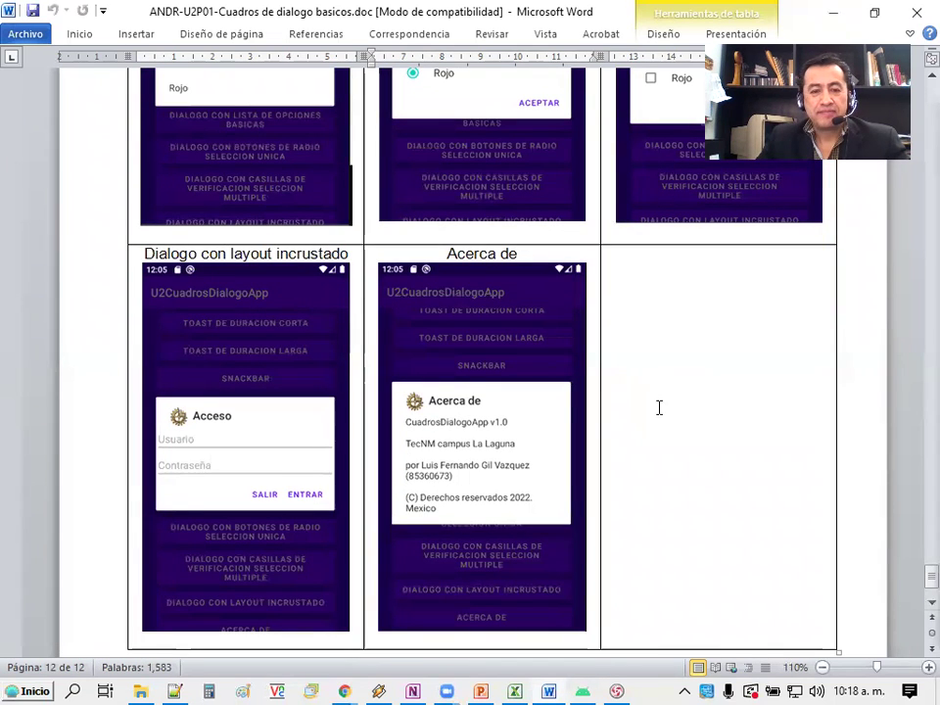
{"action": "scroll", "coordinate": [663, 451], "scroll_direction": "up", "scroll_amount": 7}
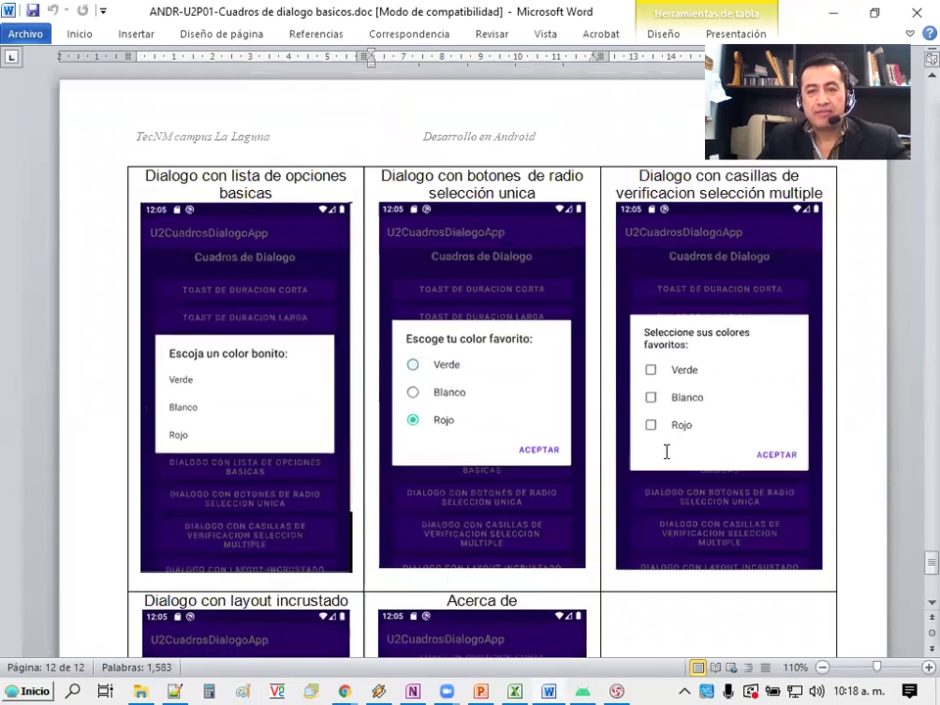
{"action": "scroll", "coordinate": [666, 452], "scroll_direction": "up", "scroll_amount": 7}
{"action": "scroll", "coordinate": [661, 406], "scroll_direction": "up", "scroll_amount": 8}
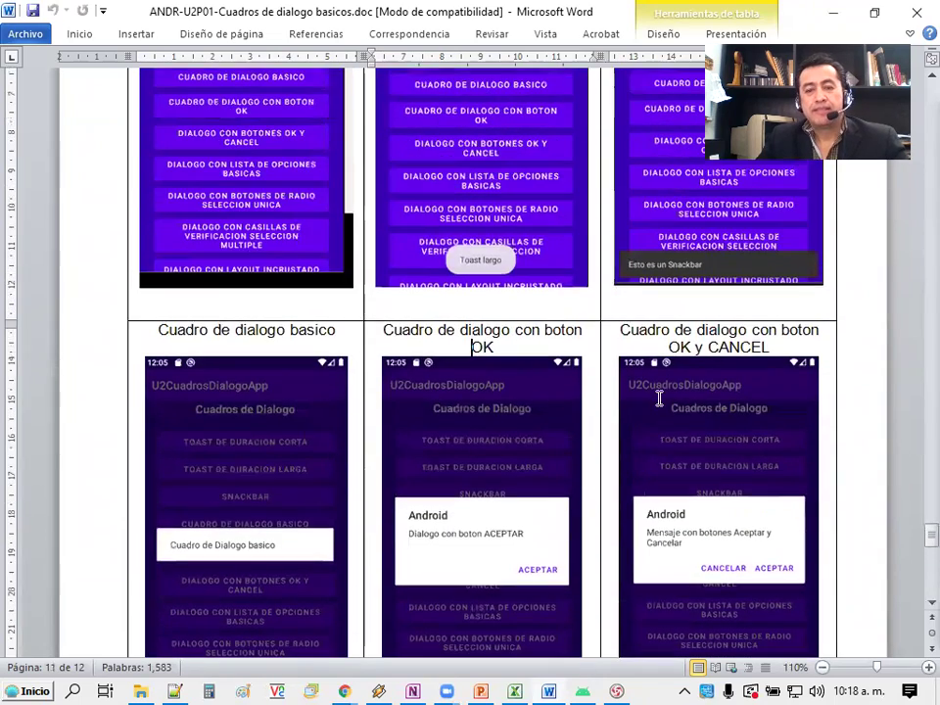
{"action": "scroll", "coordinate": [659, 399], "scroll_direction": "up", "scroll_amount": 3}
{"action": "scroll", "coordinate": [658, 394], "scroll_direction": "up", "scroll_amount": 4}
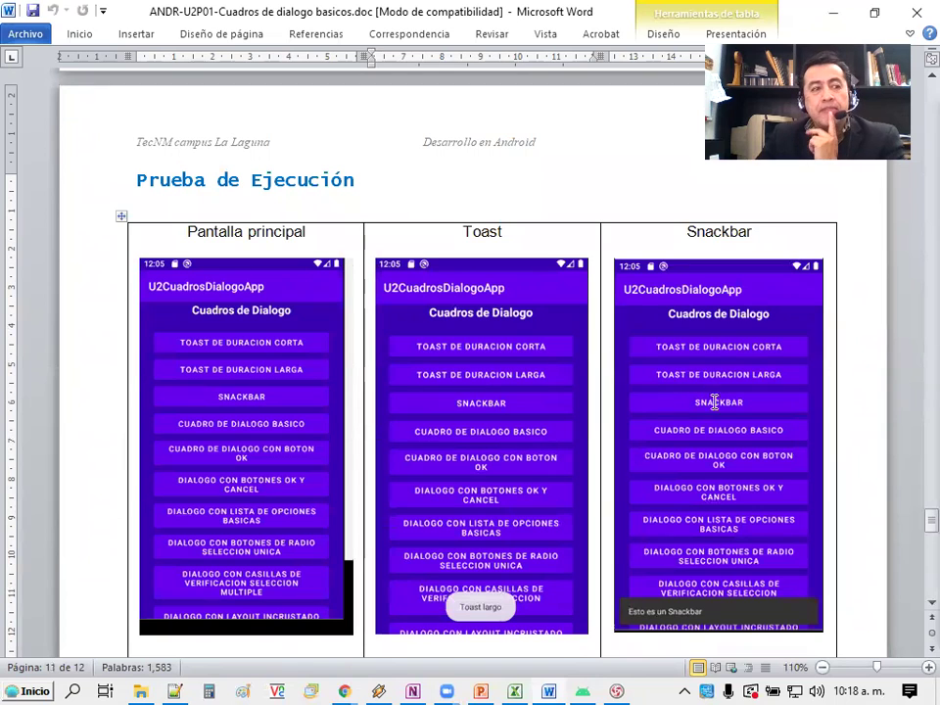
Step: Delete the placeholder instructions about placing UML class diagrams under the Diseño heading
{"action": "left_click_drag", "start_coordinate": [915, 522], "coordinate": [910, 259]}
{"action": "double_click", "coordinate": [208, 327]}
{"action": "left_click", "coordinate": [215, 428]}
{"action": "left_click_drag", "start_coordinate": [116, 367], "coordinate": [118, 393]}
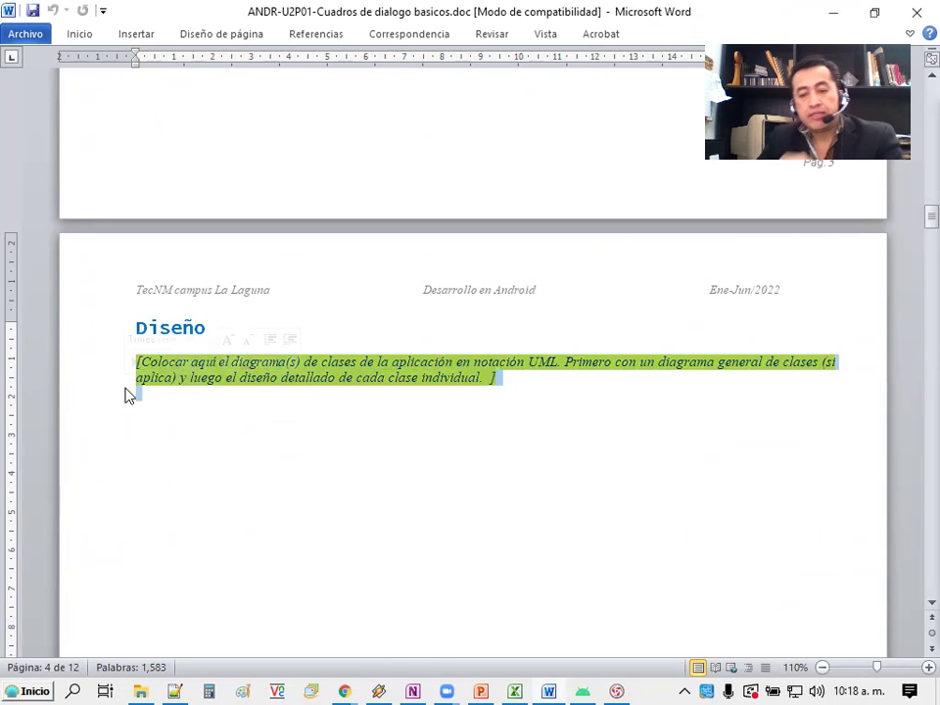
{"action": "key", "text": "Delete"}
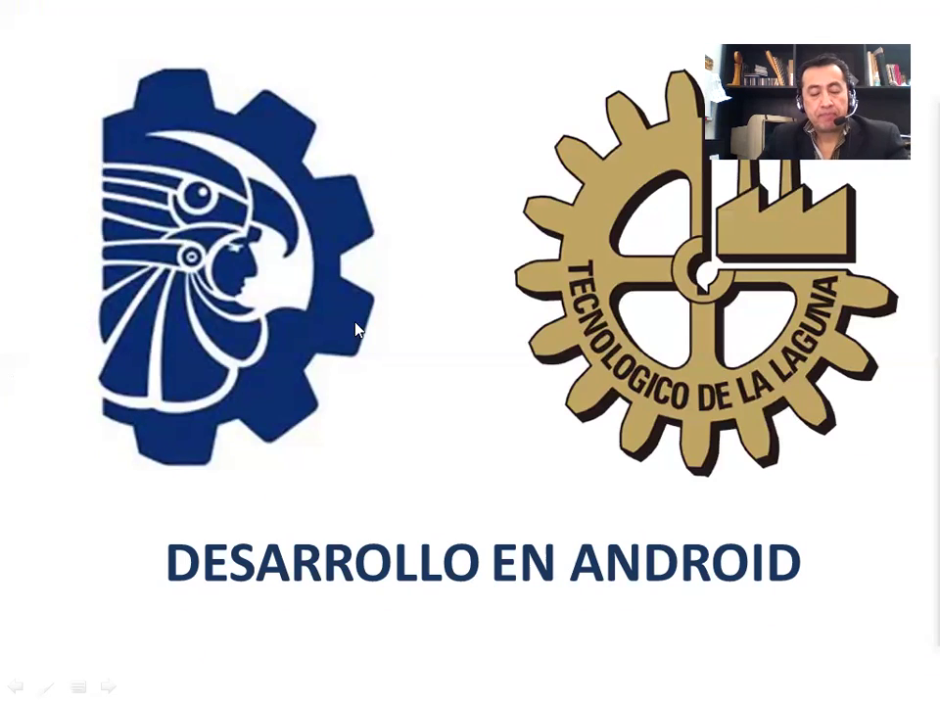
Step: Switch to Visual Paradigm for UML's Workspace Launcher and open the directory browser for the workspace
{"action": "key", "text": "super"}
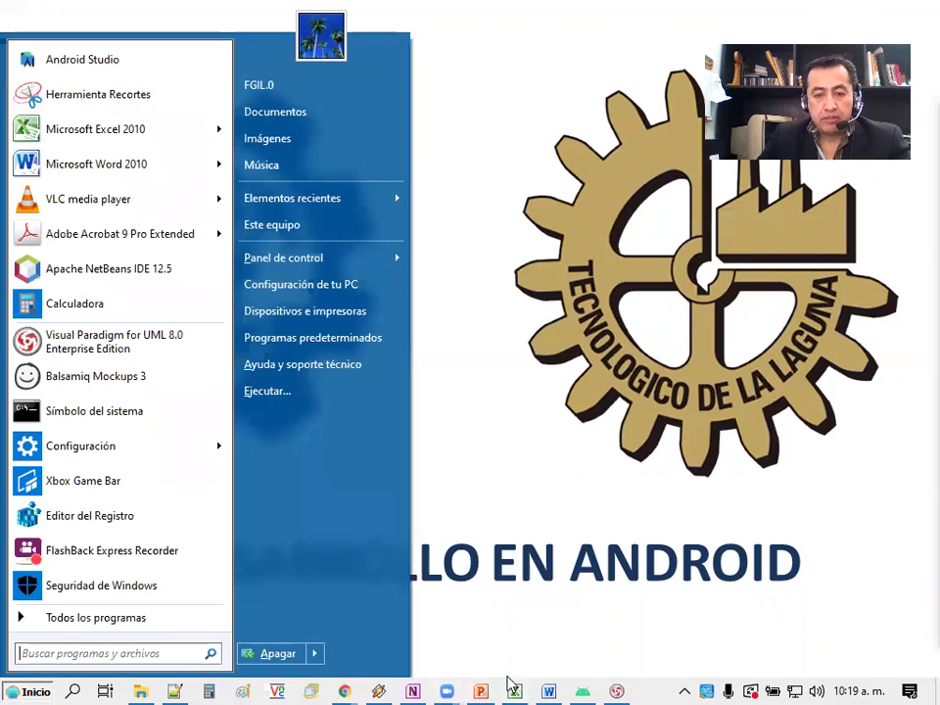
{"action": "left_click", "coordinate": [617, 689]}
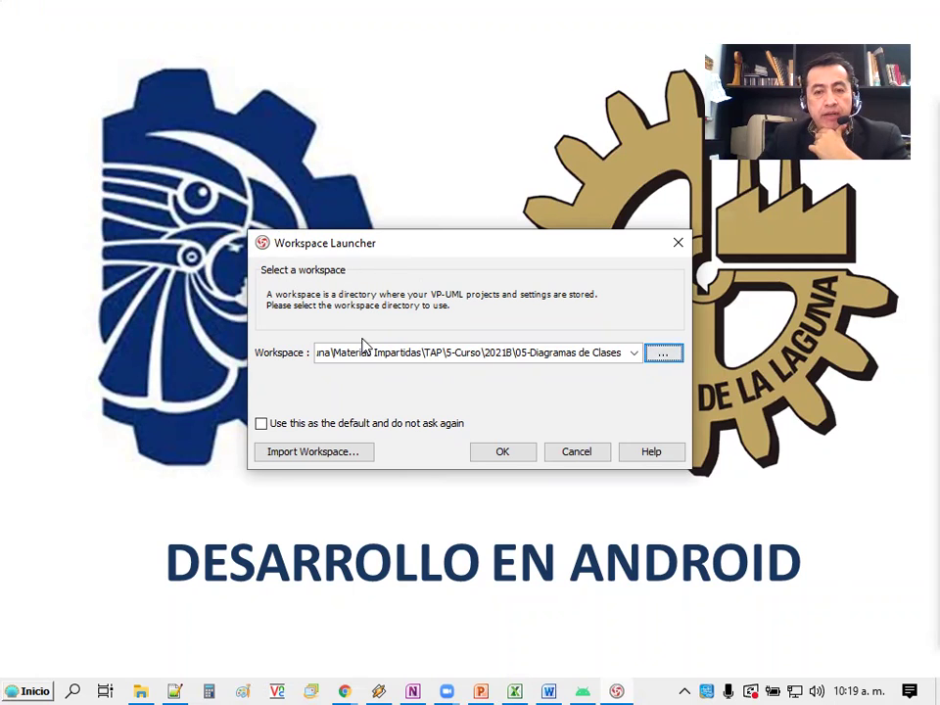
{"action": "triple_click", "coordinate": [465, 350]}
{"action": "left_click", "coordinate": [665, 359]}
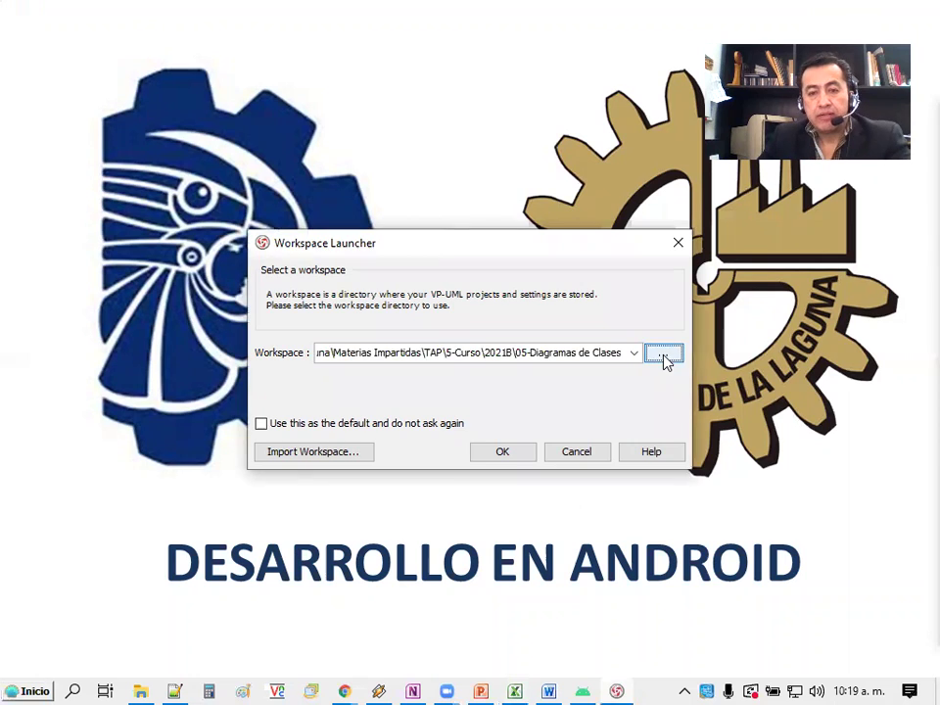
Step: Collapse the TAP folder and browse to PrograMovAndroid\7-Curso\2022A in the directory tree
{"action": "scroll", "coordinate": [401, 338], "scroll_direction": "up", "scroll_amount": 5}
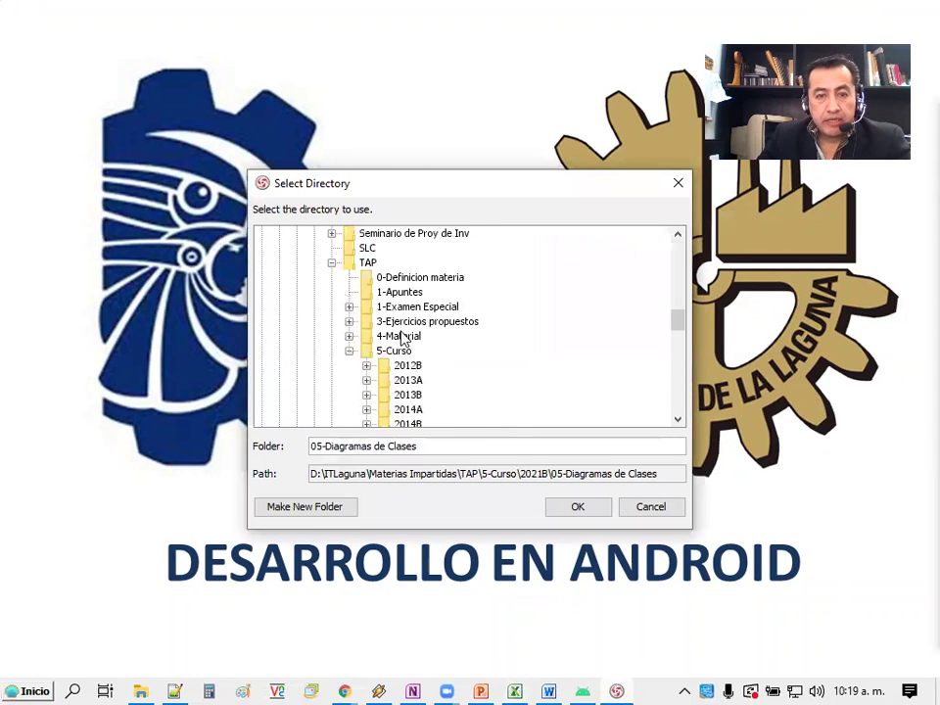
{"action": "scroll", "coordinate": [402, 338], "scroll_direction": "up", "scroll_amount": 2}
{"action": "left_click", "coordinate": [335, 353]}
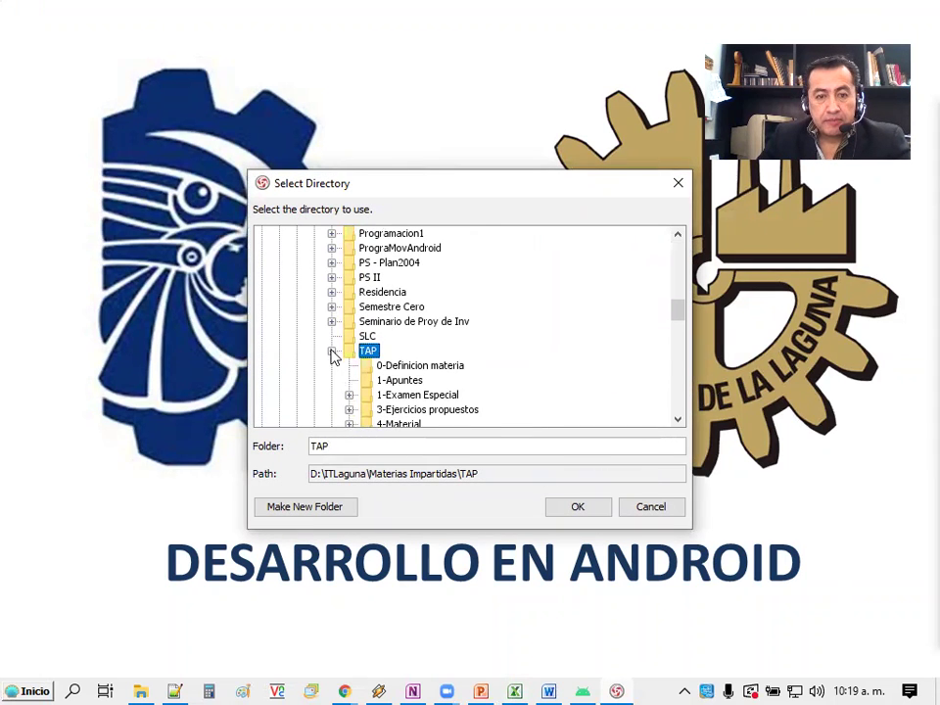
{"action": "left_click", "coordinate": [333, 351]}
{"action": "scroll", "coordinate": [346, 338], "scroll_direction": "up", "scroll_amount": 2}
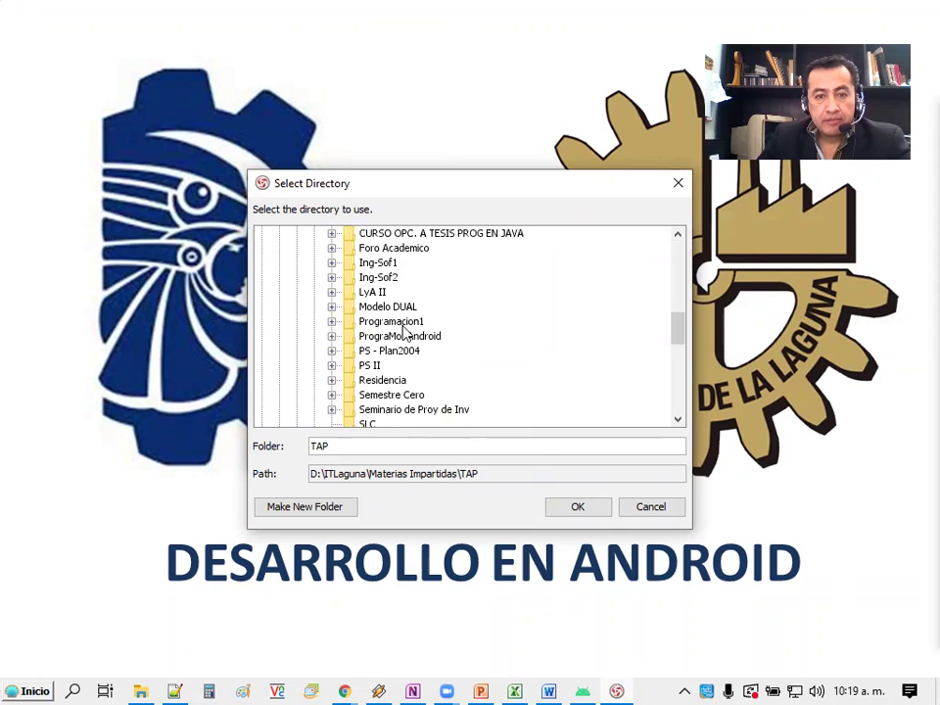
{"action": "left_click", "coordinate": [332, 337]}
{"action": "left_click", "coordinate": [350, 392]}
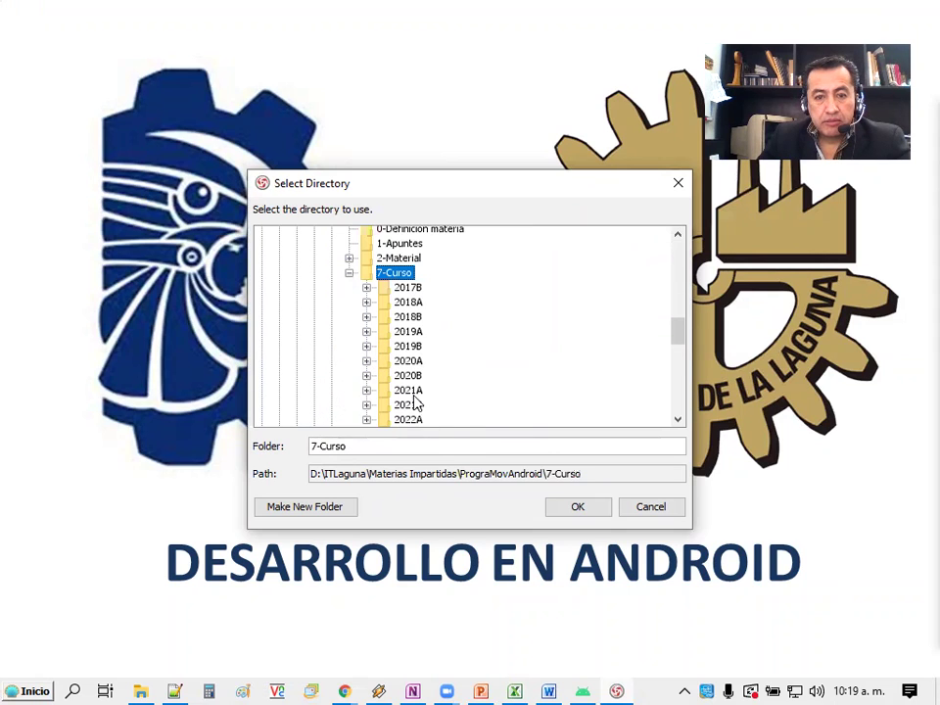
{"action": "scroll", "coordinate": [392, 343], "scroll_direction": "down", "scroll_amount": 2}
{"action": "left_click", "coordinate": [366, 336]}
{"action": "scroll", "coordinate": [426, 361], "scroll_direction": "down", "scroll_amount": 2}
Step: Create a folder named 05-Diagramas de Clases inside 2022A and choose it as the workspace directory
{"action": "left_click", "coordinate": [343, 505]}
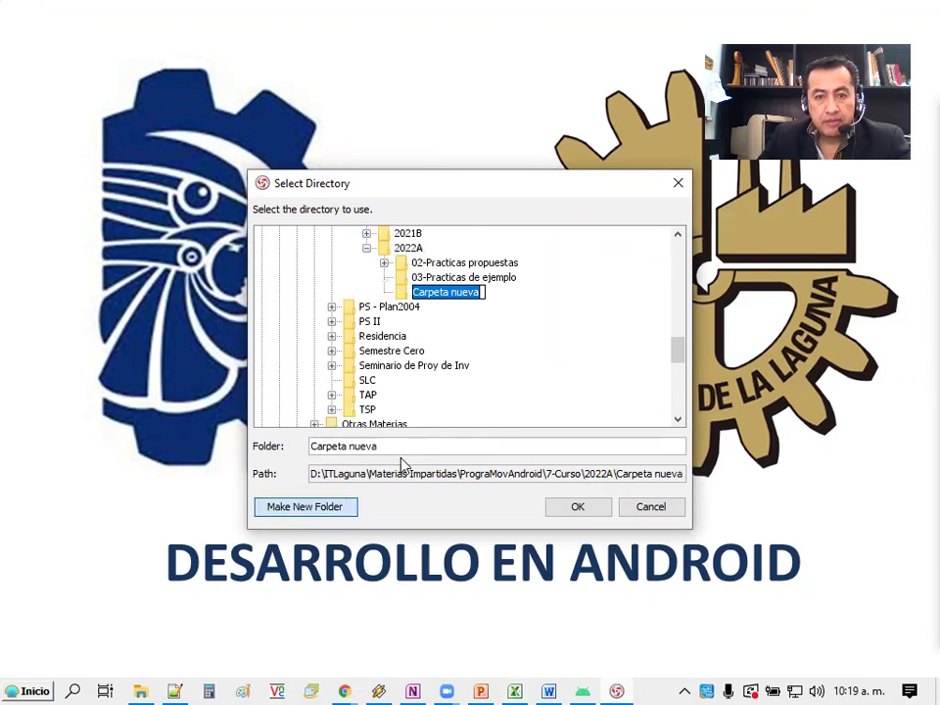
{"action": "type", "text": "05-"}
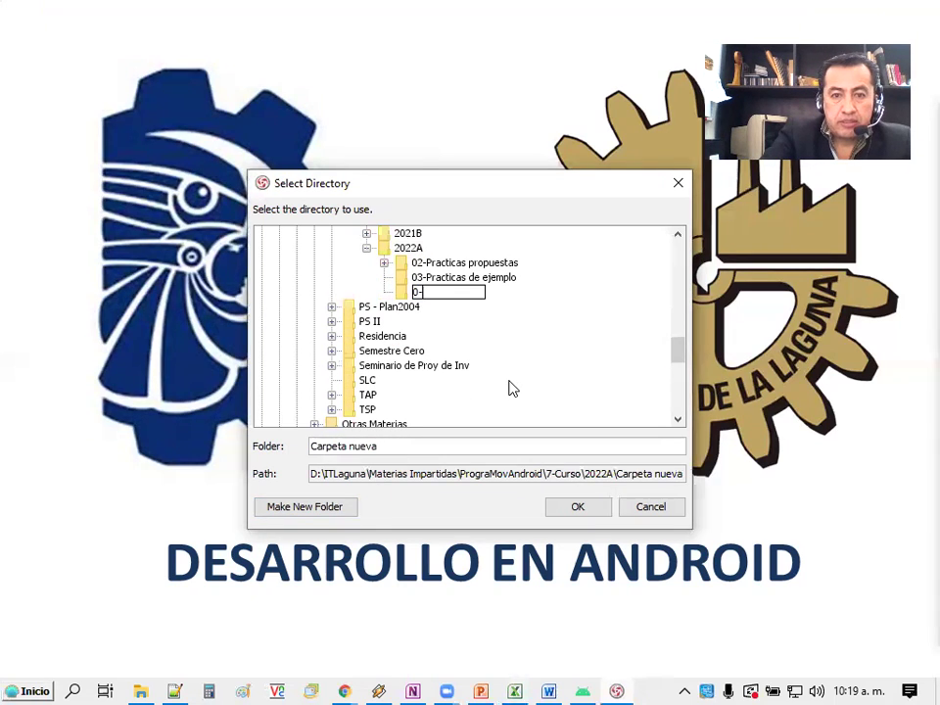
{"action": "type", "text": "Diagram"}
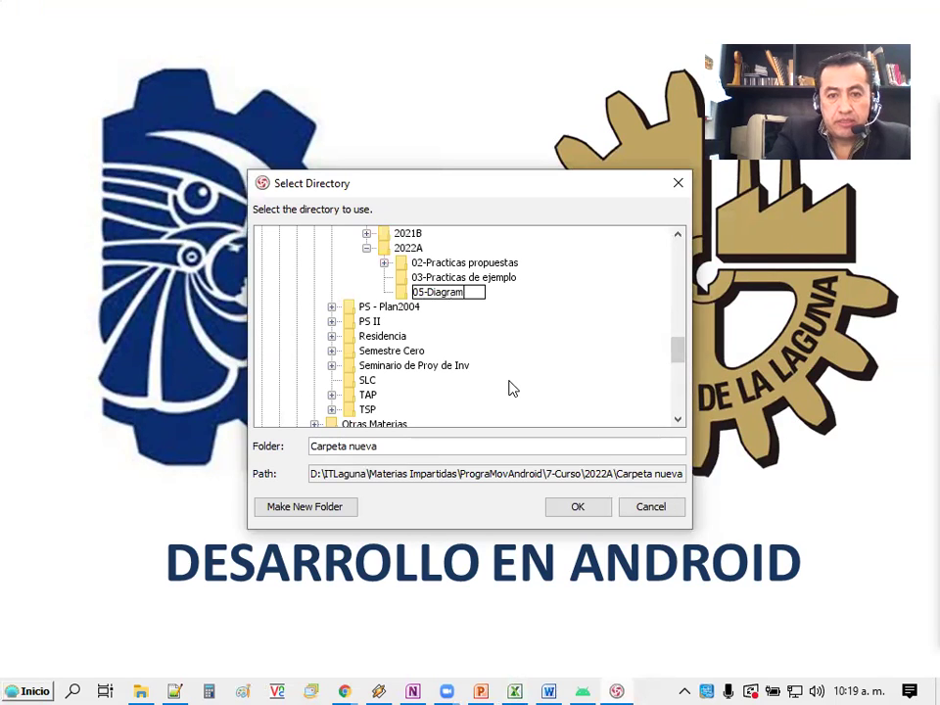
{"action": "type", "text": "as de Clases"}
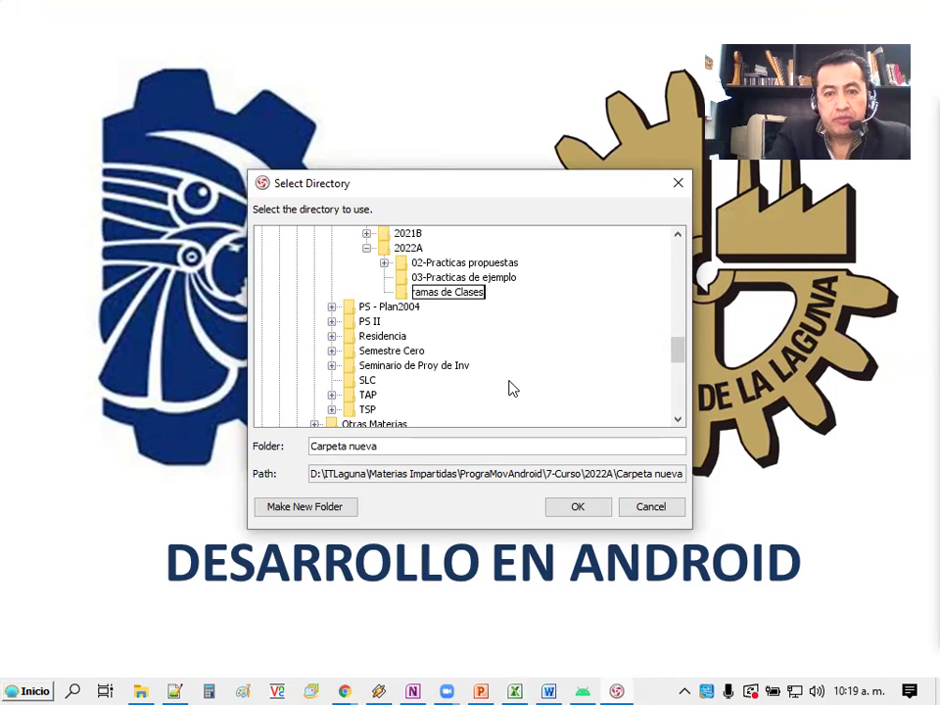
{"action": "key", "text": "Return"}
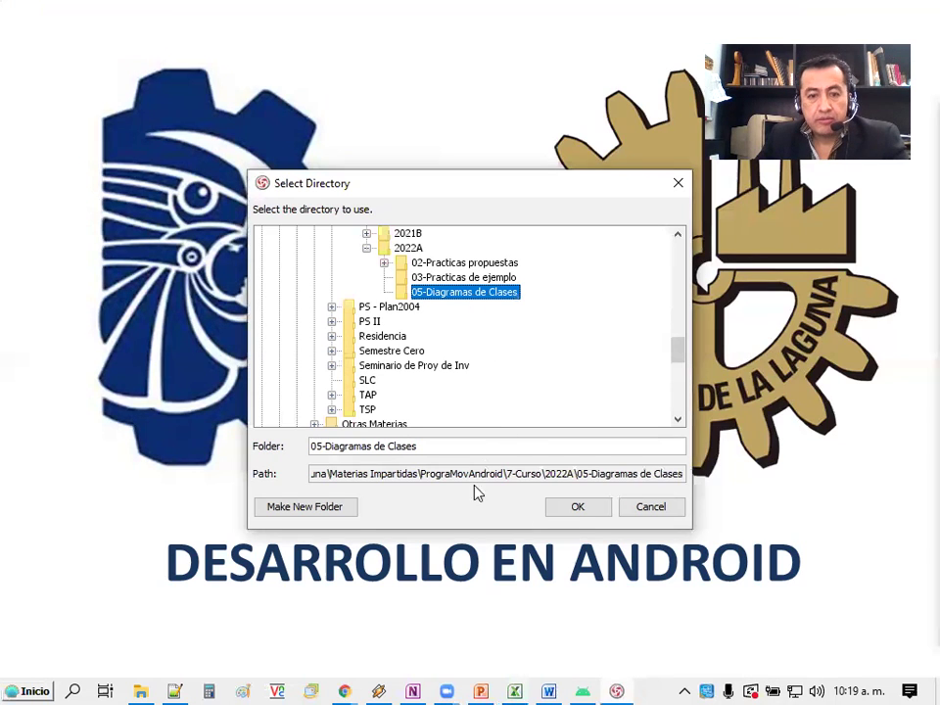
{"action": "left_click", "coordinate": [577, 509]}
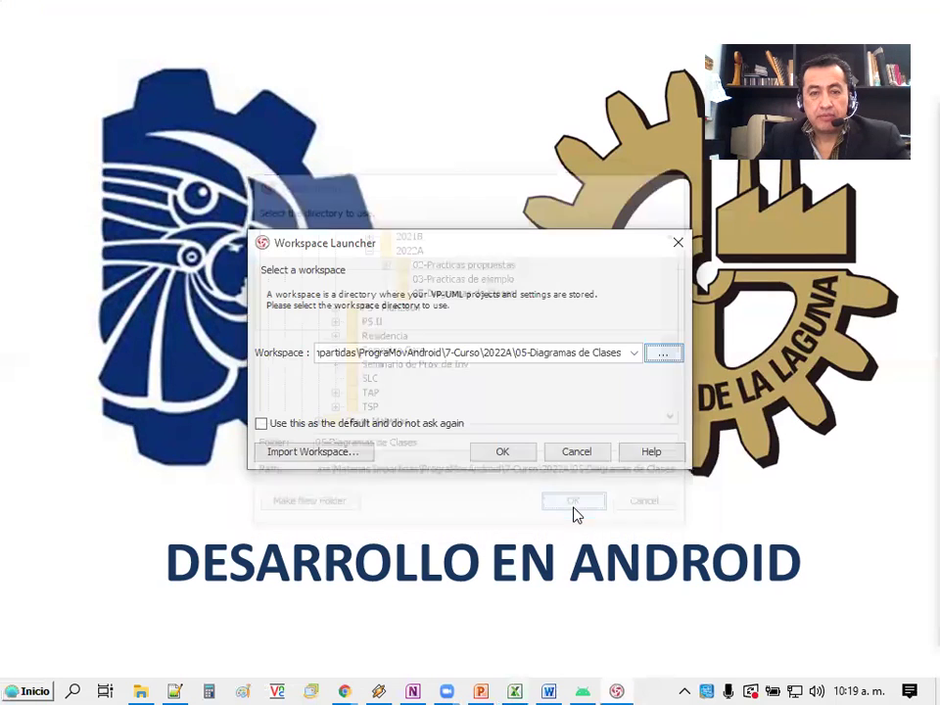
Step: Launch the chosen workspace without changing the user language to Spanish, and close the update message pane
{"action": "left_click_drag", "start_coordinate": [624, 350], "coordinate": [315, 353]}
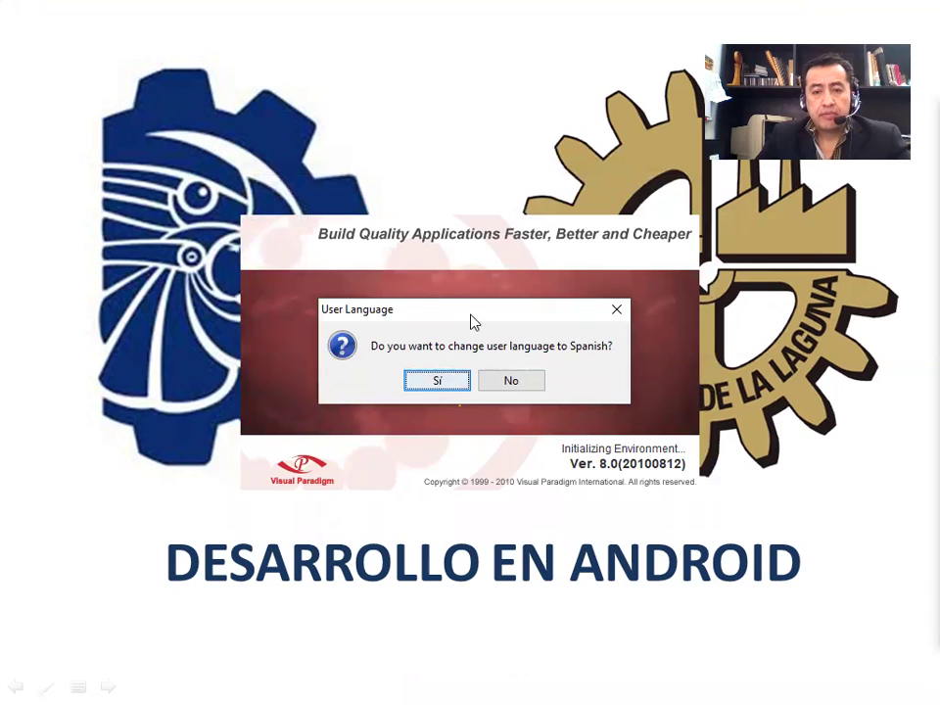
{"action": "left_click", "coordinate": [514, 381]}
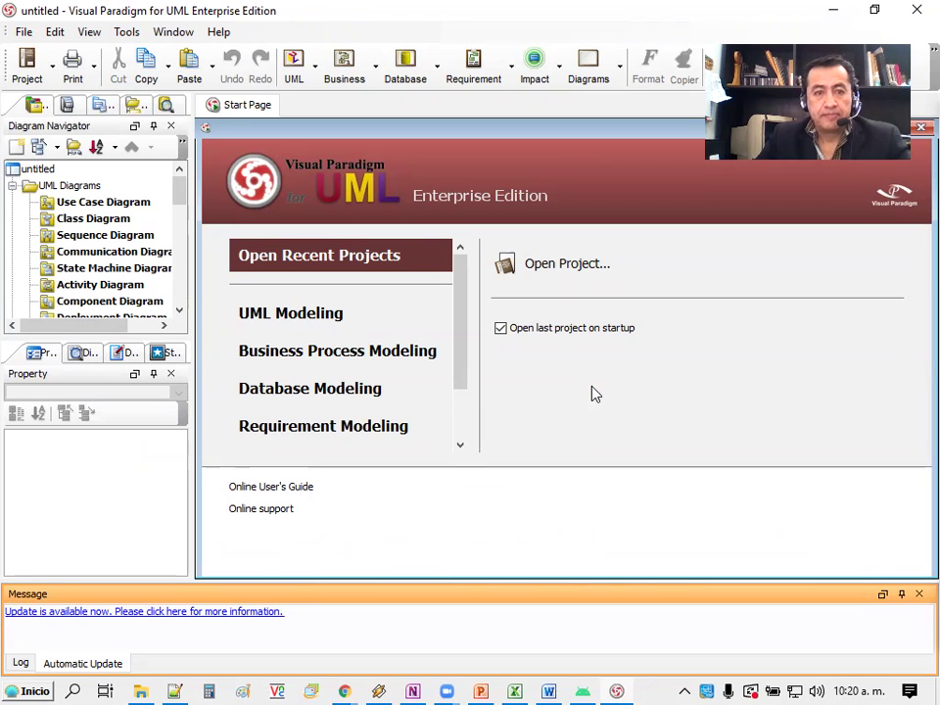
{"action": "left_click", "coordinate": [919, 593]}
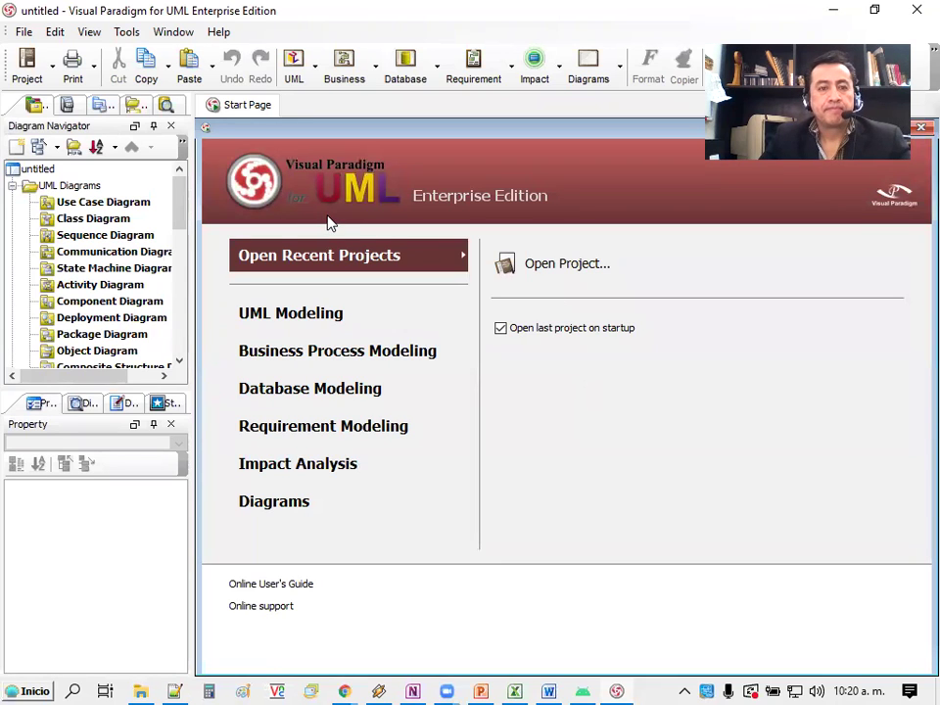
Step: Create a new class diagram in the untitled project from the Class Diagram category under UML Diagrams
{"action": "left_click", "coordinate": [180, 204]}
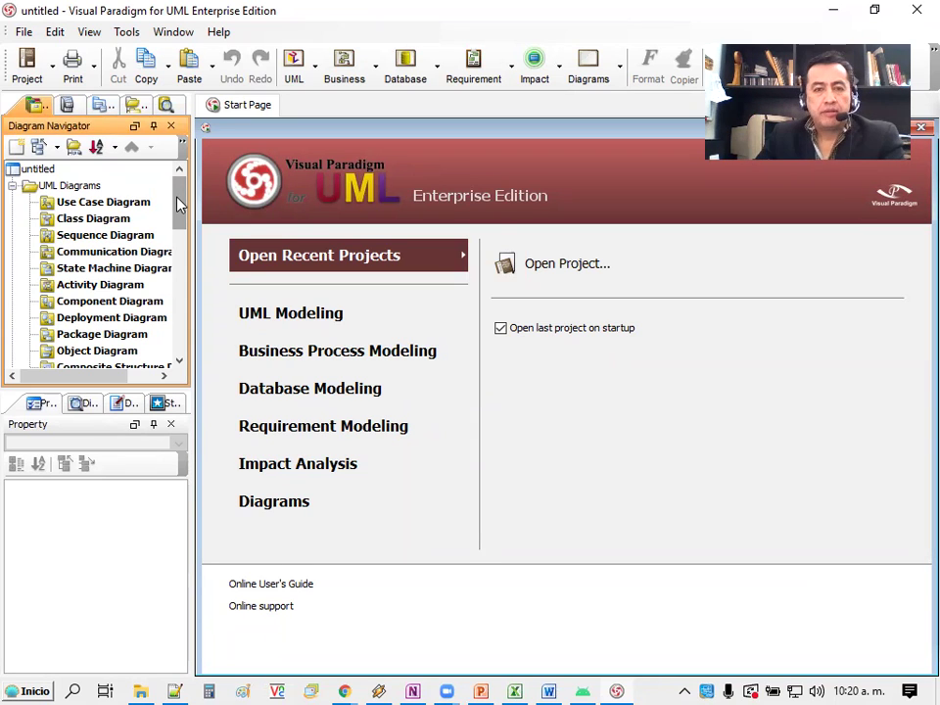
{"action": "left_click", "coordinate": [86, 219]}
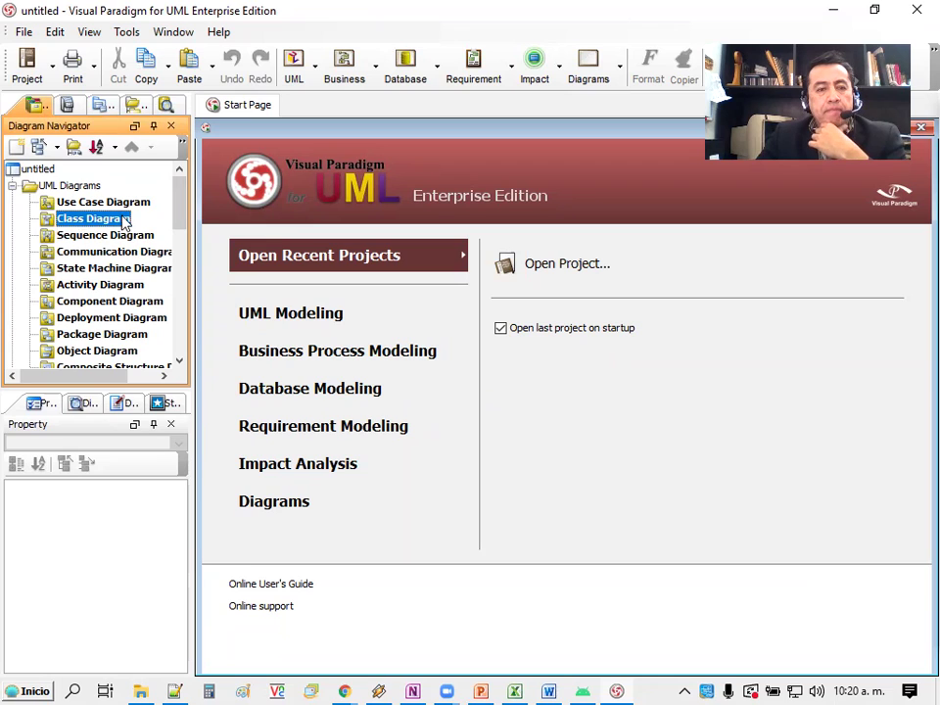
{"action": "right_click", "coordinate": [91, 222]}
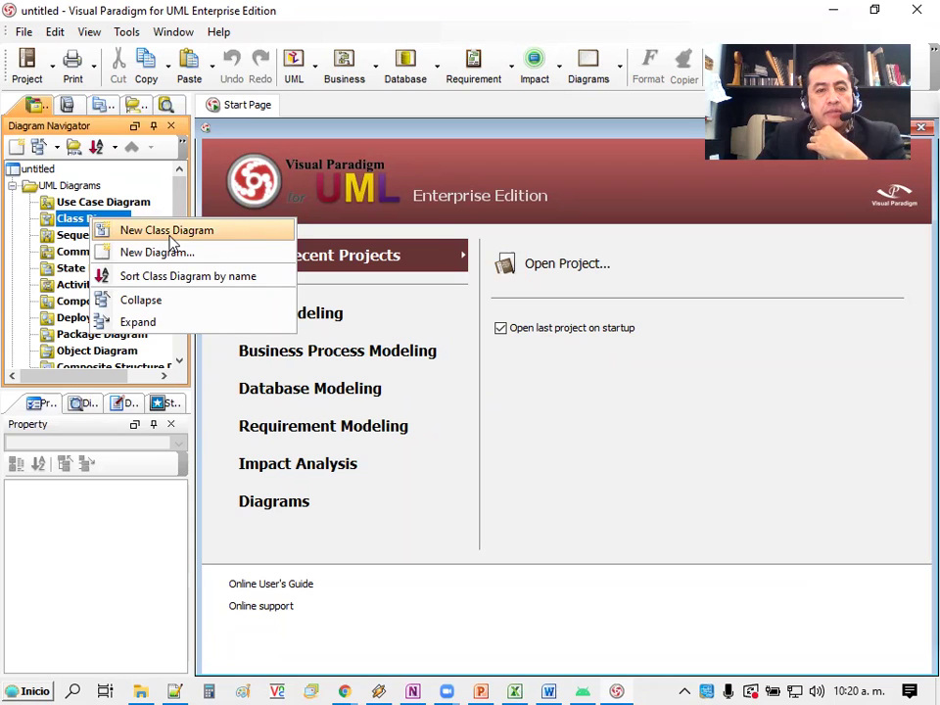
{"action": "left_click", "coordinate": [78, 225]}
{"action": "right_click", "coordinate": [106, 222]}
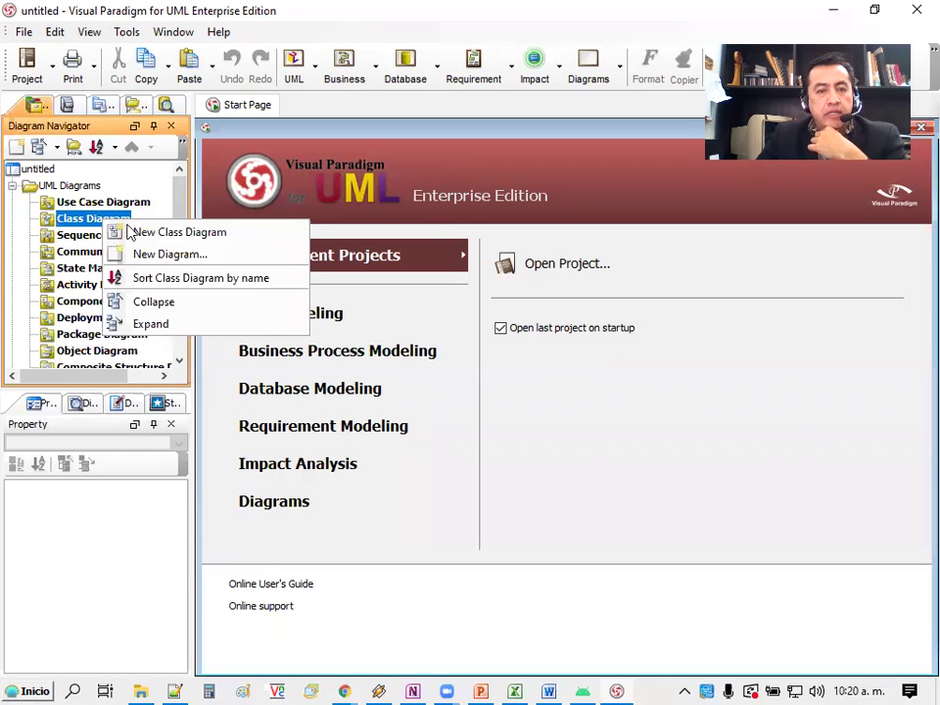
{"action": "left_click", "coordinate": [243, 241]}
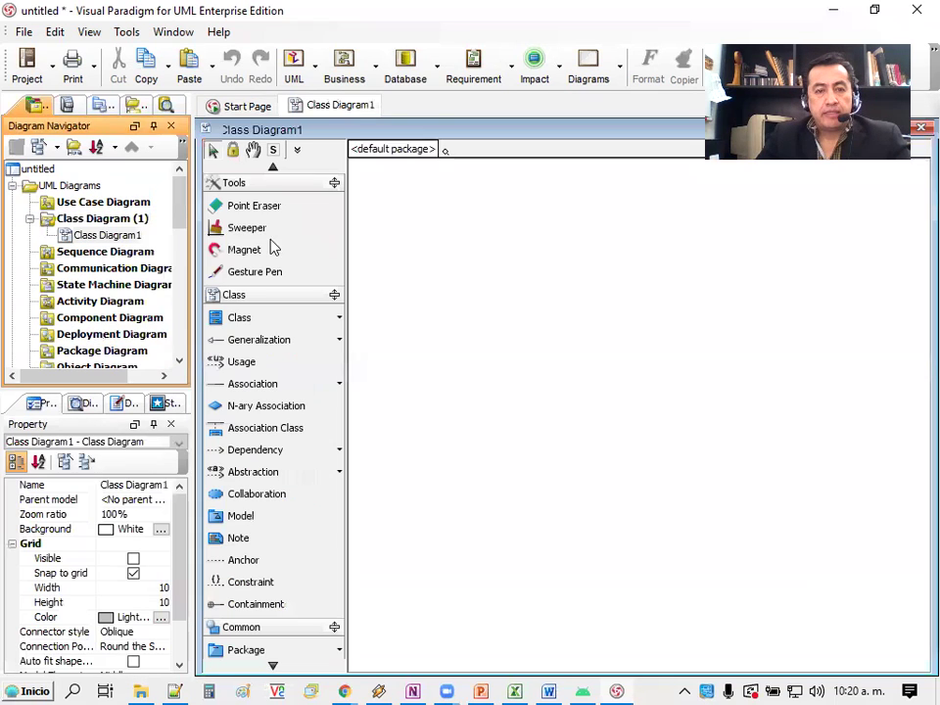
{"action": "left_click", "coordinate": [364, 207]}
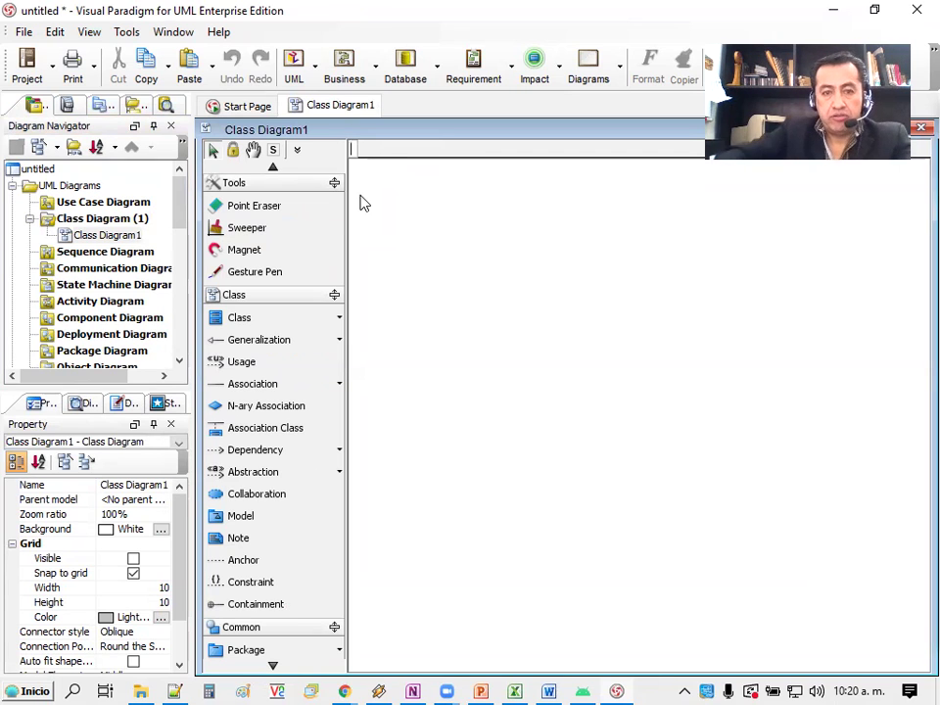
Step: Name the new class diagram U1CuadrosDialogApp and select its entry in the diagram tree
{"action": "type", "text": "U1CuadrosDialogApp"}
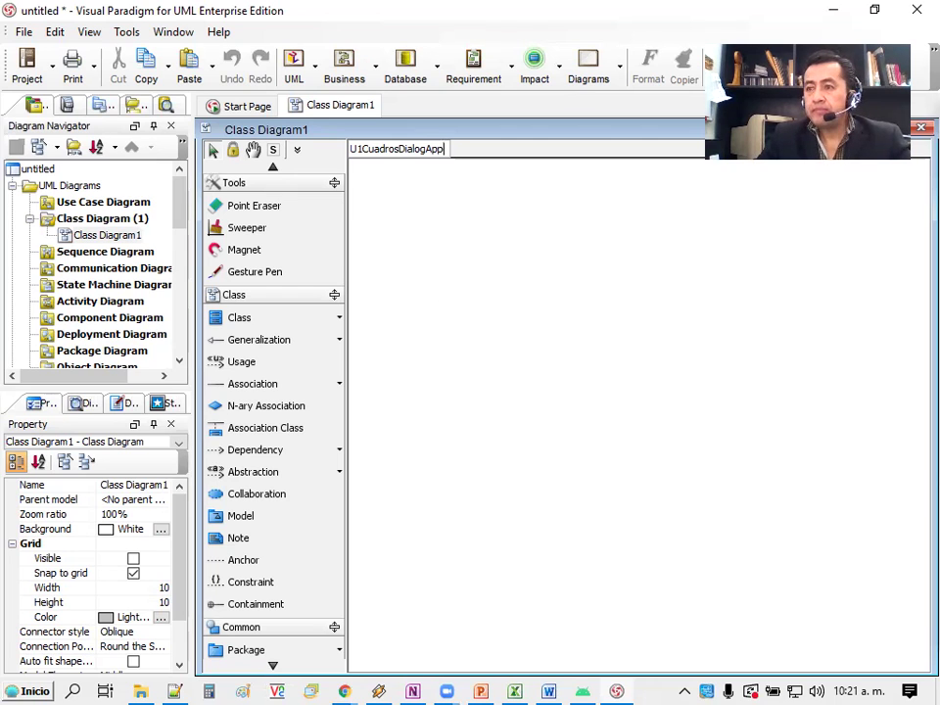
{"action": "key", "text": "Return"}
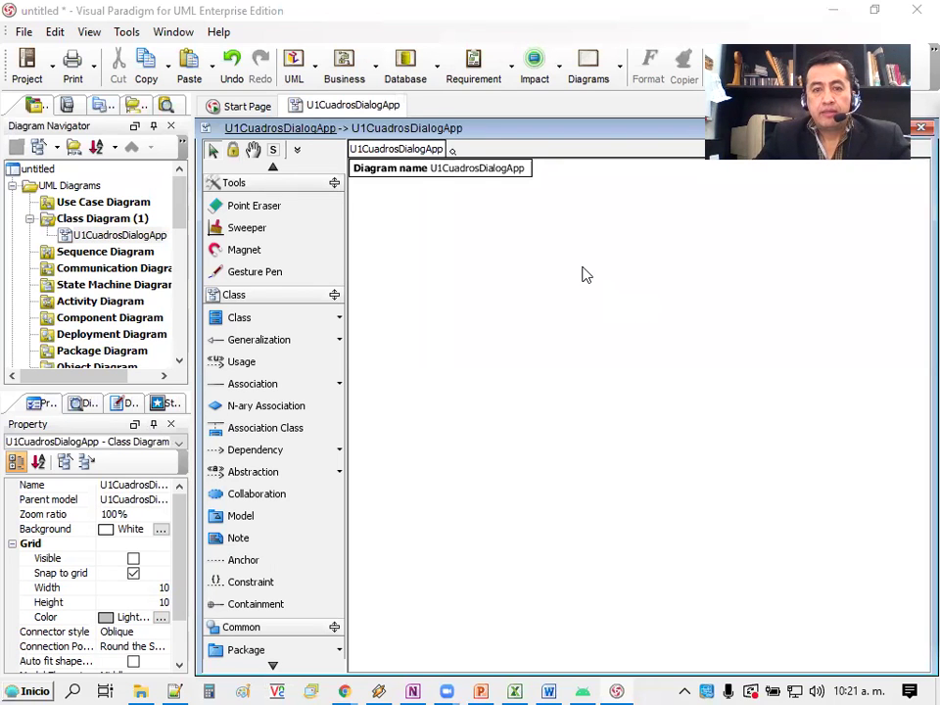
{"action": "left_click", "coordinate": [582, 275]}
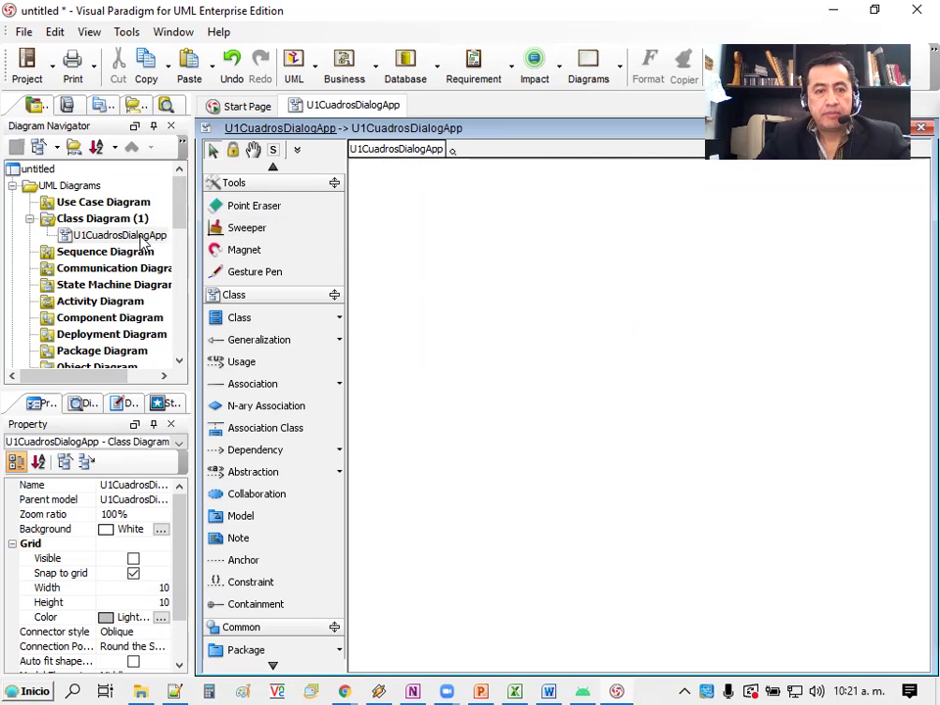
{"action": "left_click", "coordinate": [99, 238]}
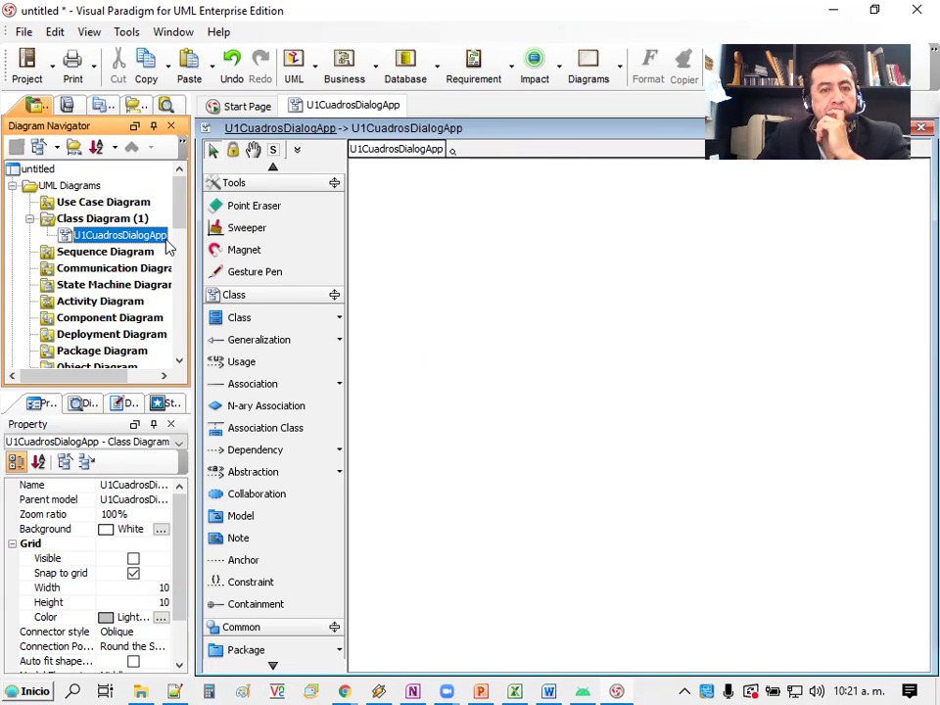
Step: Rename the class diagram U2CuadrosDialogApp
{"action": "left_click", "coordinate": [363, 157]}
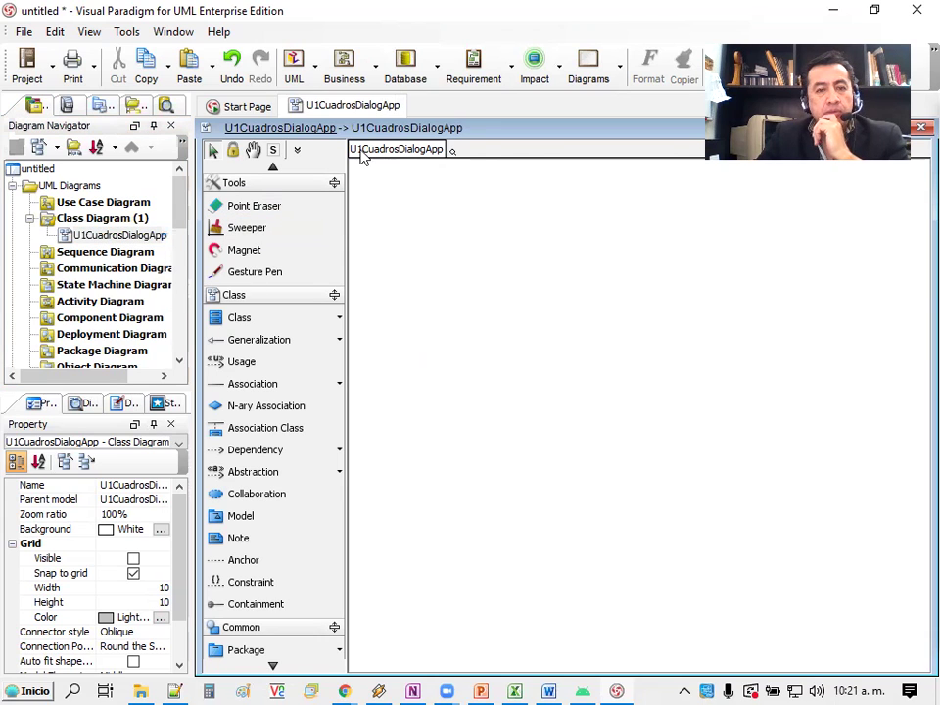
{"action": "key", "text": "Return"}
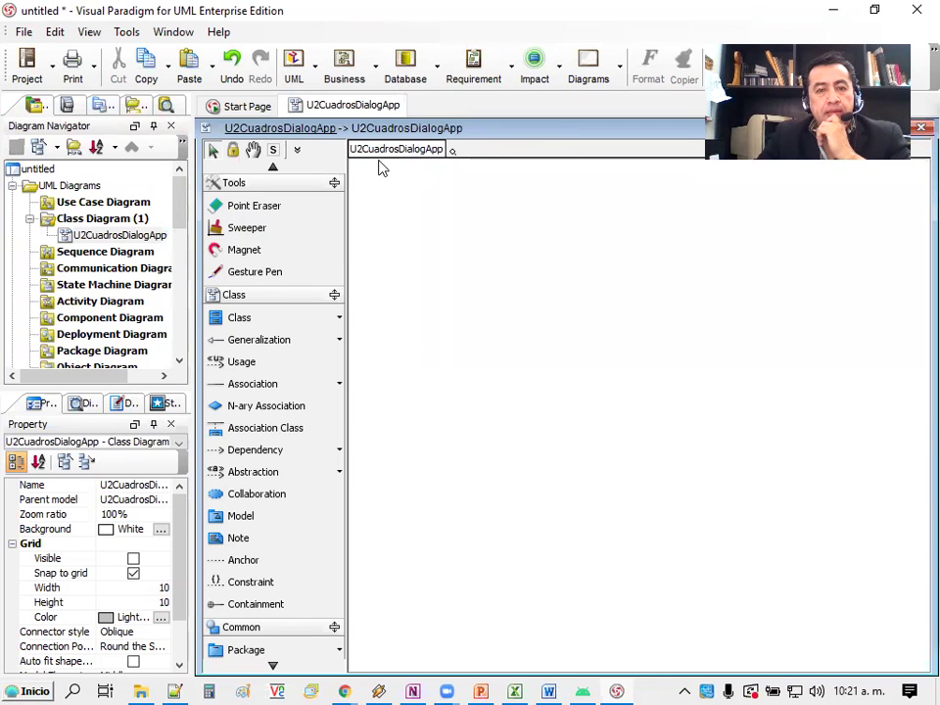
{"action": "left_click", "coordinate": [143, 239]}
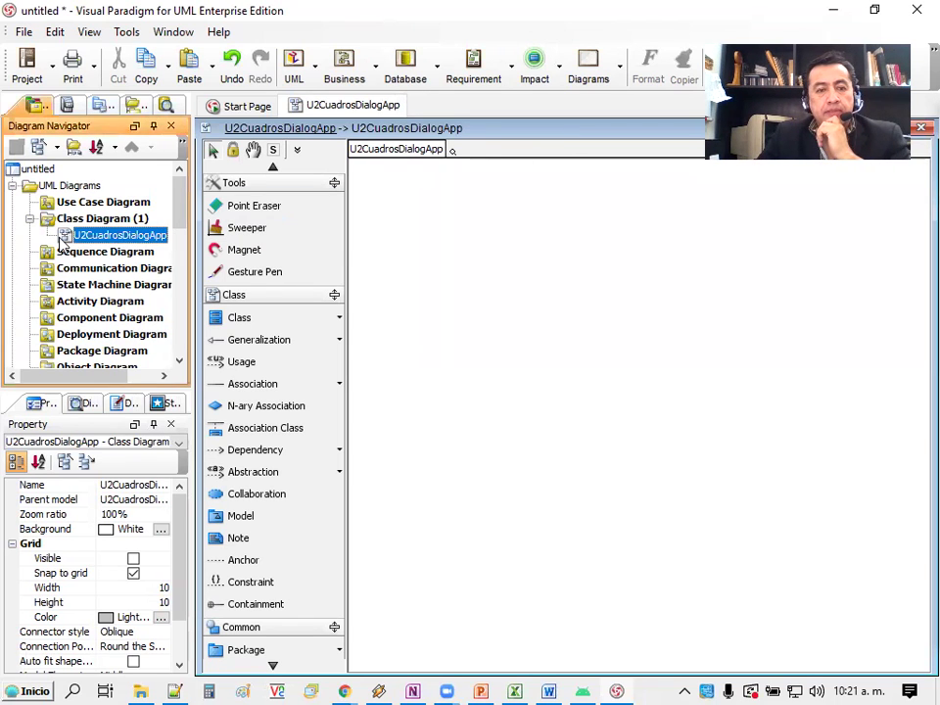
{"action": "left_click", "coordinate": [391, 279]}
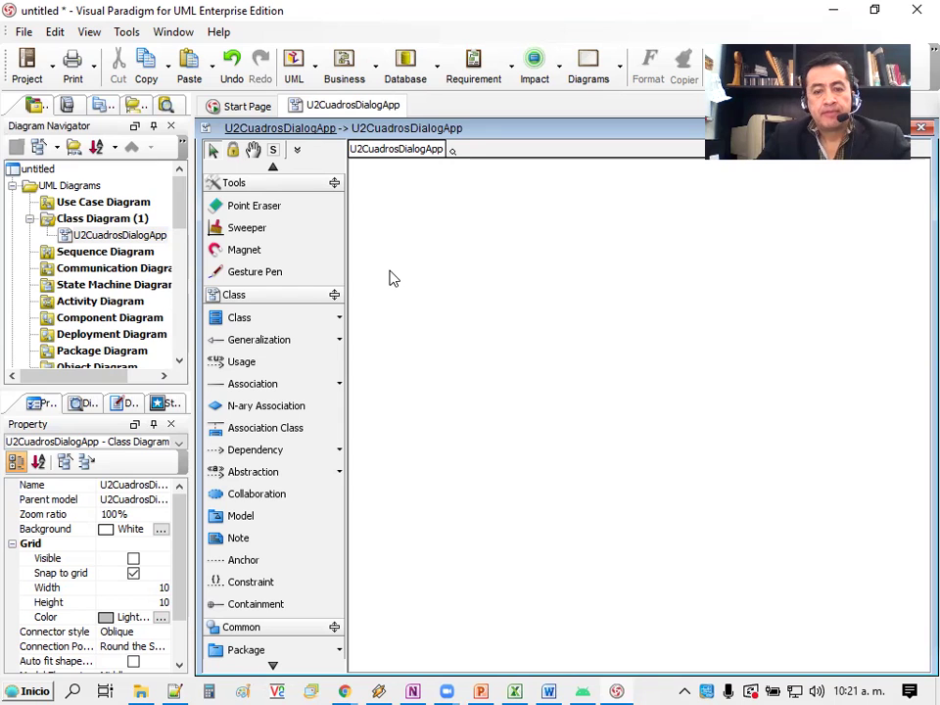
Step: Switch to Android Studio and examine the MainActivity class declaration, its parent class and the import package of AppCompatActivity in MainActivity.java
{"action": "left_click", "coordinate": [581, 688]}
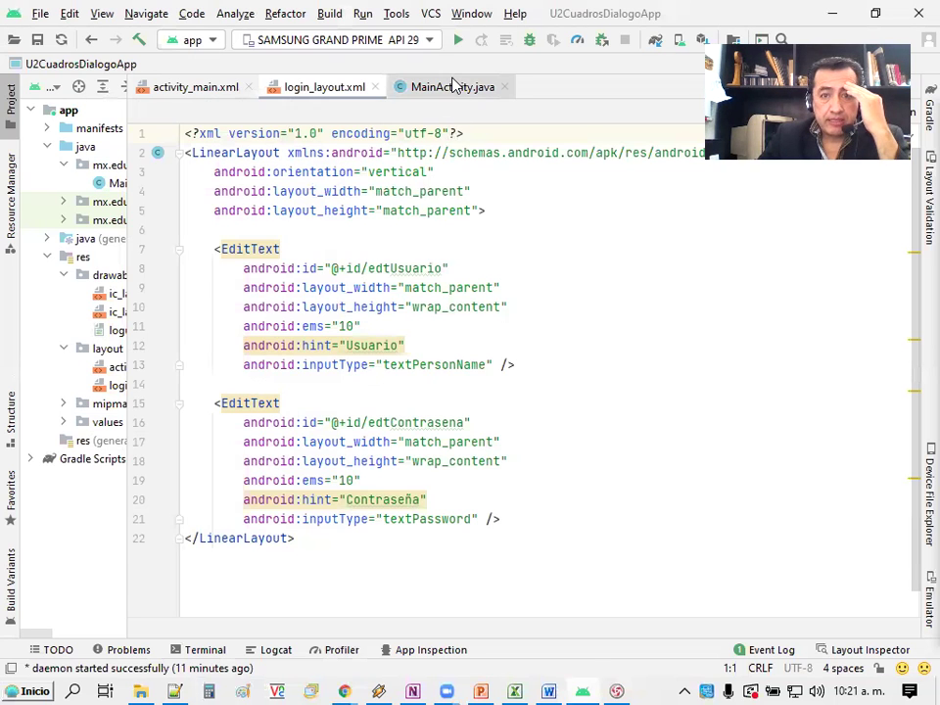
{"action": "left_click", "coordinate": [455, 87]}
{"action": "left_click_drag", "start_coordinate": [914, 593], "coordinate": [913, 184]}
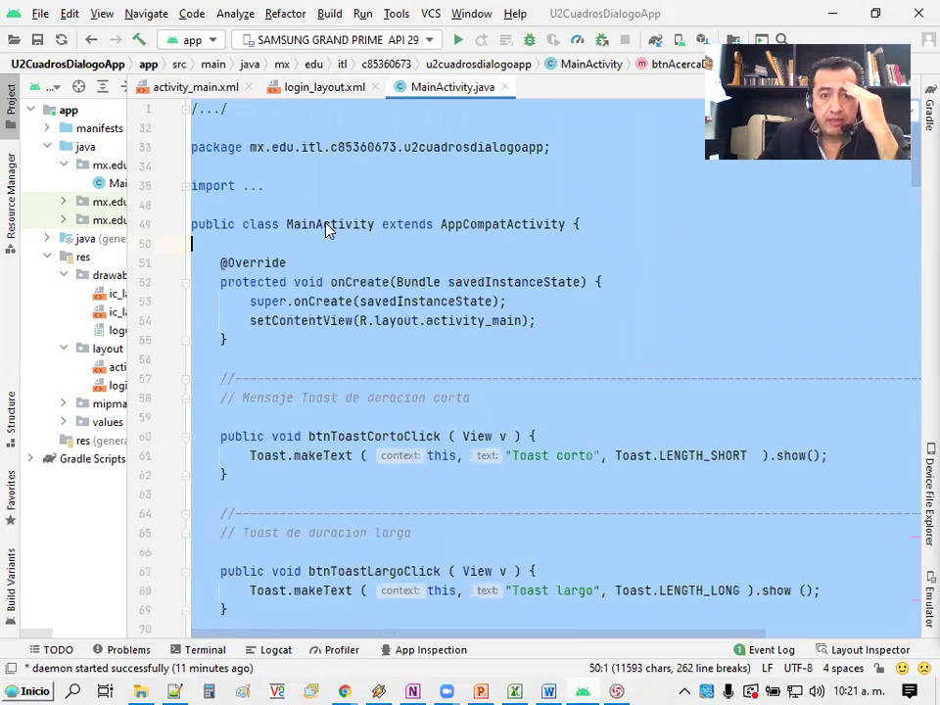
{"action": "left_click", "coordinate": [323, 228]}
{"action": "double_click", "coordinate": [323, 227]}
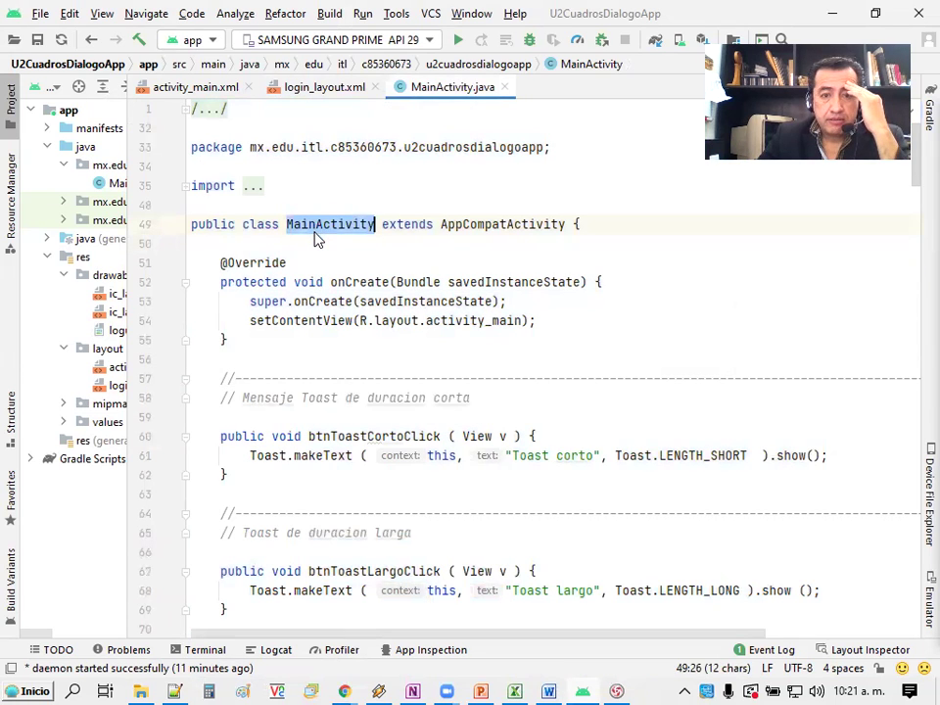
{"action": "double_click", "coordinate": [448, 224]}
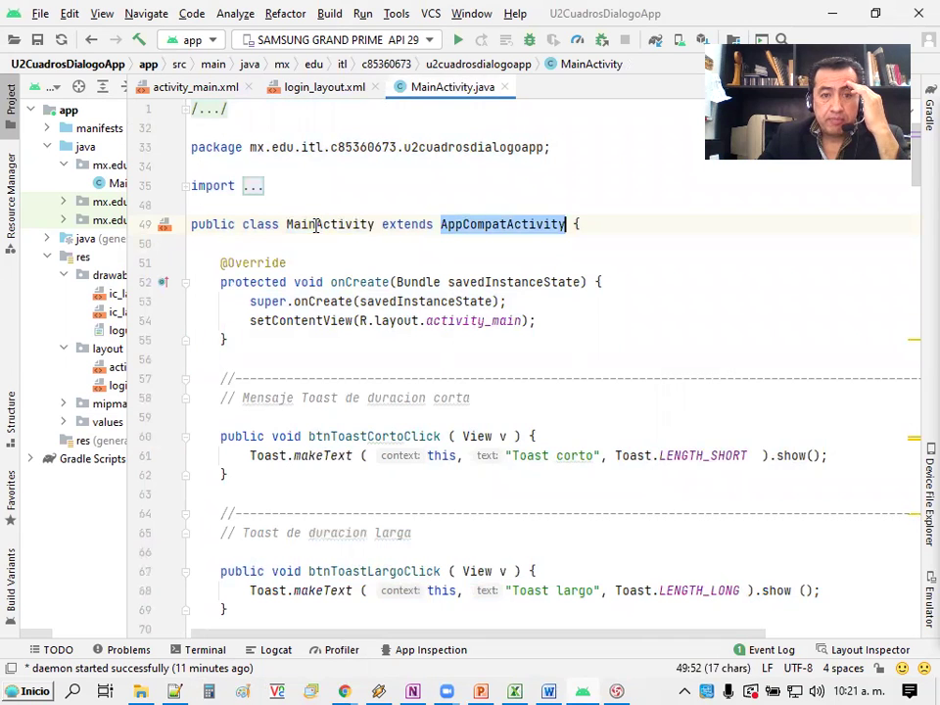
{"action": "left_click", "coordinate": [186, 186]}
{"action": "left_click_drag", "start_coordinate": [242, 205], "coordinate": [411, 205]}
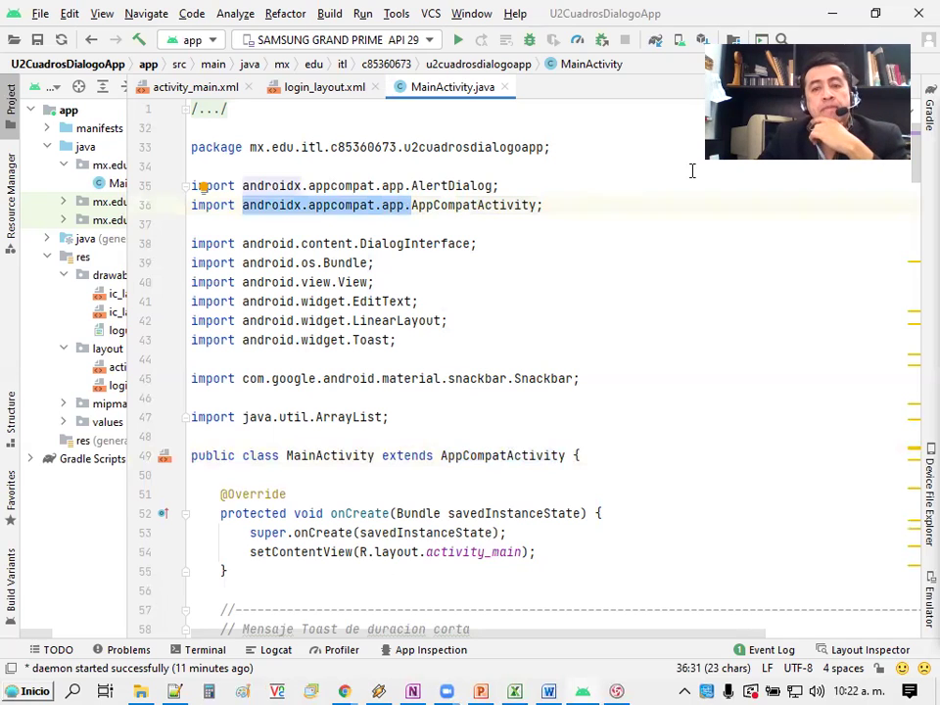
{"action": "double_click", "coordinate": [319, 455]}
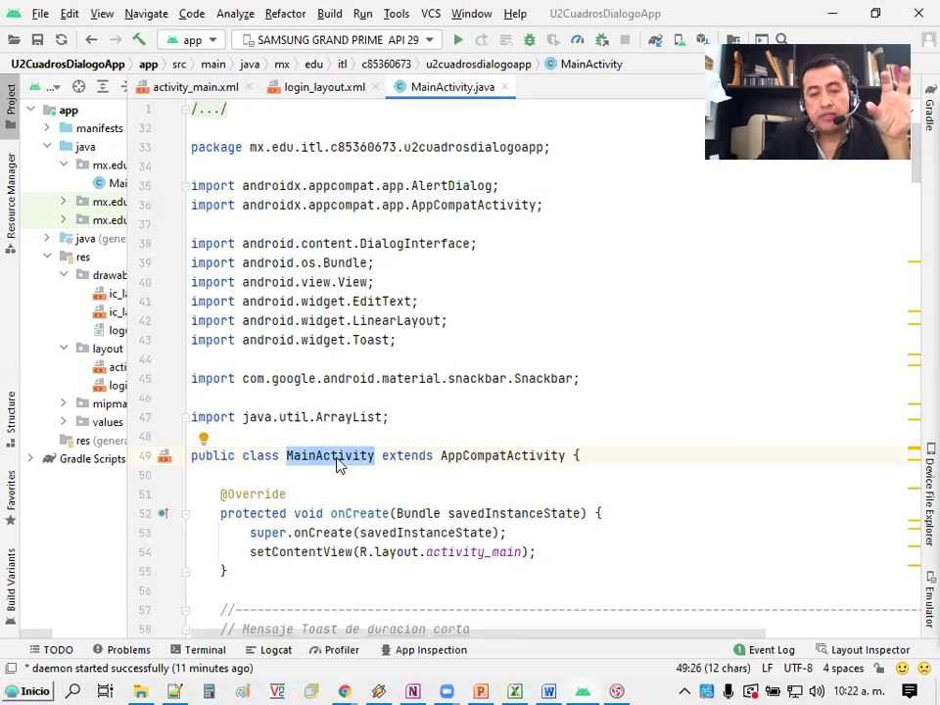
{"action": "double_click", "coordinate": [457, 455]}
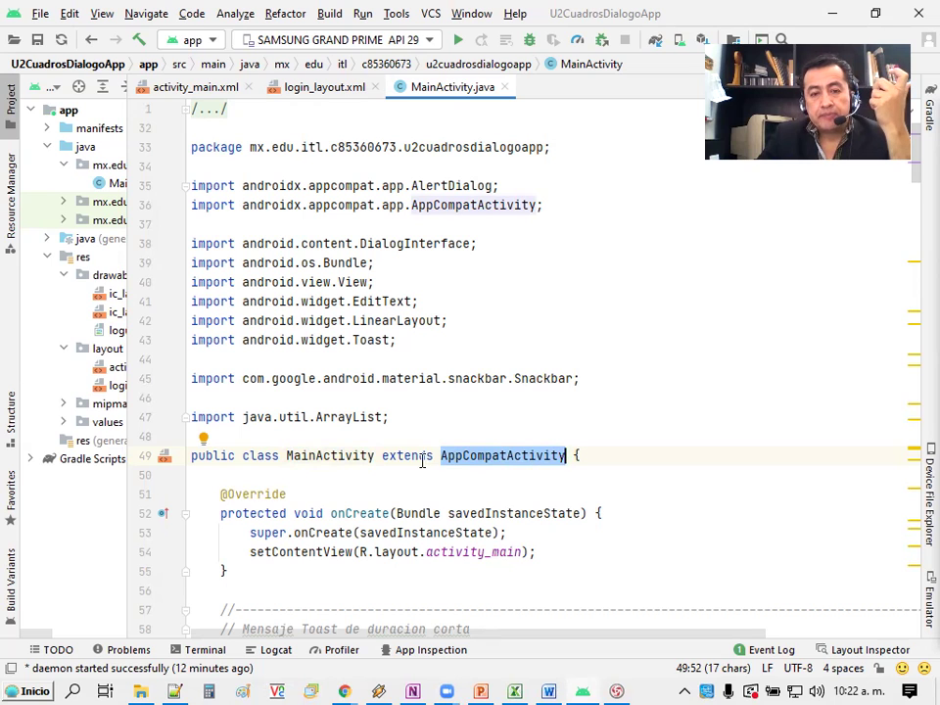
Step: Compare the activity_main.xml and login_layout.xml layout files, and return to MainActivity.java
{"action": "left_click", "coordinate": [184, 91]}
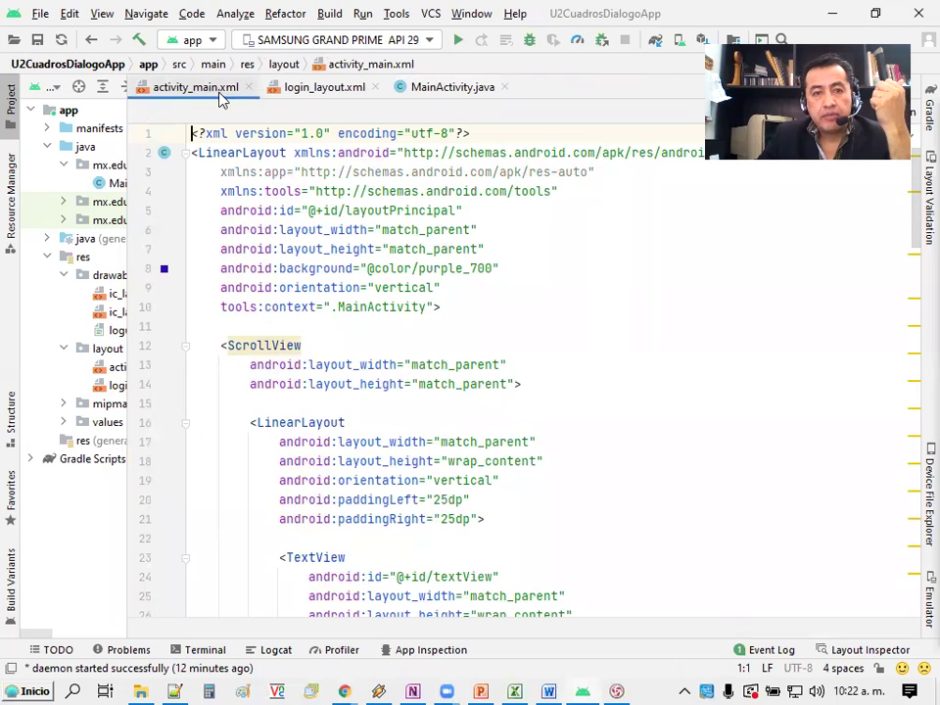
{"action": "left_click", "coordinate": [307, 90]}
{"action": "left_click", "coordinate": [186, 89]}
{"action": "left_click", "coordinate": [289, 90]}
{"action": "left_click", "coordinate": [201, 93]}
{"action": "left_click", "coordinate": [290, 90]}
{"action": "left_click", "coordinate": [231, 91]}
{"action": "left_click", "coordinate": [294, 92]}
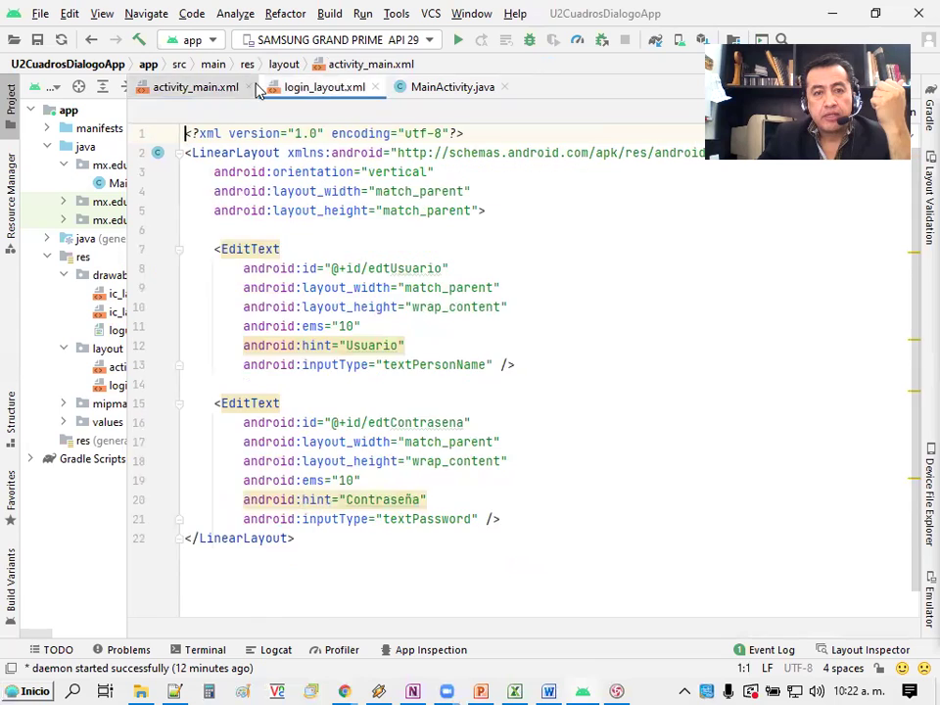
{"action": "left_click", "coordinate": [226, 90]}
{"action": "left_click", "coordinate": [446, 88]}
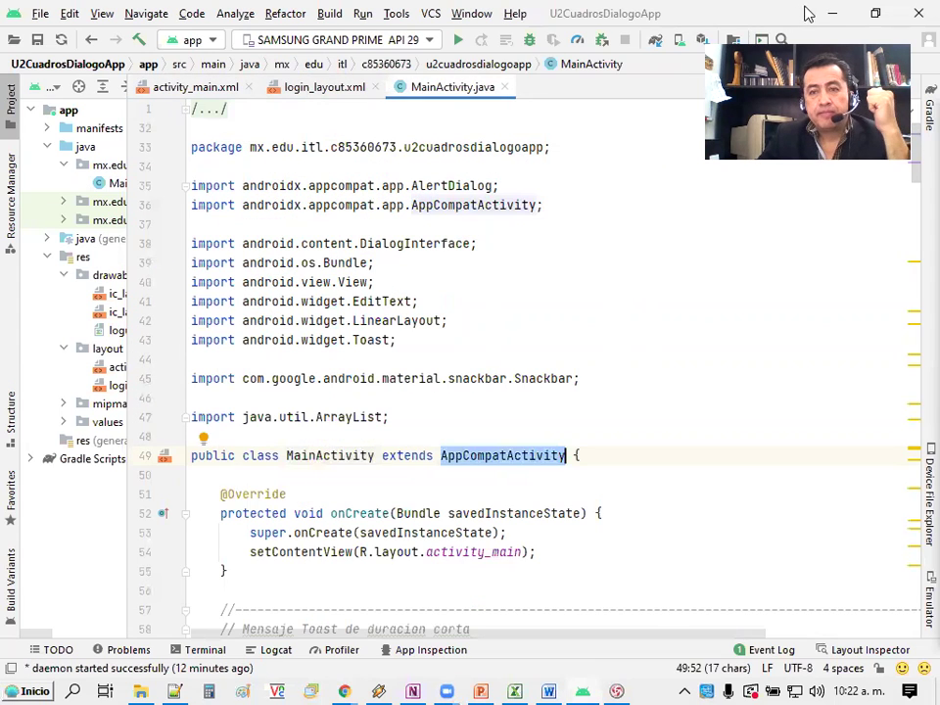
Step: Switch to Visual Paradigm and add a class named MainActivity to the empty class diagram
{"action": "left_click", "coordinate": [811, 36]}
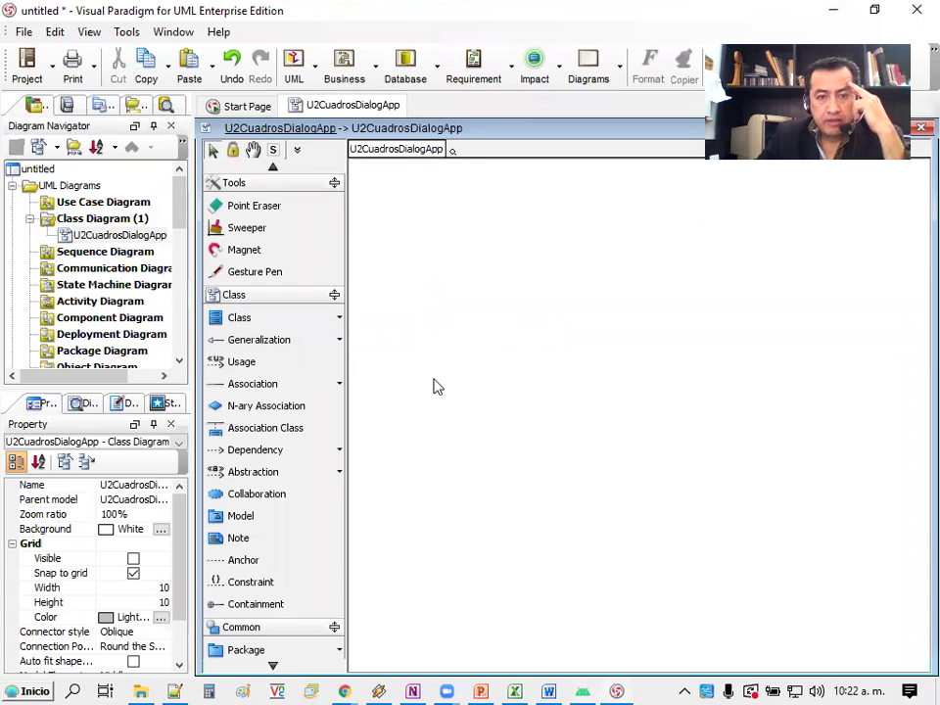
{"action": "left_click", "coordinate": [247, 323]}
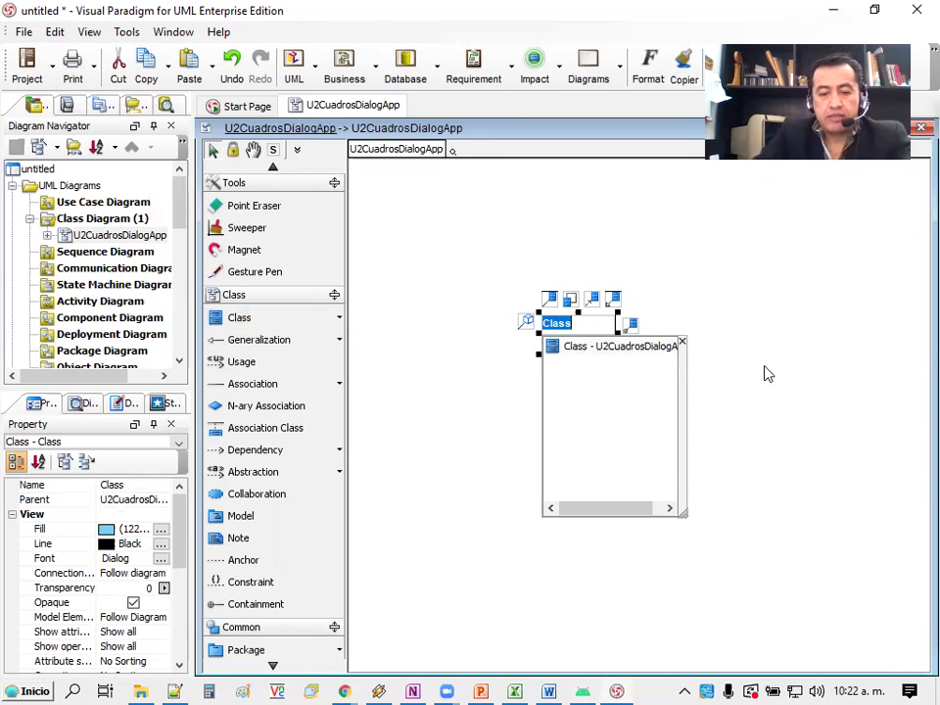
{"action": "type", "text": "Main"}
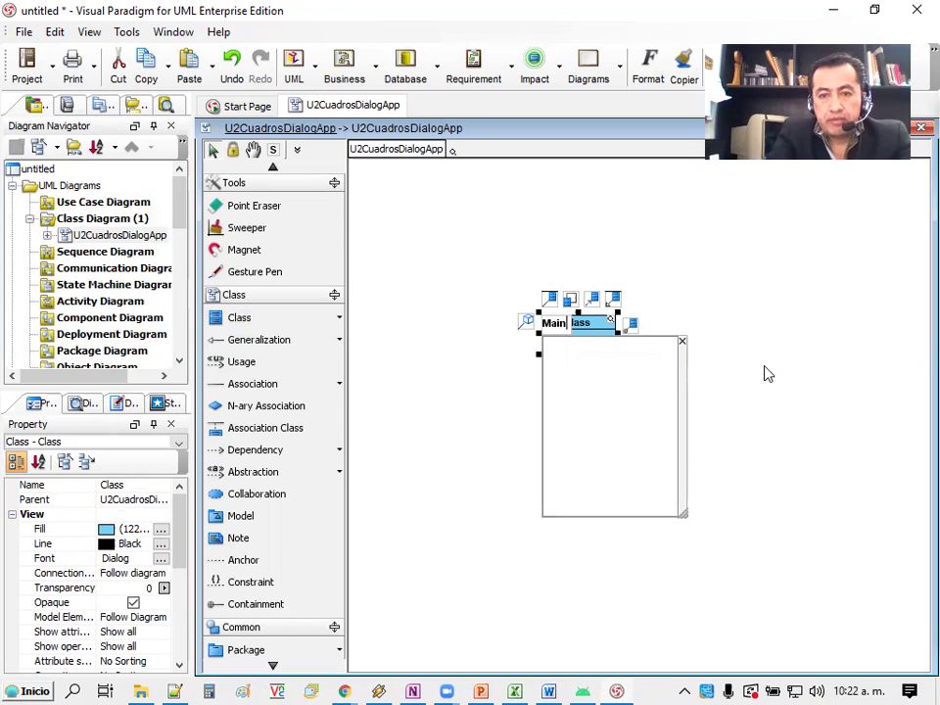
{"action": "type", "text": "Acti"}
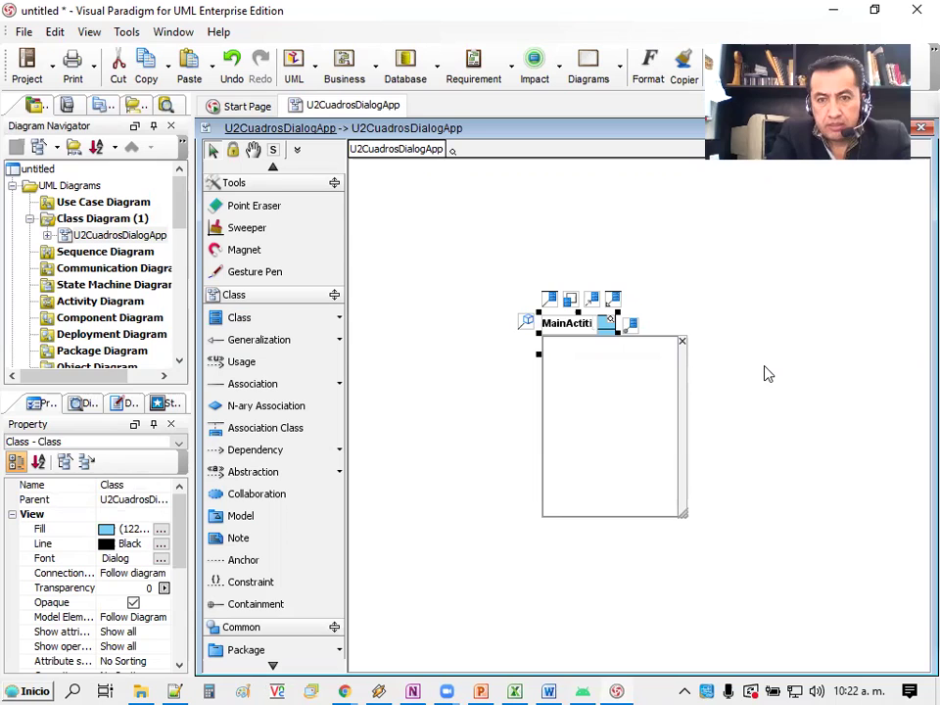
{"action": "type", "text": "vity"}
{"action": "key", "text": "Return"}
{"action": "left_click", "coordinate": [701, 427]}
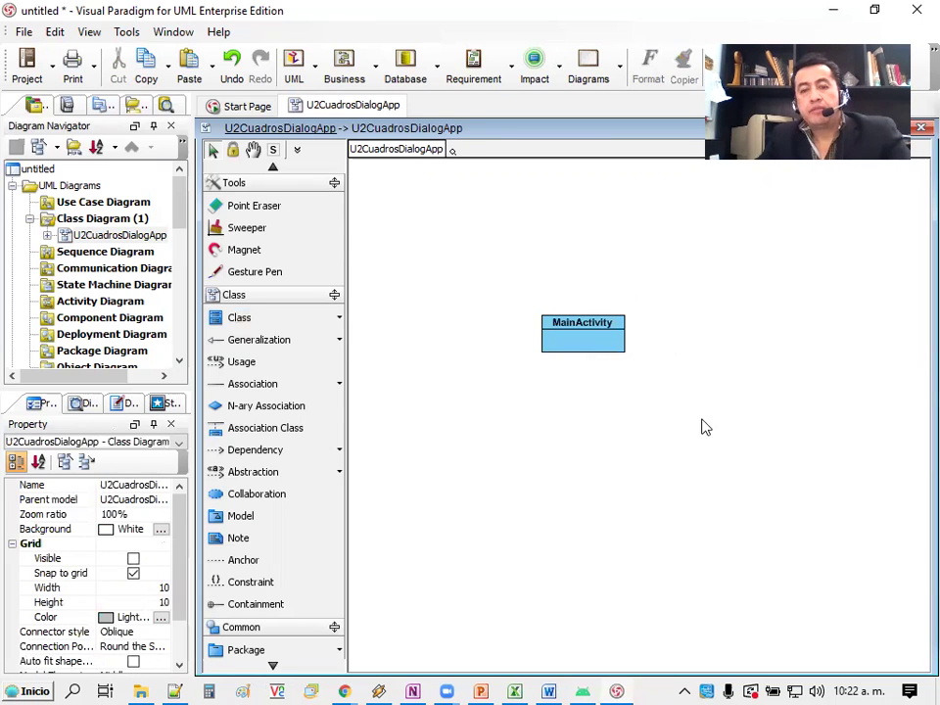
Step: Reposition the MainActivity class slightly right of and below its original place, near the middle of the diagram
{"action": "left_click_drag", "start_coordinate": [565, 348], "coordinate": [630, 358]}
{"action": "left_click", "coordinate": [569, 608]}
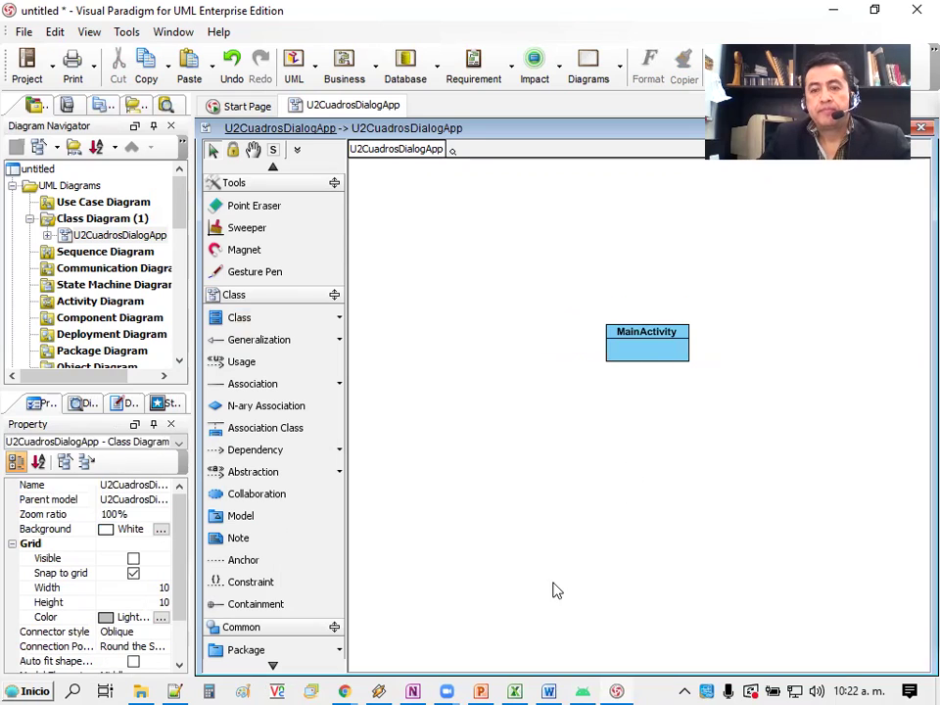
{"action": "left_click_drag", "start_coordinate": [653, 355], "coordinate": [624, 362]}
{"action": "left_click", "coordinate": [614, 460]}
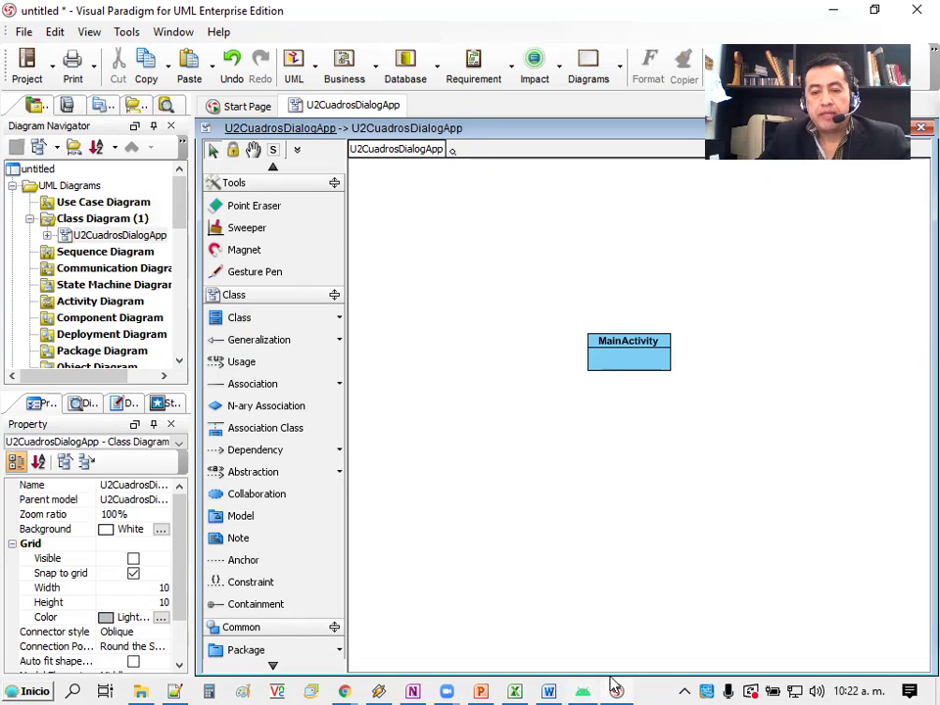
Step: Switch to Android Studio and copy the package name androidx.appcompat.app from the AppCompatActivity import in MainActivity.java
{"action": "left_click", "coordinate": [580, 686]}
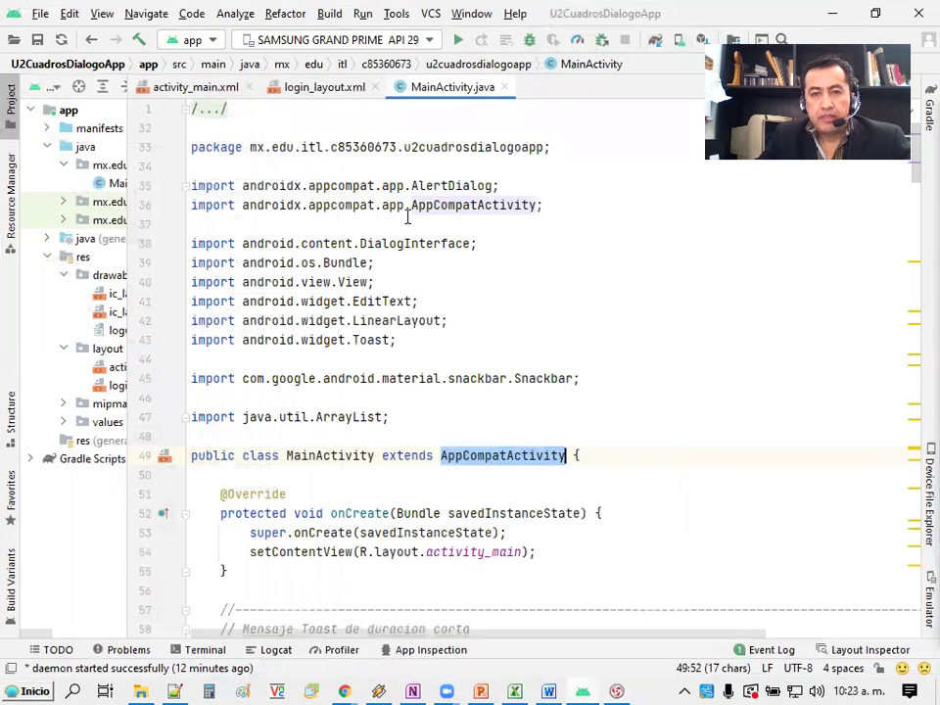
{"action": "left_click_drag", "start_coordinate": [242, 205], "coordinate": [375, 205]}
{"action": "right_click", "coordinate": [378, 206]}
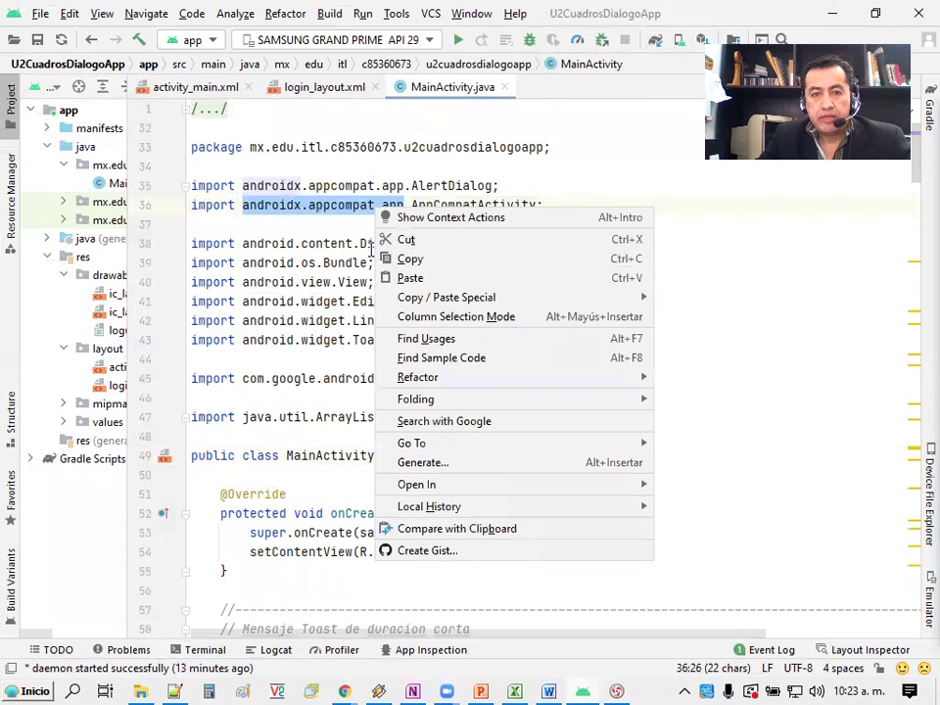
{"action": "left_click", "coordinate": [424, 259]}
{"action": "left_click", "coordinate": [248, 205]}
{"action": "double_click", "coordinate": [248, 205]}
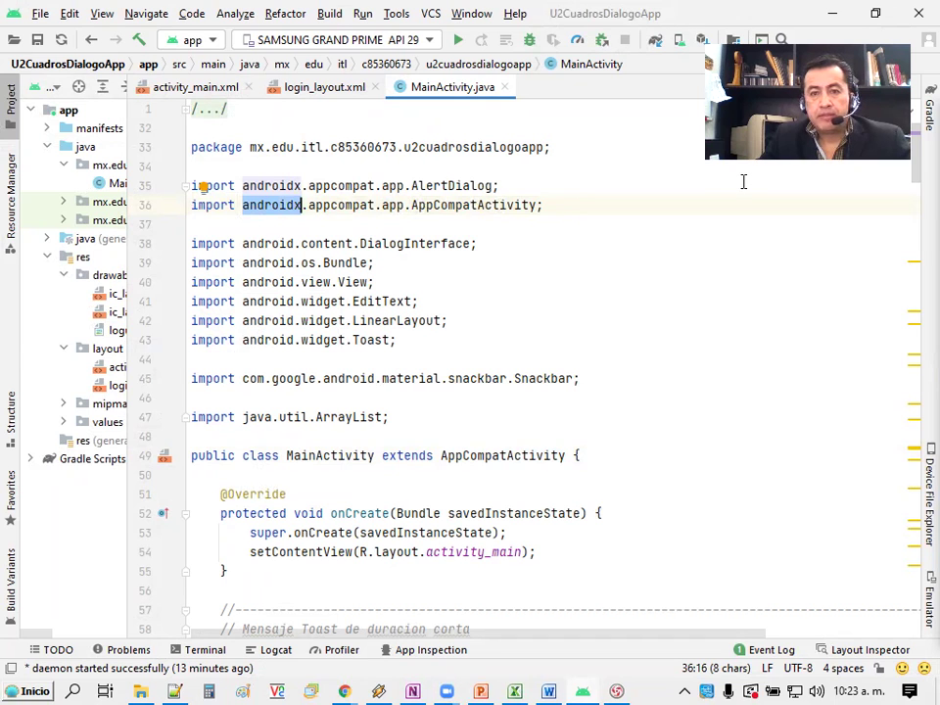
Step: Switch to Visual Paradigm and add a package named androidx.appcompat.app to the diagram, using the copied name
{"action": "key", "text": "alt+Tab"}
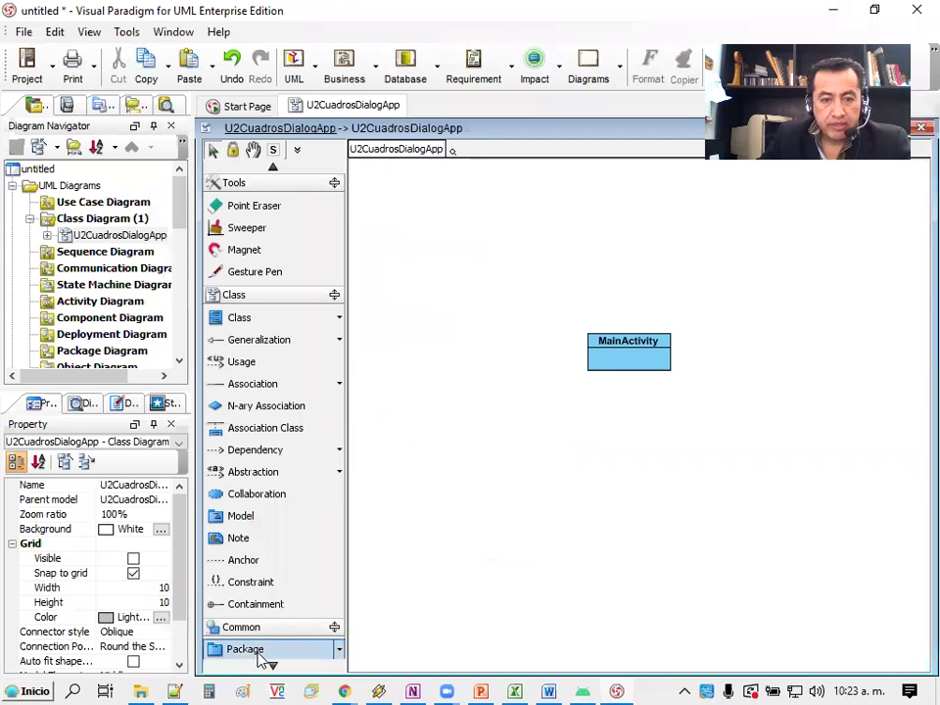
{"action": "scroll", "coordinate": [313, 591], "scroll_direction": "down", "scroll_amount": 3}
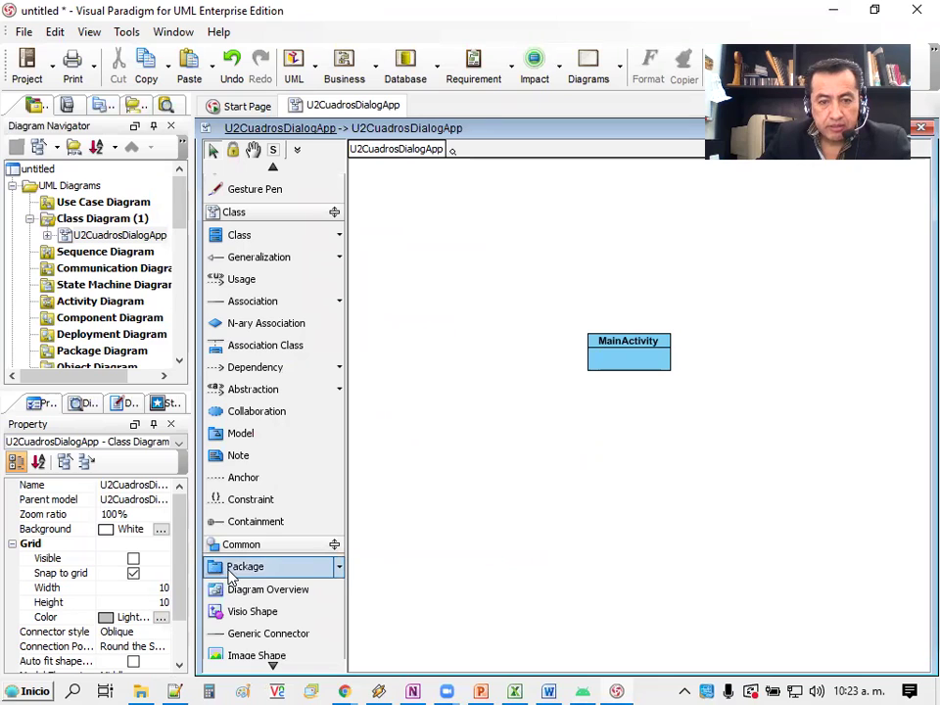
{"action": "left_click", "coordinate": [227, 568]}
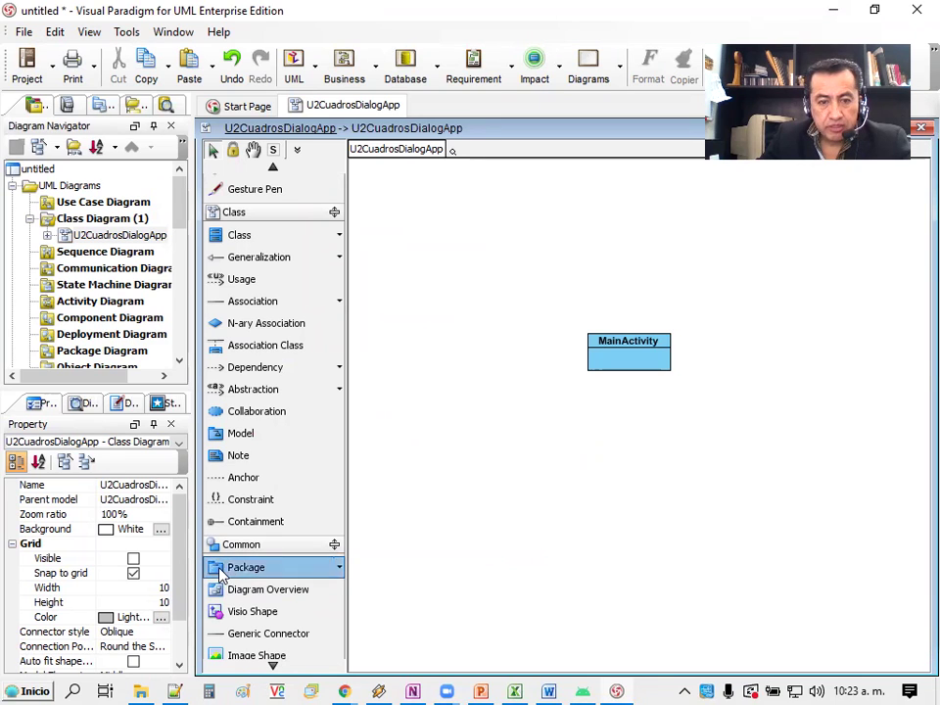
{"action": "left_click", "coordinate": [460, 245]}
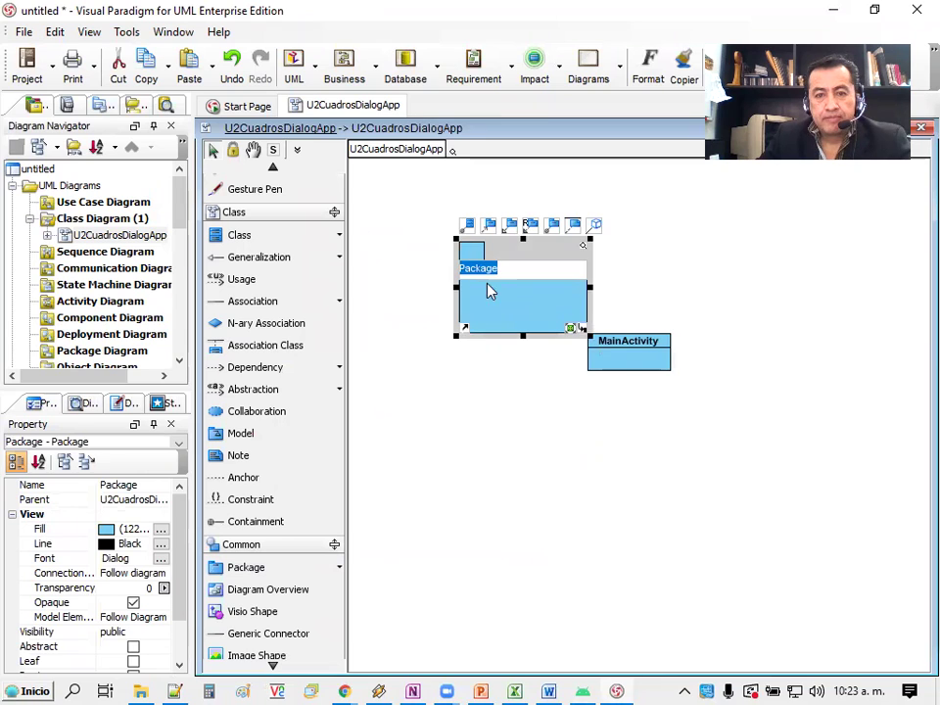
{"action": "key", "text": "ctrl+v"}
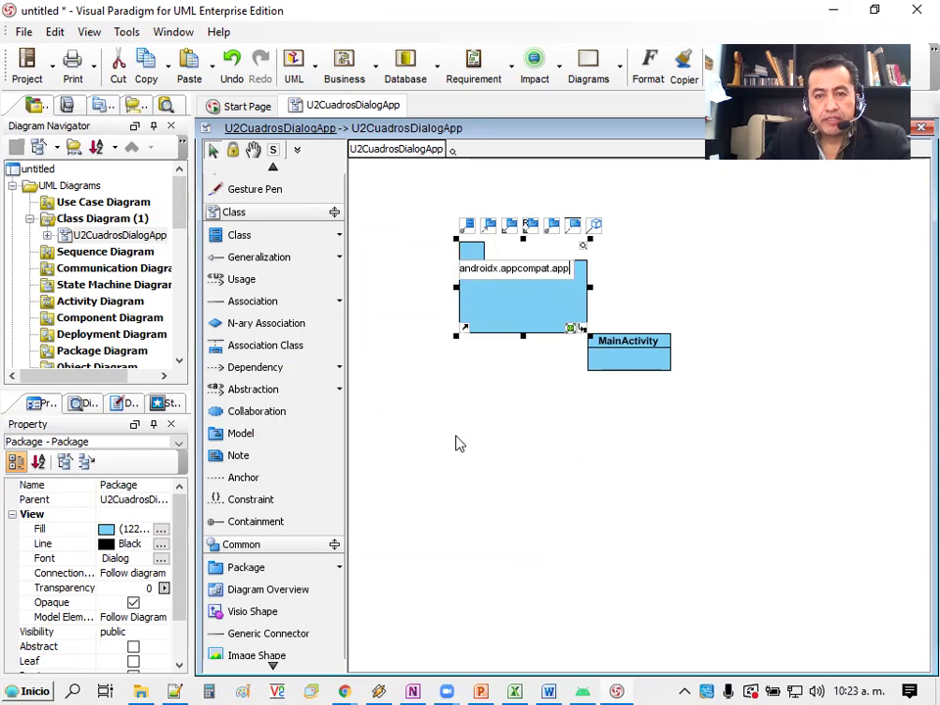
{"action": "left_click", "coordinate": [515, 365]}
Step: Move the androidx.appcompat.app package above the MainActivity class and enlarge it to make room for content
{"action": "left_click_drag", "start_coordinate": [541, 296], "coordinate": [623, 249]}
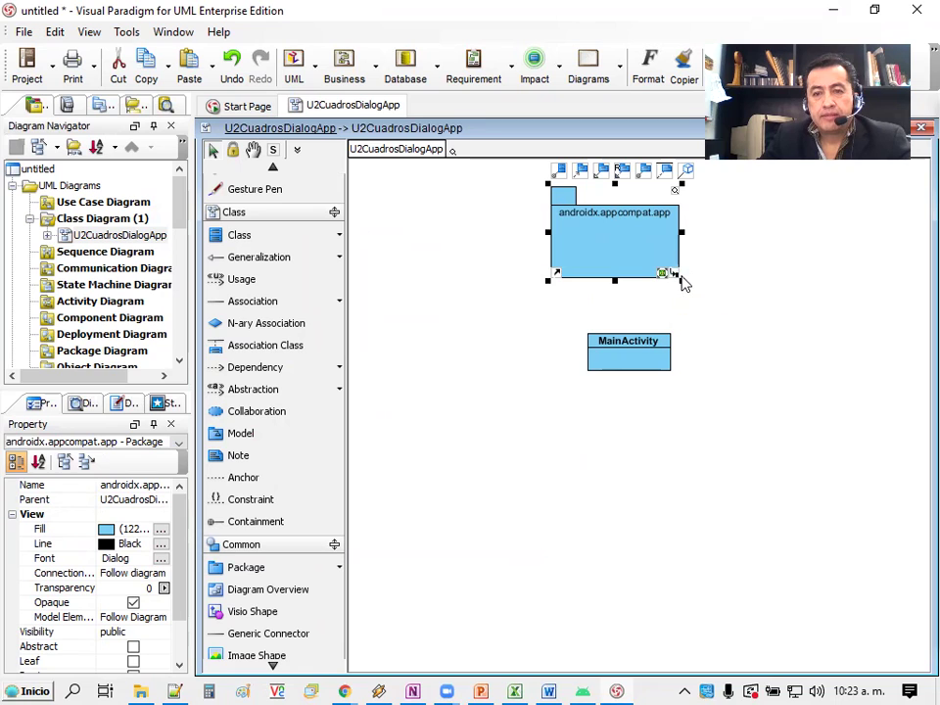
{"action": "left_click_drag", "start_coordinate": [682, 282], "coordinate": [764, 296]}
{"action": "mouse_move", "coordinate": [671, 257]}
{"action": "left_mouse_down"}
{"action": "mouse_move", "coordinate": [606, 252]}
{"action": "mouse_move", "coordinate": [676, 256]}
{"action": "left_mouse_up"}
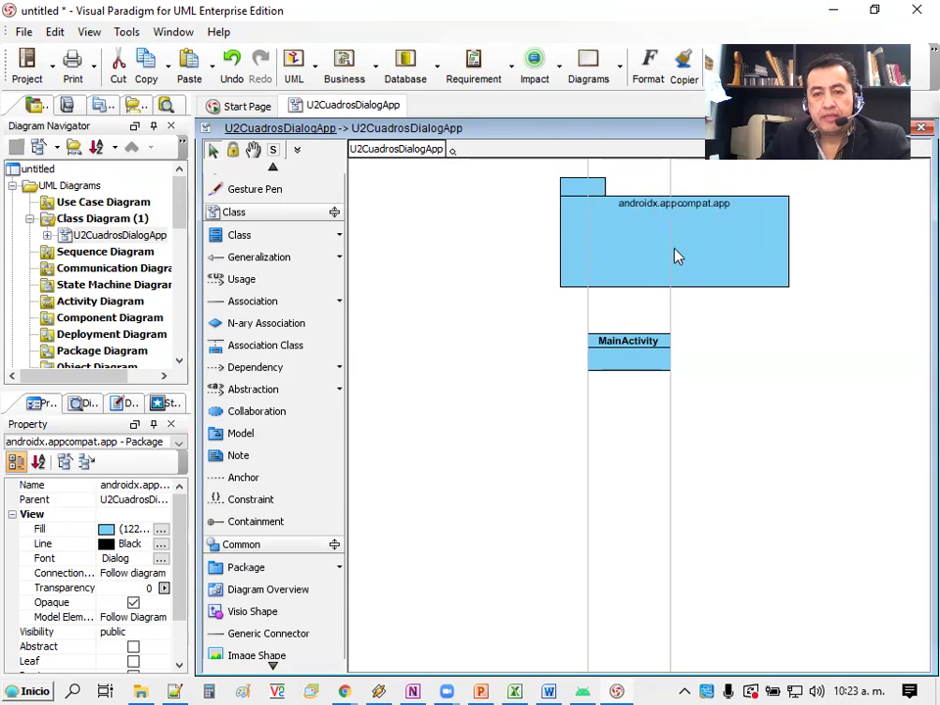
Step: Add a class named AppCompatActivity inside the androidx.appcompat.app package
{"action": "left_click", "coordinate": [411, 340]}
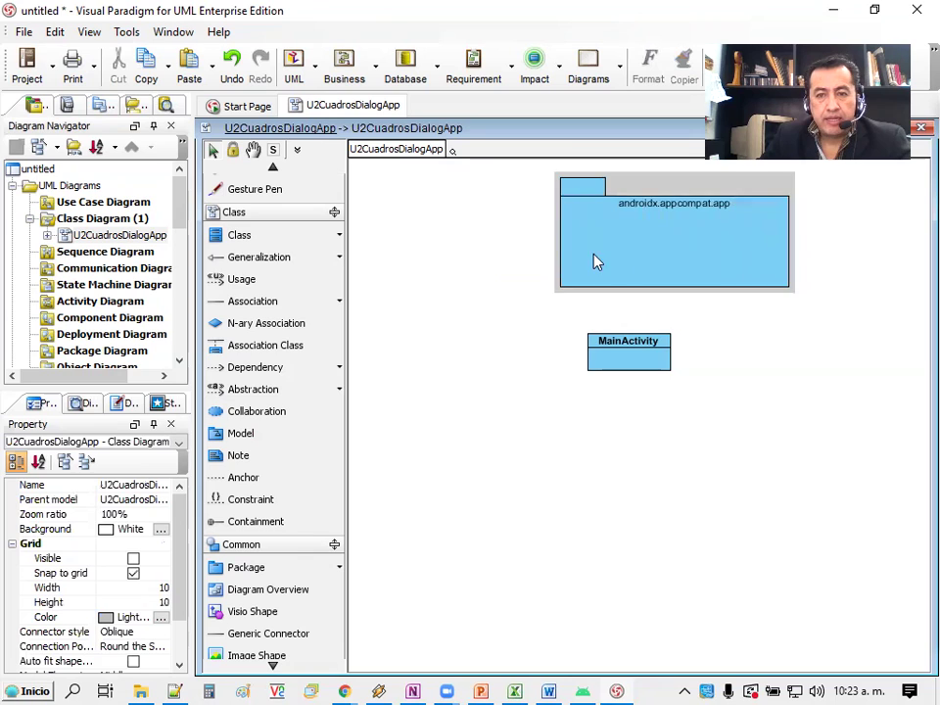
{"action": "left_click", "coordinate": [224, 243]}
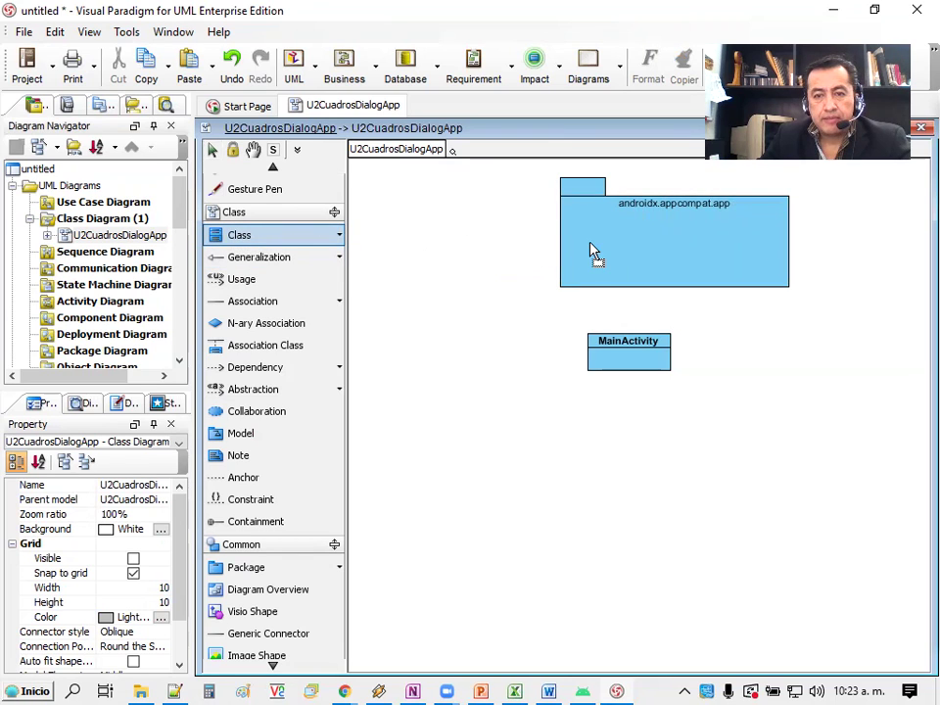
{"action": "left_click", "coordinate": [571, 280]}
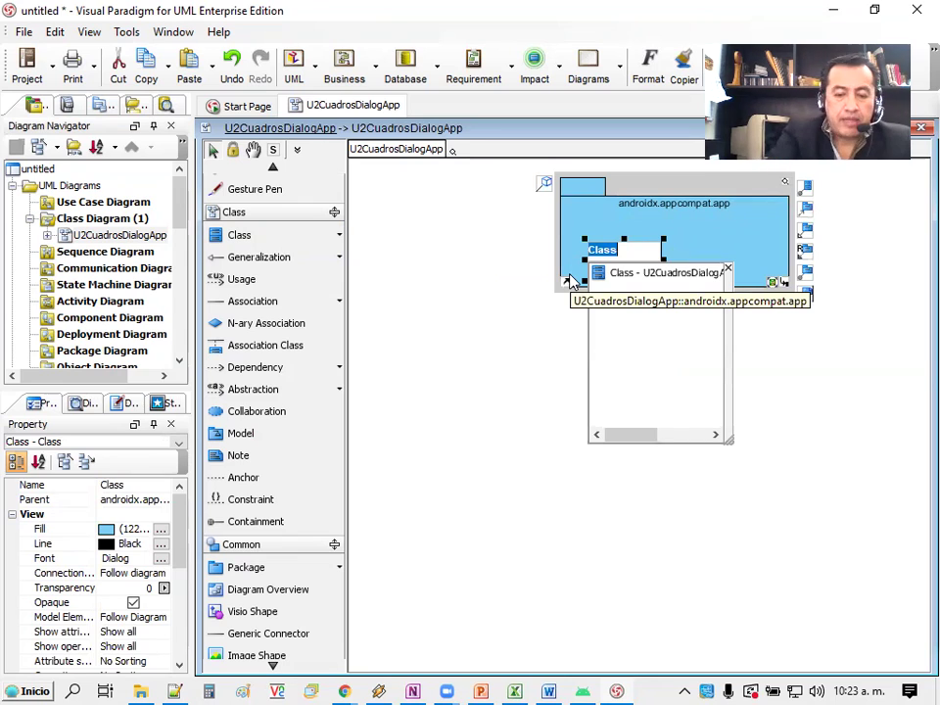
{"action": "type", "text": "AppCompatActivity"}
{"action": "key", "text": "Return"}
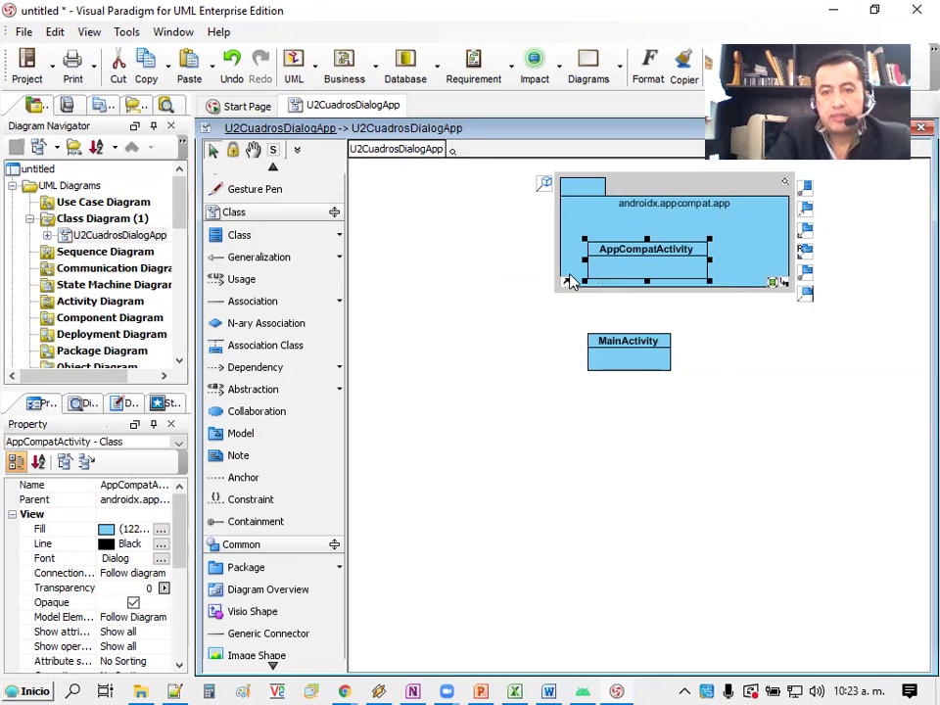
Step: Move AppCompatActivity up and left within its package, and shift the package and the MainActivity class to the left
{"action": "left_click_drag", "start_coordinate": [619, 269], "coordinate": [602, 253]}
{"action": "left_click_drag", "start_coordinate": [587, 194], "coordinate": [543, 185]}
{"action": "left_click", "coordinate": [705, 370]}
{"action": "left_click_drag", "start_coordinate": [617, 348], "coordinate": [571, 348]}
{"action": "left_click", "coordinate": [577, 517]}
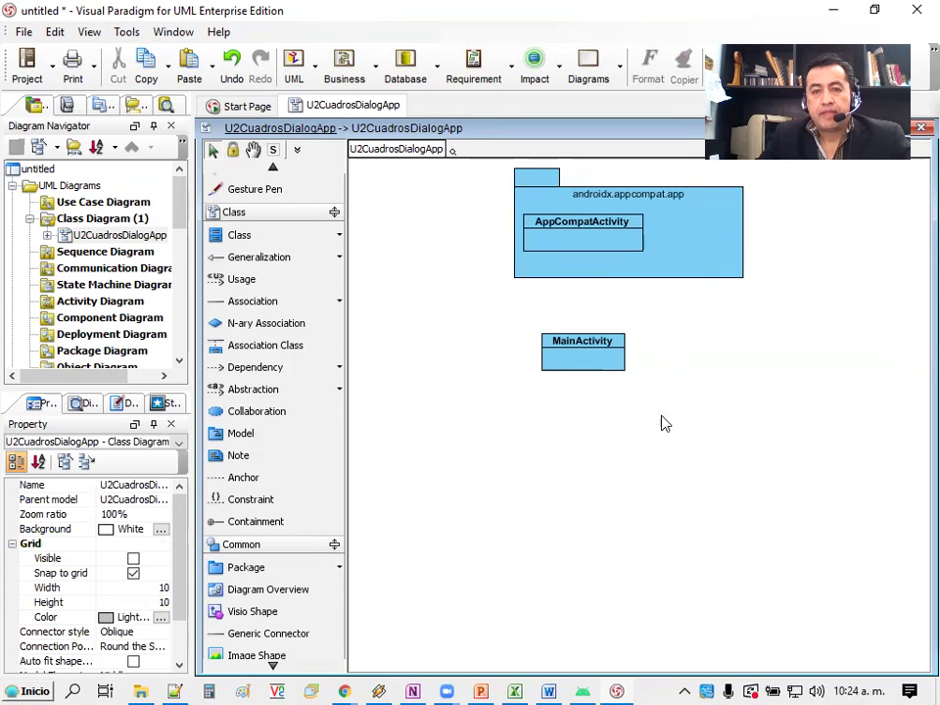
{"action": "left_click", "coordinate": [703, 243]}
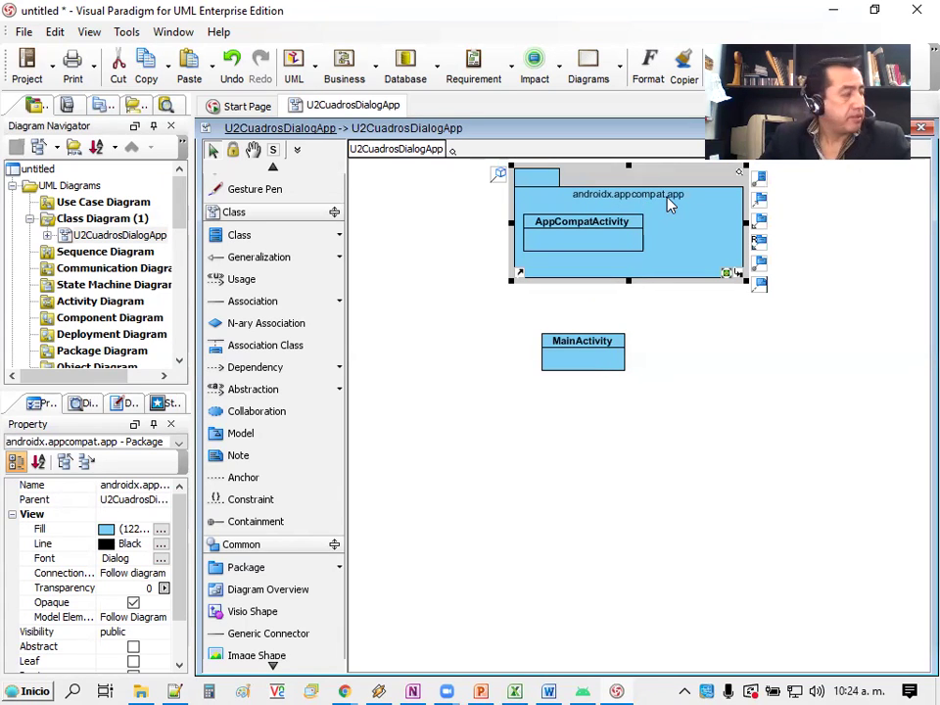
{"action": "left_click", "coordinate": [561, 248]}
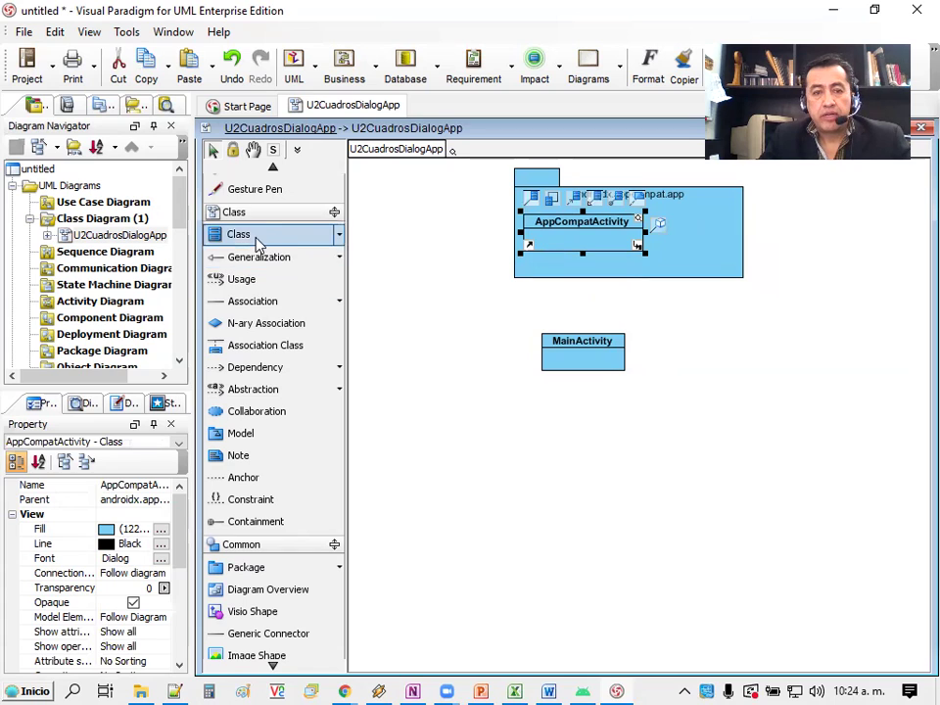
{"action": "left_click", "coordinate": [656, 313]}
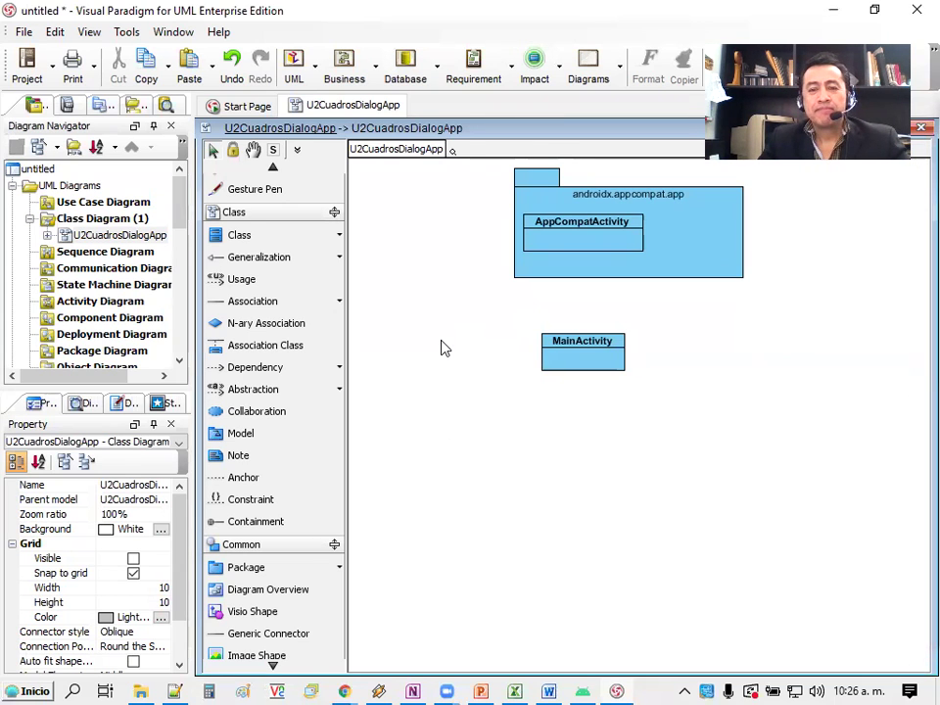
Step: Move MainActivity closer beneath the package and draw a generalization connecting it to AppCompatActivity as its parent class
{"action": "left_click_drag", "start_coordinate": [564, 364], "coordinate": [571, 348]}
{"action": "left_click", "coordinate": [579, 395]}
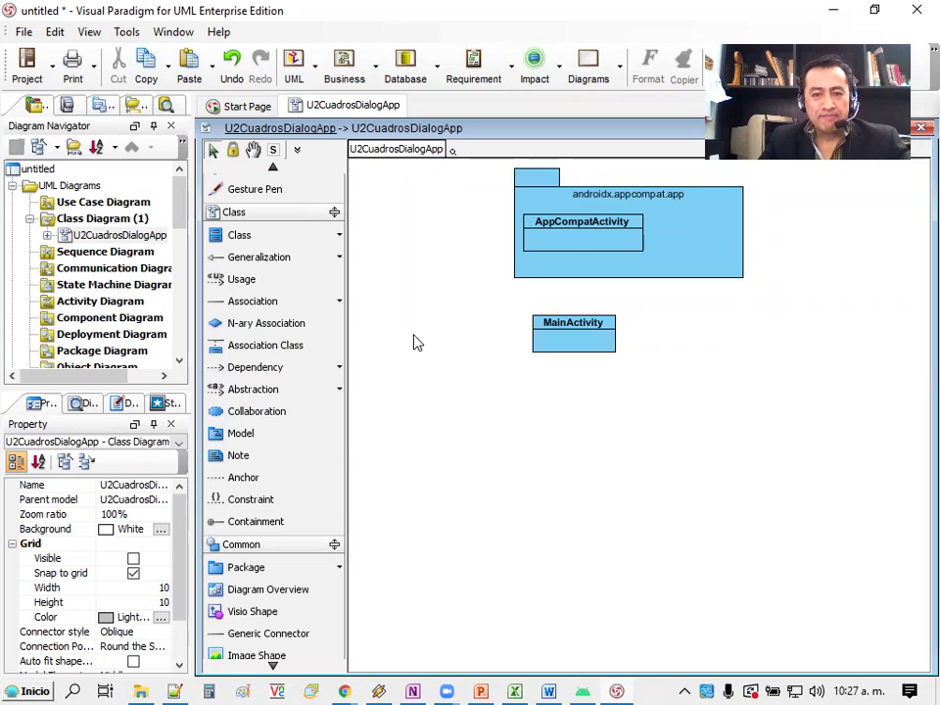
{"action": "left_click", "coordinate": [259, 256]}
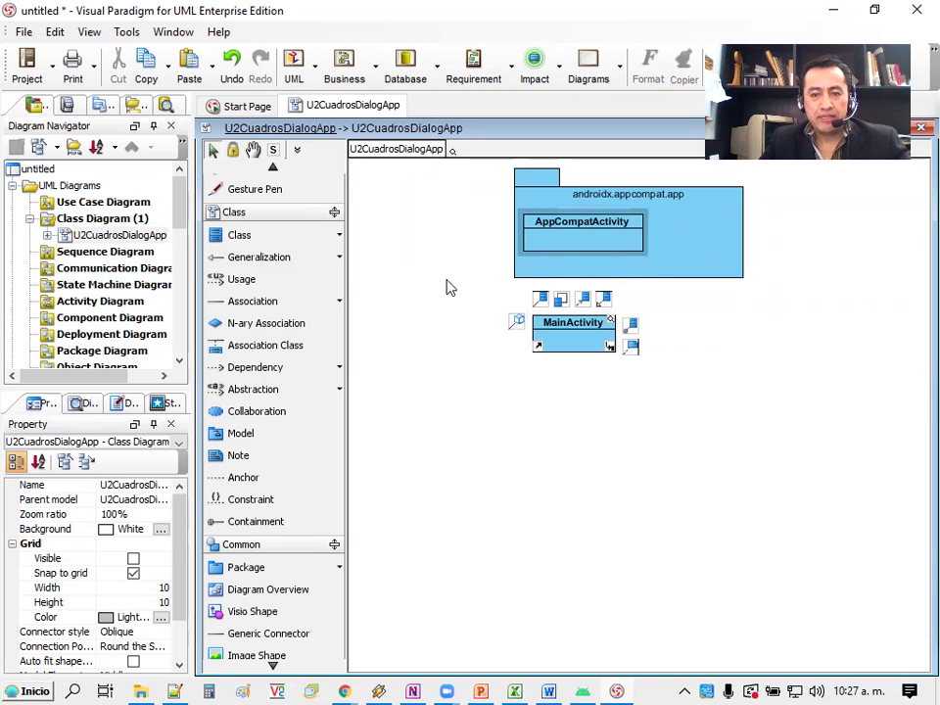
{"action": "left_click", "coordinate": [274, 257]}
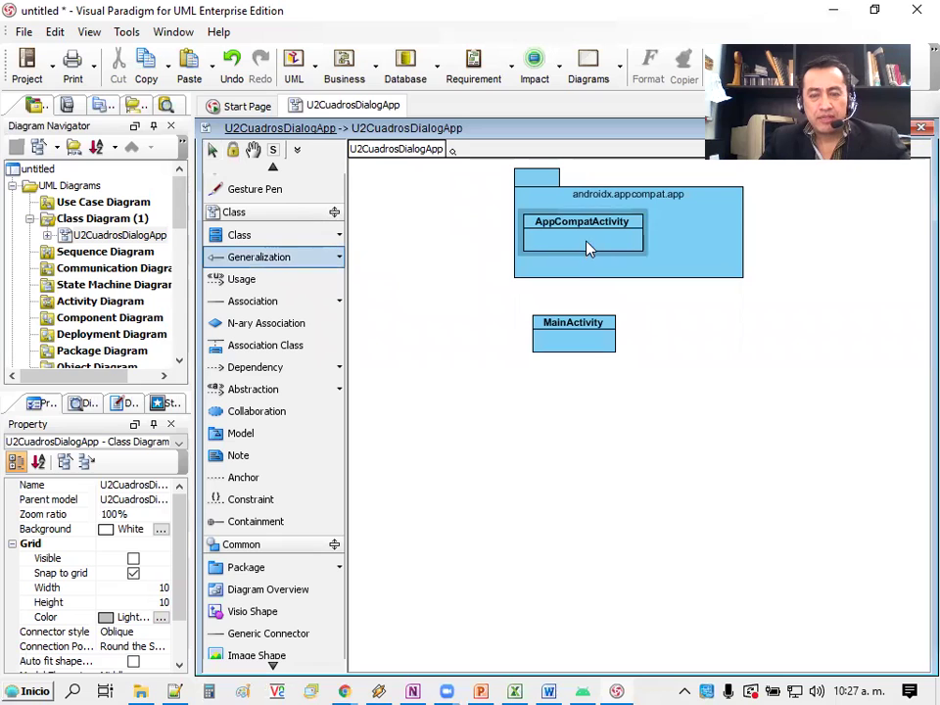
{"action": "left_click_drag", "start_coordinate": [587, 246], "coordinate": [577, 345]}
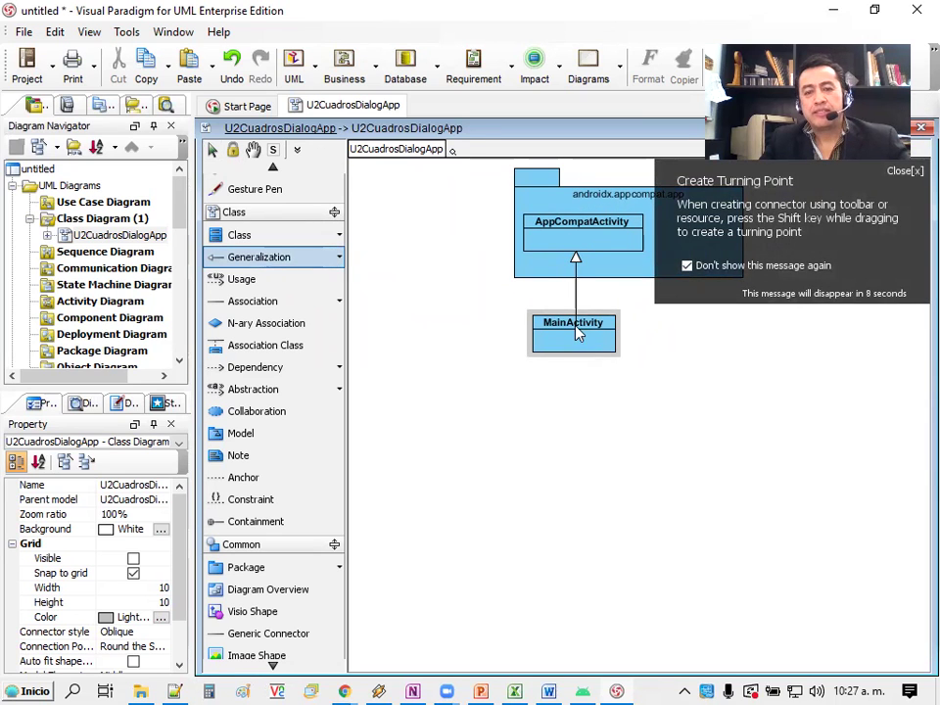
{"action": "key", "text": "Escape"}
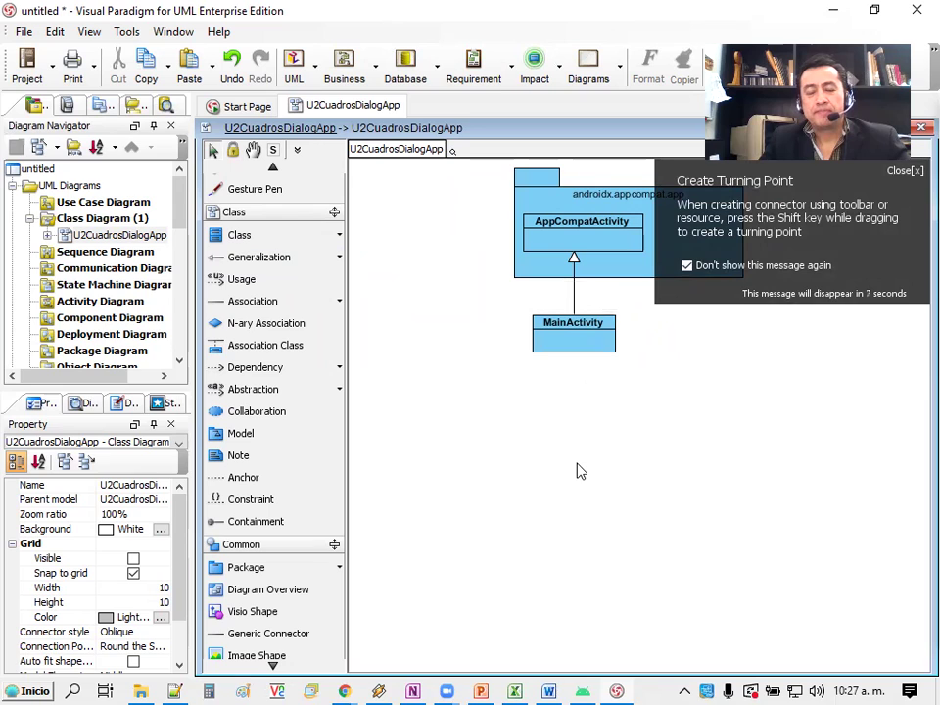
{"action": "left_click", "coordinate": [907, 170]}
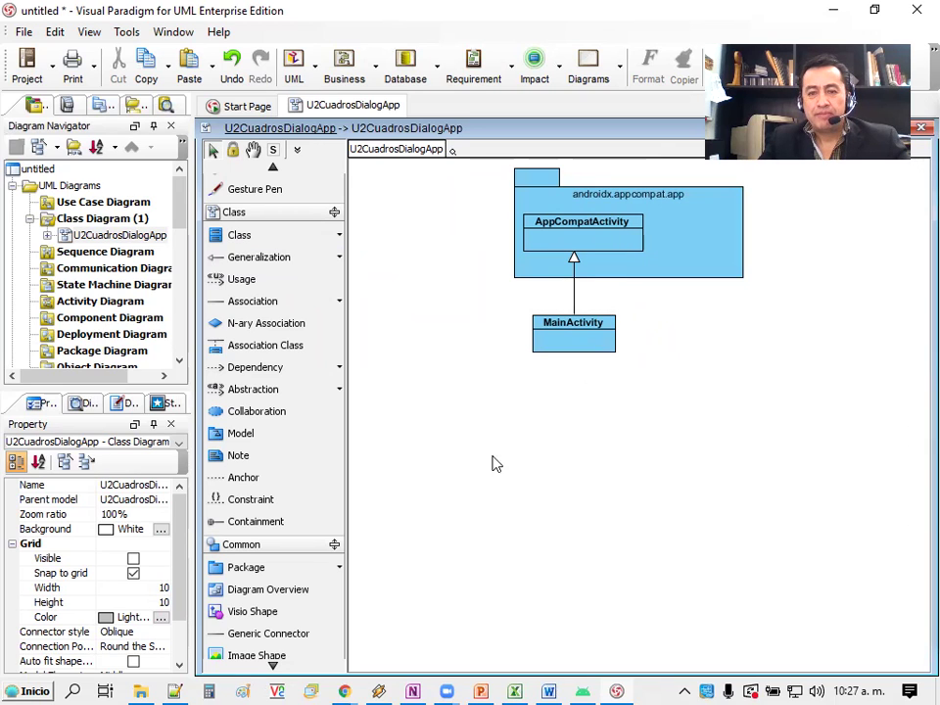
{"action": "left_click", "coordinate": [570, 247]}
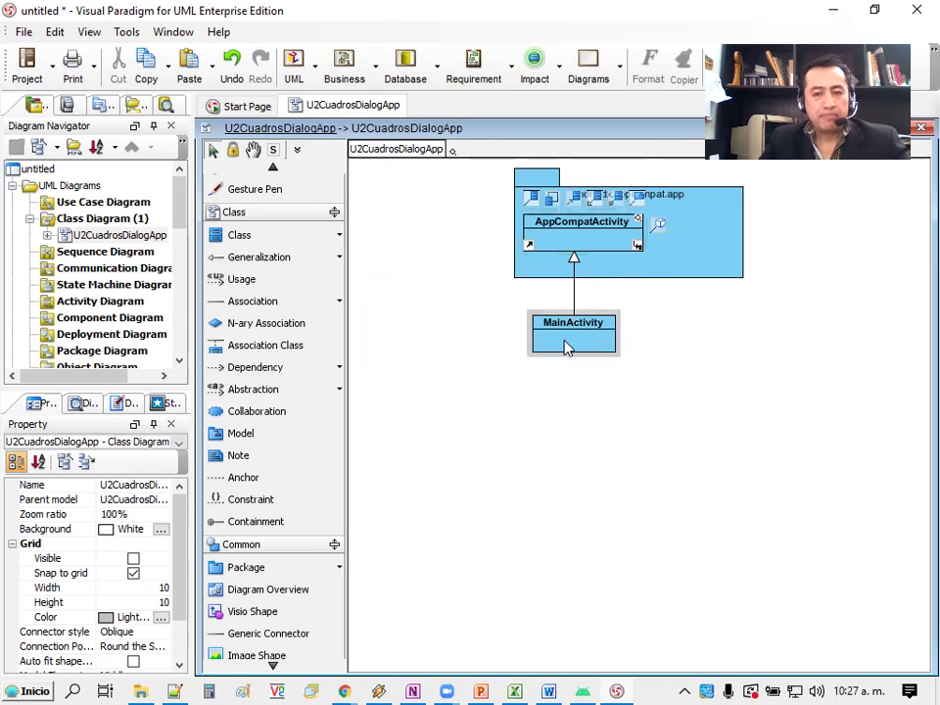
{"action": "left_click", "coordinate": [581, 401]}
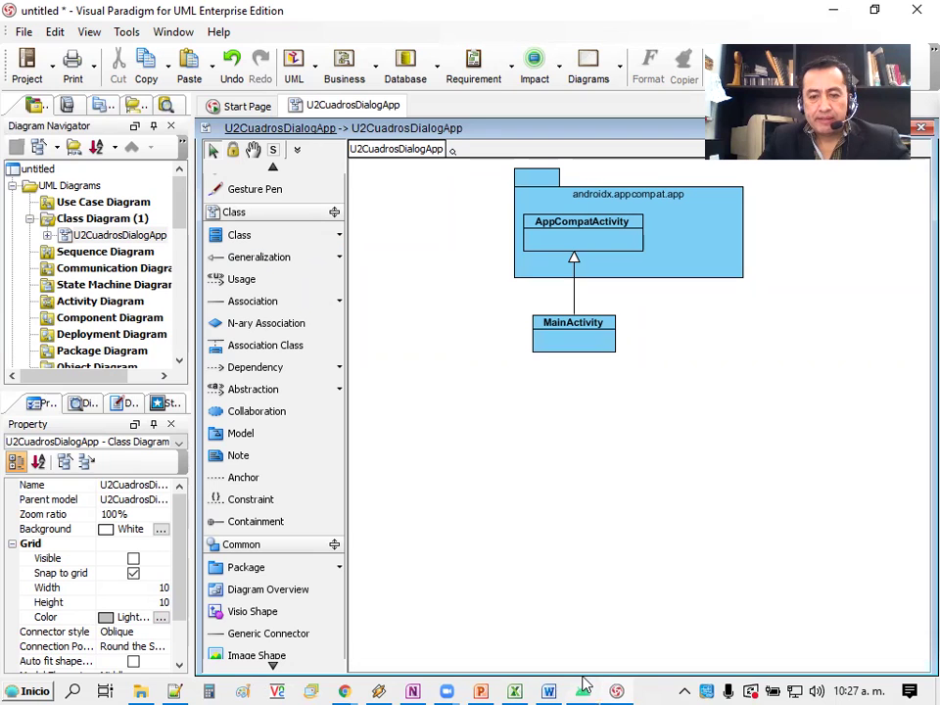
Step: Switch to Android Studio and look through the open layout files, including login_layout.xml, to check their names
{"action": "mouse_move", "coordinate": [581, 682]}
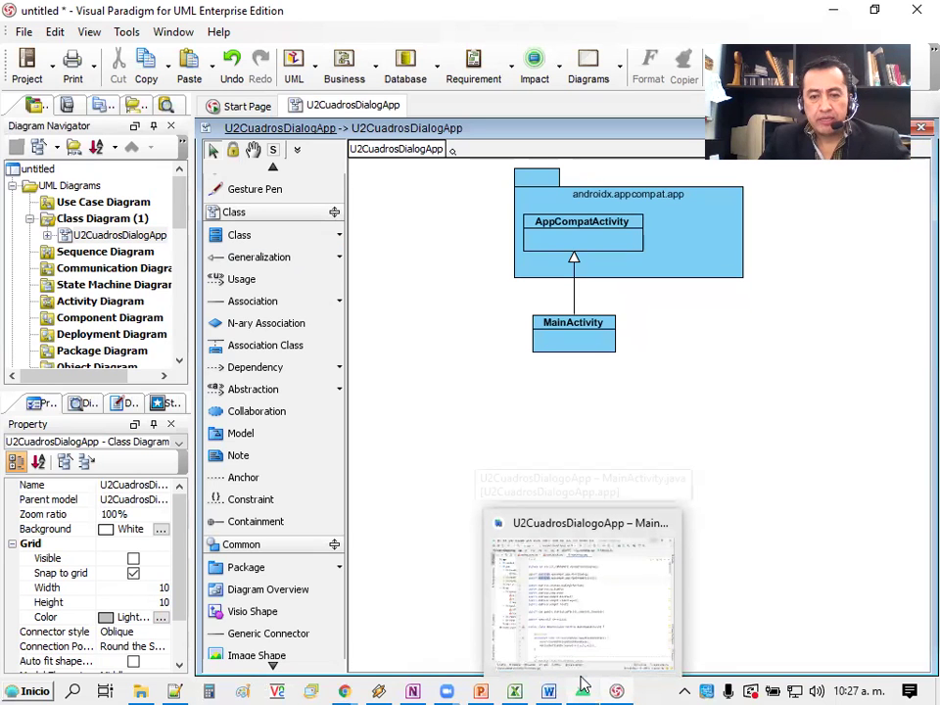
{"action": "key", "text": "alt+Tab"}
{"action": "left_click", "coordinate": [196, 88]}
{"action": "left_click", "coordinate": [299, 88]}
{"action": "left_click", "coordinate": [209, 87]}
{"action": "left_click", "coordinate": [272, 88]}
{"action": "key", "text": "ctrl+Tab"}
{"action": "left_click", "coordinate": [277, 88]}
{"action": "left_click", "coordinate": [209, 88]}
{"action": "key", "text": "ctrl+Tab"}
{"action": "left_click", "coordinate": [209, 90]}
{"action": "key", "text": "ctrl+Tab"}
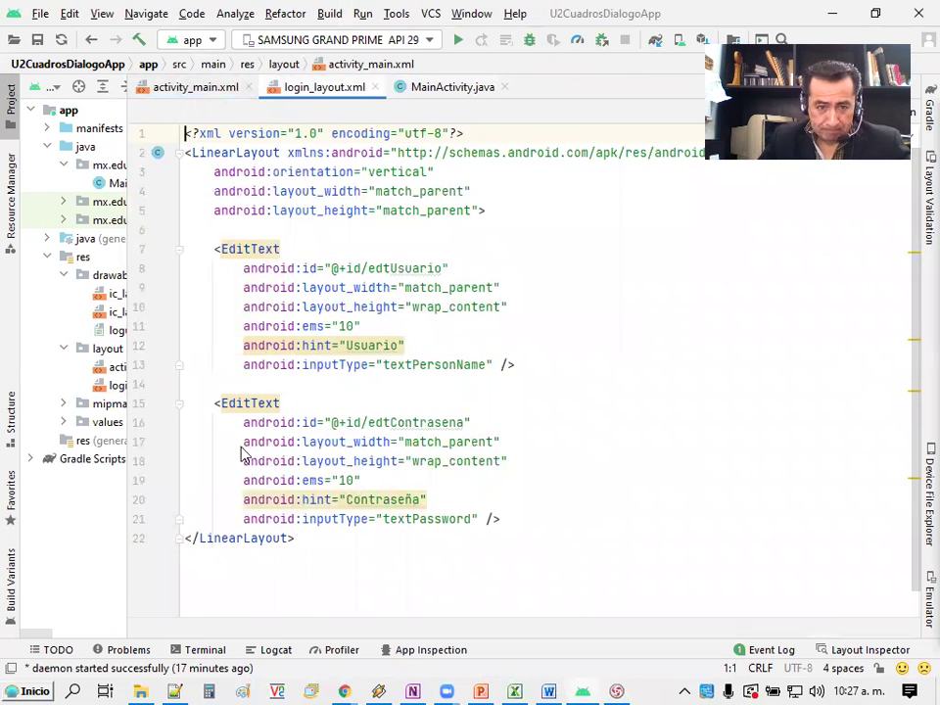
Step: Switch to Visual Paradigm and add a note reading activity_main.xml below and left of the MainActivity class
{"action": "key", "text": "alt+Tab"}
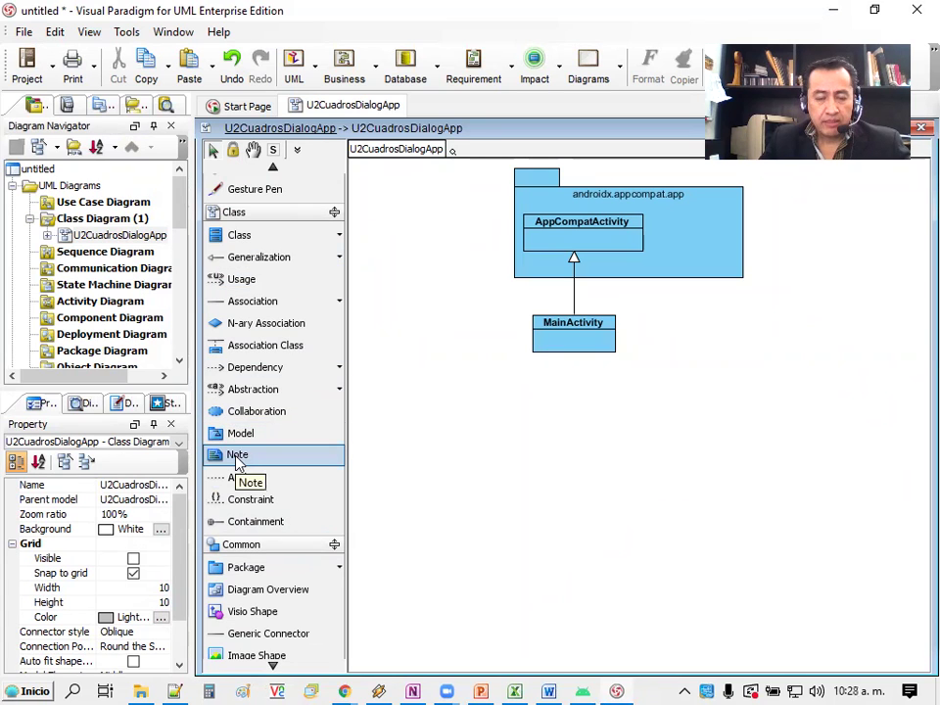
{"action": "left_click_drag", "start_coordinate": [223, 467], "coordinate": [403, 392]}
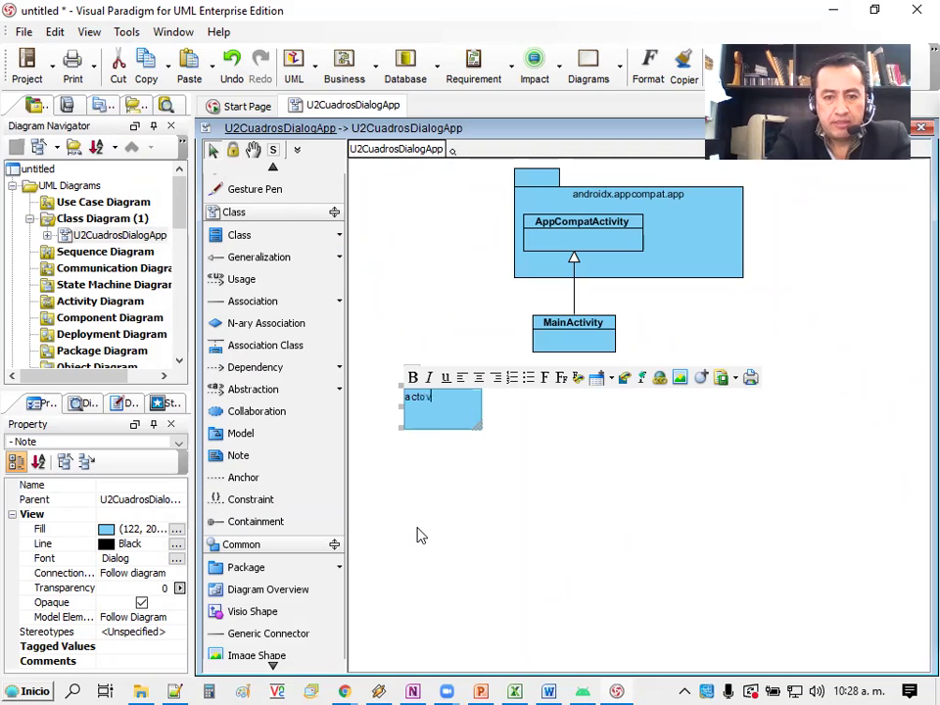
{"action": "left_click", "coordinate": [591, 683]}
{"action": "left_click", "coordinate": [590, 682]}
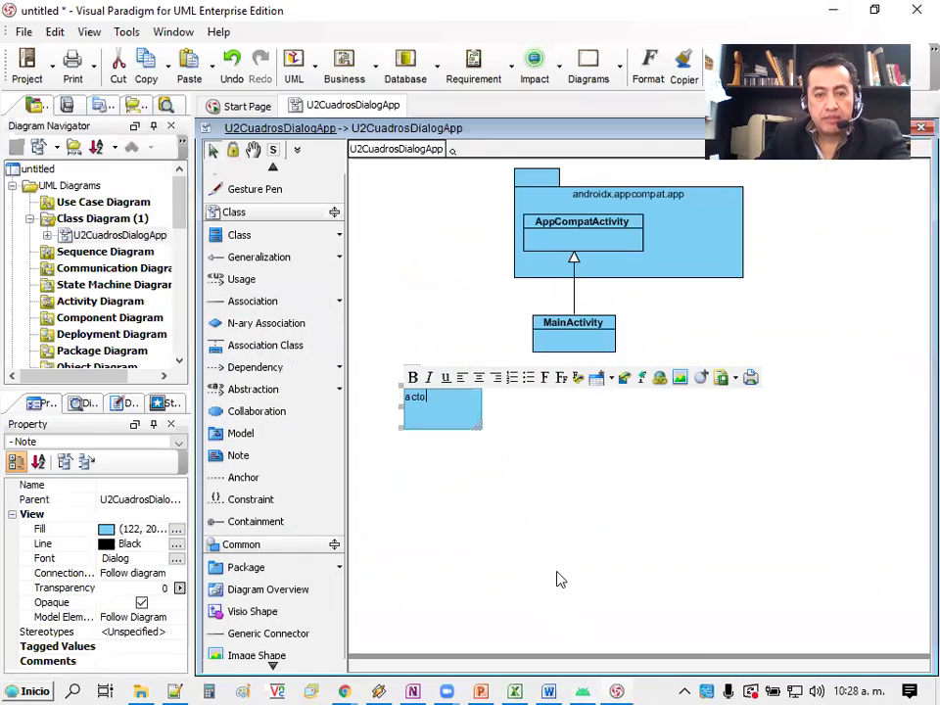
{"action": "type", "text": "ivity"}
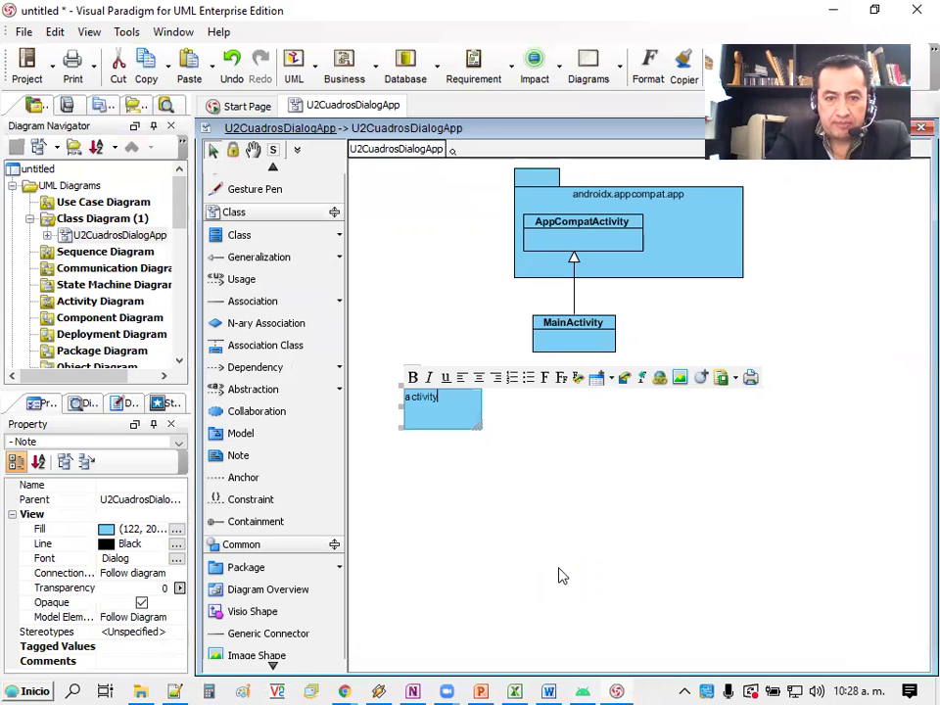
{"action": "type", "text": "_main."}
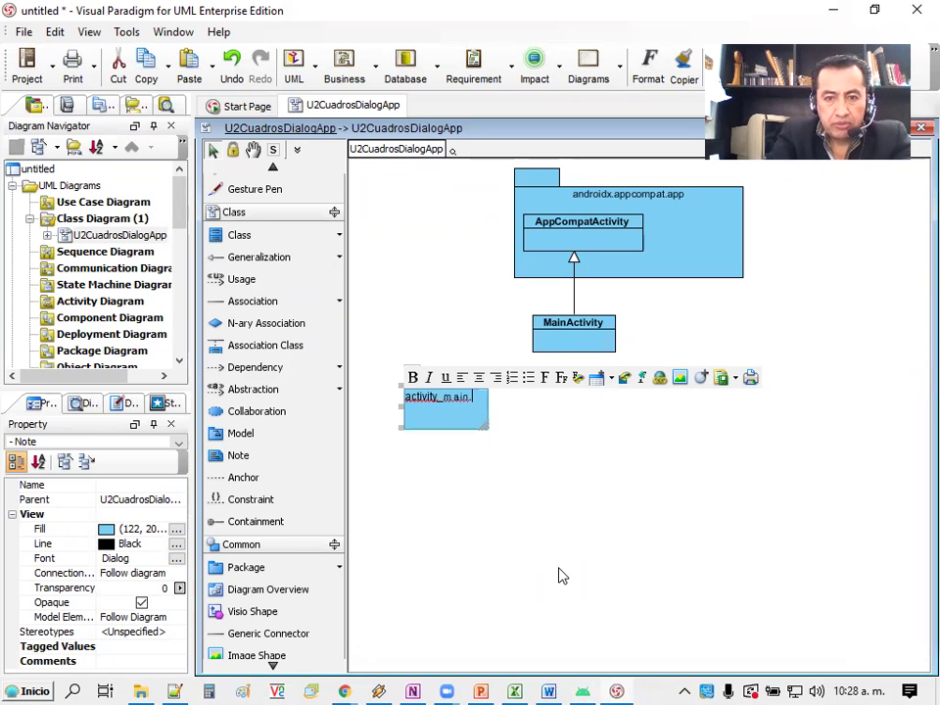
{"action": "type", "text": "xml"}
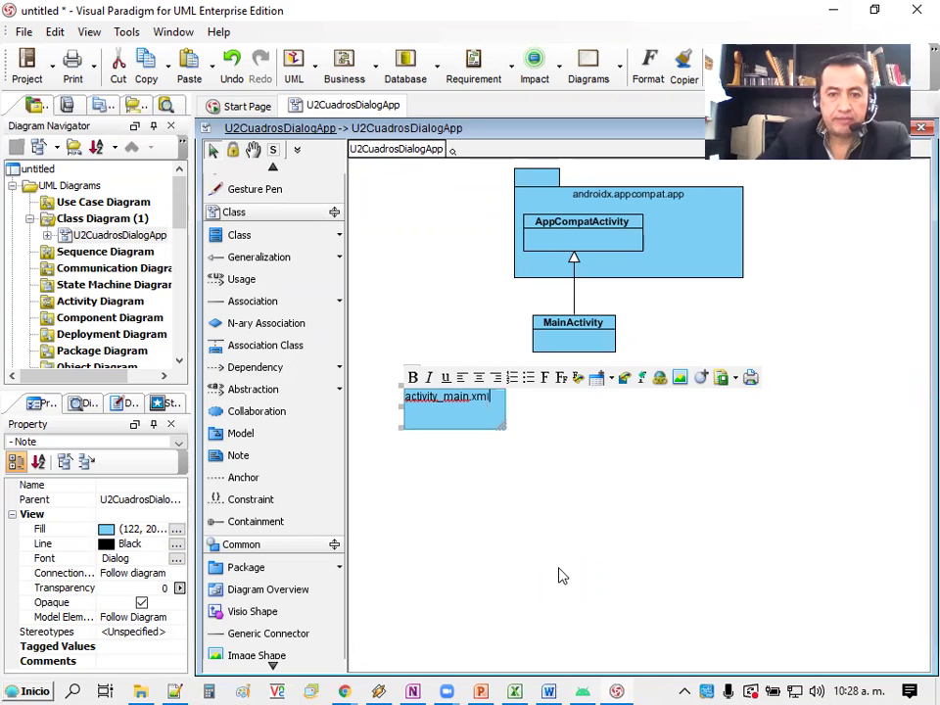
{"action": "left_click", "coordinate": [551, 580]}
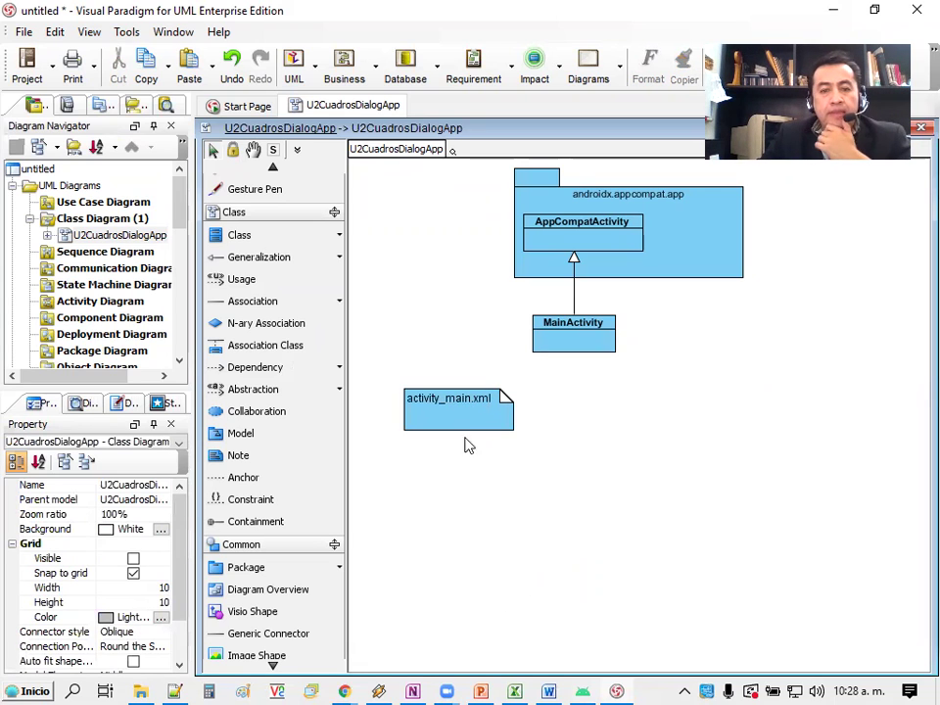
Step: Add a second note reading login_layout.xml below and right of the activity_main.xml note
{"action": "mouse_move", "coordinate": [465, 426]}
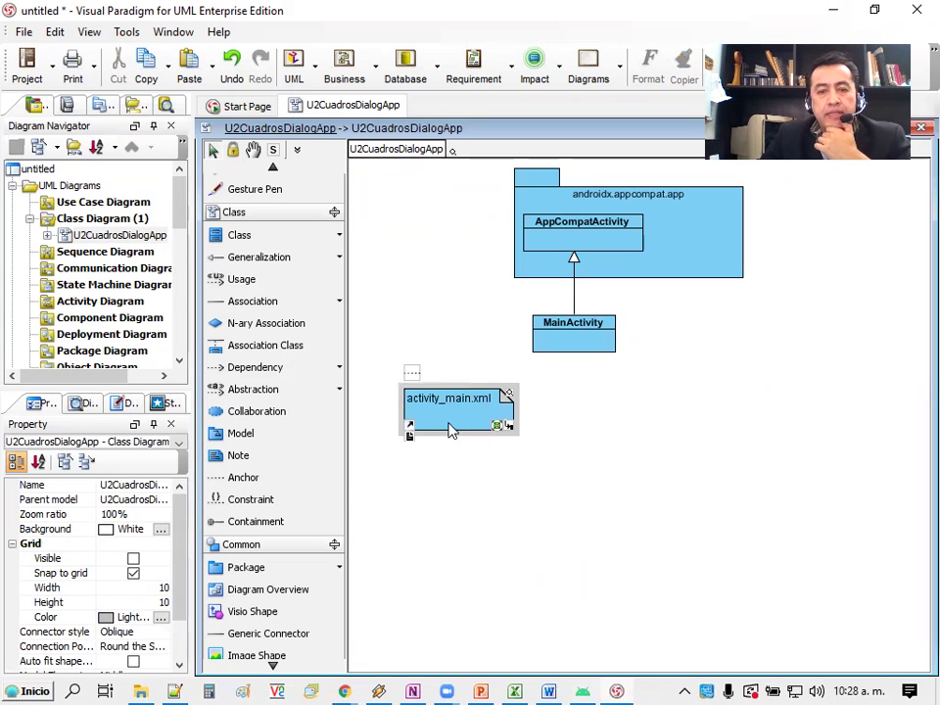
{"action": "left_click", "coordinate": [304, 455]}
{"action": "left_click", "coordinate": [498, 456]}
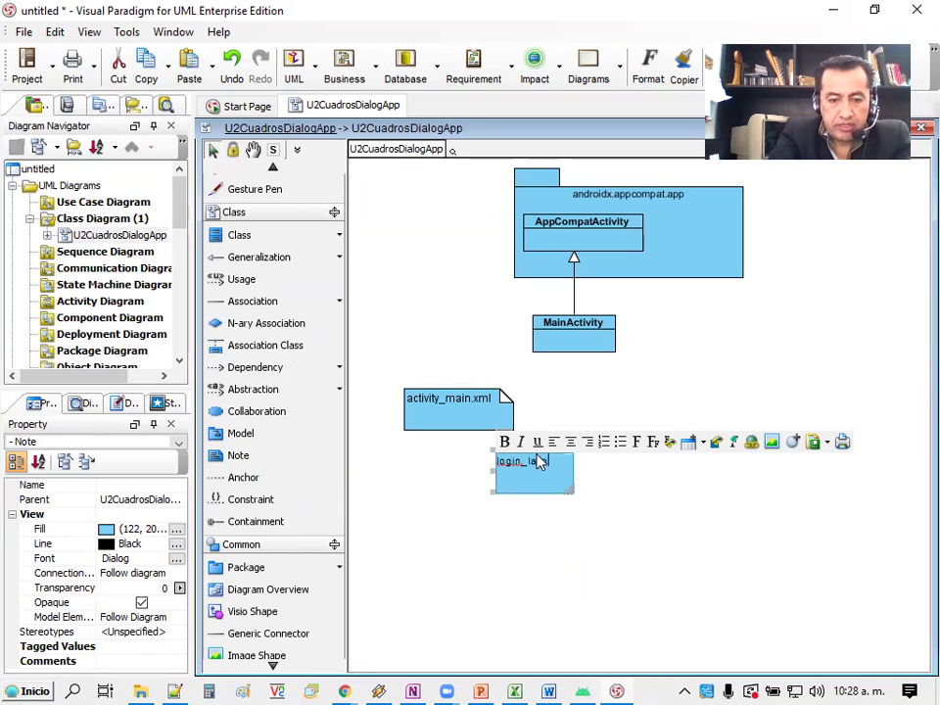
{"action": "type", "text": "login_layout.xml"}
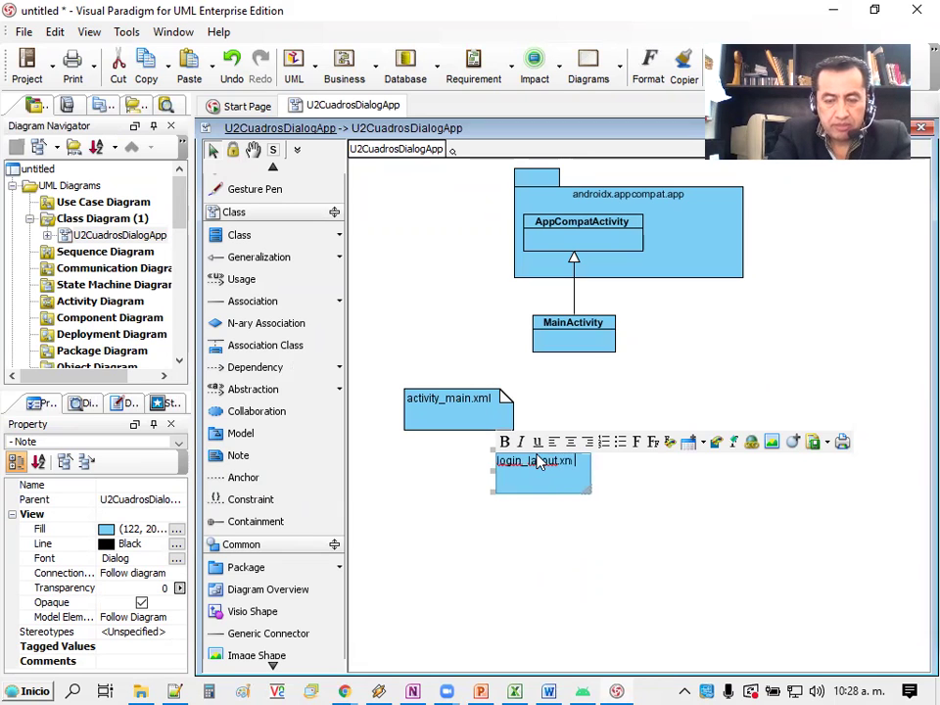
{"action": "key", "text": "Return"}
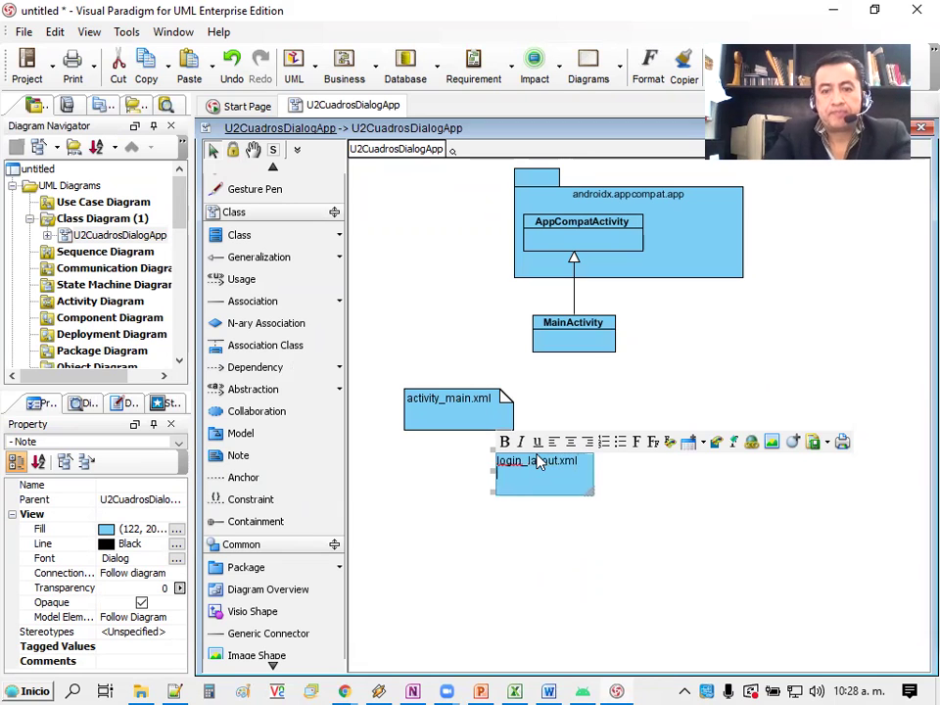
{"action": "left_click", "coordinate": [560, 561]}
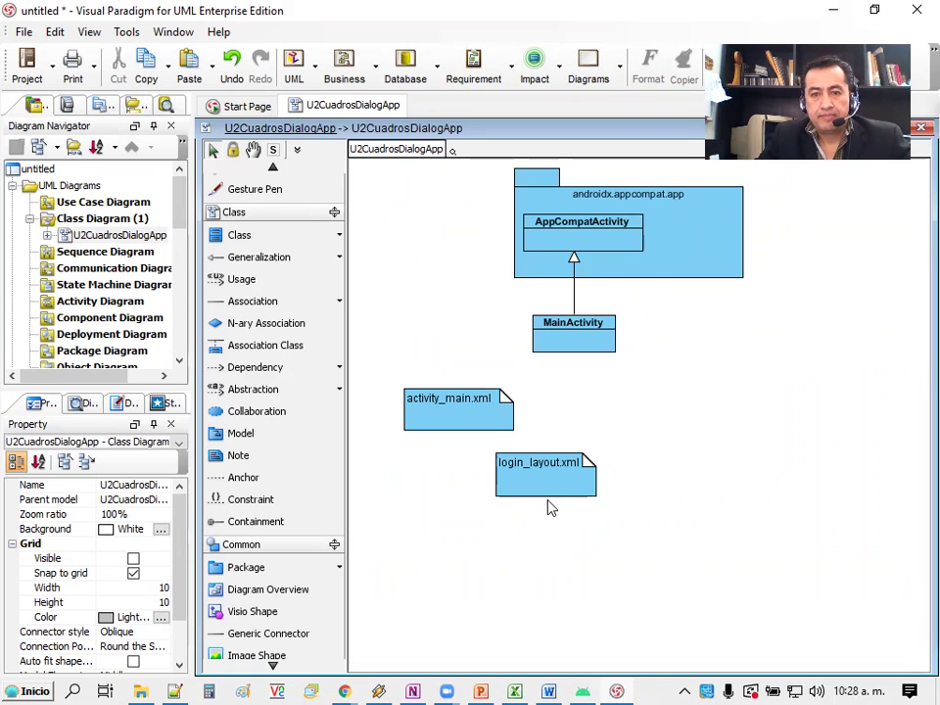
Step: Move the androidx.appcompat.app package and the MainActivity class left, above the activity_main.xml note
{"action": "left_click_drag", "start_coordinate": [540, 182], "coordinate": [440, 185]}
{"action": "left_click_drag", "start_coordinate": [566, 347], "coordinate": [463, 353]}
{"action": "left_click_drag", "start_coordinate": [443, 284], "coordinate": [474, 296]}
{"action": "left_click", "coordinate": [460, 280]}
{"action": "key", "text": "Return"}
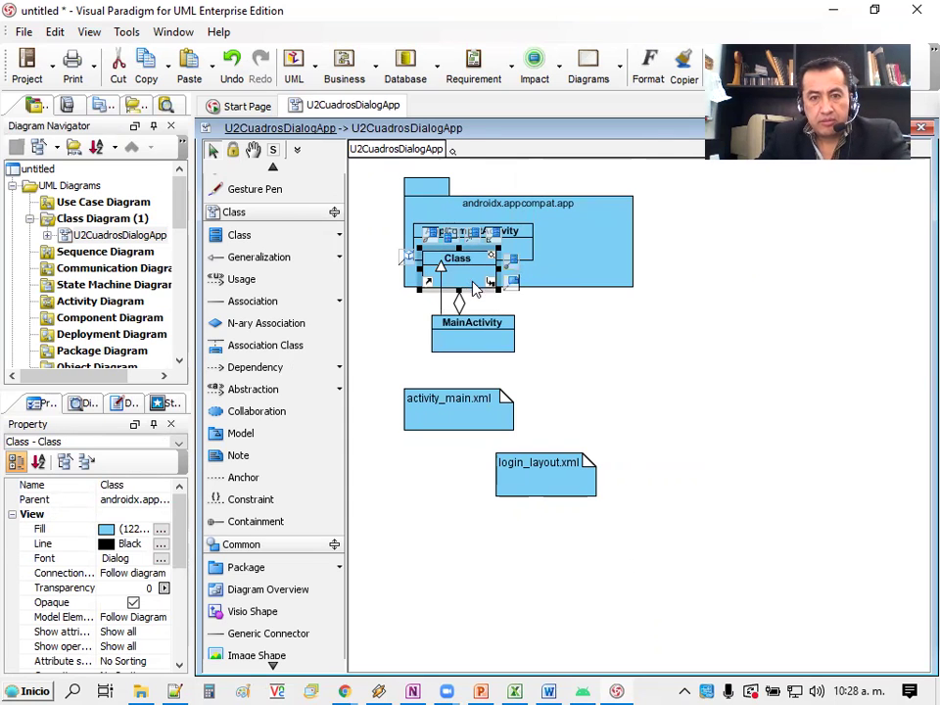
{"action": "key", "text": "ctrl+z"}
{"action": "key", "text": "ctrl+z"}
Step: Align MainActivity beneath AppCompatActivity and shift the generalization connector slightly right, toward the middle of both classes
{"action": "left_click", "coordinate": [448, 337]}
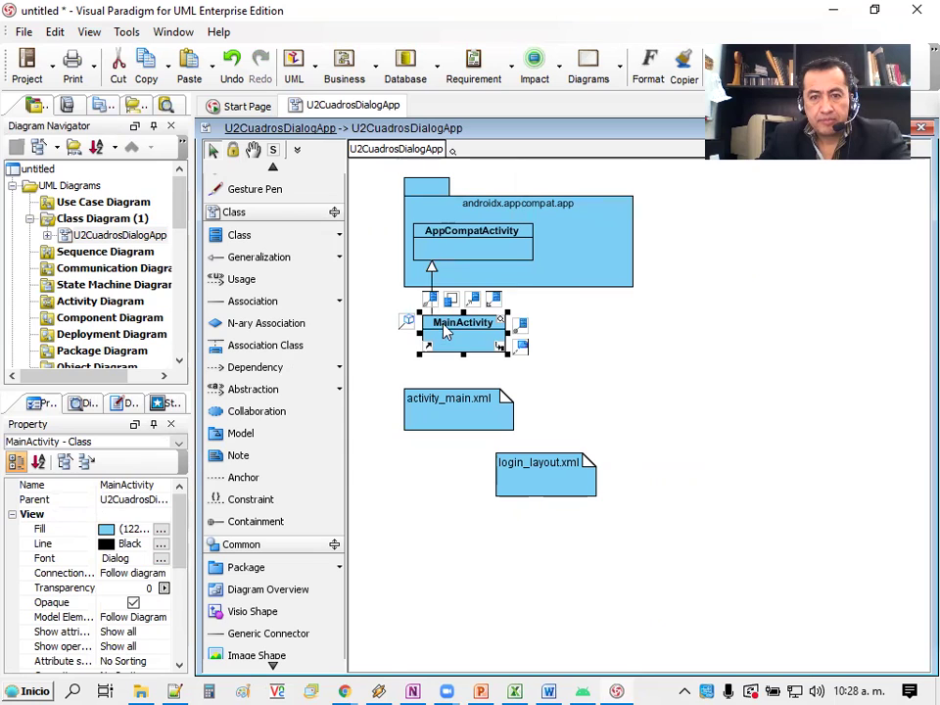
{"action": "left_click", "coordinate": [436, 301]}
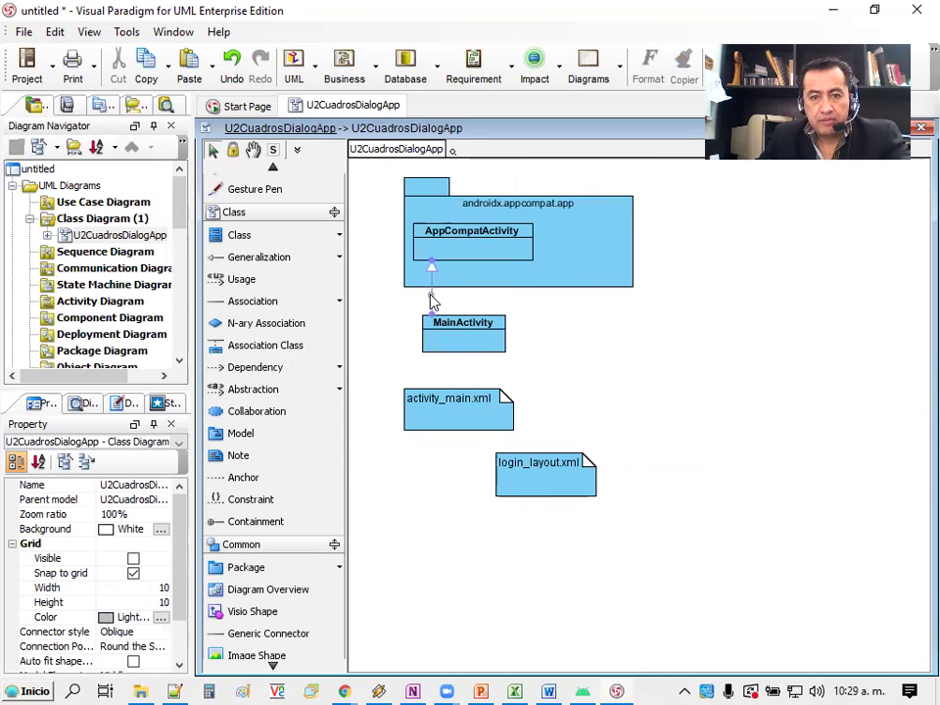
{"action": "left_click", "coordinate": [437, 301]}
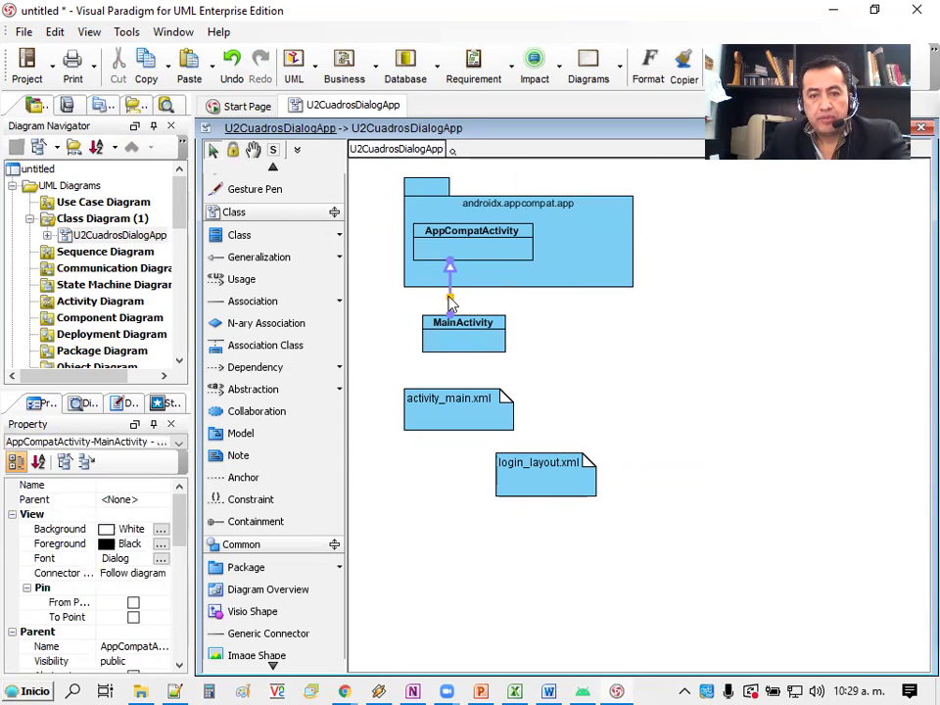
{"action": "left_click", "coordinate": [591, 364]}
Step: Move the activity_main.xml and login_layout.xml notes to the right of MainActivity, stacked with activity_main.xml on top
{"action": "left_click", "coordinate": [480, 421]}
{"action": "left_click_drag", "start_coordinate": [480, 421], "coordinate": [729, 313]}
{"action": "left_click_drag", "start_coordinate": [568, 471], "coordinate": [730, 360]}
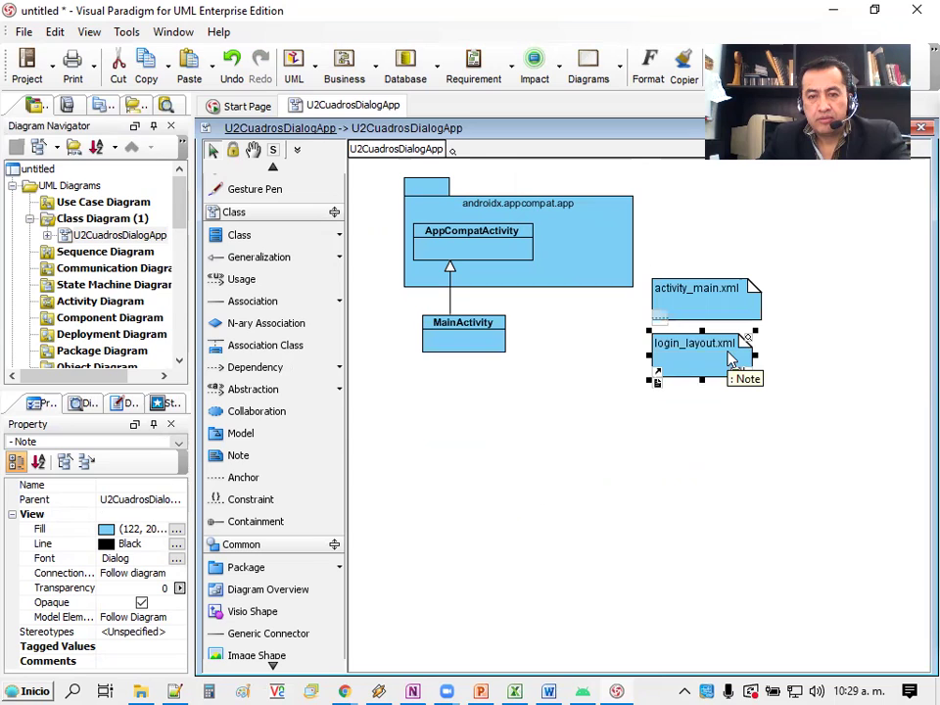
{"action": "left_click", "coordinate": [801, 412]}
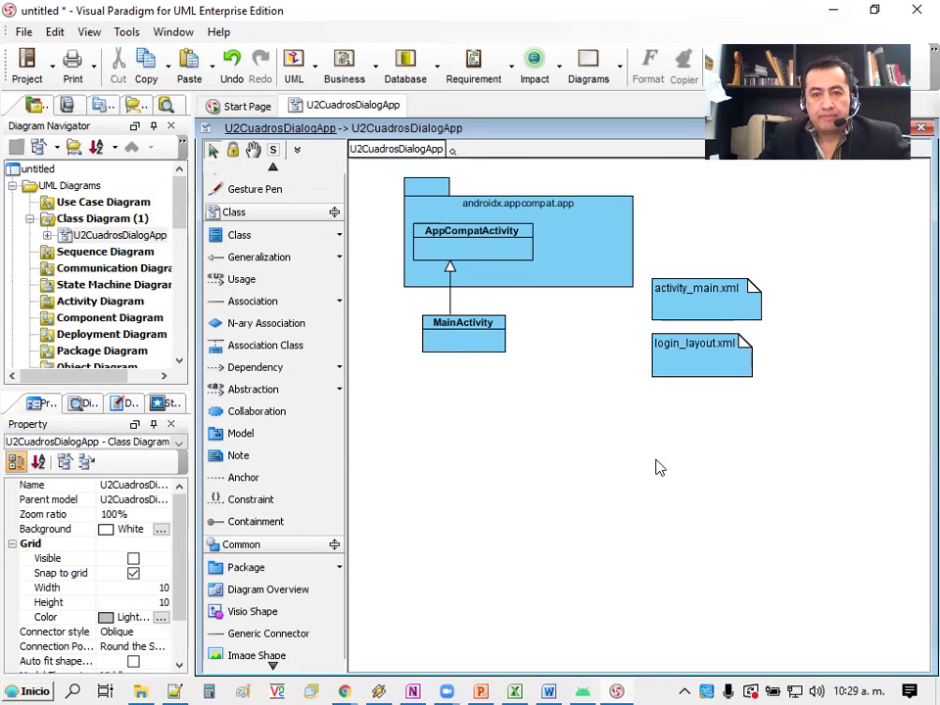
{"action": "left_click", "coordinate": [489, 347]}
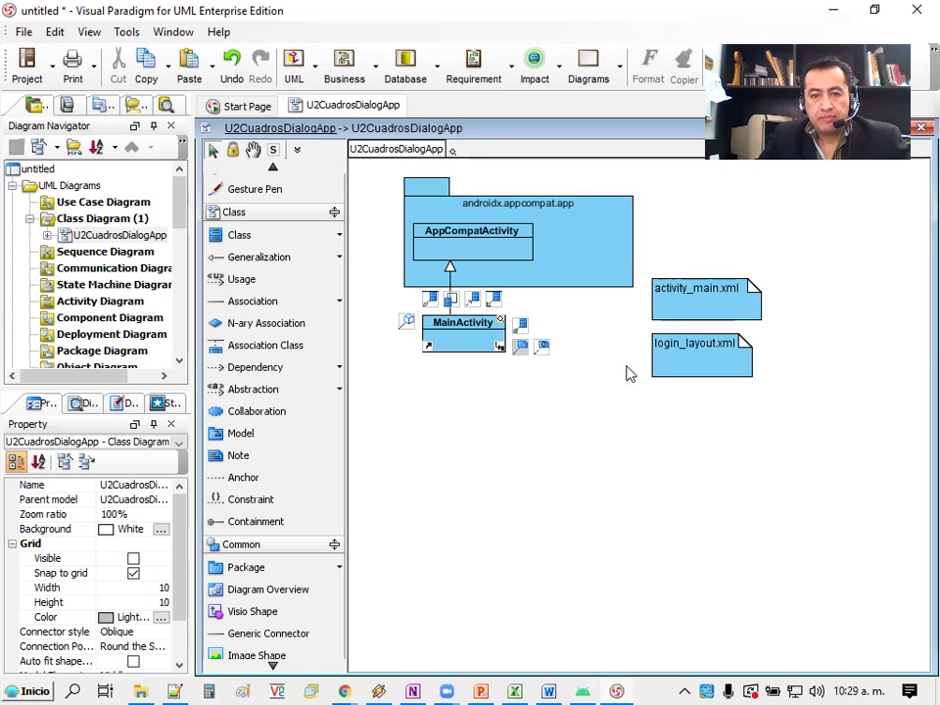
{"action": "left_click", "coordinate": [670, 376]}
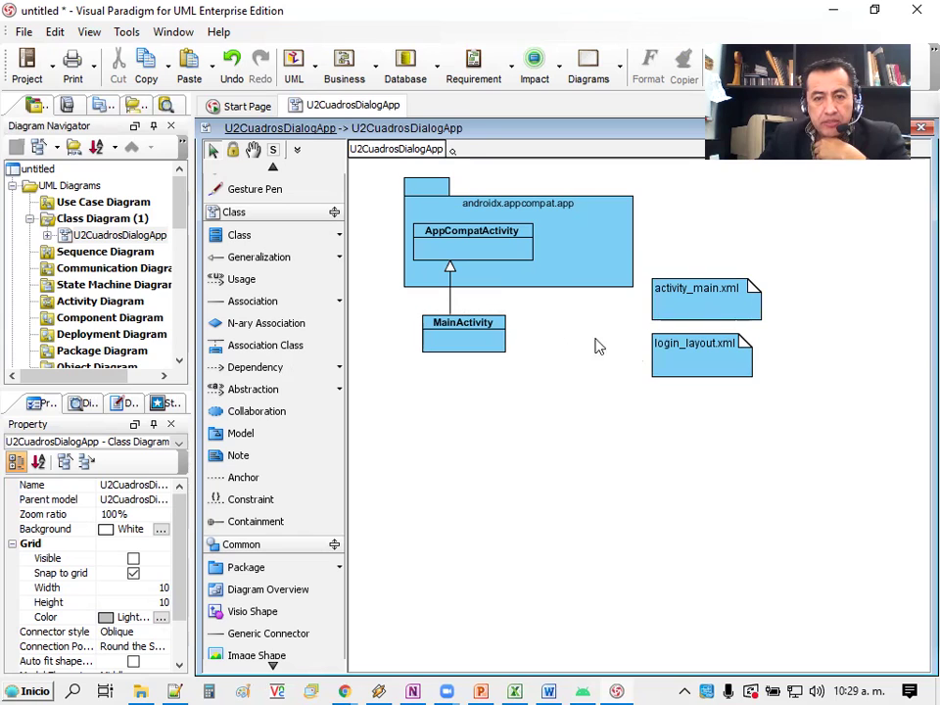
Step: Connect MainActivity to the activity_main.xml note with a generic connector named despliega
{"action": "scroll", "coordinate": [316, 494], "scroll_direction": "down", "scroll_amount": 1}
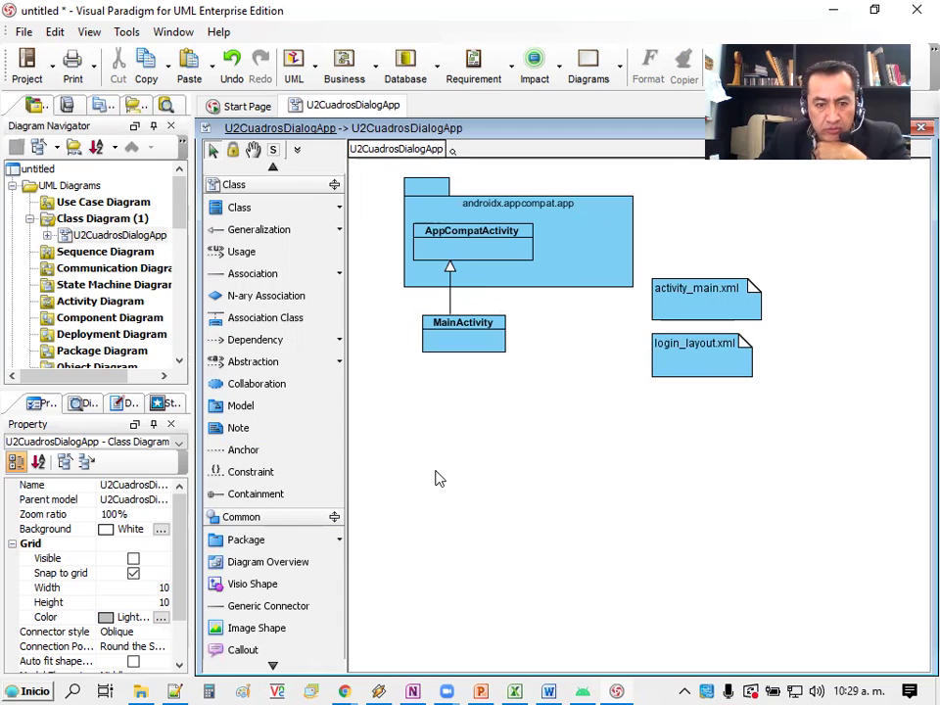
{"action": "left_click", "coordinate": [253, 608]}
{"action": "left_click_drag", "start_coordinate": [499, 343], "coordinate": [655, 312]}
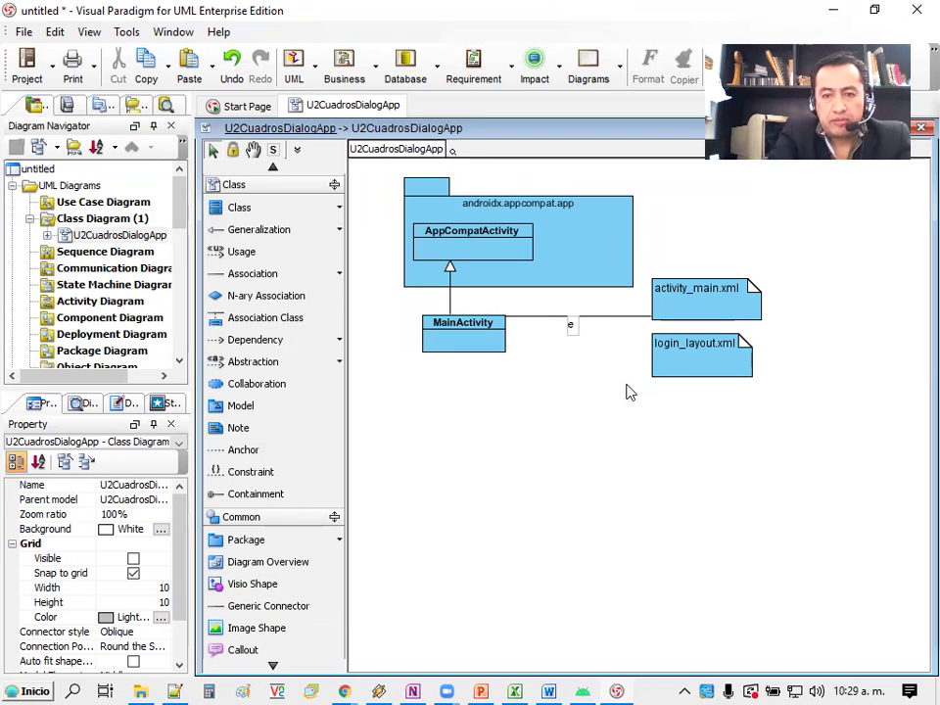
{"action": "type", "text": "desple"}
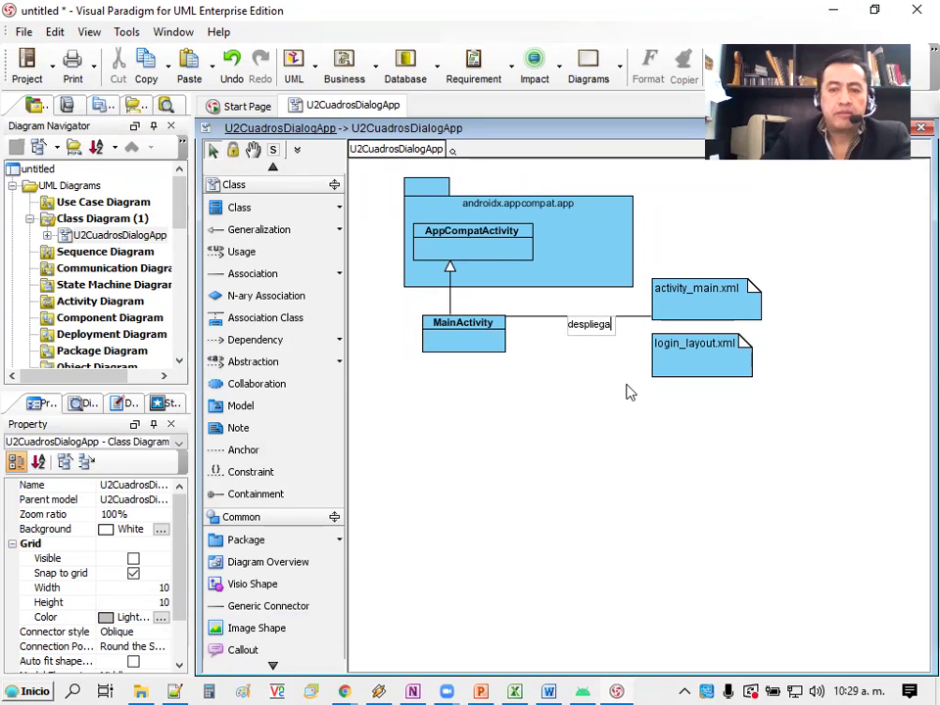
{"action": "left_click", "coordinate": [608, 377]}
{"action": "left_click", "coordinate": [586, 324]}
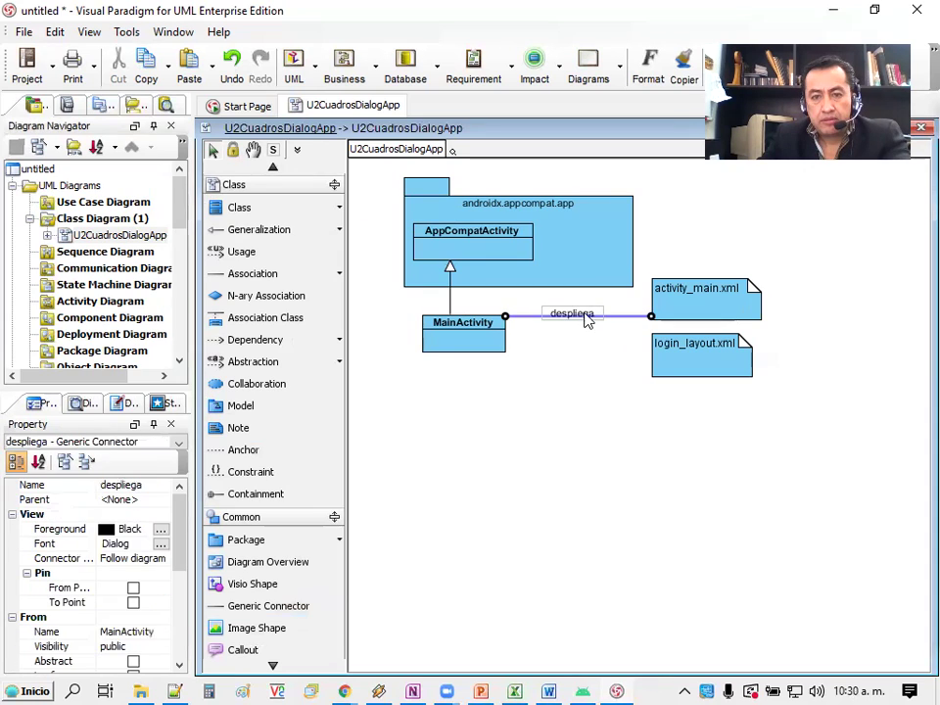
{"action": "left_click", "coordinate": [578, 373]}
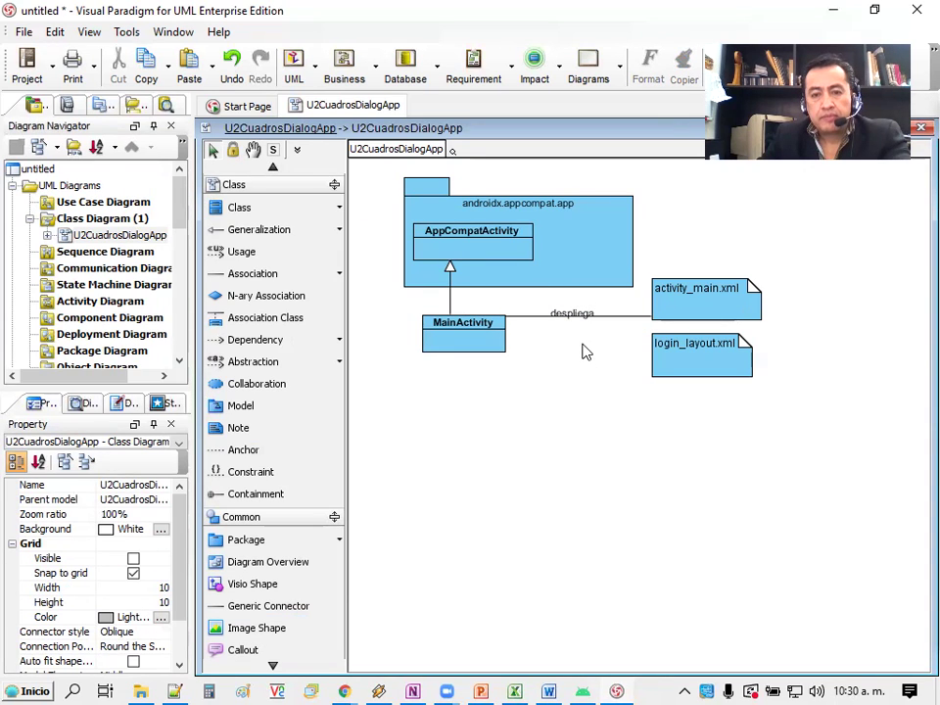
Step: Make the activity_main.xml connector dashed with line style 2 and shift its end higher along the note's edge
{"action": "left_click", "coordinate": [597, 321]}
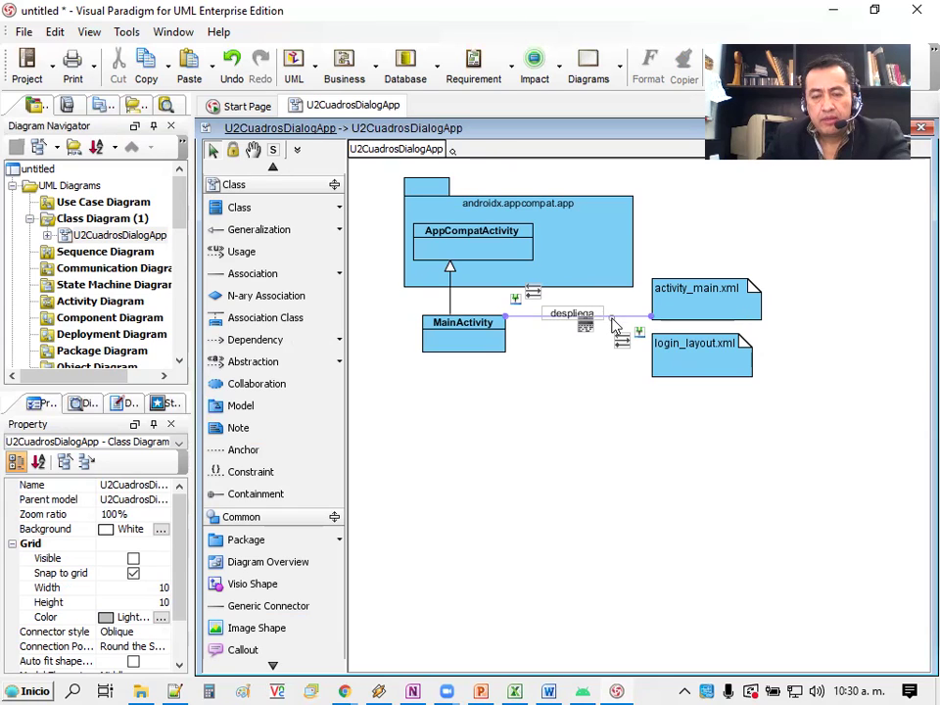
{"action": "left_click", "coordinate": [591, 369]}
{"action": "left_click", "coordinate": [609, 319]}
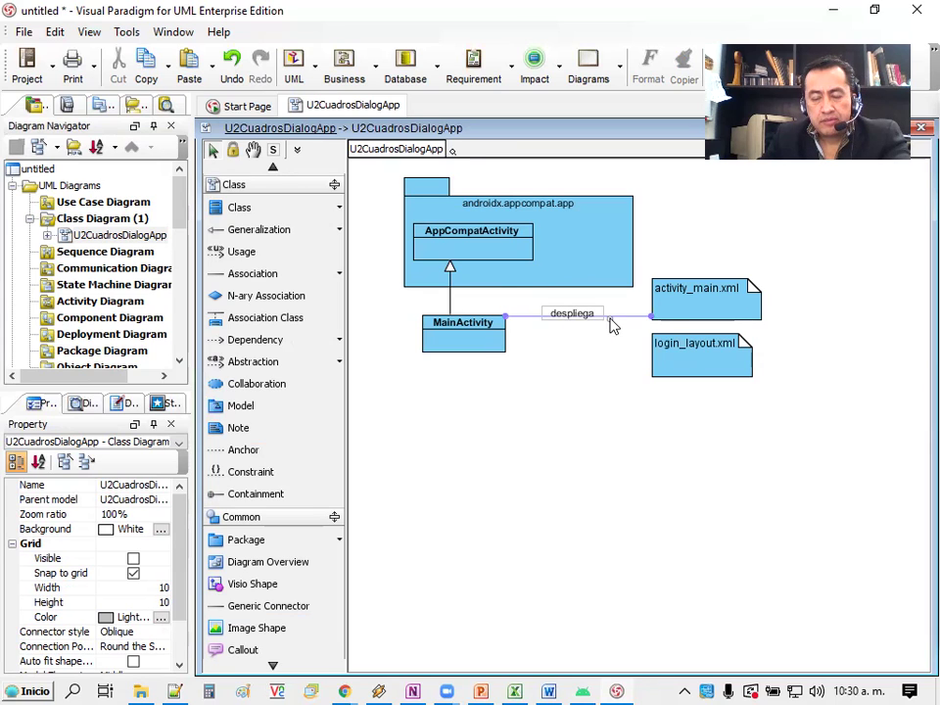
{"action": "left_click", "coordinate": [609, 320]}
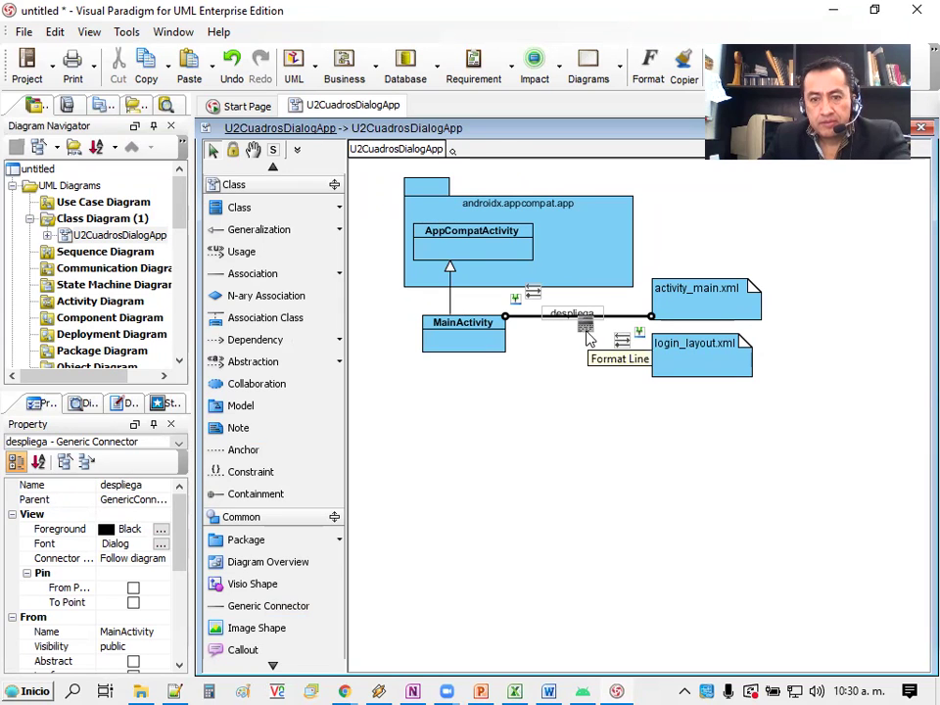
{"action": "left_click", "coordinate": [587, 329]}
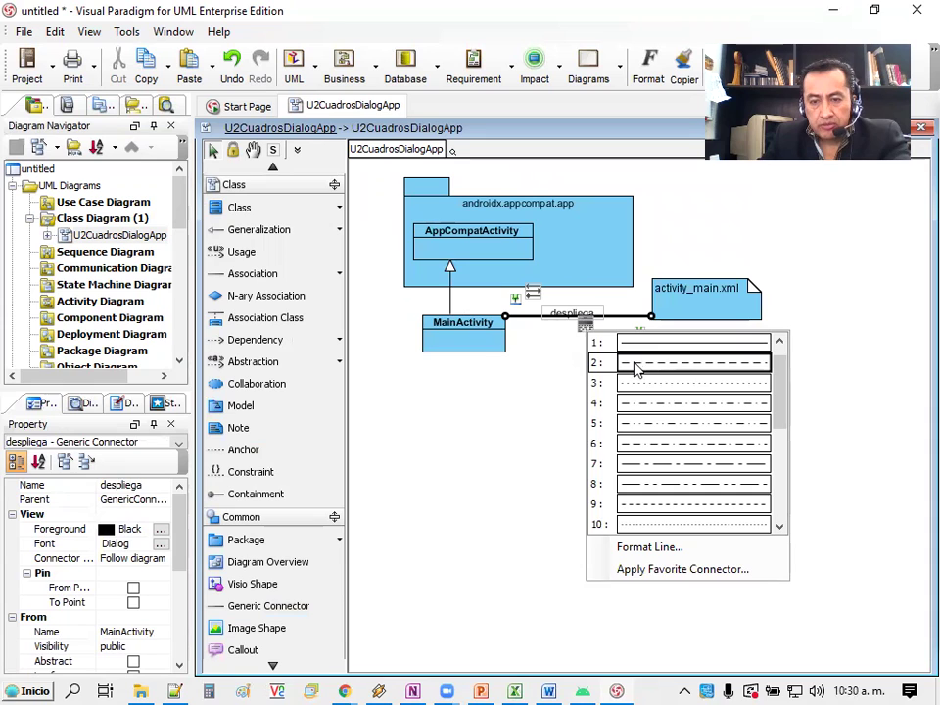
{"action": "left_click", "coordinate": [634, 363]}
{"action": "left_click", "coordinate": [564, 387]}
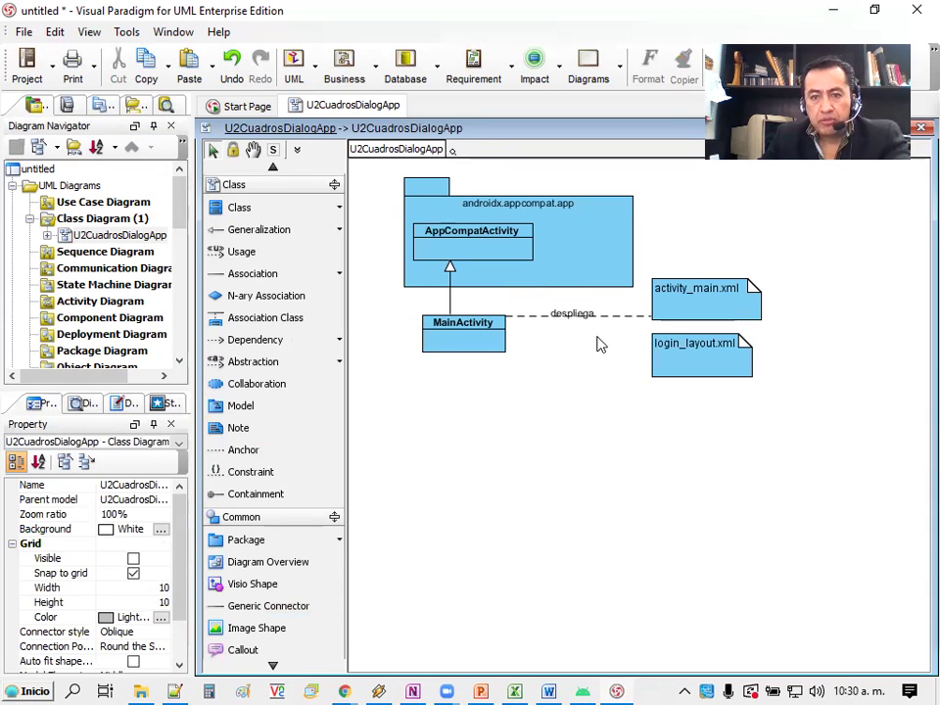
{"action": "left_click_drag", "start_coordinate": [631, 323], "coordinate": [650, 294]}
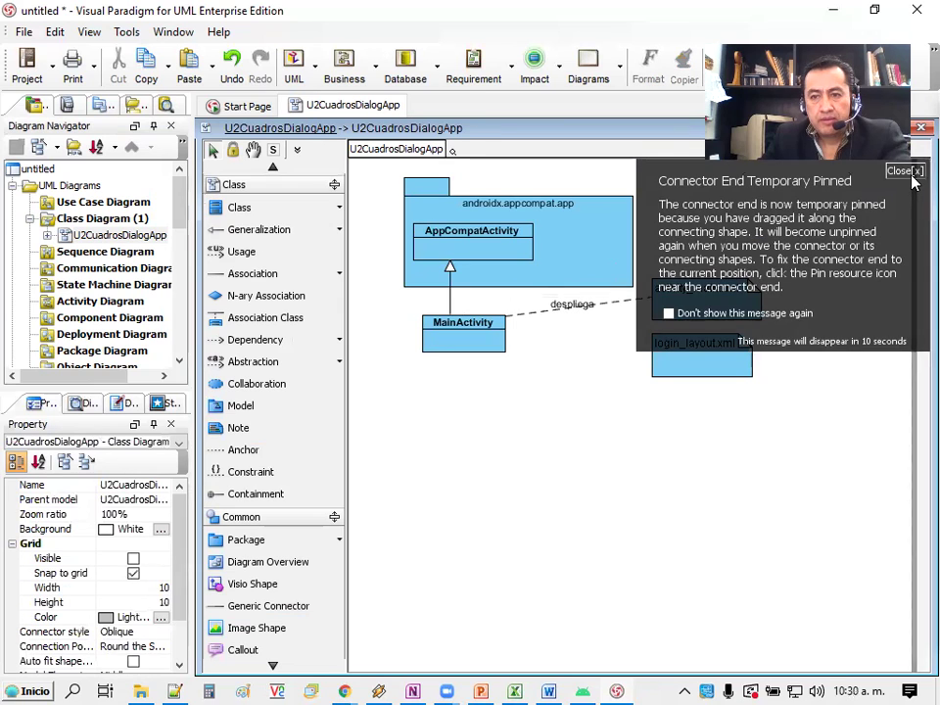
{"action": "left_click", "coordinate": [904, 170]}
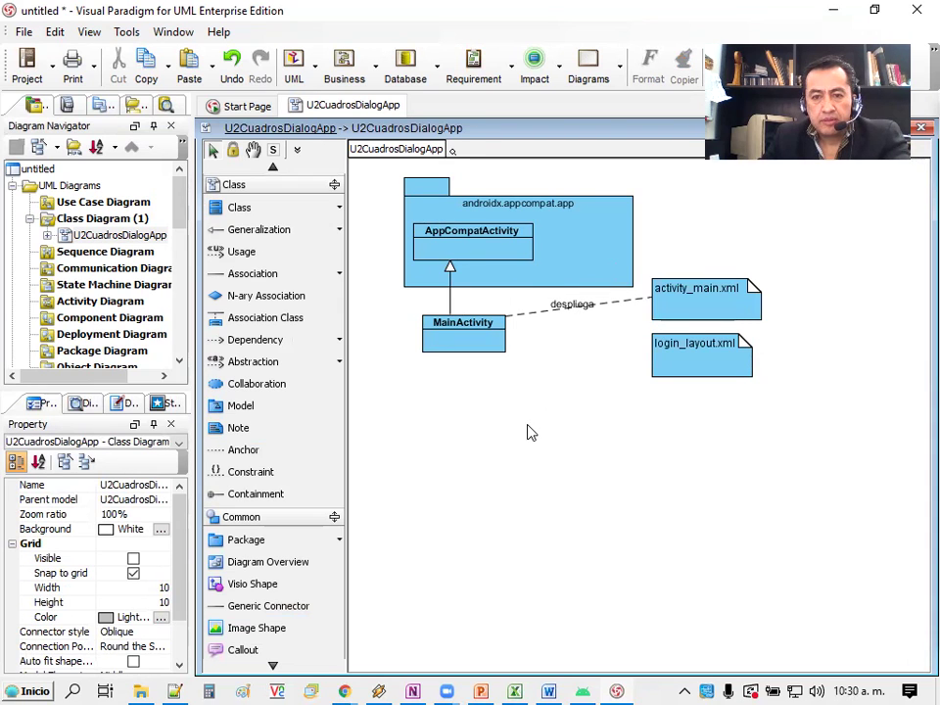
Step: Connect MainActivity to the login_layout.xml note with a generic connector named desoliega
{"action": "left_click", "coordinate": [274, 608]}
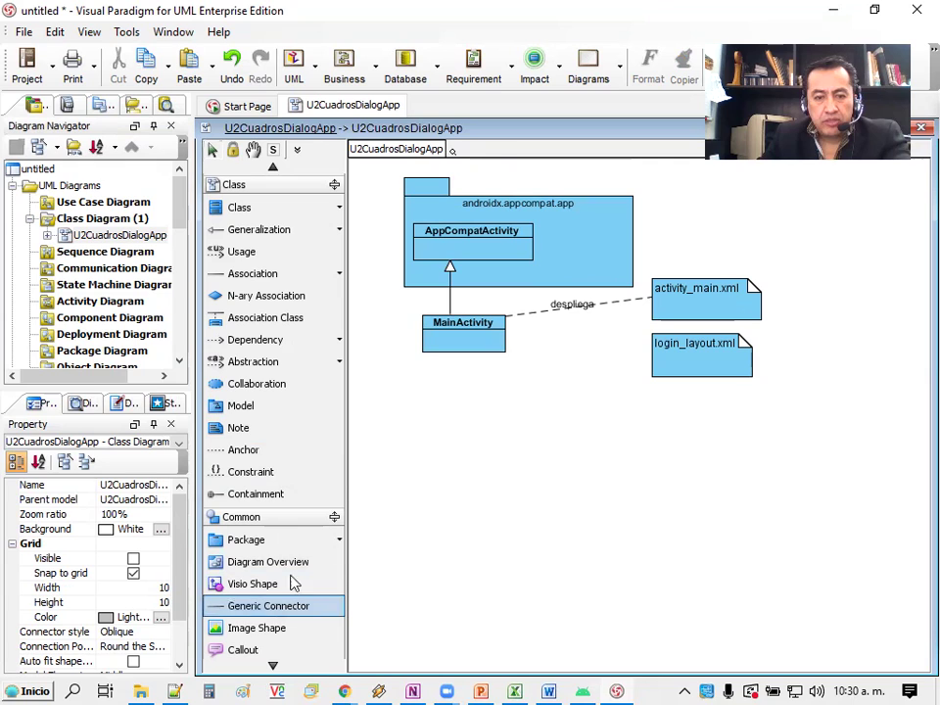
{"action": "left_click_drag", "start_coordinate": [496, 347], "coordinate": [667, 361]}
{"action": "type", "text": "despliega"}
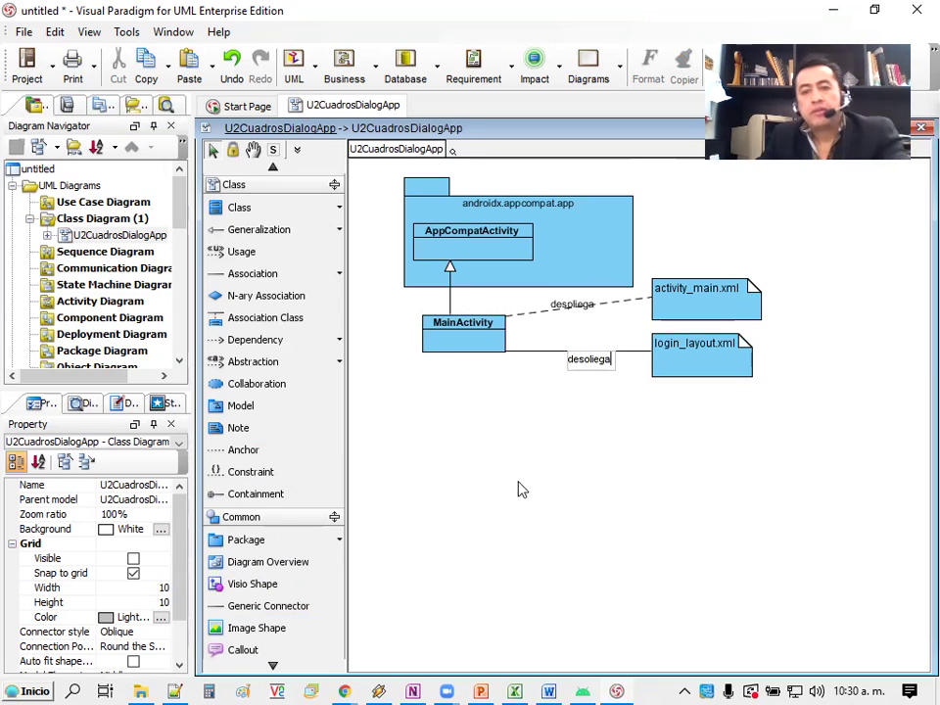
{"action": "key", "text": "Return"}
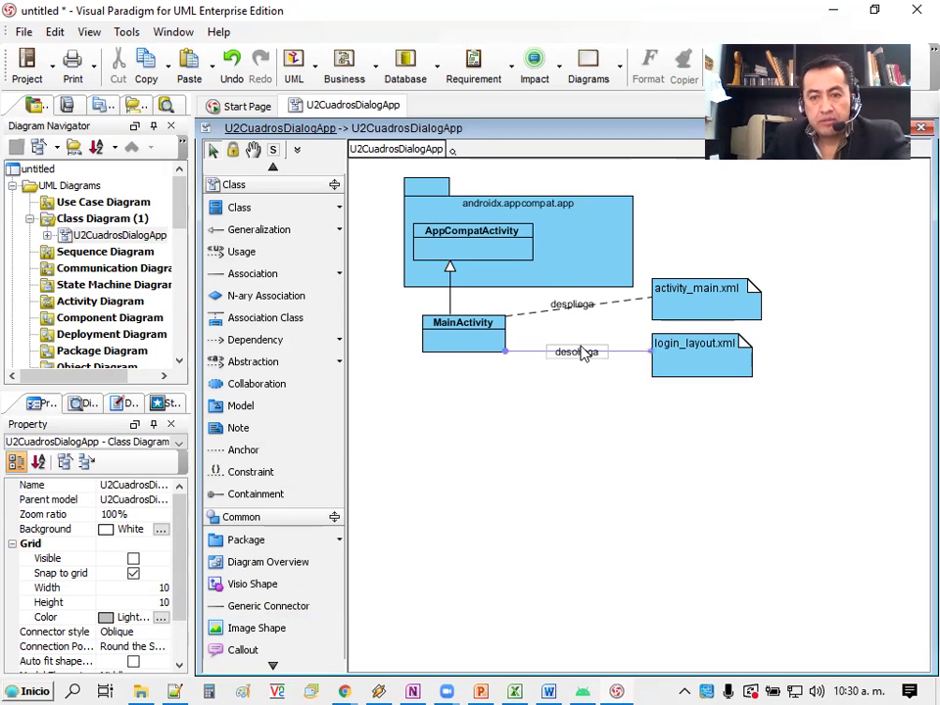
Step: Make the login_layout.xml connector dashed and place its label just above the line
{"action": "left_click", "coordinate": [582, 356]}
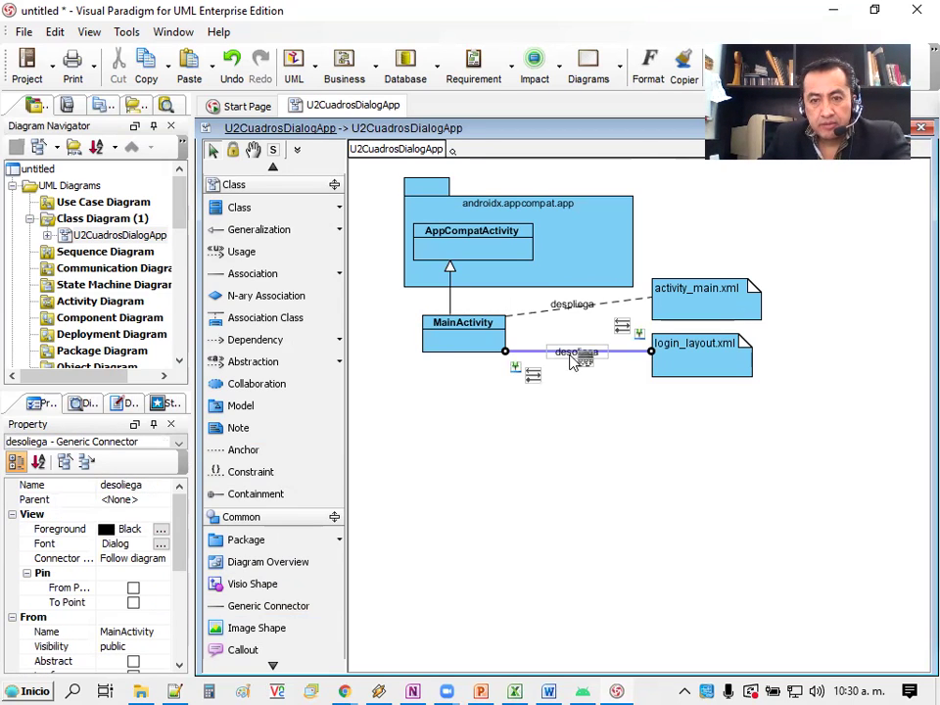
{"action": "left_click", "coordinate": [580, 360]}
{"action": "left_click", "coordinate": [607, 390]}
{"action": "left_click", "coordinate": [569, 399]}
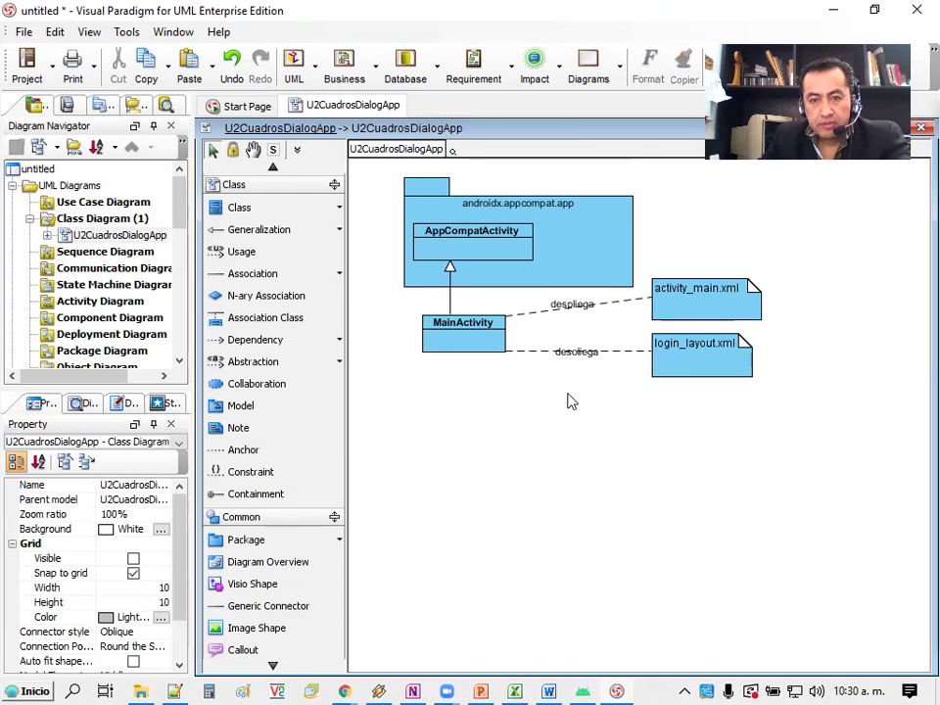
{"action": "left_click_drag", "start_coordinate": [577, 354], "coordinate": [580, 343]}
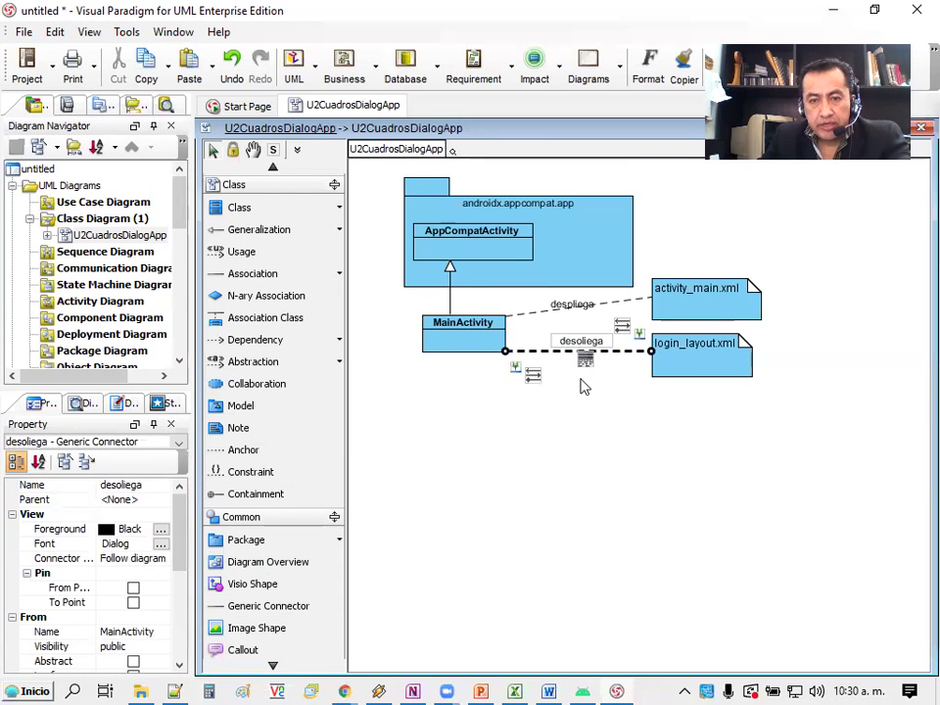
{"action": "left_click", "coordinate": [588, 370]}
Step: Rename the login_layout.xml connector as despliega in its specification
{"action": "left_click", "coordinate": [593, 348]}
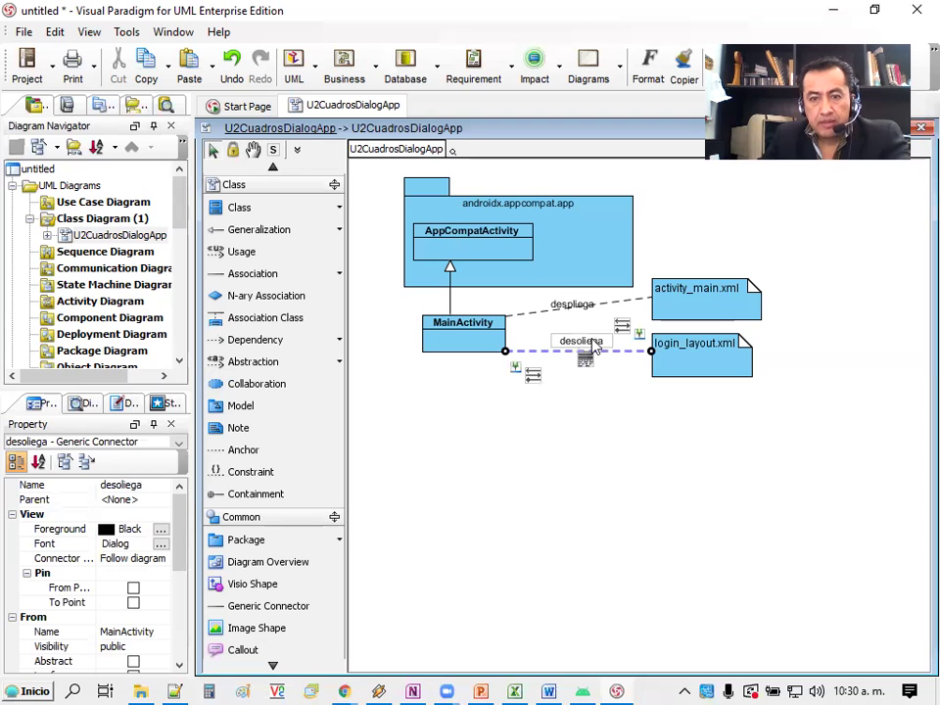
{"action": "right_click", "coordinate": [593, 348]}
{"action": "left_click", "coordinate": [666, 311]}
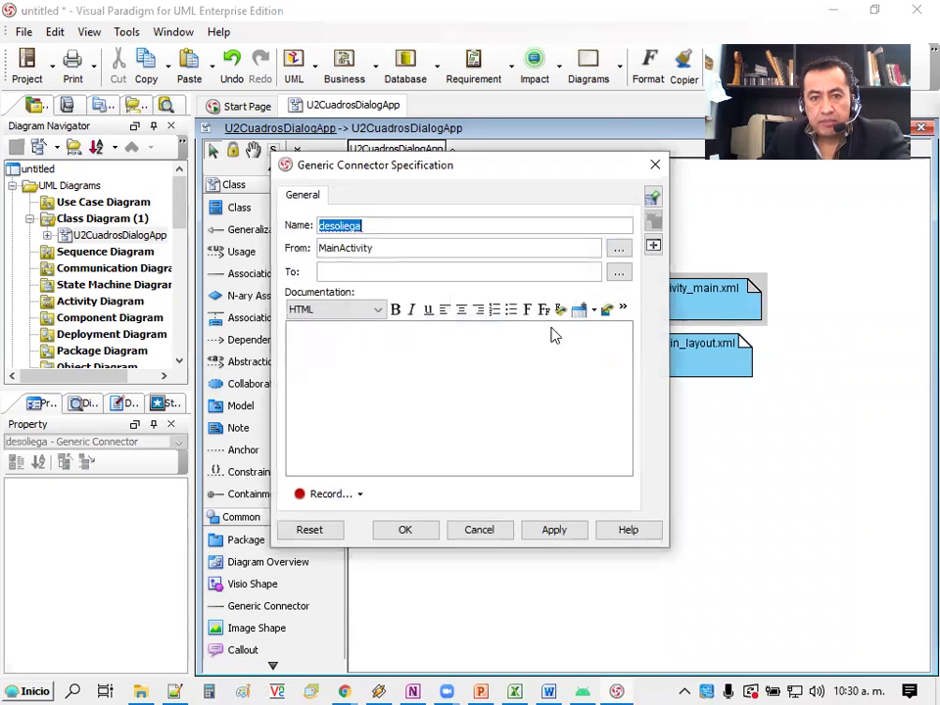
{"action": "left_click", "coordinate": [341, 226]}
{"action": "key", "text": "BackSpace"}
{"action": "type", "text": "p"}
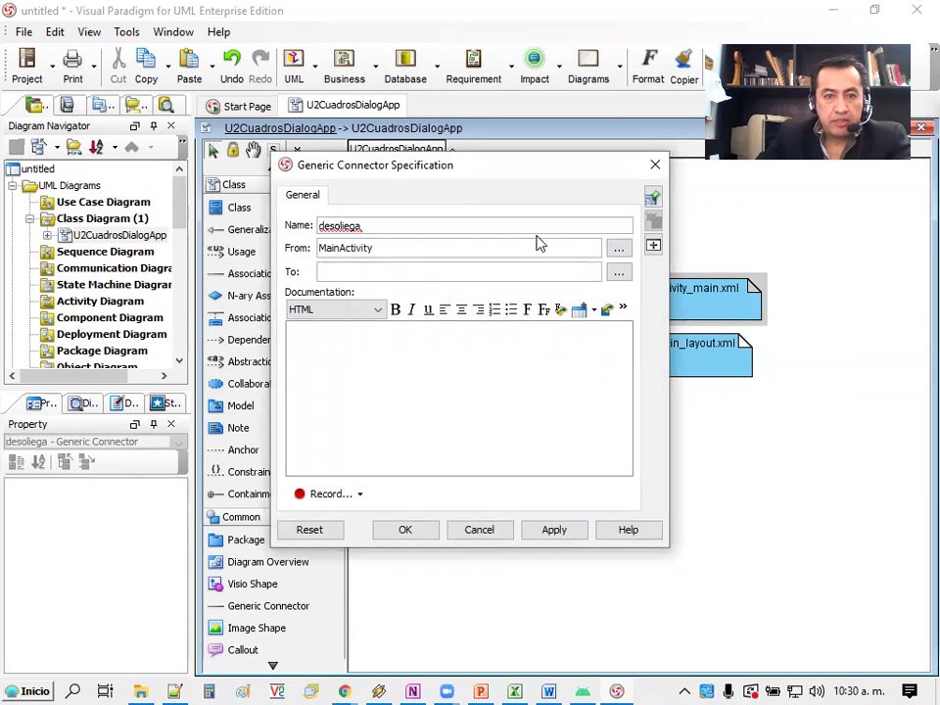
{"action": "key", "text": "Return"}
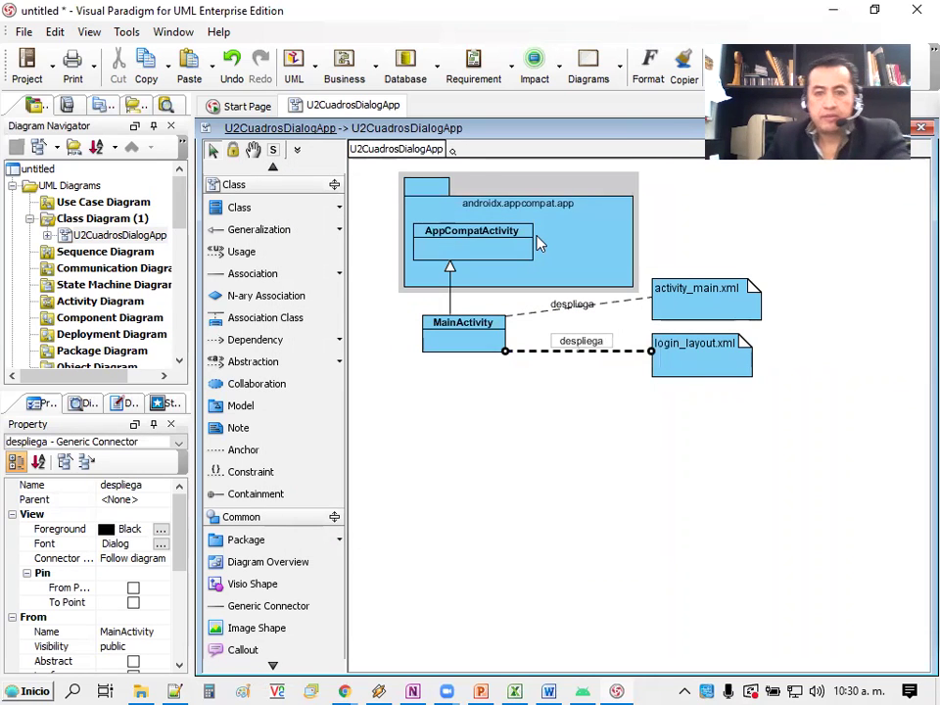
{"action": "left_click", "coordinate": [546, 421]}
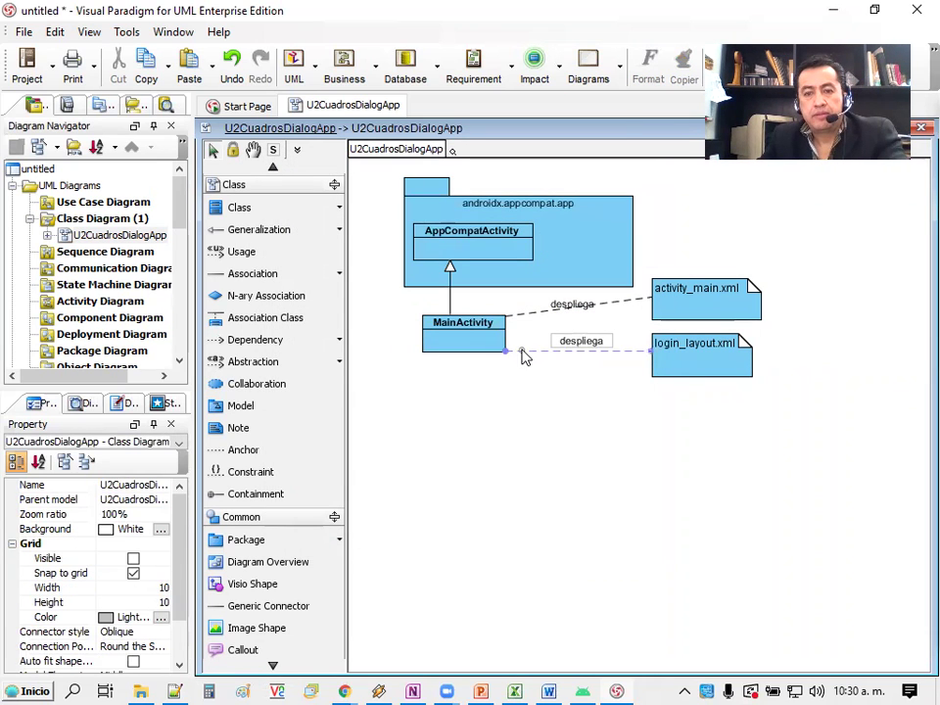
Step: Move the login_layout.xml connector slightly upward and lower the activity_main.xml connector's end a little along its note
{"action": "left_click_drag", "start_coordinate": [525, 350], "coordinate": [523, 343]}
{"action": "left_click", "coordinate": [611, 402]}
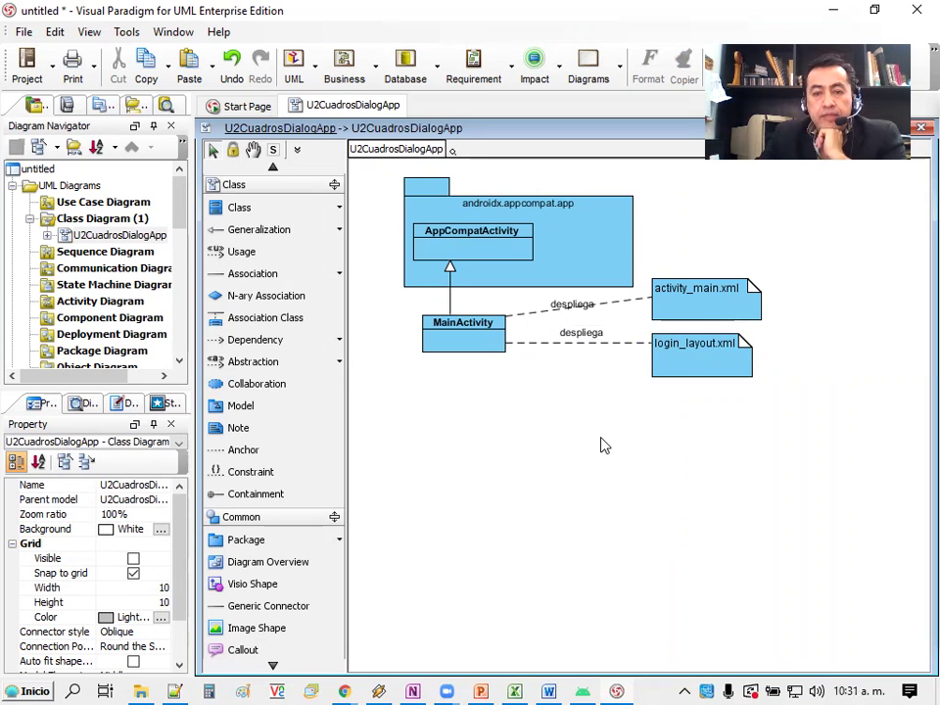
{"action": "left_click", "coordinate": [653, 301]}
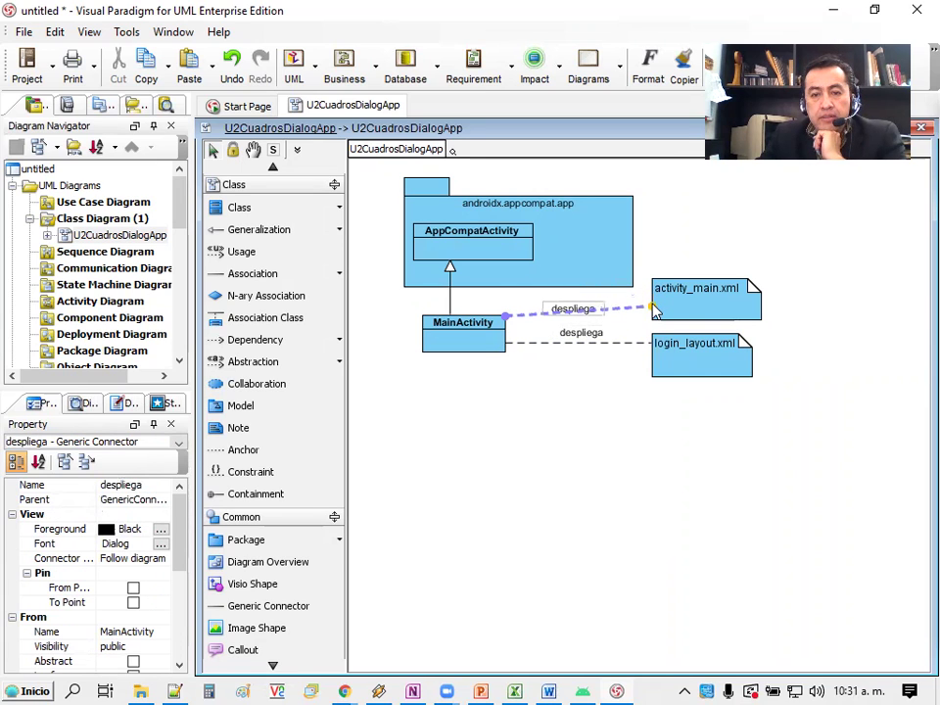
{"action": "left_click_drag", "start_coordinate": [654, 303], "coordinate": [653, 309]}
{"action": "left_click", "coordinate": [584, 405]}
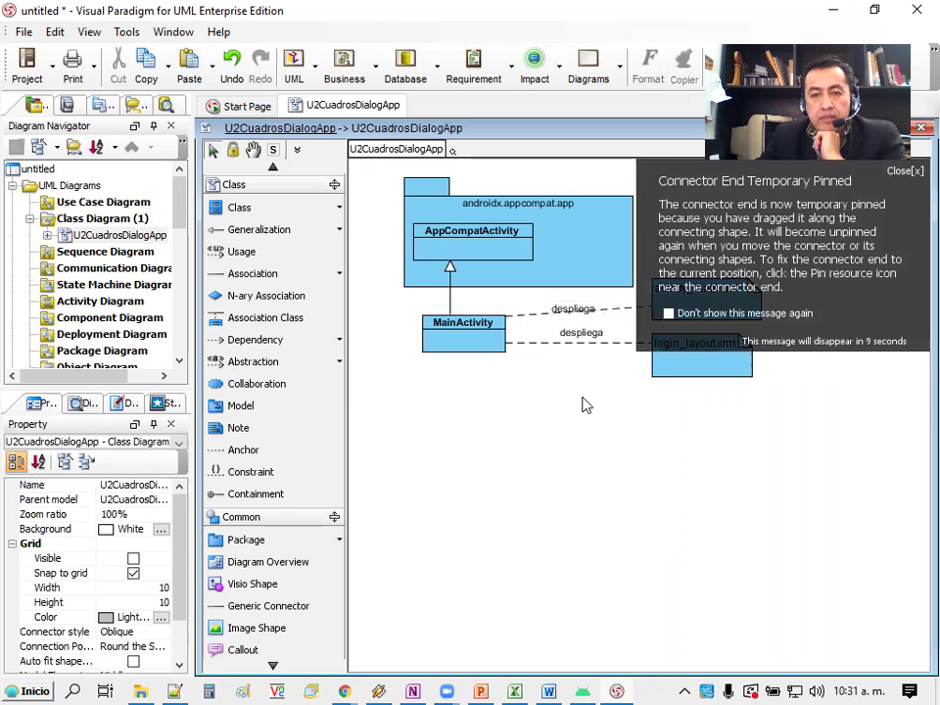
{"action": "left_click", "coordinate": [820, 294]}
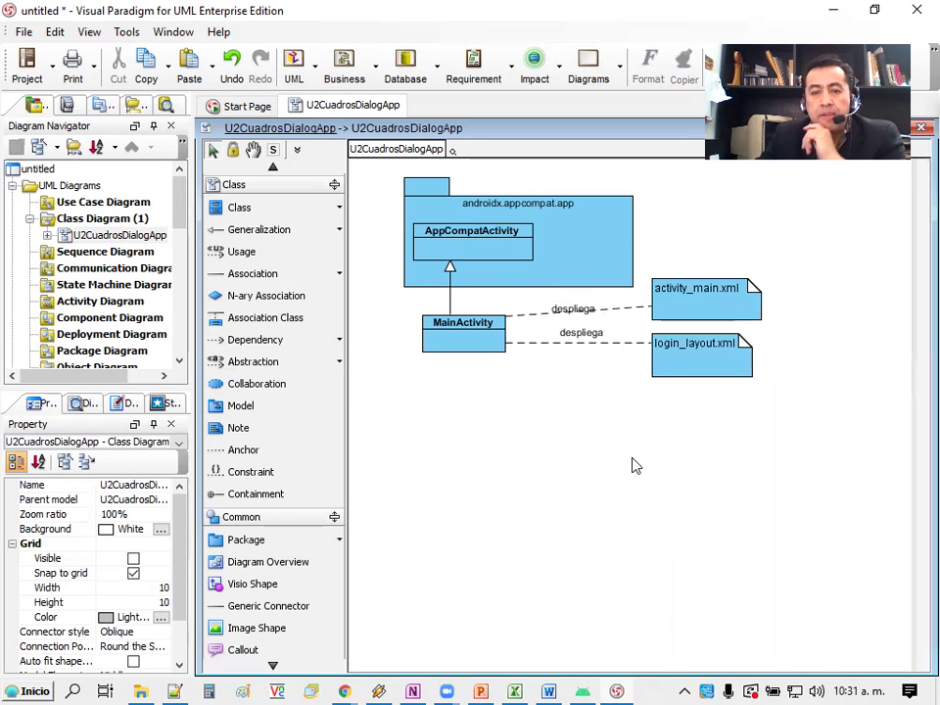
Step: Add an open arrowhead, style 1, to the activity_main.xml end of its despliega connector
{"action": "mouse_move", "coordinate": [626, 315]}
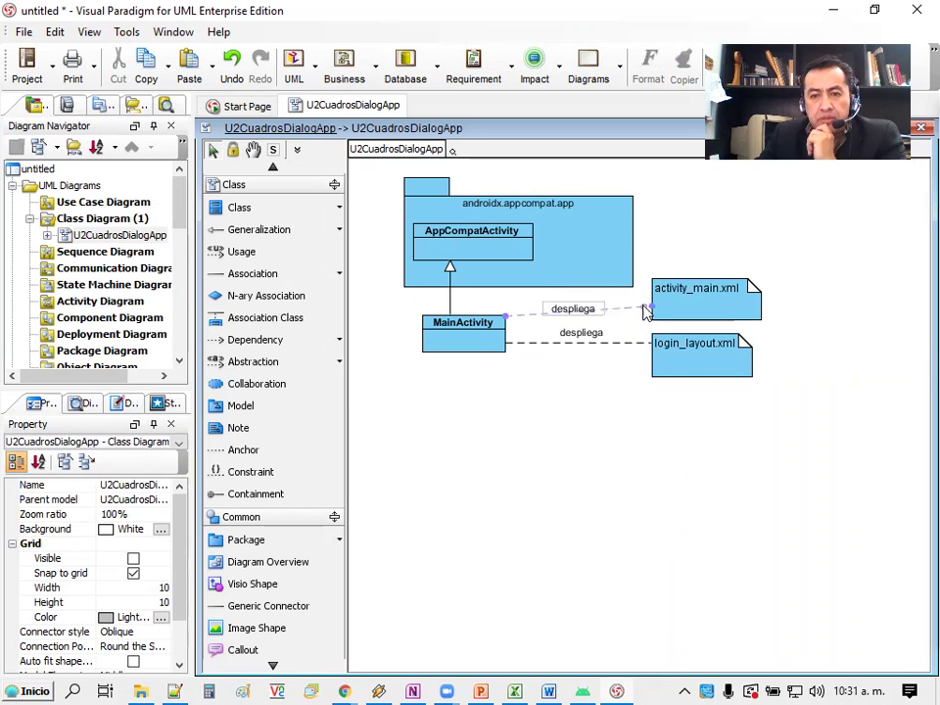
{"action": "left_click", "coordinate": [623, 333]}
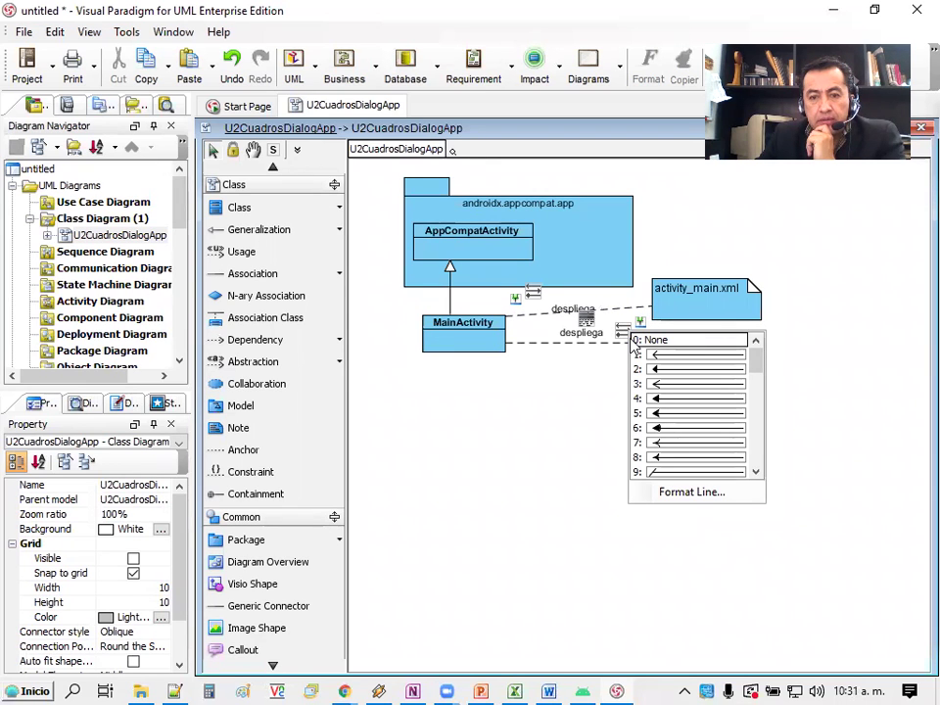
{"action": "mouse_move", "coordinate": [757, 364]}
{"action": "left_mouse_down"}
{"action": "mouse_move", "coordinate": [751, 456]}
{"action": "mouse_move", "coordinate": [756, 342]}
{"action": "left_mouse_up"}
{"action": "left_click", "coordinate": [831, 355]}
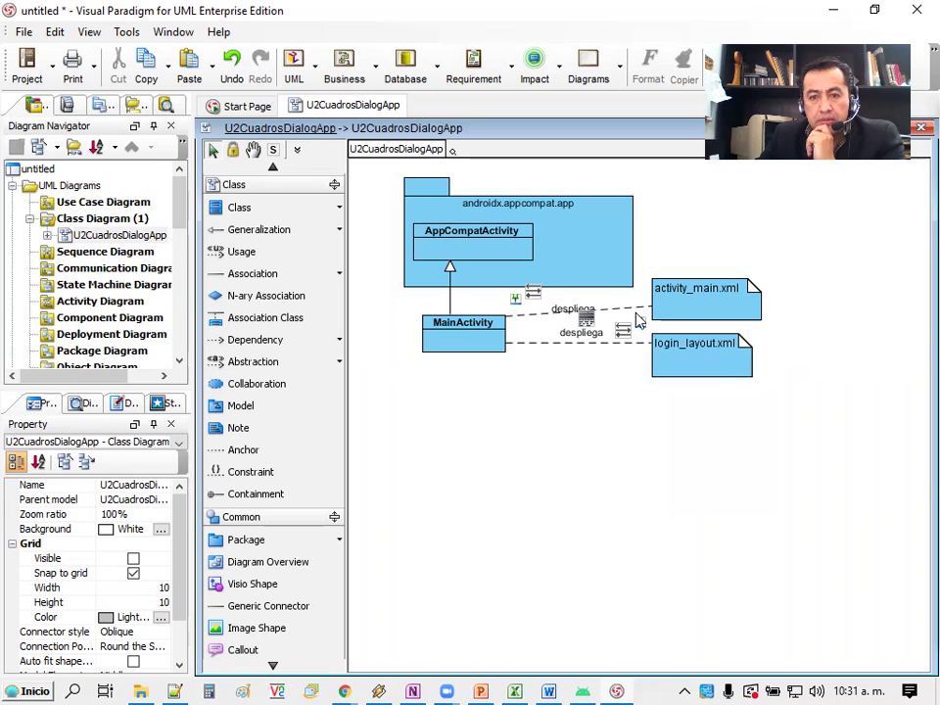
{"action": "left_click", "coordinate": [622, 332]}
{"action": "left_click", "coordinate": [669, 360]}
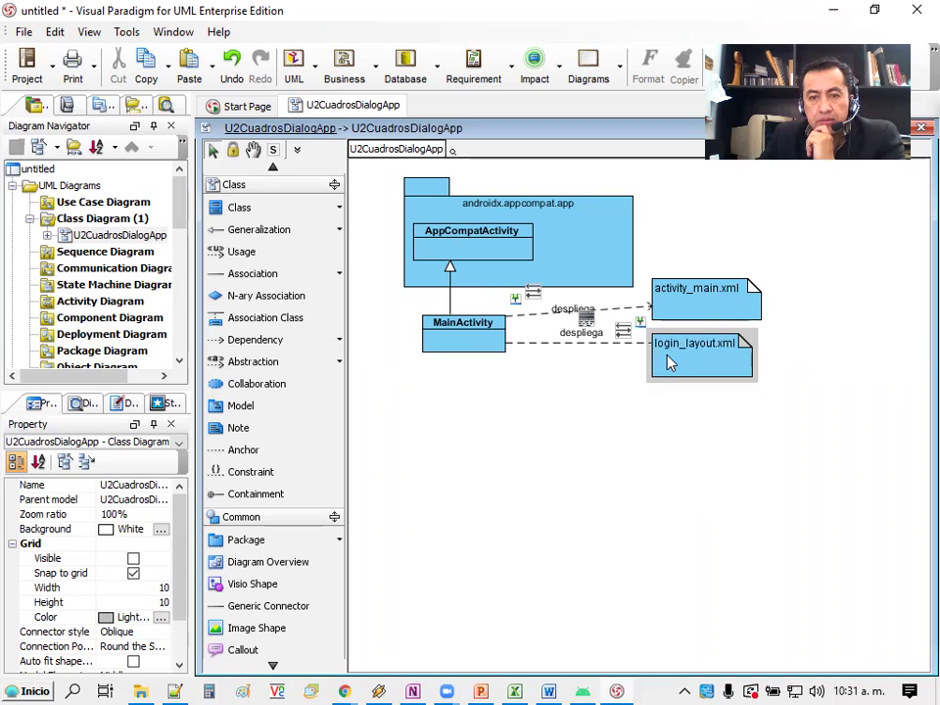
{"action": "mouse_move", "coordinate": [635, 353]}
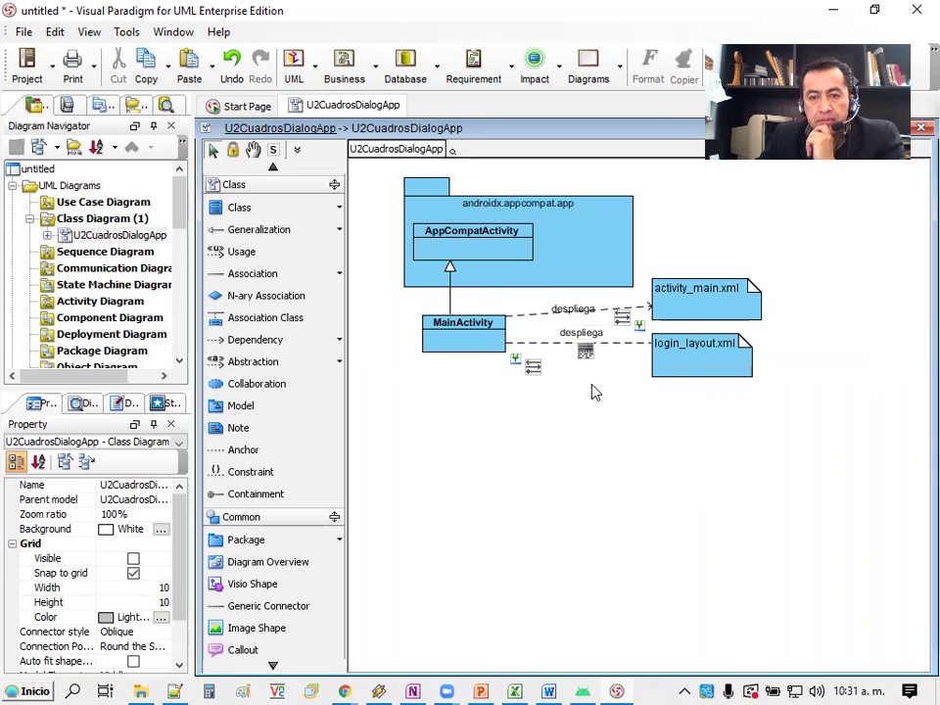
Step: Add an open arrowhead to the login_layout.xml end of its despliega connector
{"action": "left_click", "coordinate": [619, 343]}
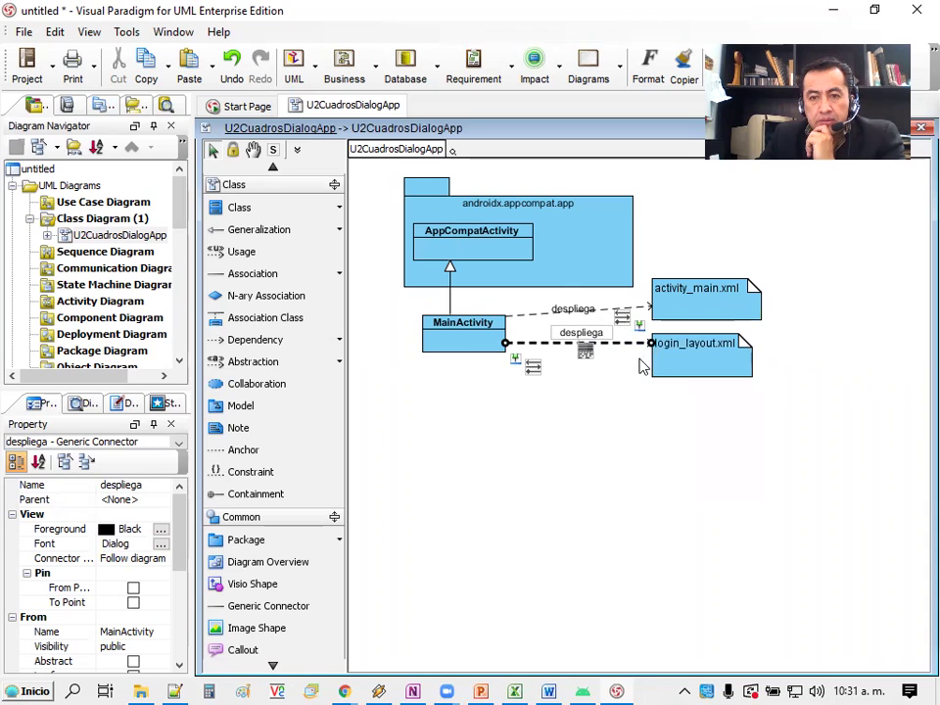
{"action": "left_click", "coordinate": [627, 387]}
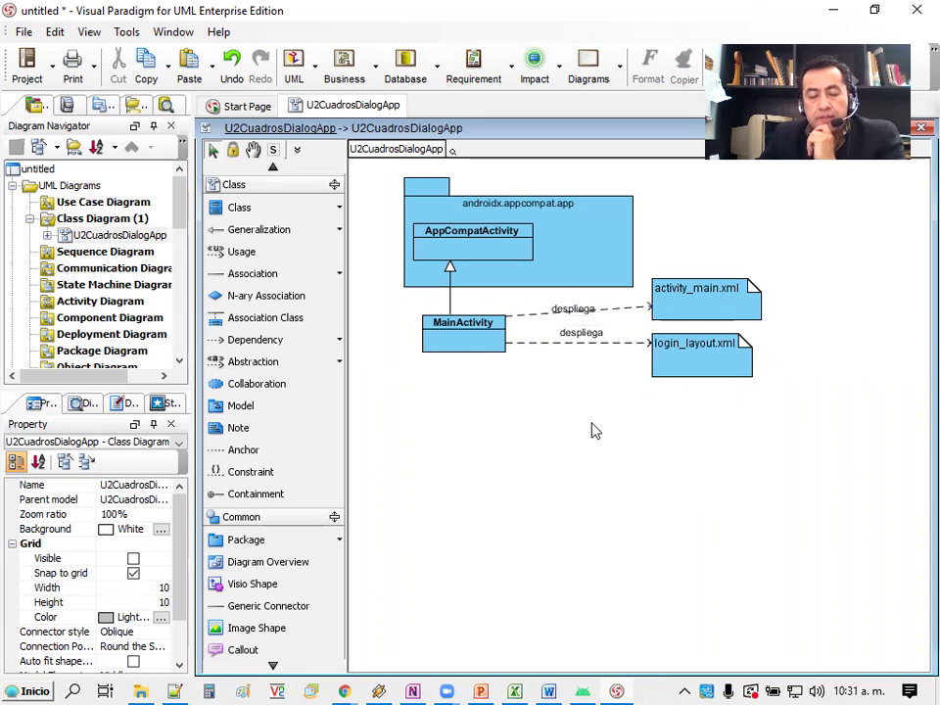
{"action": "left_click", "coordinate": [602, 343]}
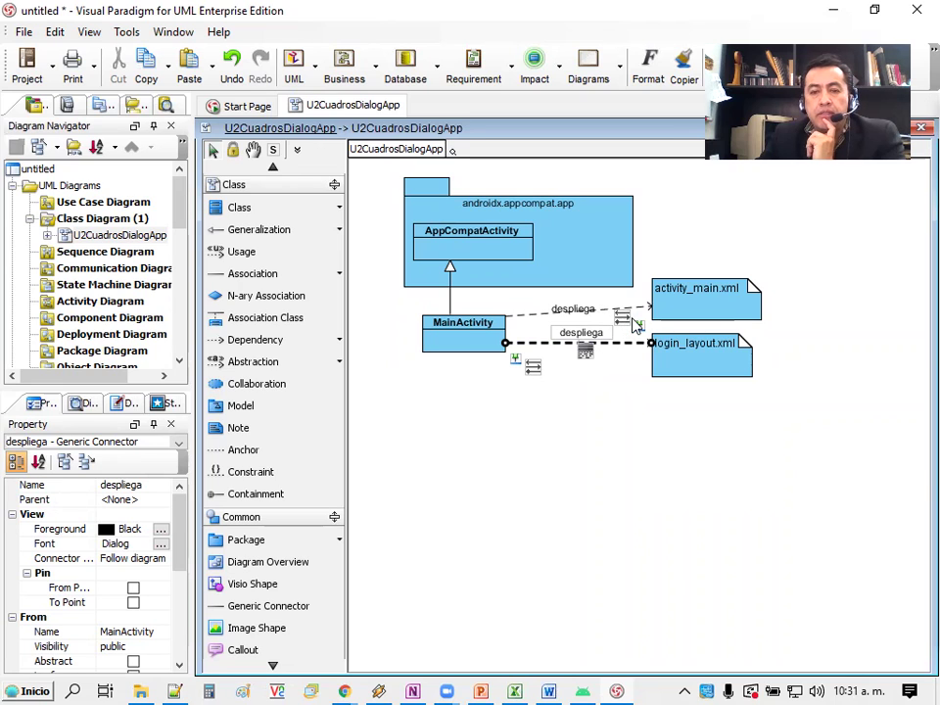
{"action": "left_click", "coordinate": [606, 419]}
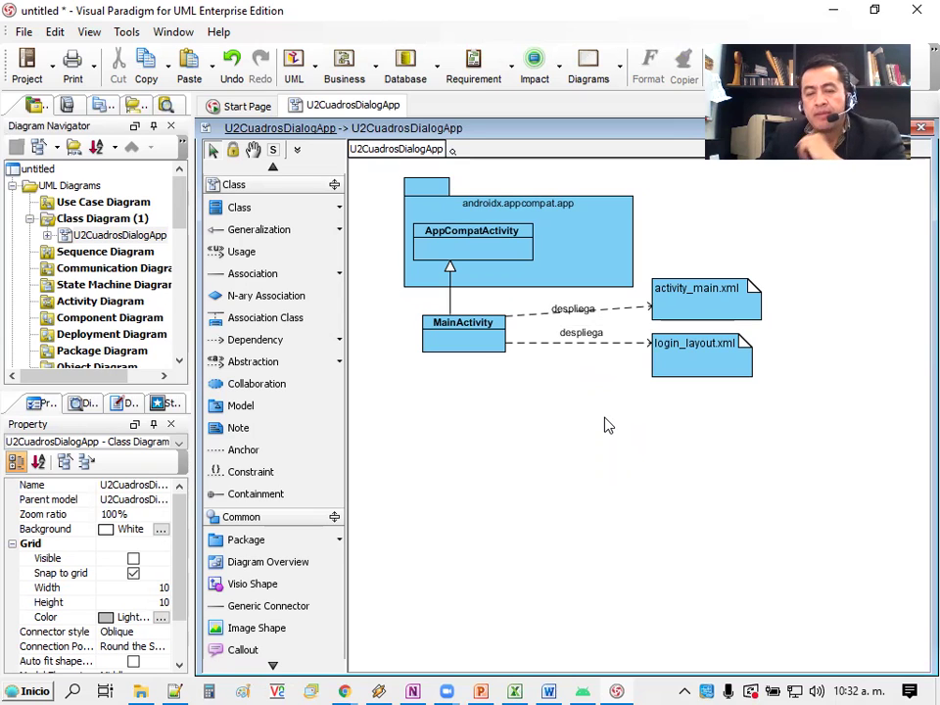
Step: Switch to Android Studio and examine the package paths of the AlertDialog, AppCompatActivity, Toast and Snackbar imports in MainActivity.java
{"action": "left_click", "coordinate": [459, 325]}
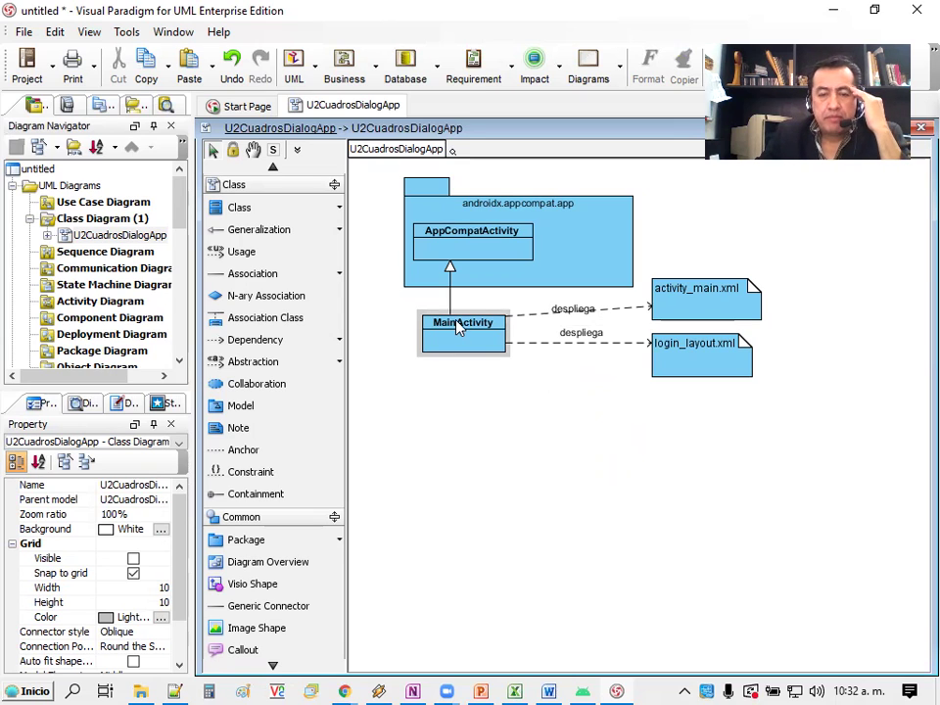
{"action": "left_click", "coordinate": [459, 325]}
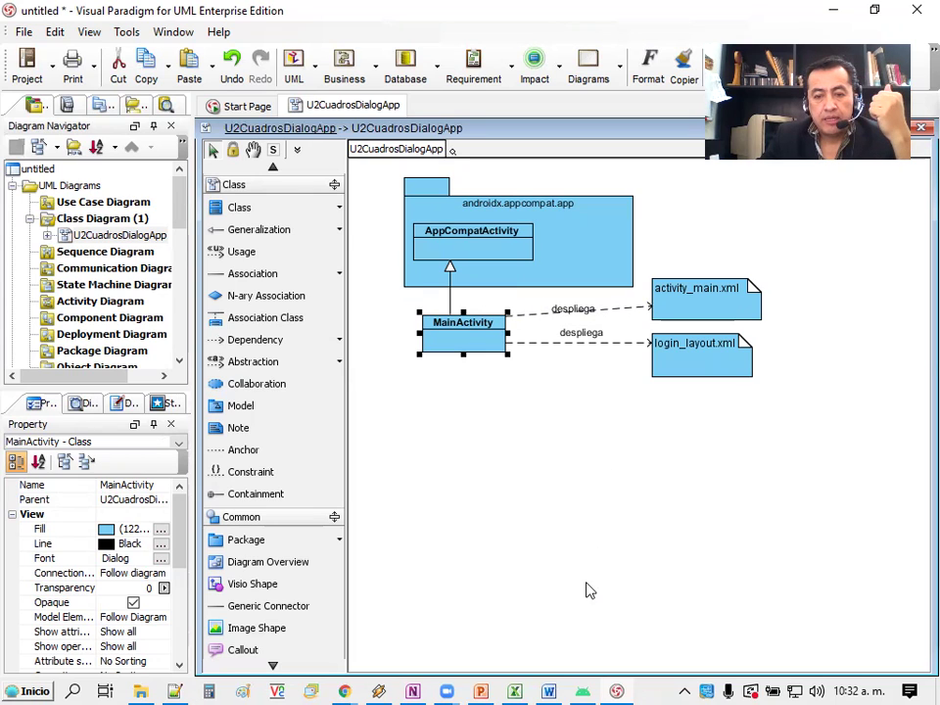
{"action": "left_click", "coordinate": [580, 684]}
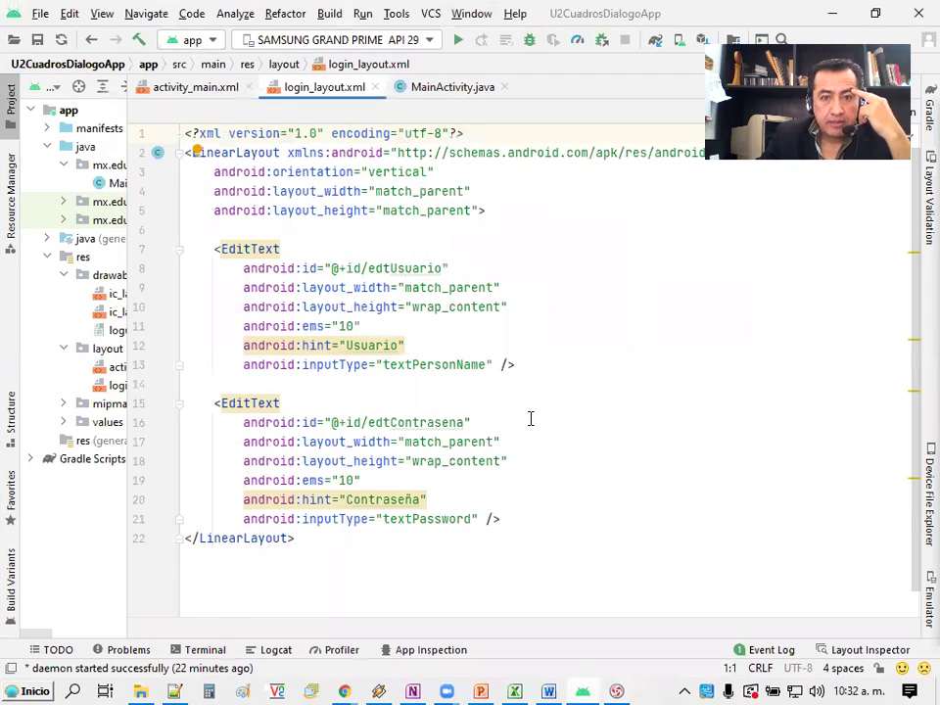
{"action": "left_click", "coordinate": [457, 92]}
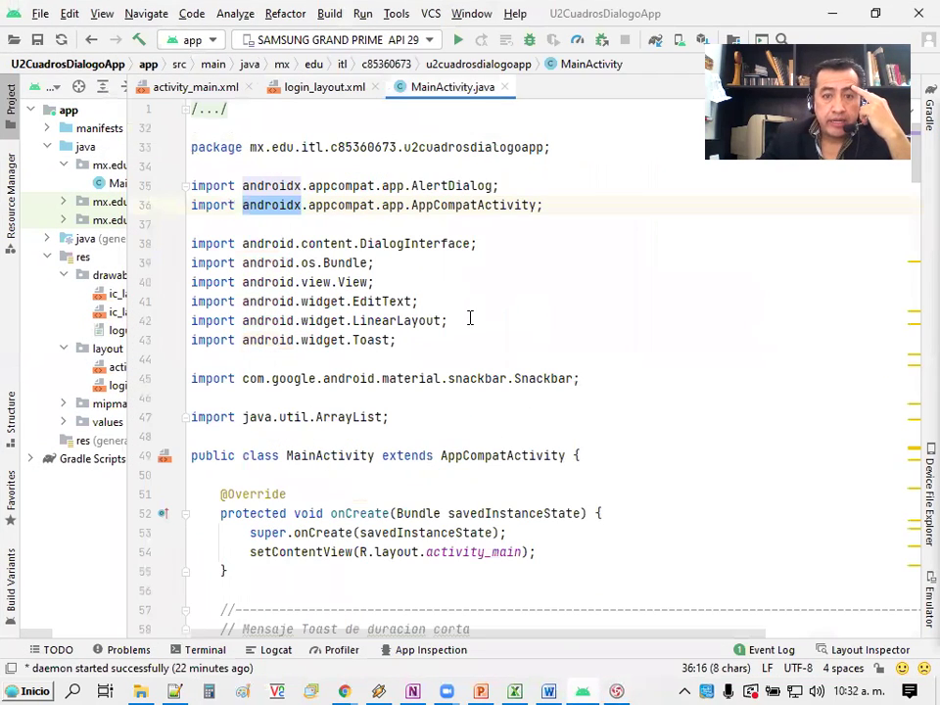
{"action": "left_click_drag", "start_coordinate": [499, 186], "coordinate": [411, 186]}
{"action": "left_click_drag", "start_coordinate": [244, 186], "coordinate": [407, 186]}
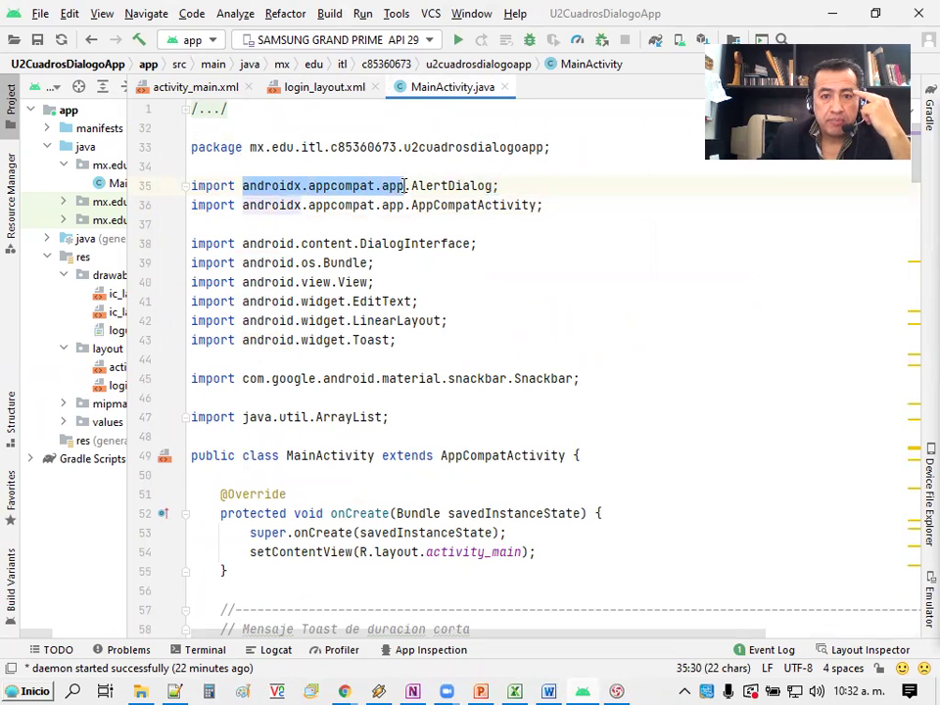
{"action": "double_click", "coordinate": [437, 205]}
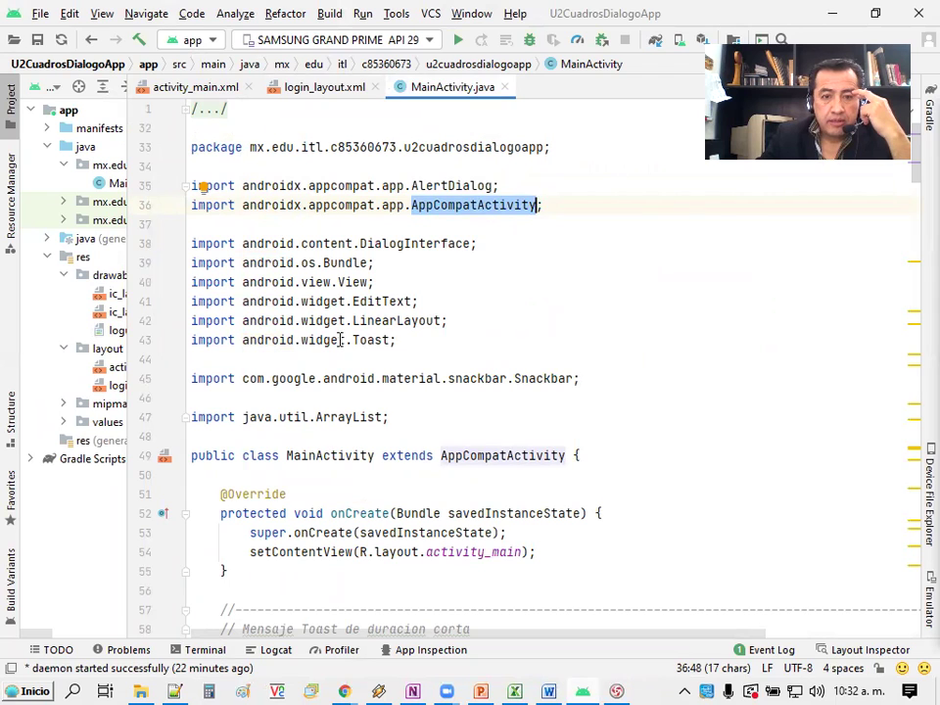
{"action": "left_click_drag", "start_coordinate": [244, 340], "coordinate": [348, 339]}
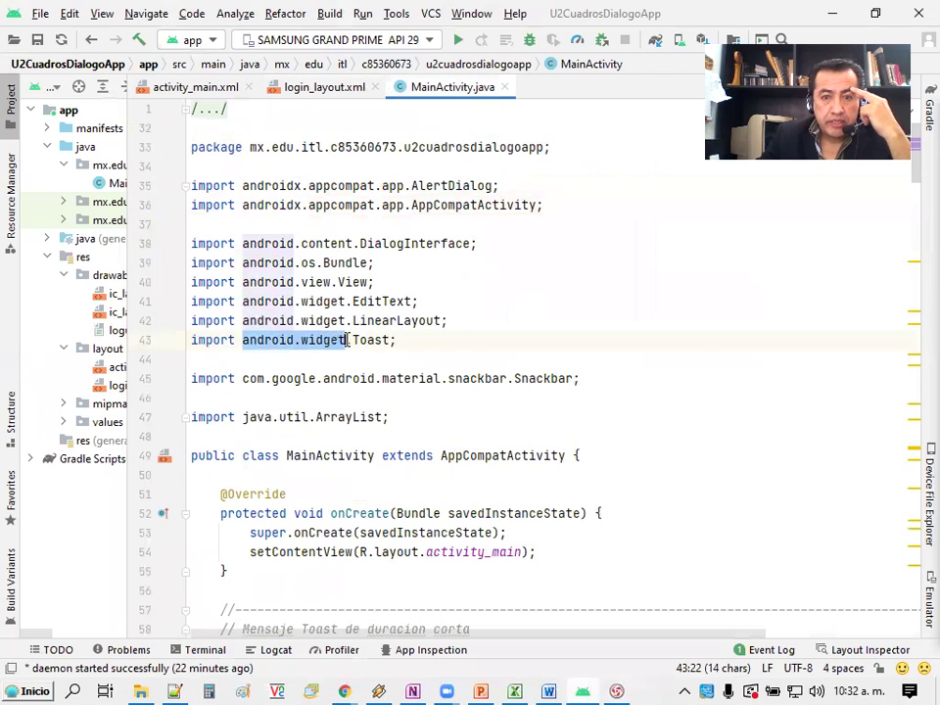
{"action": "left_click", "coordinate": [257, 378]}
{"action": "left_click_drag", "start_coordinate": [243, 378], "coordinate": [507, 378]}
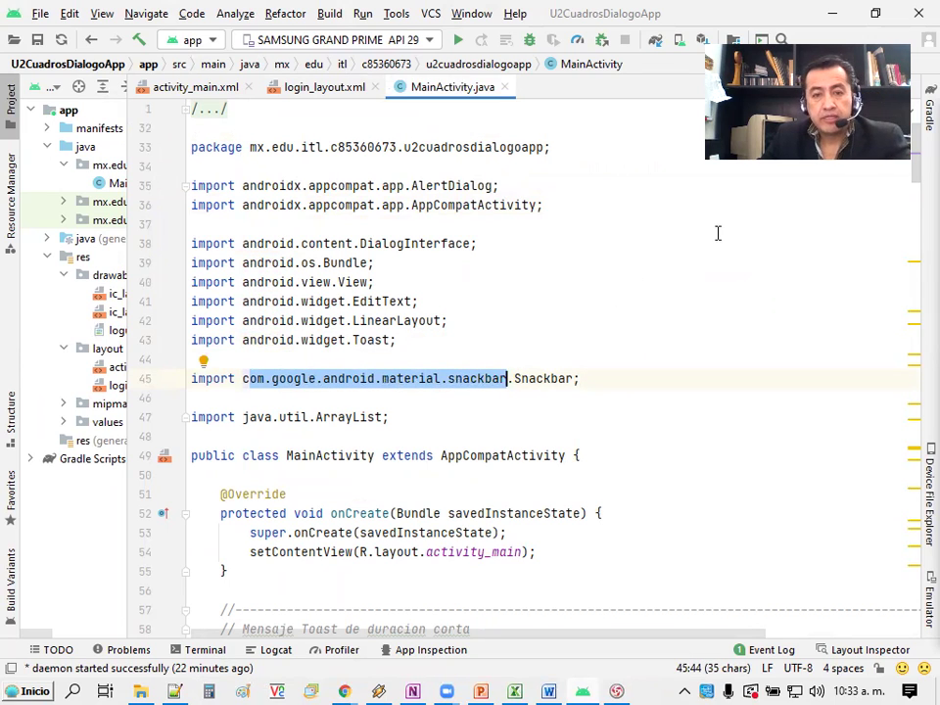
{"action": "left_click", "coordinate": [833, 13]}
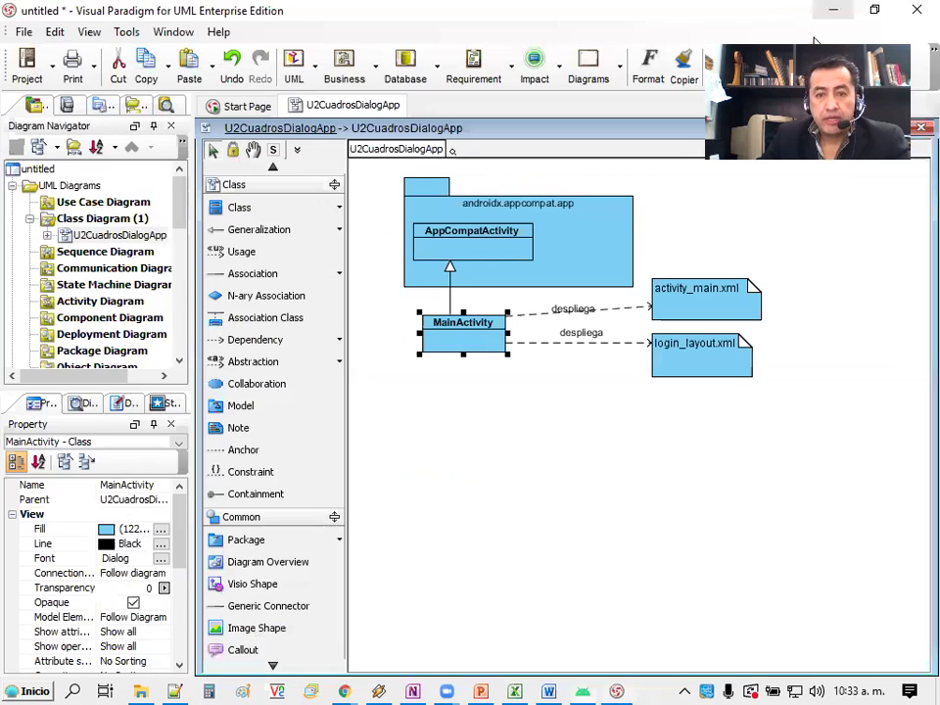
Step: Widen the androidx.appcompat.app package slightly on the side facing the layout notes
{"action": "left_click", "coordinate": [438, 189]}
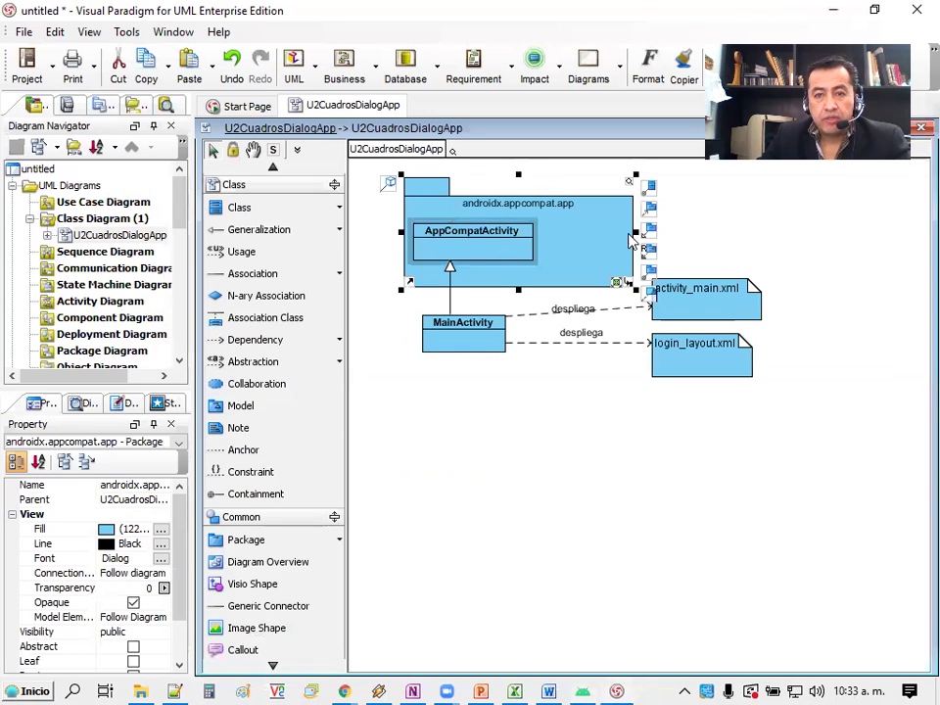
{"action": "left_click_drag", "start_coordinate": [636, 235], "coordinate": [653, 249]}
{"action": "left_click", "coordinate": [510, 440]}
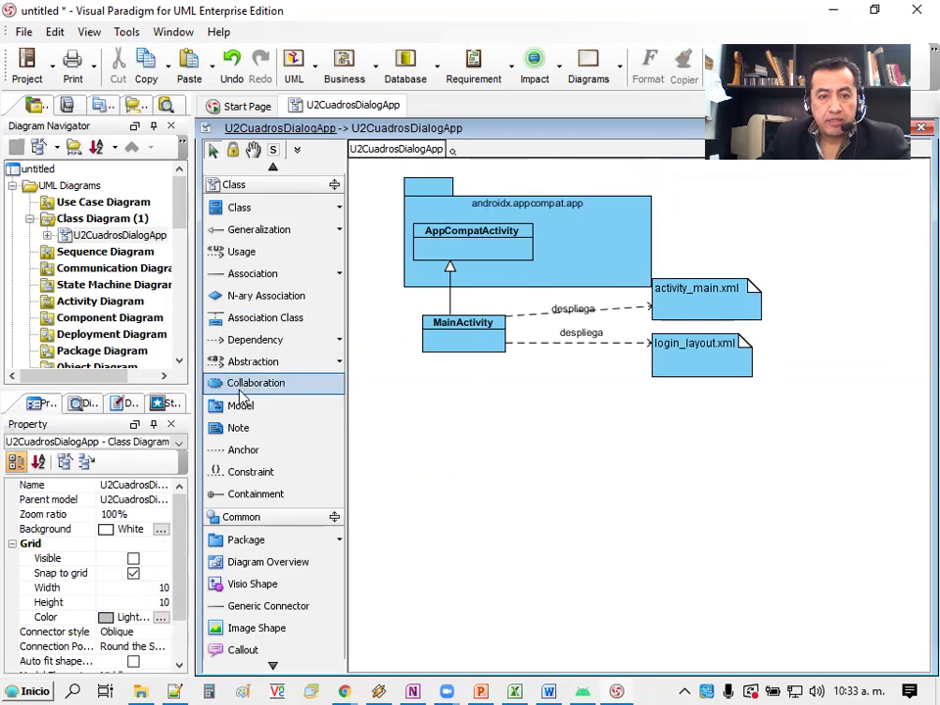
Step: Add a class named AlertDialog inside the androidx.appcompat.app package, level with and beside AppCompatActivity
{"action": "left_click", "coordinate": [241, 208]}
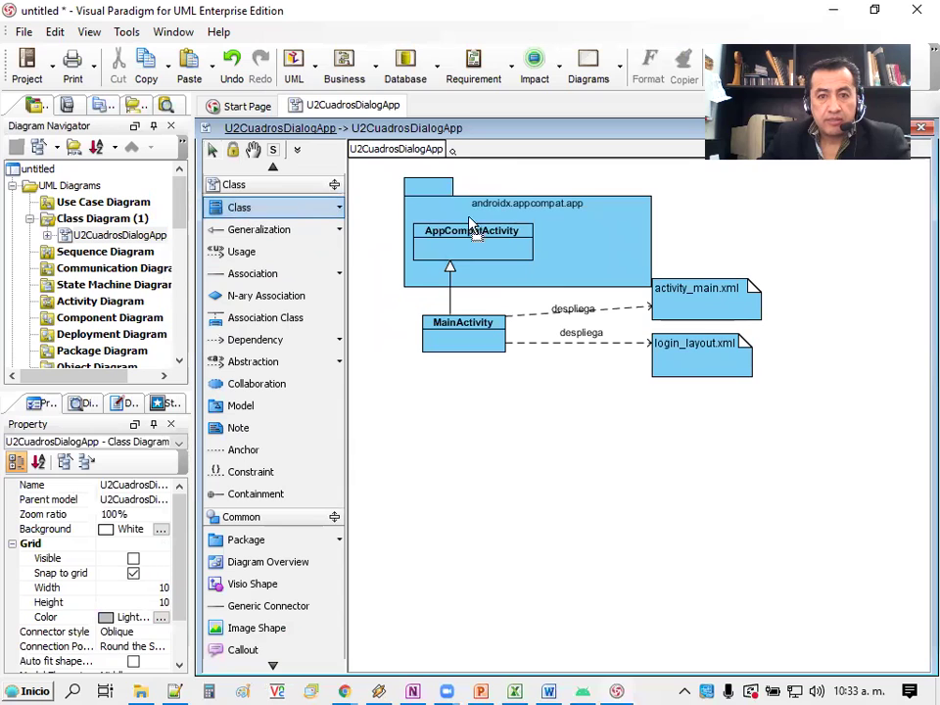
{"action": "left_click", "coordinate": [562, 237]}
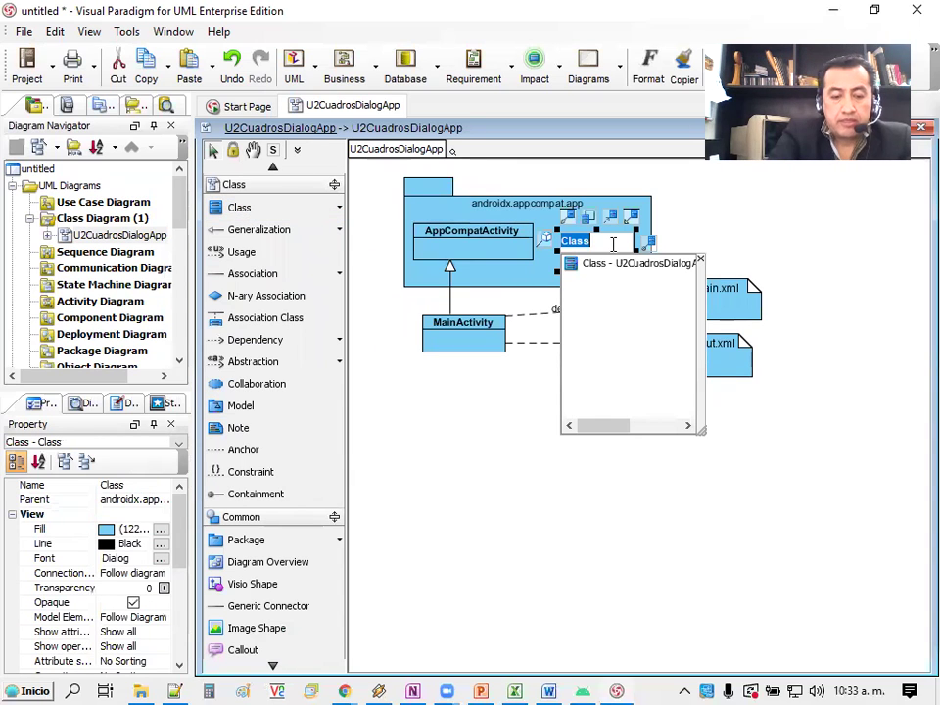
{"action": "type", "text": "AlertDialog"}
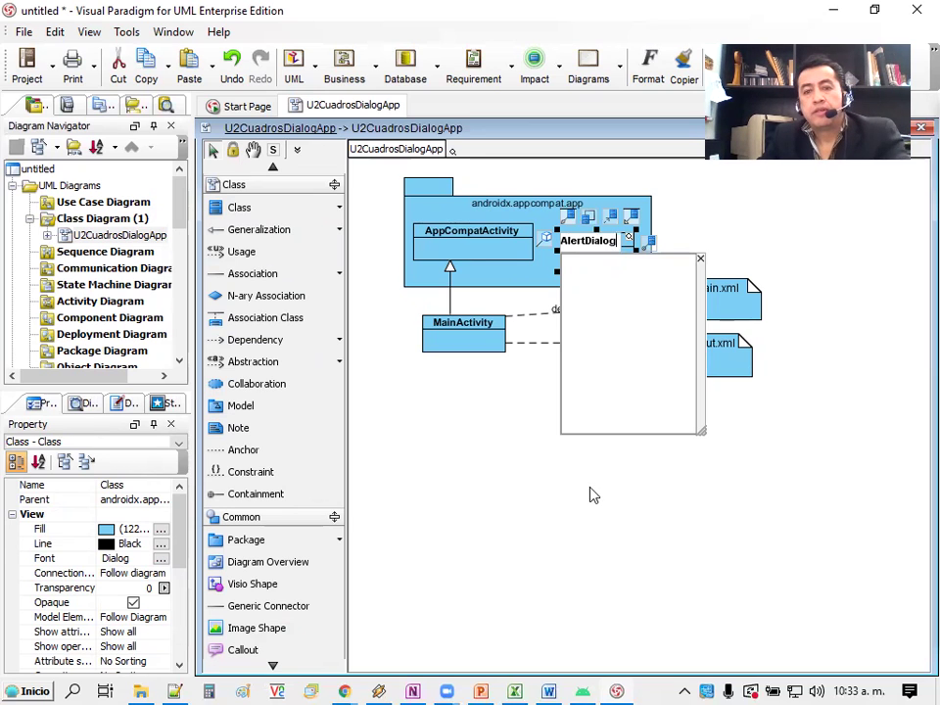
{"action": "left_click", "coordinate": [592, 495]}
{"action": "left_click", "coordinate": [588, 247]}
{"action": "left_click", "coordinate": [579, 462]}
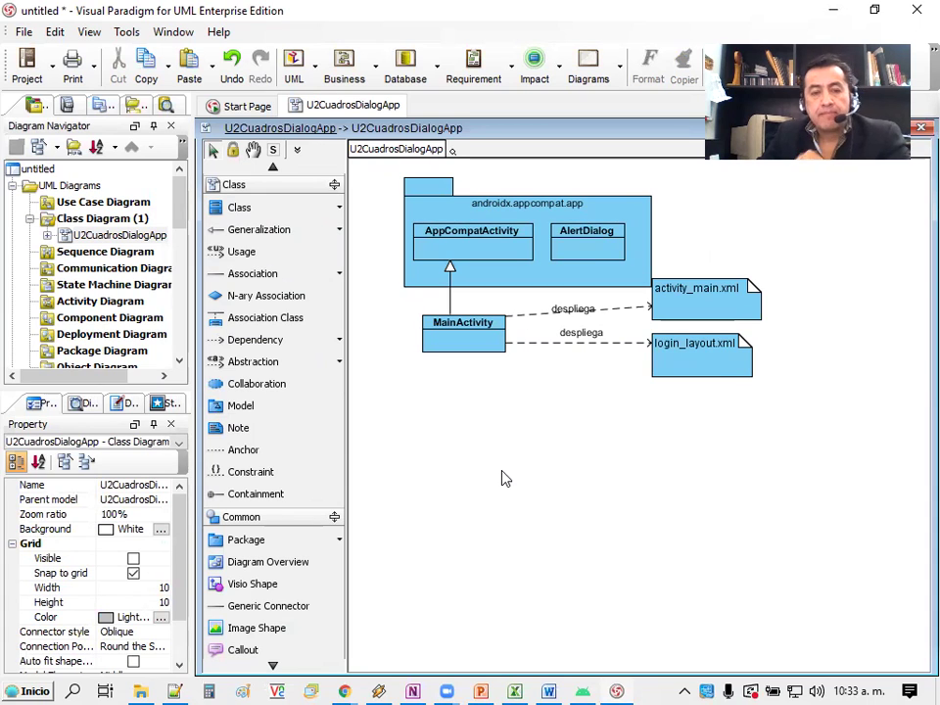
Step: Draw an association from MainActivity to the AlertDialog class
{"action": "left_click", "coordinate": [487, 326]}
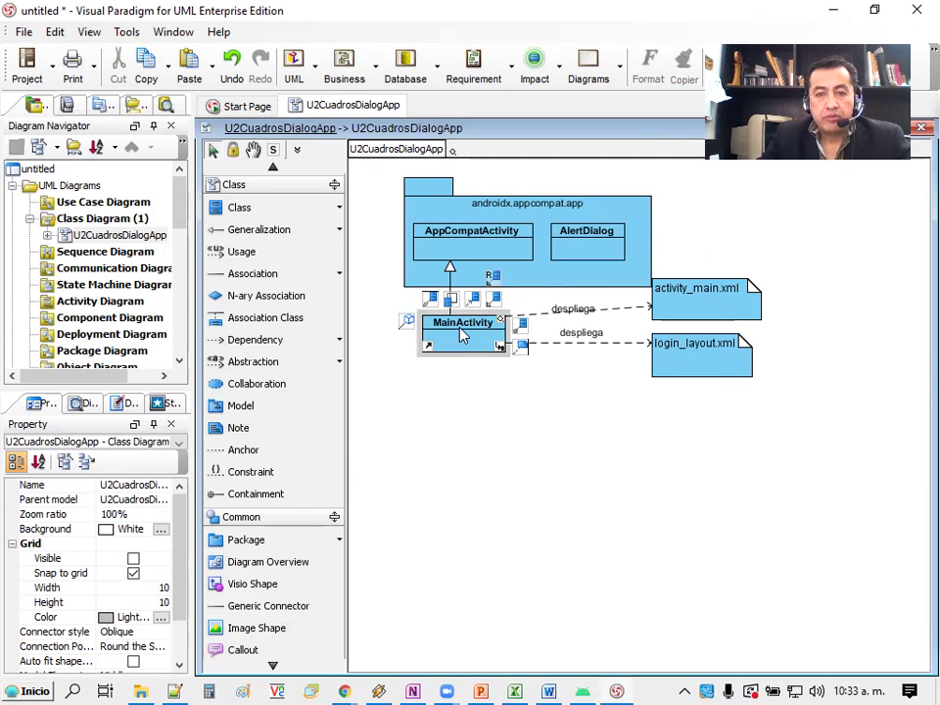
{"action": "left_click", "coordinate": [588, 240]}
{"action": "left_click", "coordinate": [508, 446]}
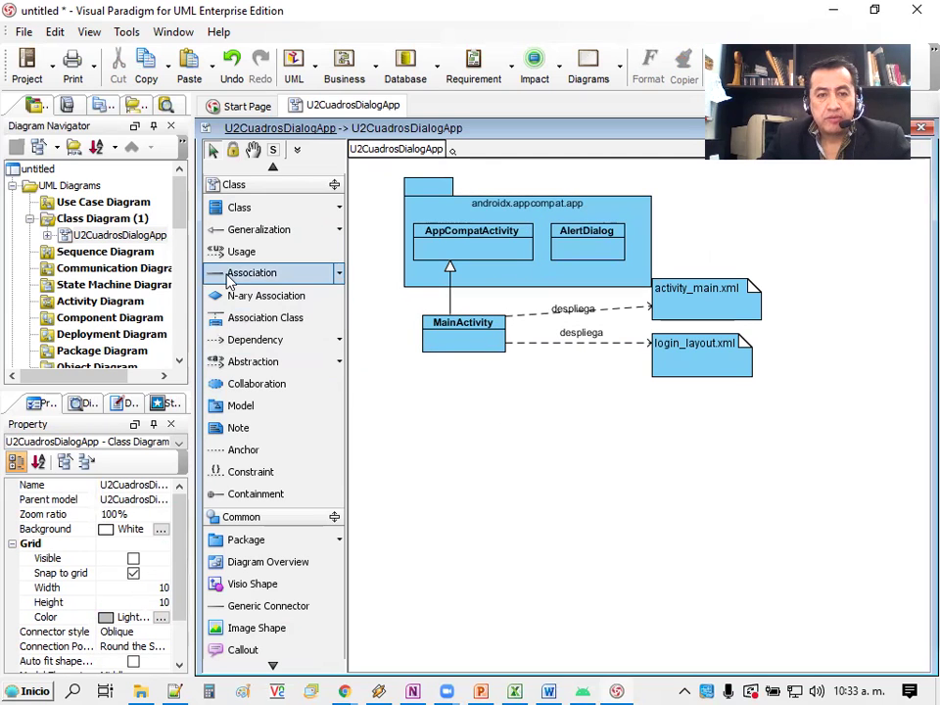
{"action": "left_click", "coordinate": [231, 274]}
{"action": "left_click", "coordinate": [472, 351]}
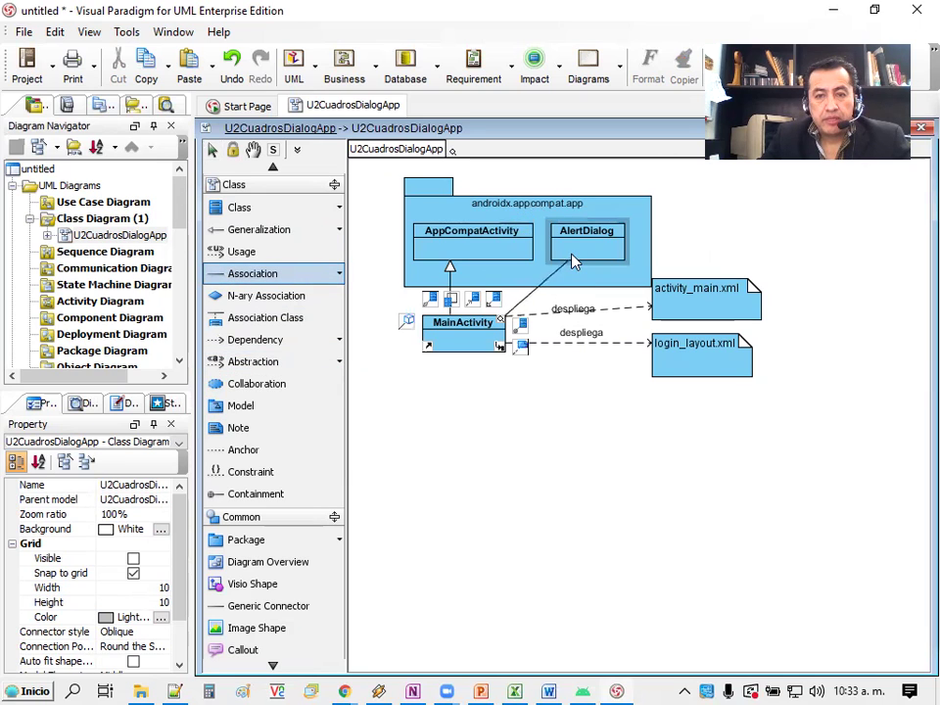
{"action": "key", "text": "Escape"}
{"action": "left_click", "coordinate": [504, 514]}
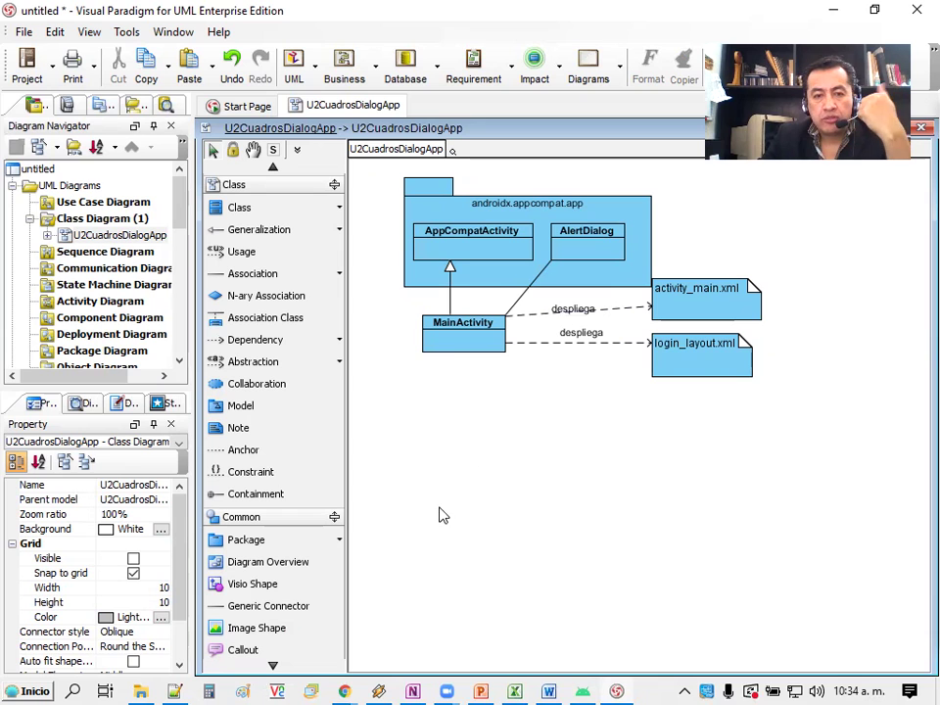
Step: Switch to Android Studio and copy the android.widget. prefix from the Toast import in MainActivity.java
{"action": "left_click", "coordinate": [595, 683]}
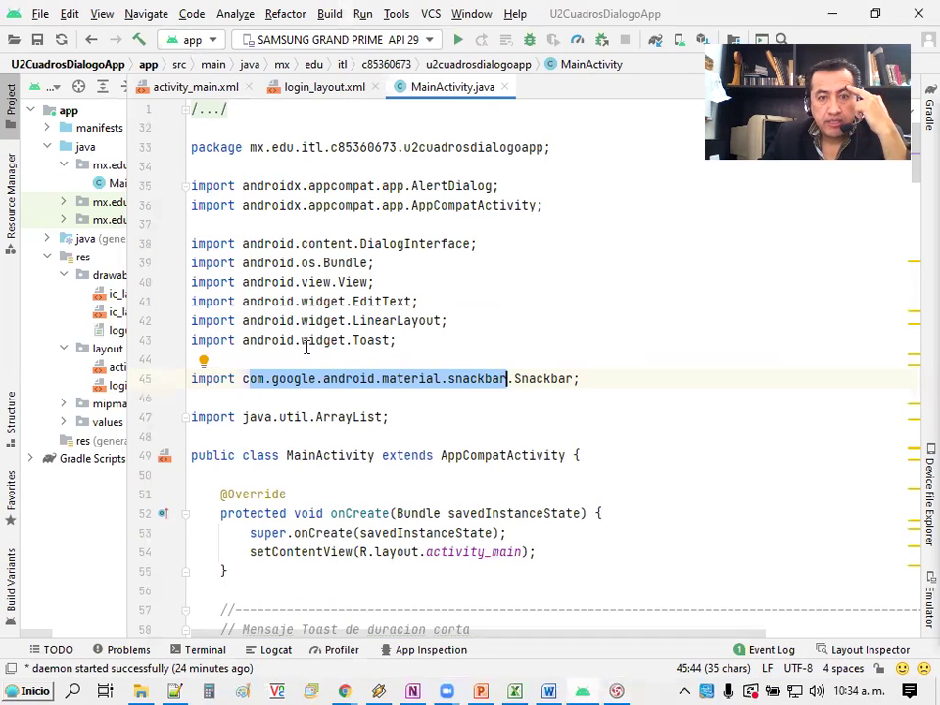
{"action": "left_click_drag", "start_coordinate": [244, 340], "coordinate": [392, 341]}
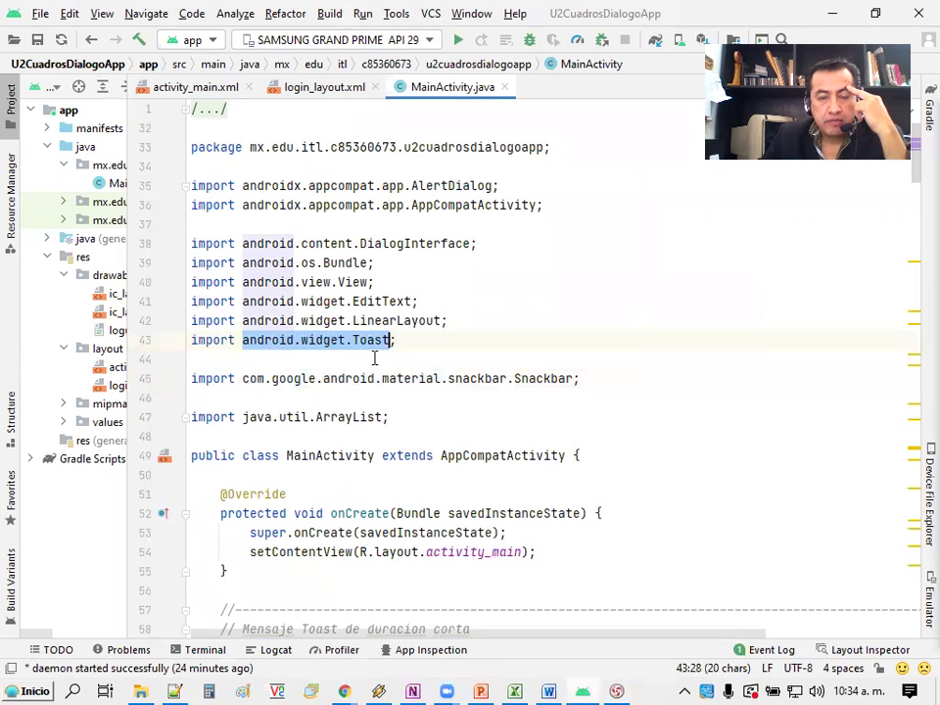
{"action": "left_click", "coordinate": [346, 341]}
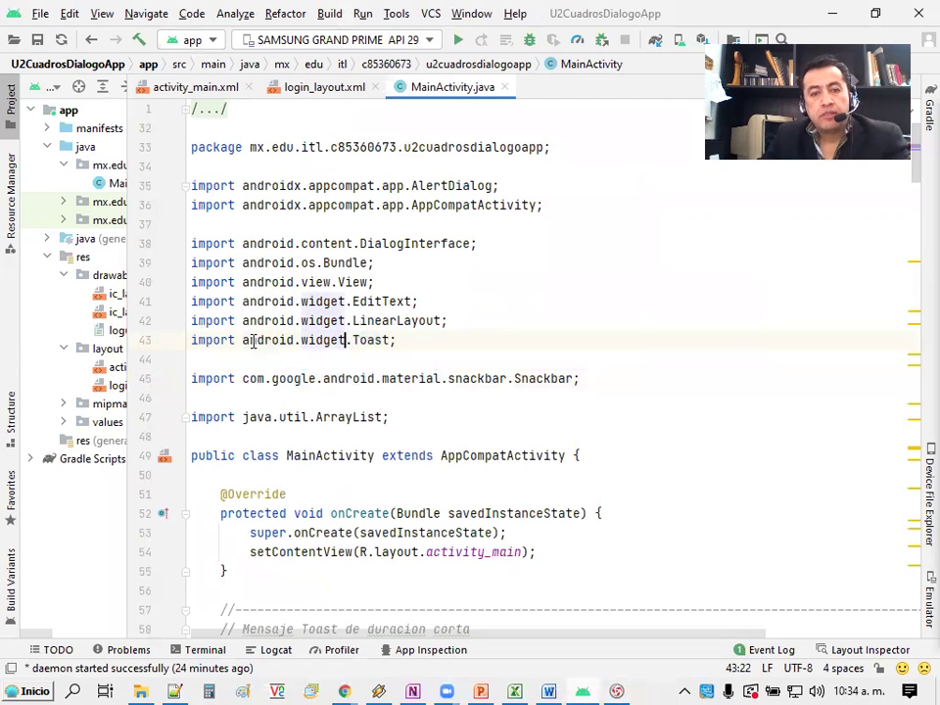
{"action": "left_click_drag", "start_coordinate": [238, 348], "coordinate": [353, 343]}
{"action": "key", "text": "ctrl+c"}
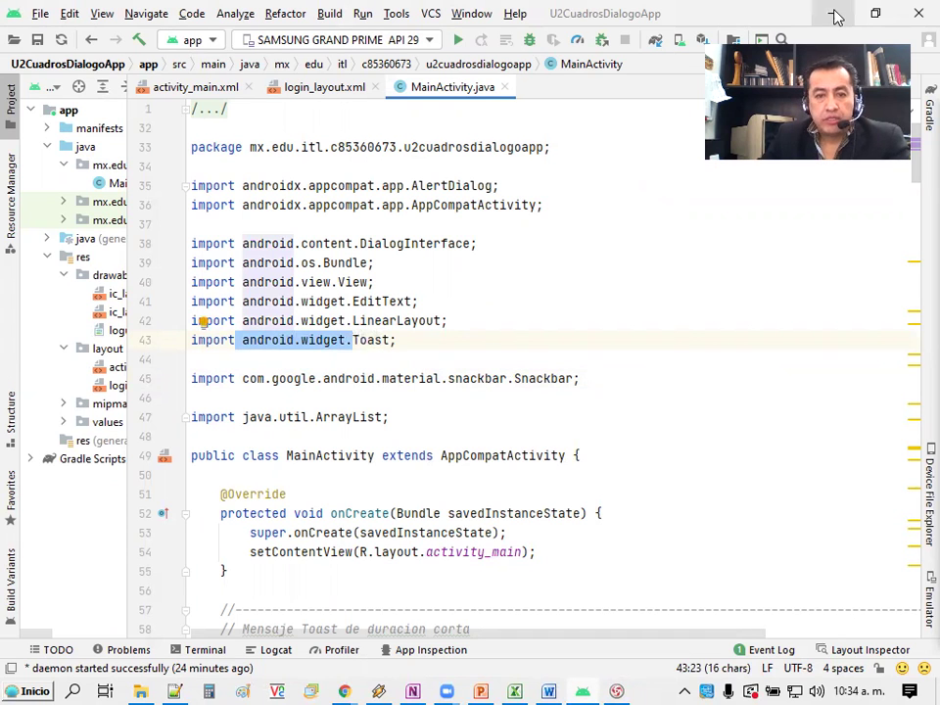
Step: Switch back to Visual Paradigm and add a package below MainActivity, named with the copied text android.widget
{"action": "key", "text": "alt+Tab"}
{"action": "left_click", "coordinate": [399, 452]}
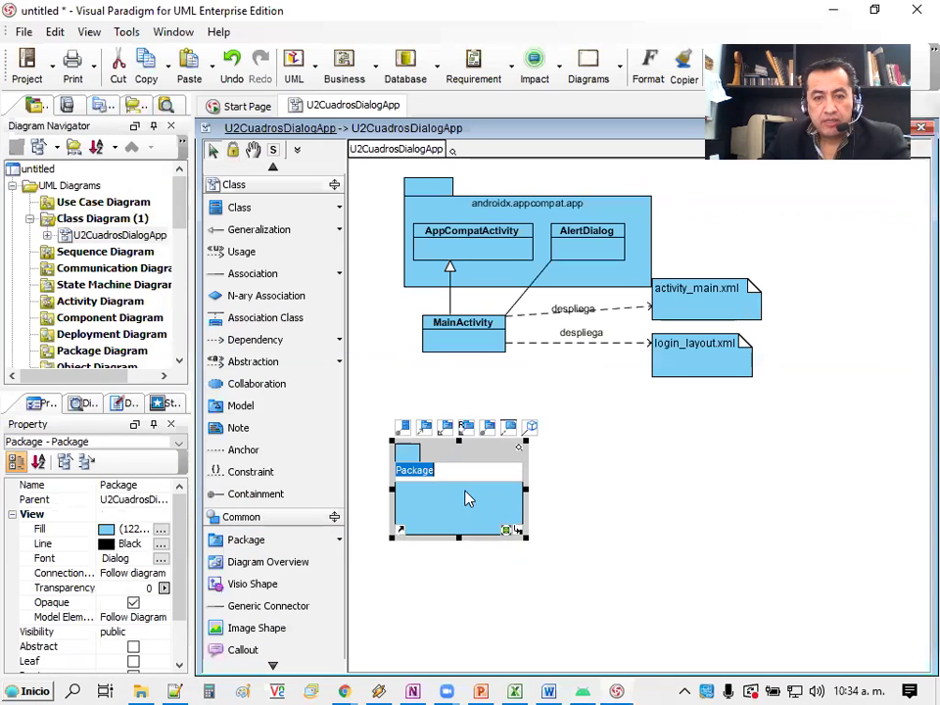
{"action": "key", "text": "ctrl+v"}
{"action": "left_click", "coordinate": [503, 582]}
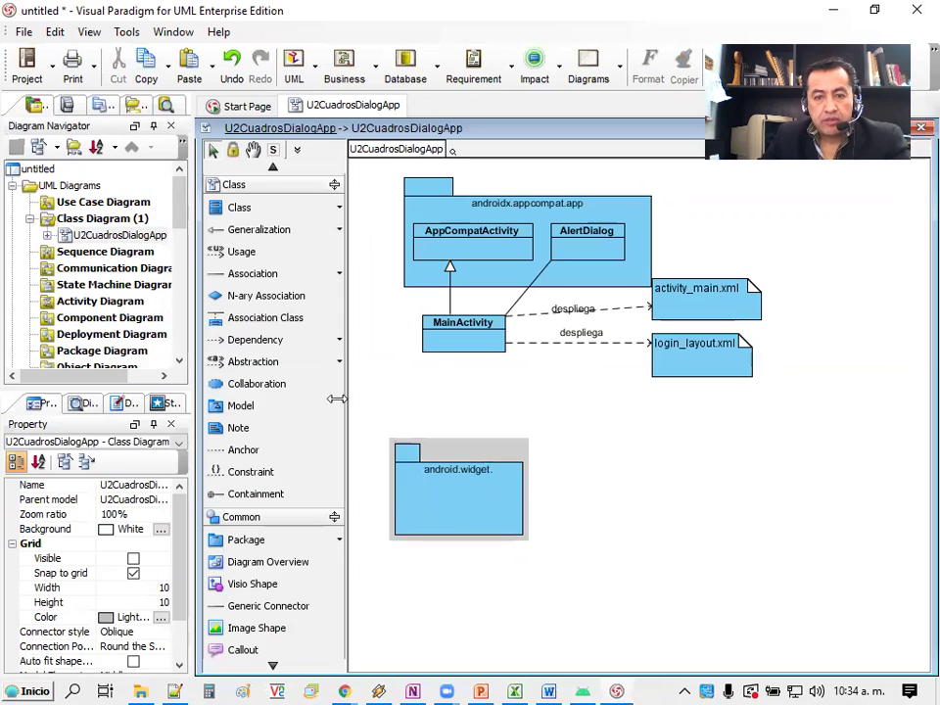
Step: Add a class named Toast inside the android.widget. package
{"action": "left_click", "coordinate": [247, 208]}
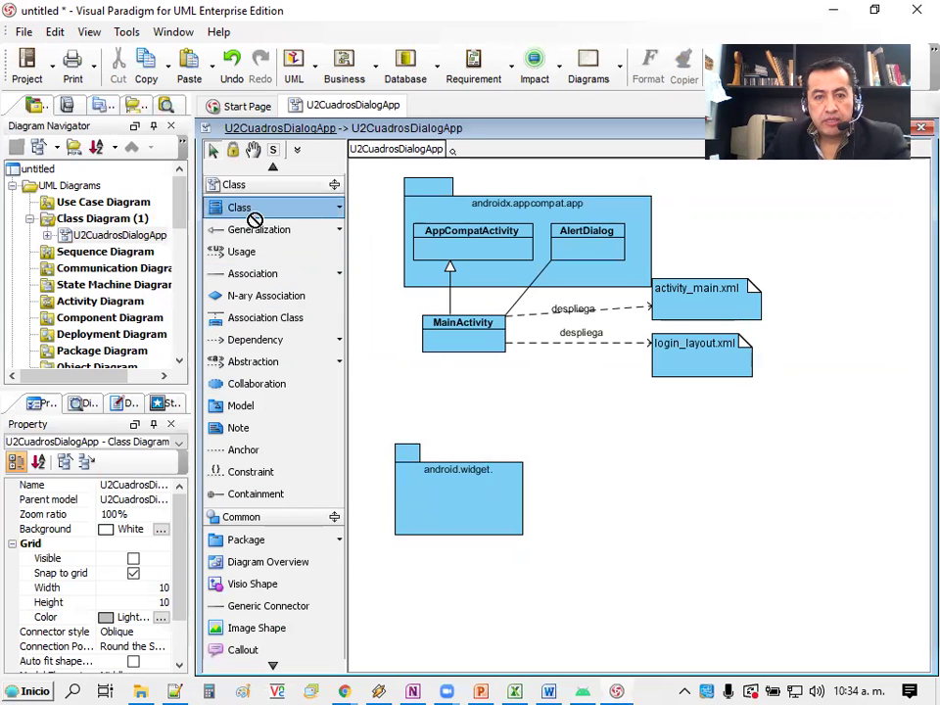
{"action": "left_click", "coordinate": [428, 492]}
{"action": "type", "text": "Toast"}
{"action": "key", "text": "Return"}
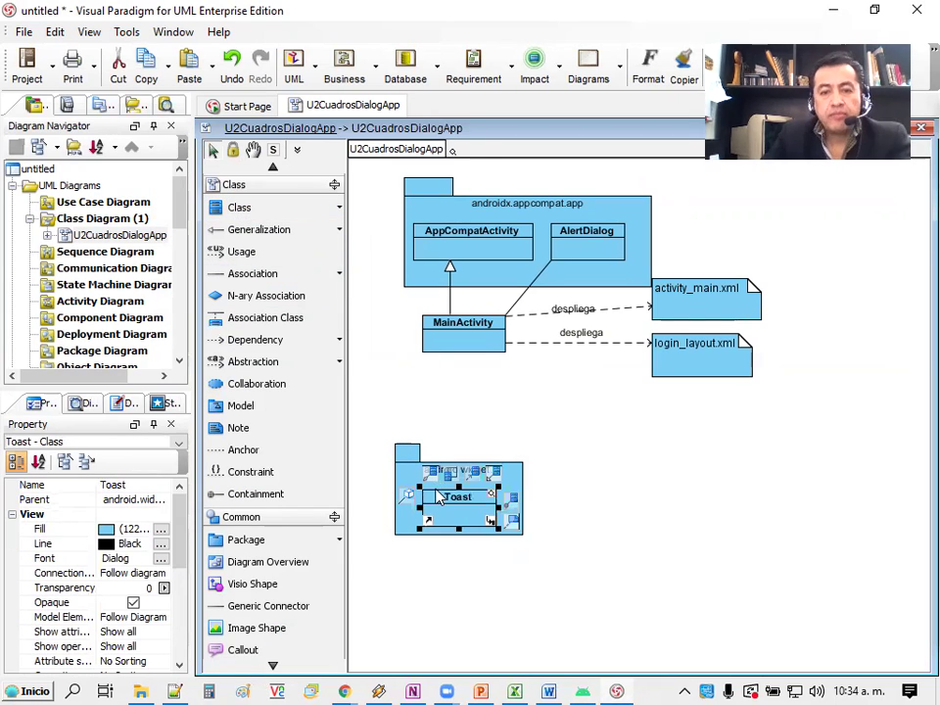
{"action": "left_click", "coordinate": [630, 540]}
Step: Move the android.widget. package up closer beneath MainActivity and draw an association from MainActivity to Toast
{"action": "left_click_drag", "start_coordinate": [416, 470], "coordinate": [387, 405]}
{"action": "left_click", "coordinate": [571, 525]}
{"action": "left_click", "coordinate": [249, 275]}
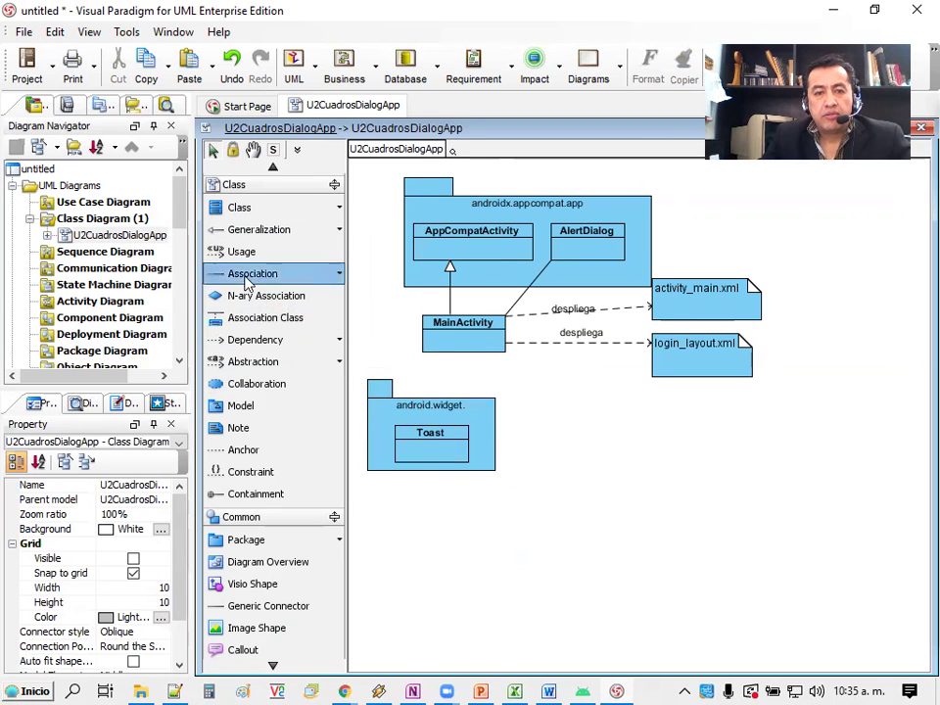
{"action": "left_click_drag", "start_coordinate": [430, 328], "coordinate": [421, 444]}
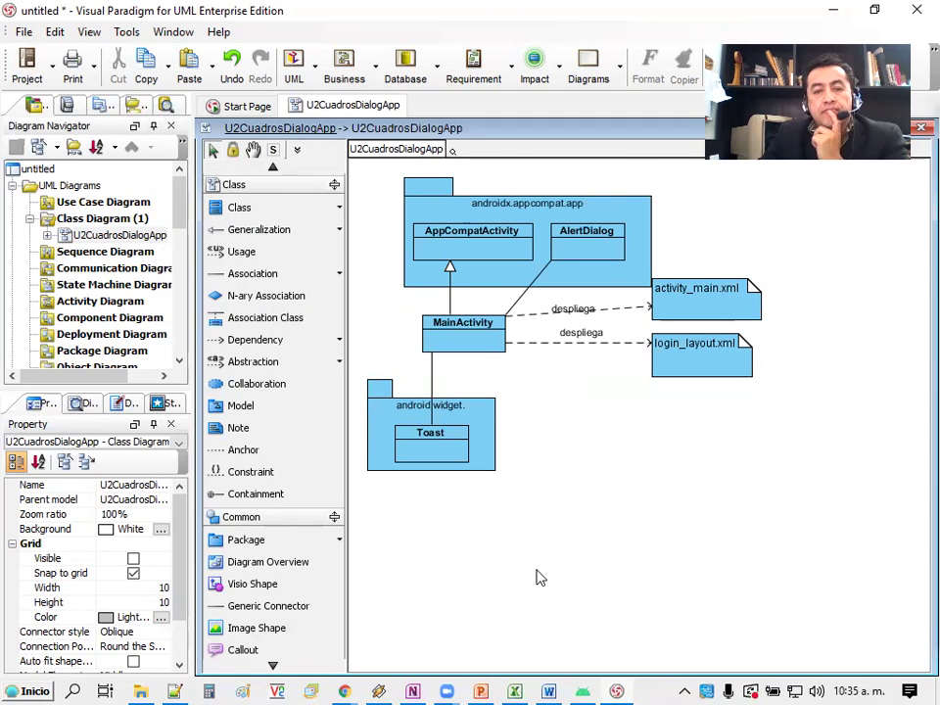
Step: Switch to Android Studio and copy the package path com.google.android.material.snackbar from the Snackbar import in MainActivity.java
{"action": "left_click", "coordinate": [583, 691]}
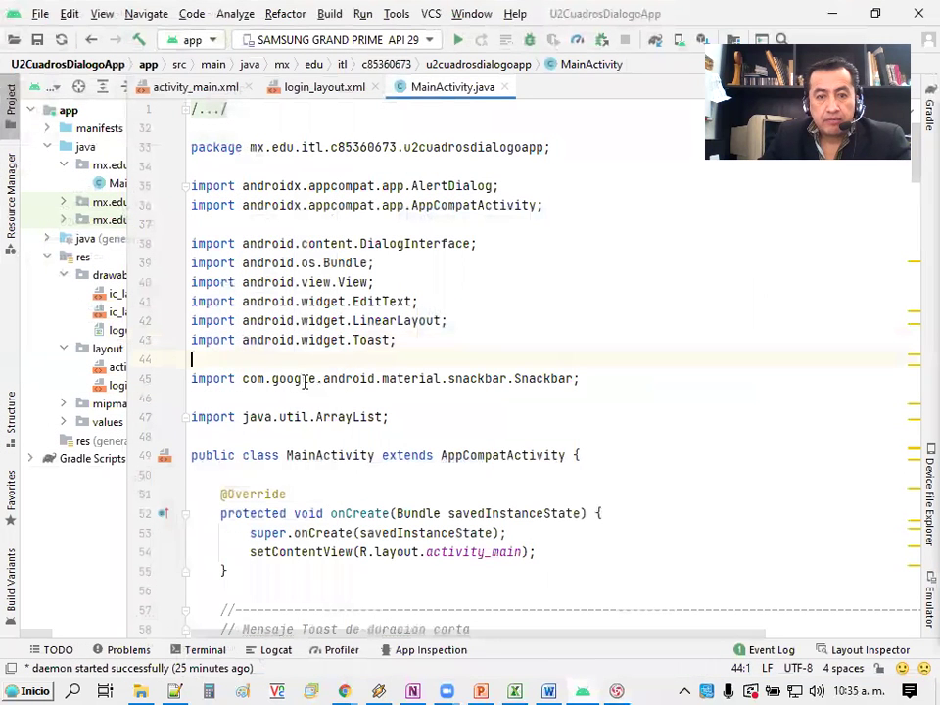
{"action": "left_click_drag", "start_coordinate": [244, 380], "coordinate": [514, 383]}
{"action": "key", "text": "ctrl+c"}
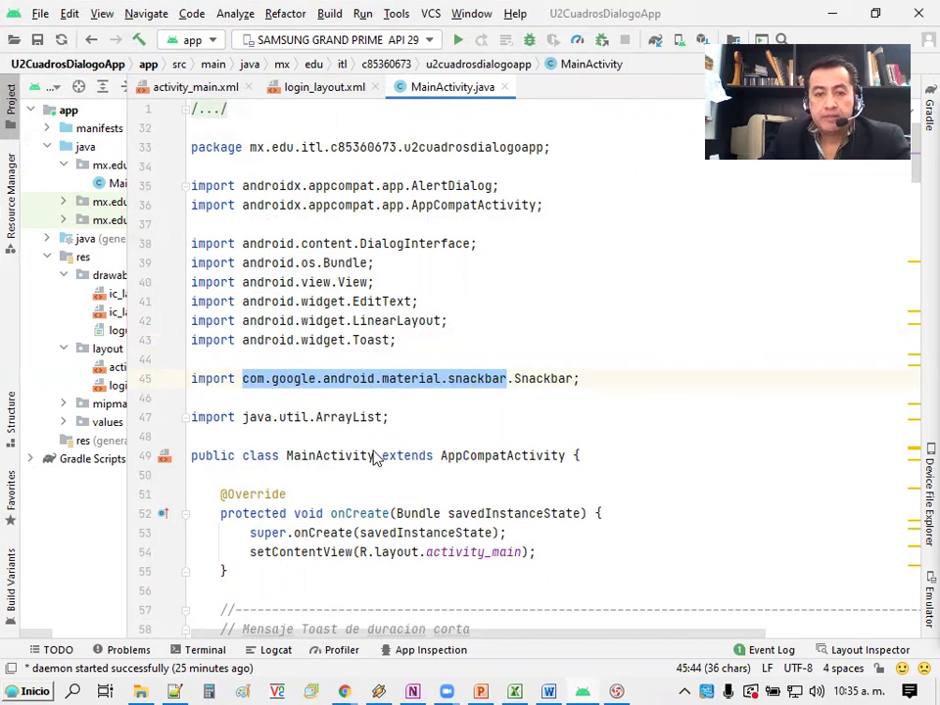
Step: Switch back to Visual Paradigm and add a package beside android.widget., named with the copied text com.google.android.material.snackbar
{"action": "key", "text": "alt+Tab"}
{"action": "left_click", "coordinate": [245, 540]}
{"action": "left_click", "coordinate": [529, 404]}
{"action": "key", "text": "ctrl+v"}
{"action": "key", "text": "Return"}
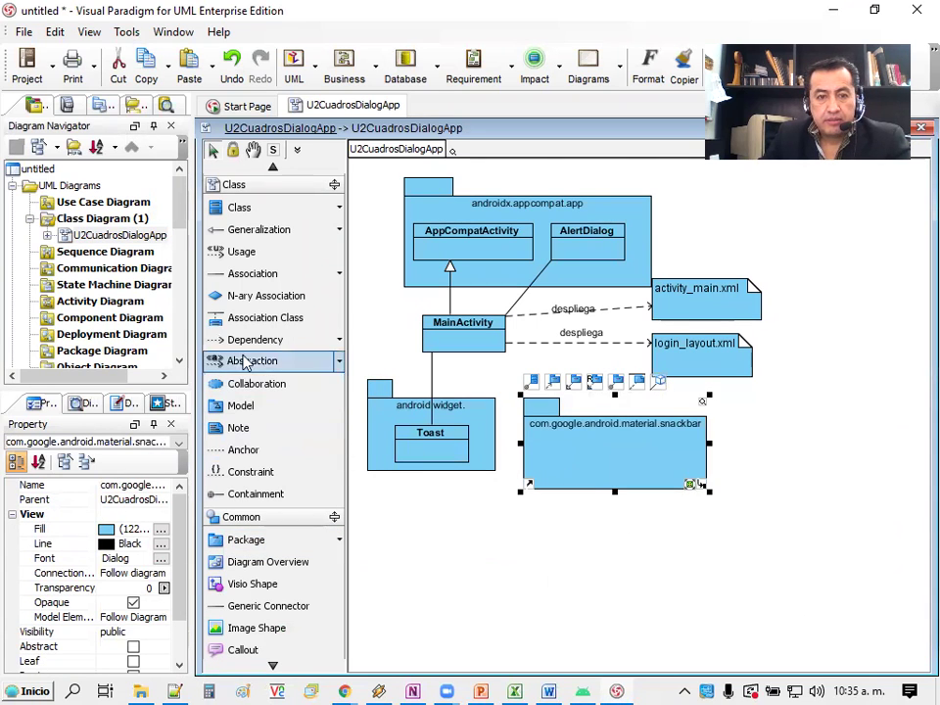
Step: Add a class named Snackbar inside the com.google.android.material.snackbar package
{"action": "left_click", "coordinate": [244, 207]}
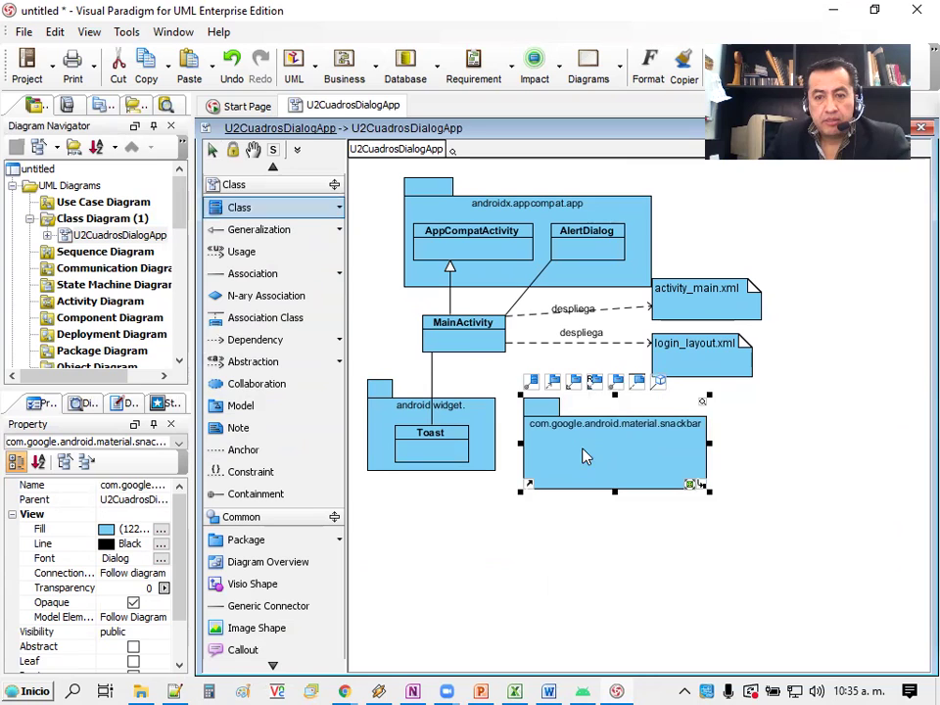
{"action": "left_click", "coordinate": [585, 457]}
{"action": "type", "text": "Snackbar"}
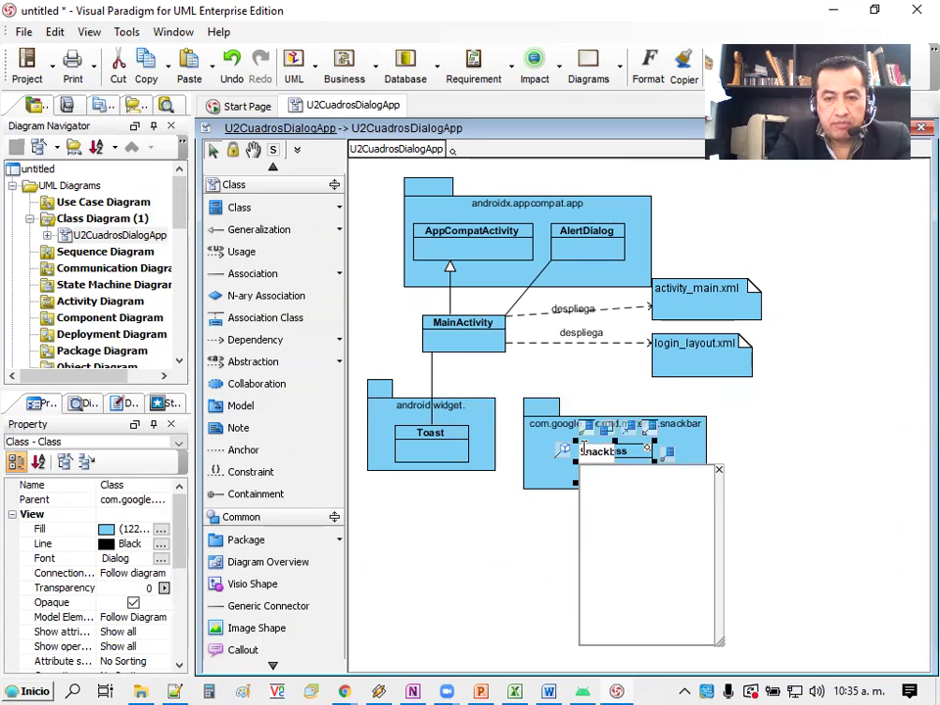
{"action": "key", "text": "Return"}
{"action": "left_click", "coordinate": [619, 552]}
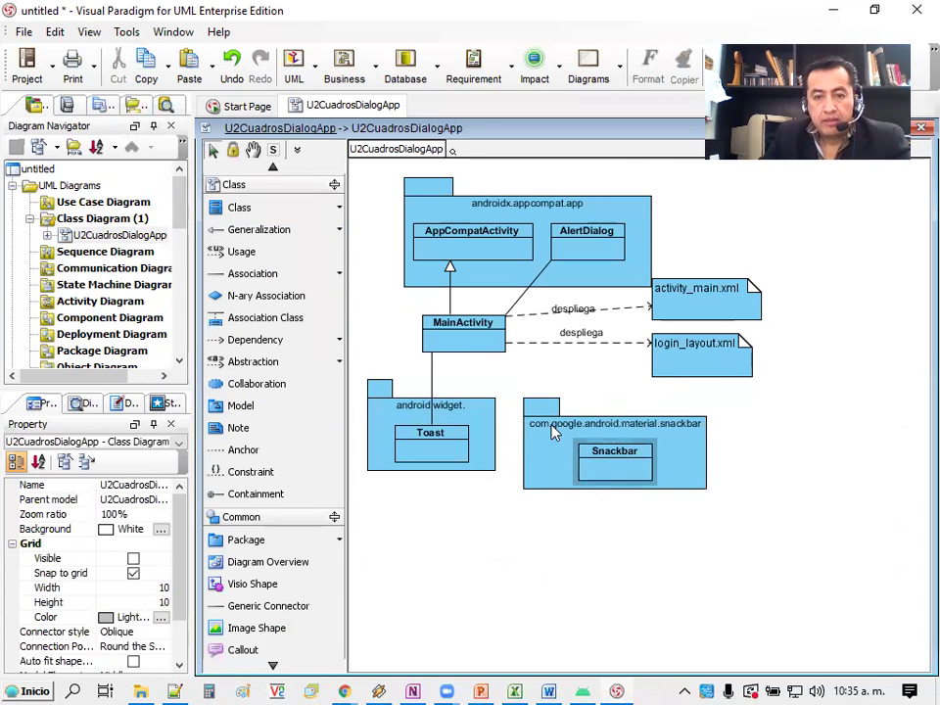
Step: Align the com.google.android.material.snackbar package with the android.widget. package and draw an association from MainActivity to Snackbar
{"action": "left_click_drag", "start_coordinate": [553, 433], "coordinate": [544, 414]}
{"action": "left_click", "coordinate": [523, 523]}
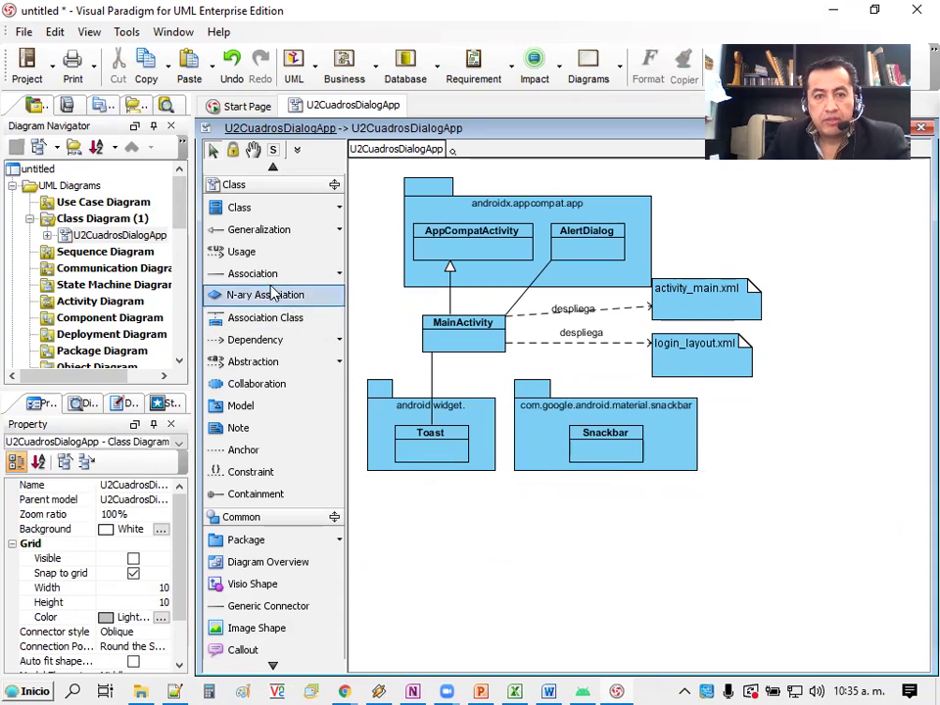
{"action": "left_click", "coordinate": [252, 273]}
{"action": "left_click_drag", "start_coordinate": [502, 345], "coordinate": [606, 436]}
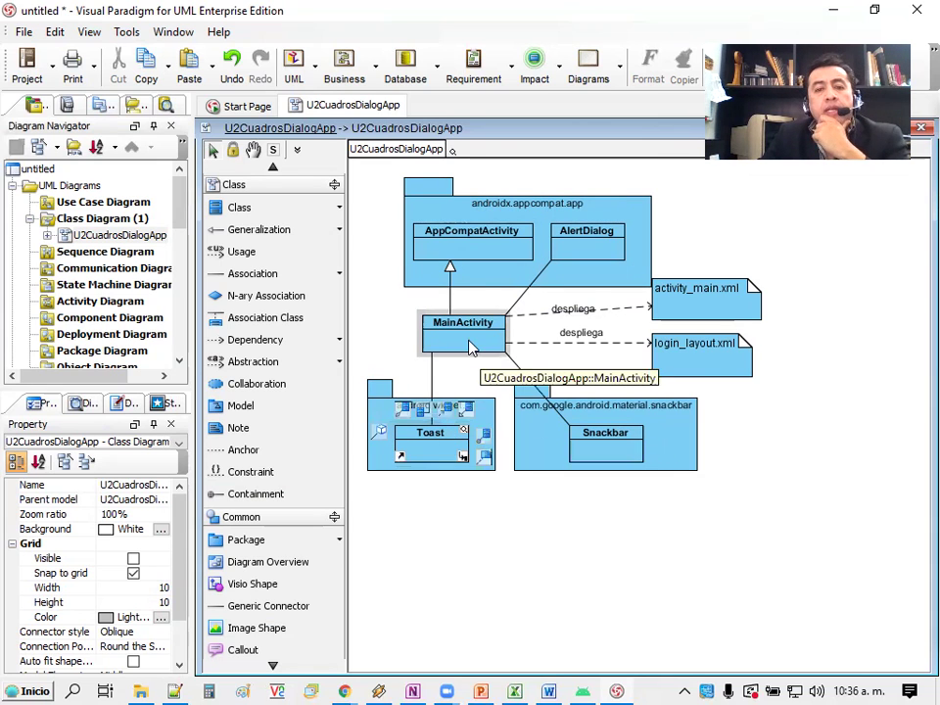
Step: Set the background fill of the MainActivity class to solid Orange through its formats
{"action": "left_click", "coordinate": [436, 342]}
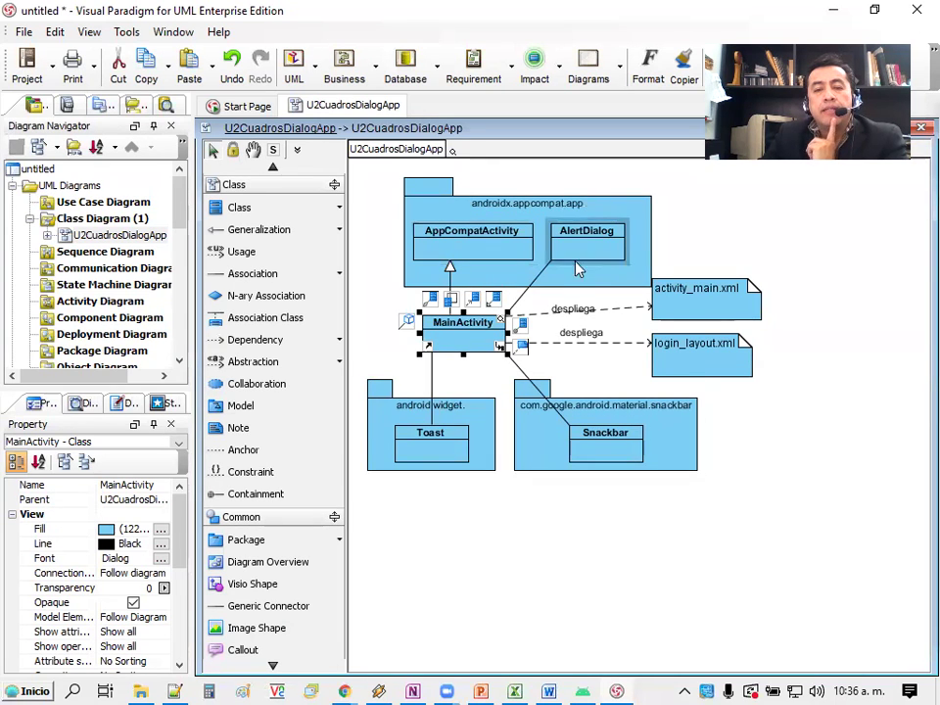
{"action": "right_click", "coordinate": [459, 342]}
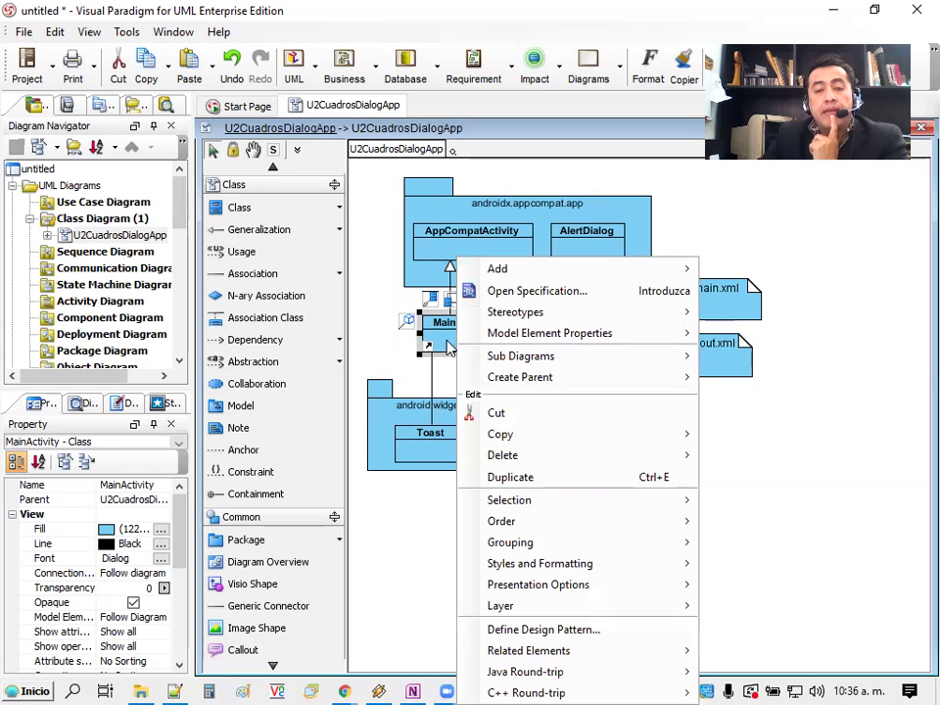
{"action": "mouse_move", "coordinate": [571, 511]}
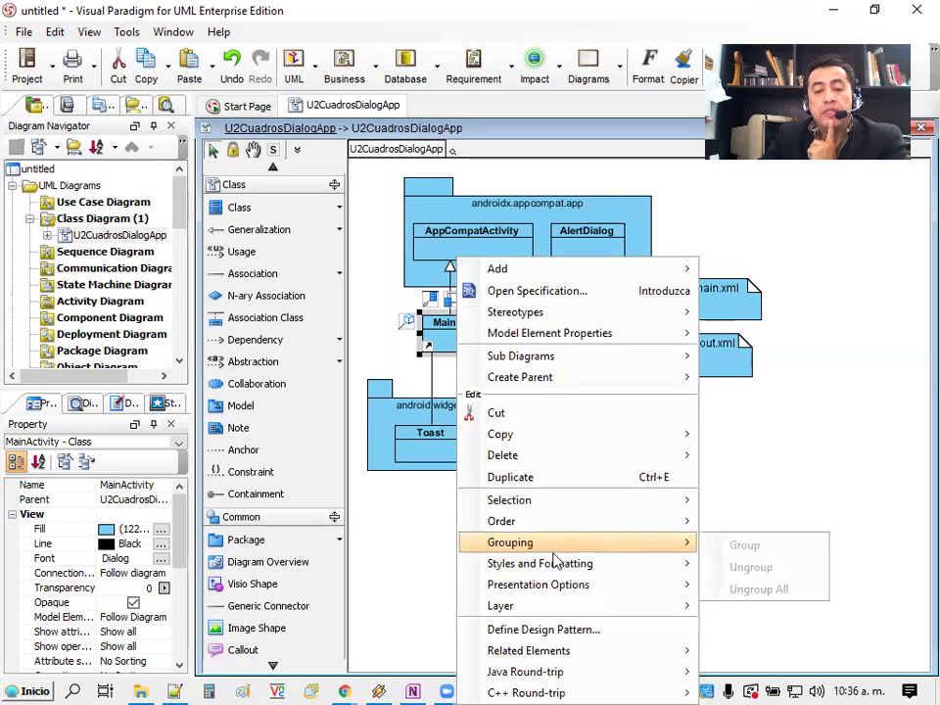
{"action": "mouse_move", "coordinate": [536, 567]}
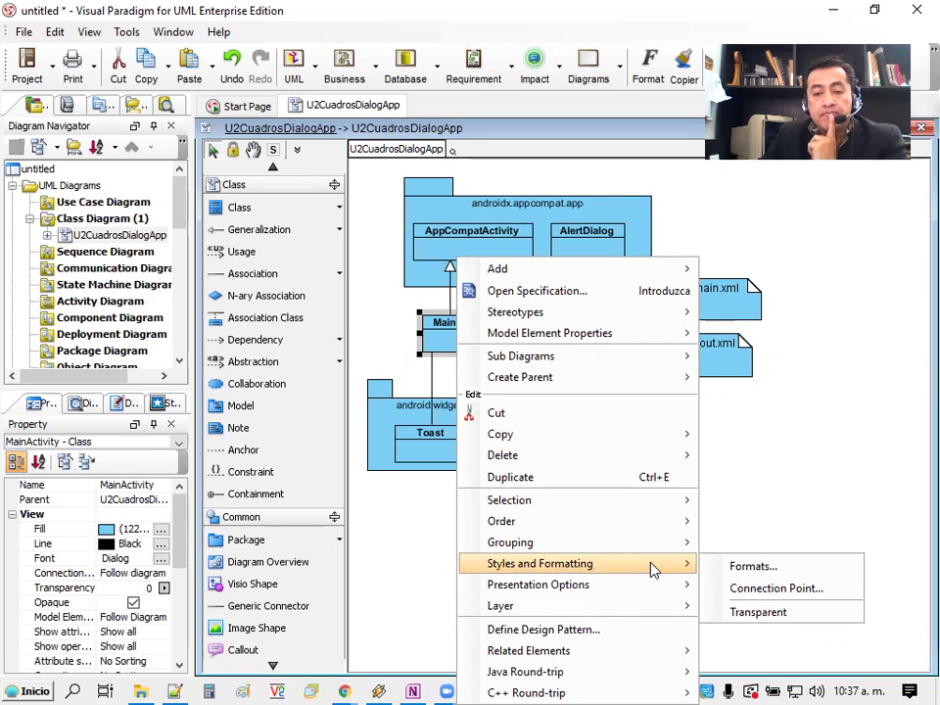
{"action": "left_click", "coordinate": [750, 566]}
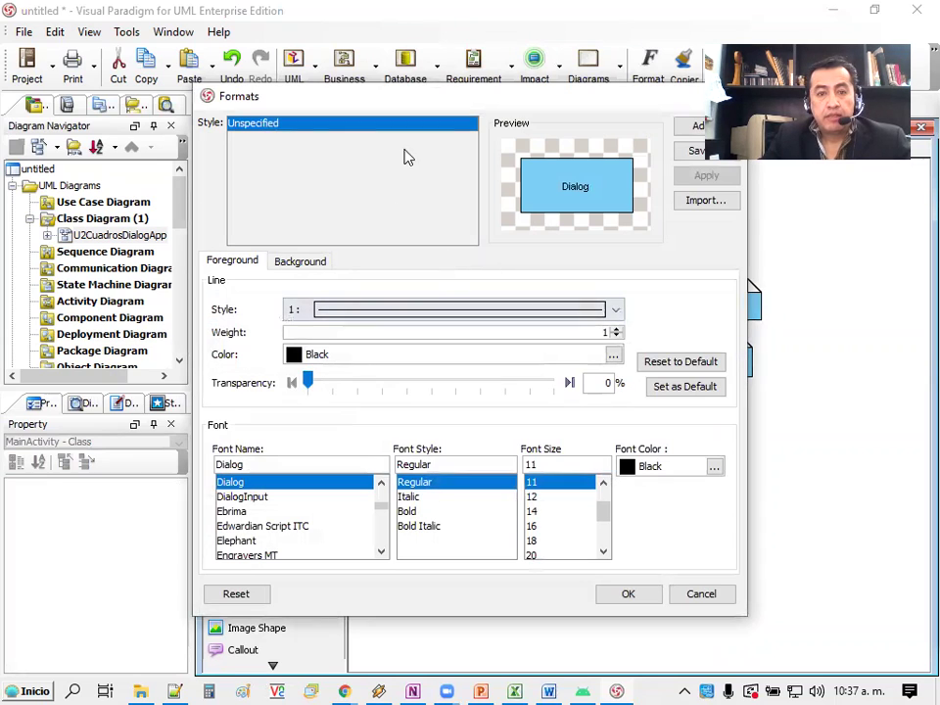
{"action": "left_click", "coordinate": [300, 264]}
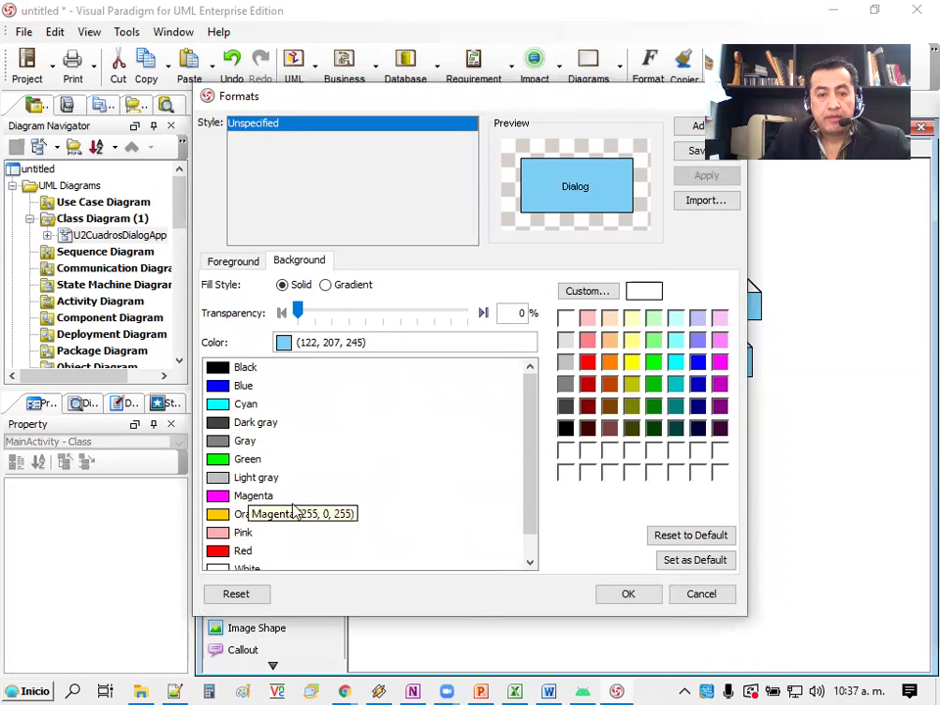
{"action": "left_click", "coordinate": [217, 516]}
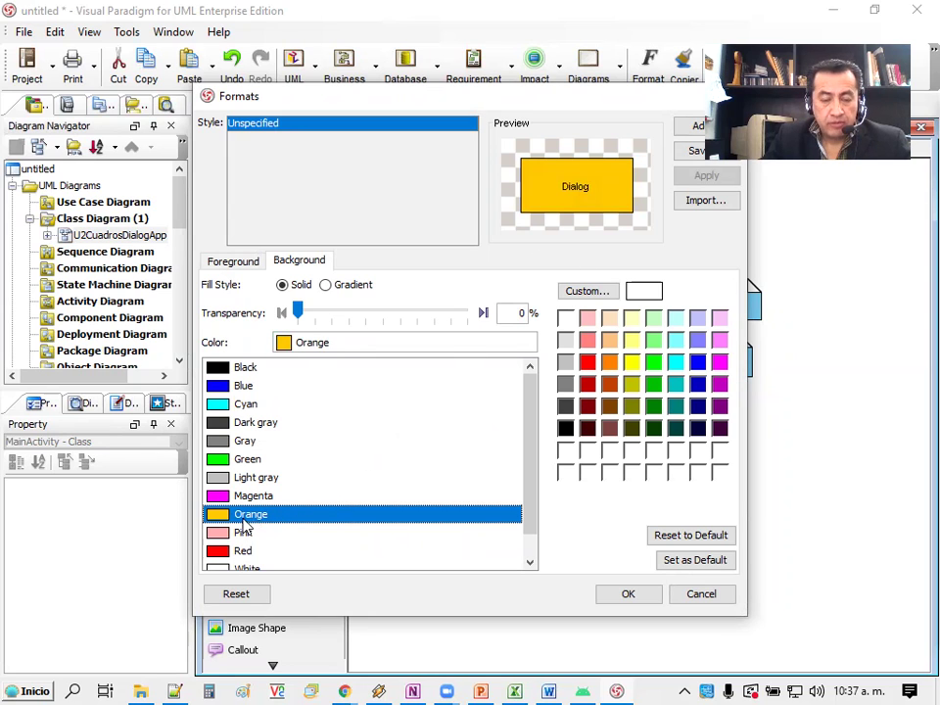
{"action": "left_click", "coordinate": [607, 594]}
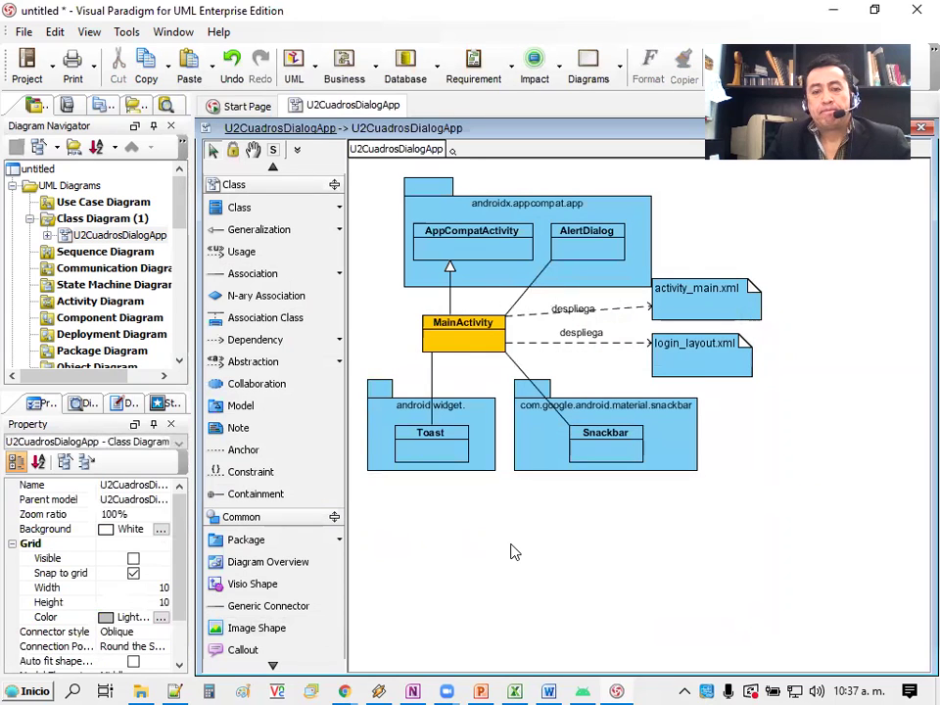
{"action": "left_click", "coordinate": [482, 333]}
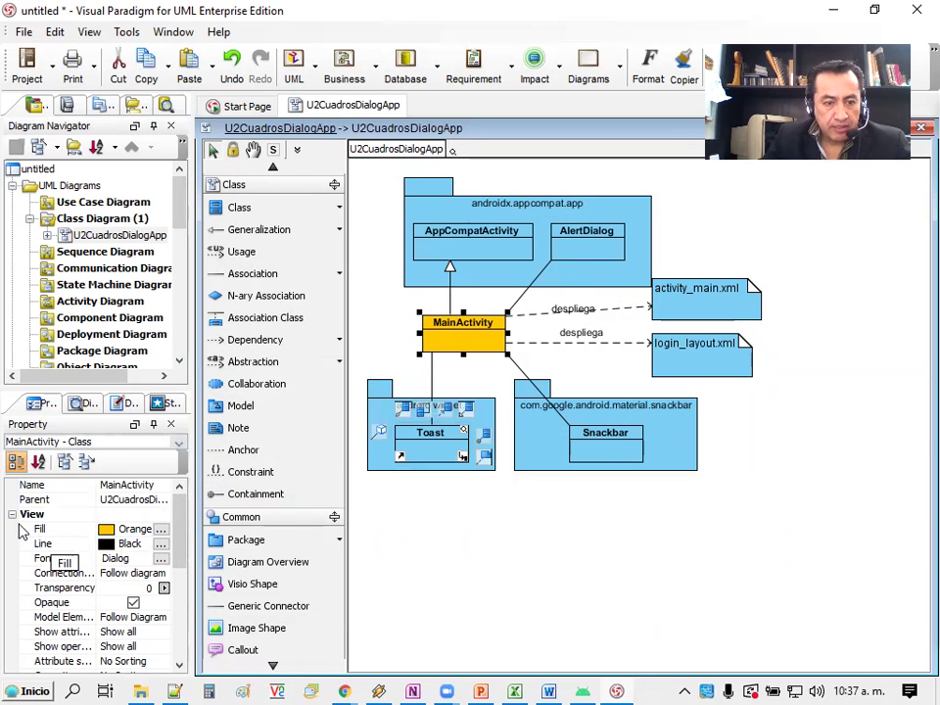
{"action": "left_click", "coordinate": [158, 531]}
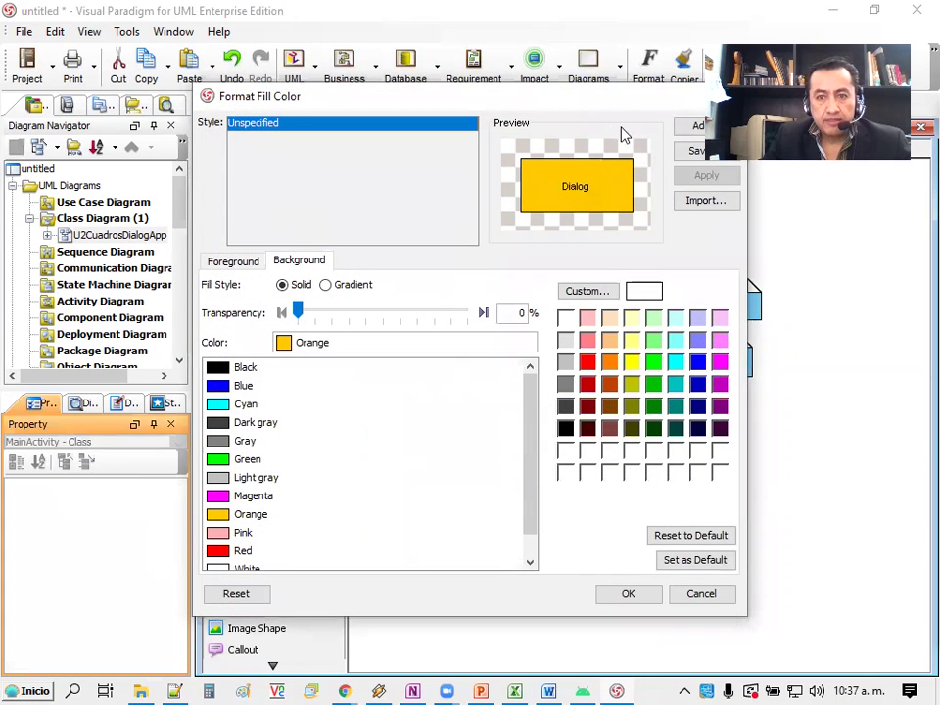
{"action": "left_click", "coordinate": [696, 596]}
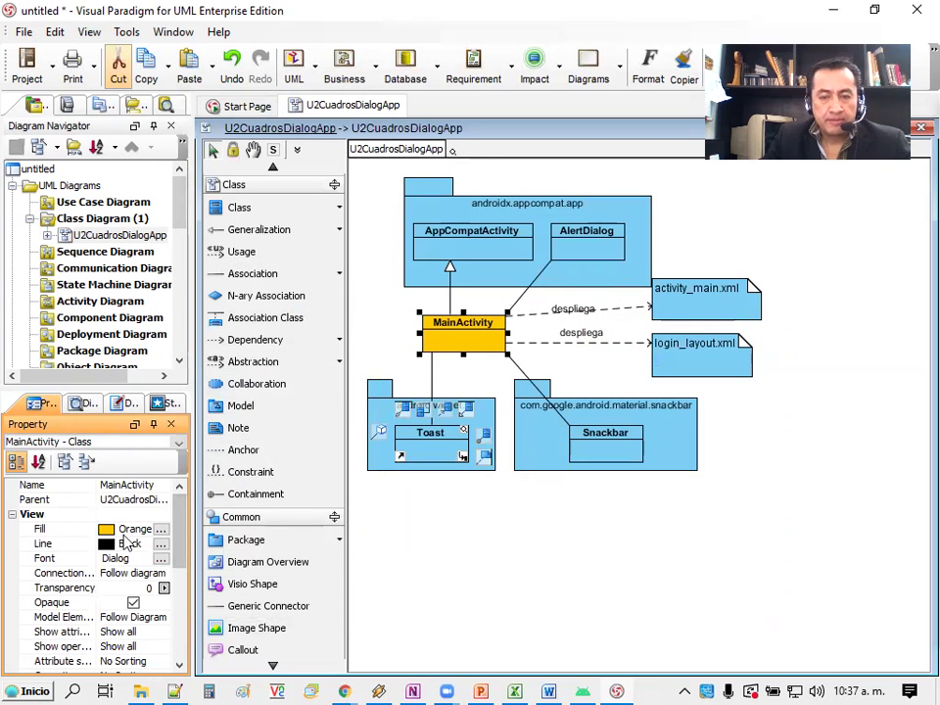
{"action": "left_click", "coordinate": [487, 607]}
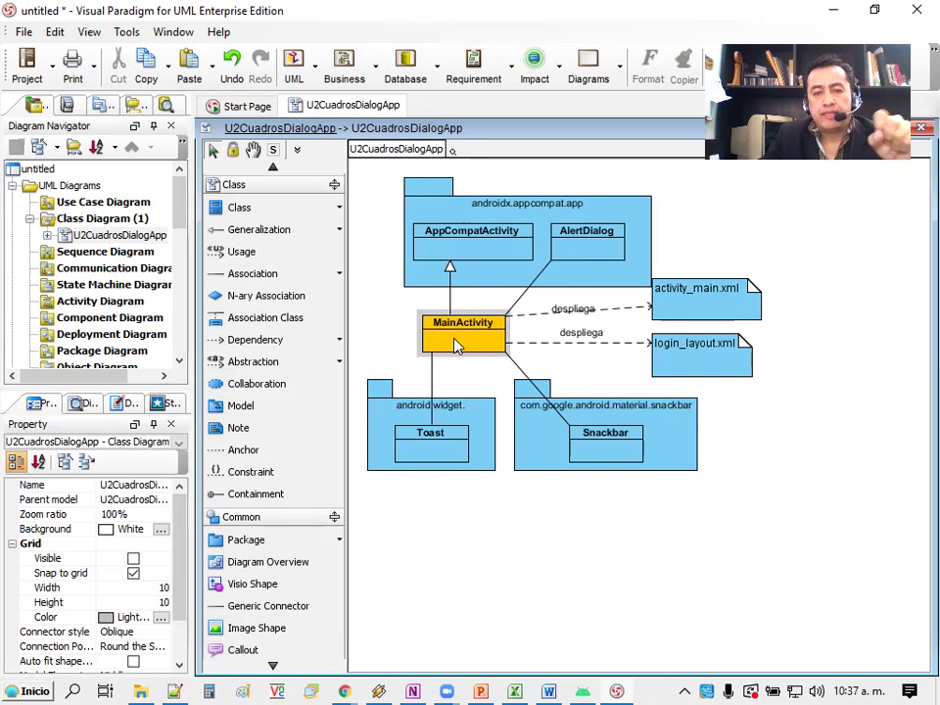
{"action": "mouse_move", "coordinate": [467, 329]}
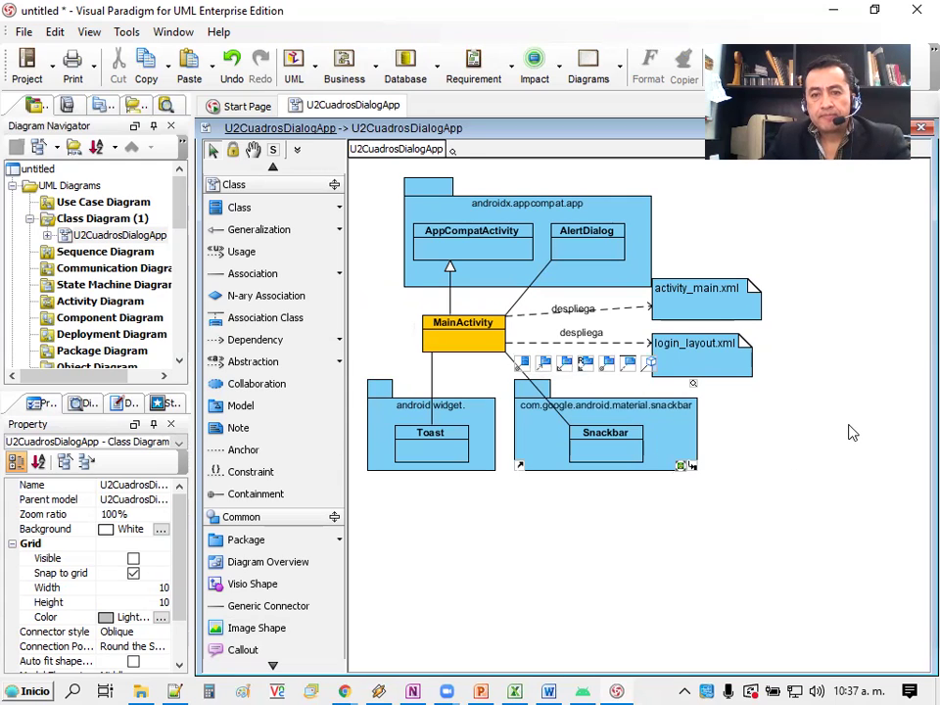
Step: Set the fill color of the activity_main.xml note to Light gray
{"action": "left_click", "coordinate": [701, 303]}
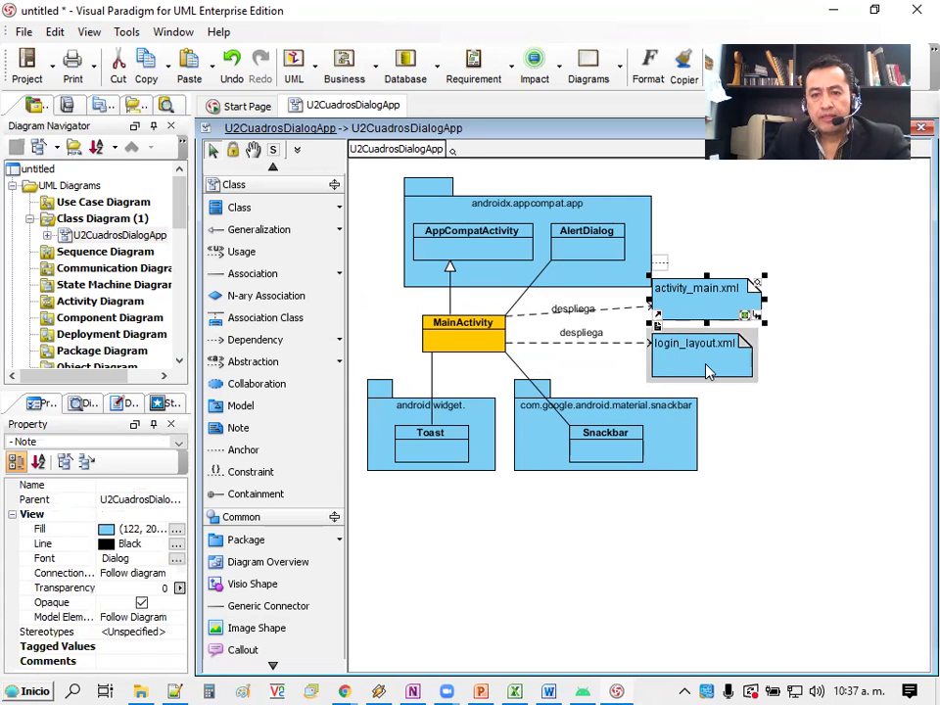
{"action": "left_click", "coordinate": [176, 530]}
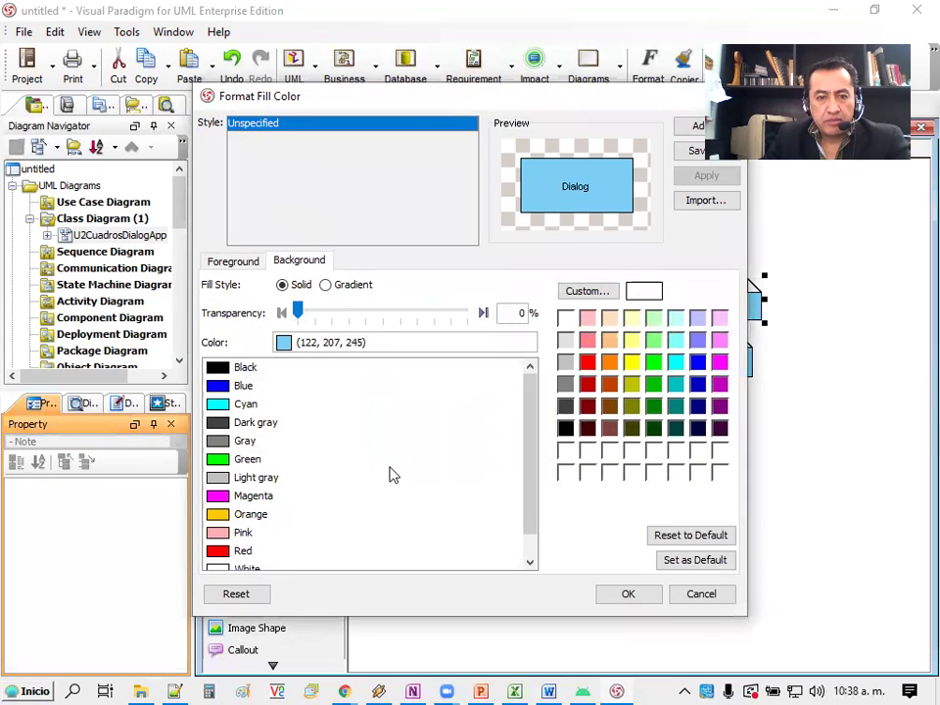
{"action": "left_click", "coordinate": [252, 477]}
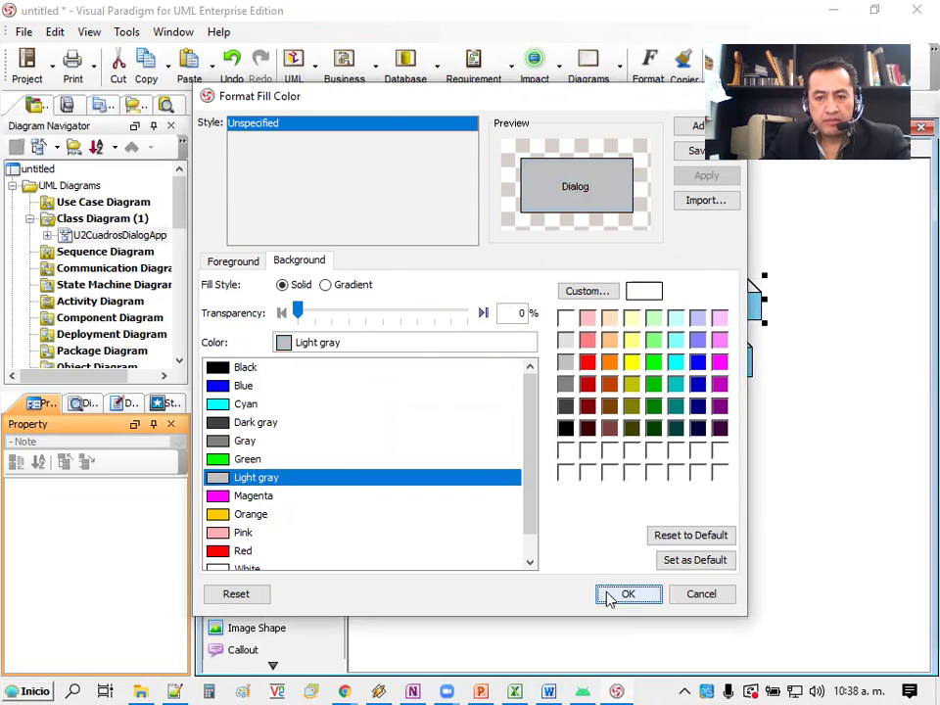
{"action": "left_click", "coordinate": [609, 595]}
Step: Set the fill color of the login_layout.xml note to Light gray and deselect it
{"action": "left_click", "coordinate": [676, 368]}
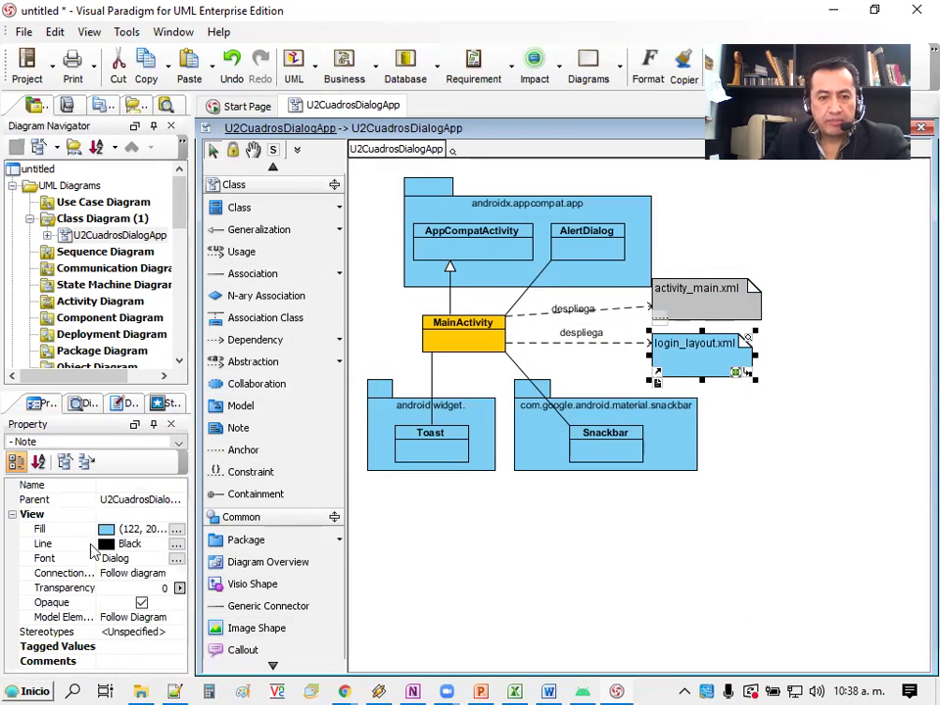
{"action": "left_click", "coordinate": [177, 529]}
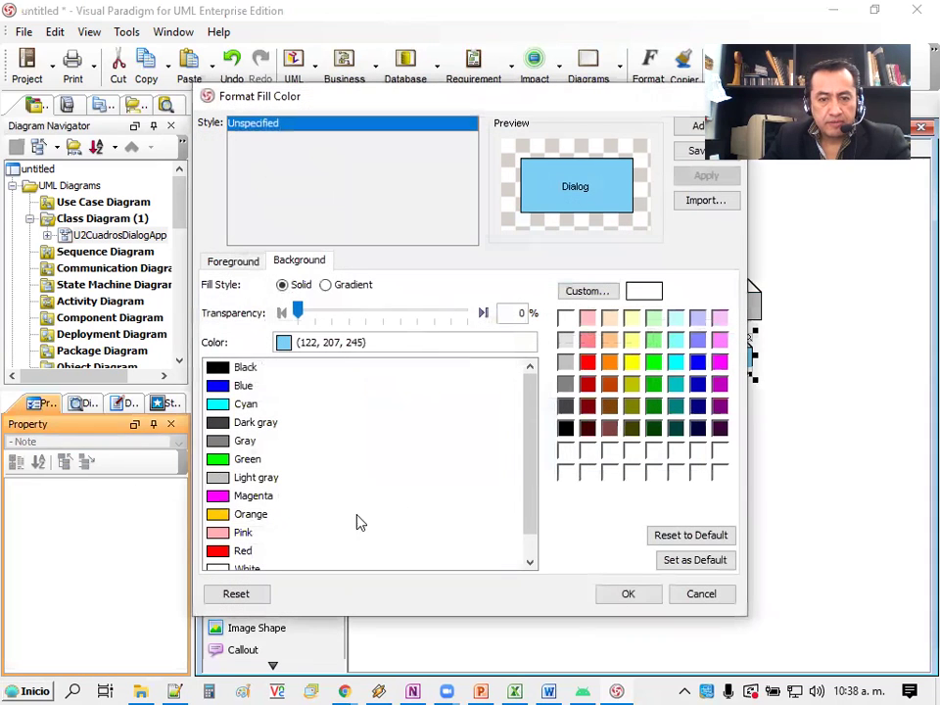
{"action": "left_click", "coordinate": [248, 480]}
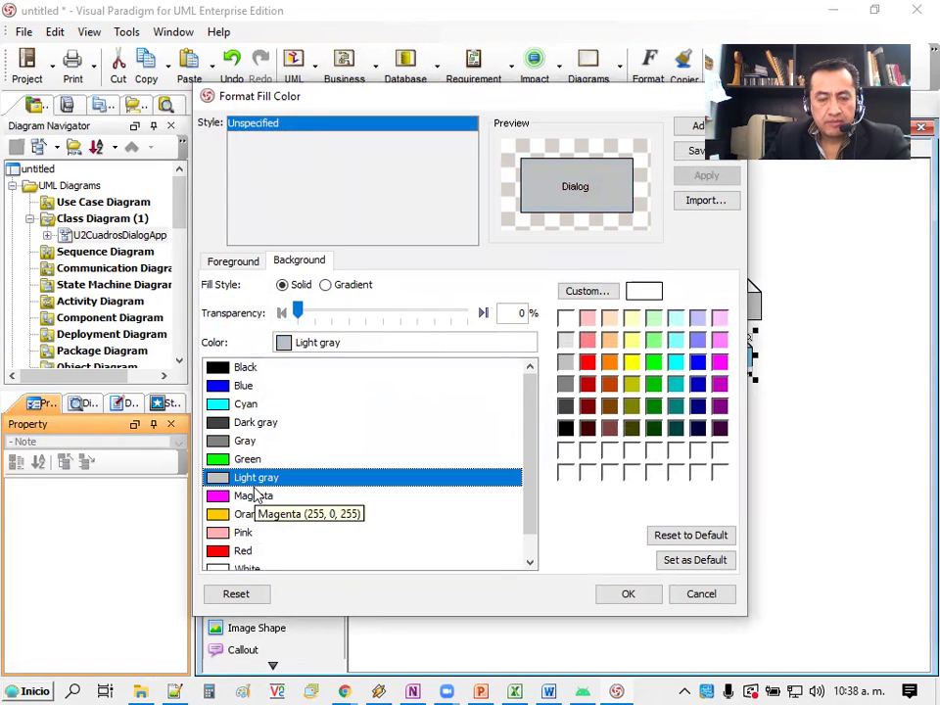
{"action": "left_click", "coordinate": [609, 595]}
{"action": "left_click", "coordinate": [580, 623]}
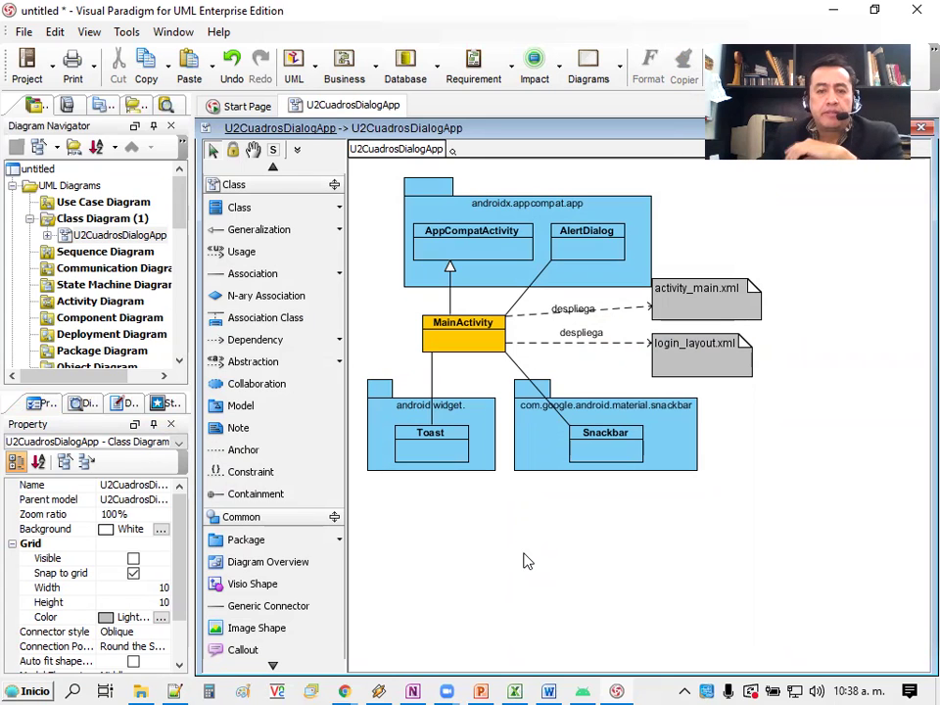
Step: Save the project to the workspace under the file name ANDR-2022A-Diagramas de clases.vpp
{"action": "left_click", "coordinate": [24, 31]}
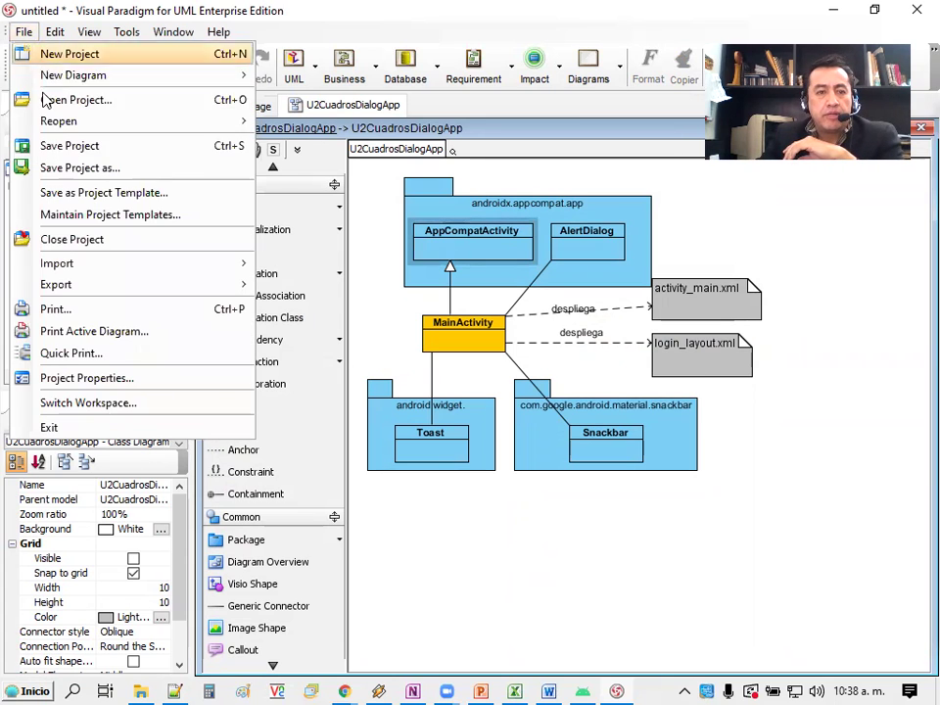
{"action": "left_click", "coordinate": [88, 169]}
{"action": "left_click", "coordinate": [386, 279]}
{"action": "key", "text": "Left"}
{"action": "key", "text": "Left"}
{"action": "key", "text": "Left"}
{"action": "key", "text": "Left"}
{"action": "key", "text": "shift+Left"}
{"action": "key", "text": "shift+Left"}
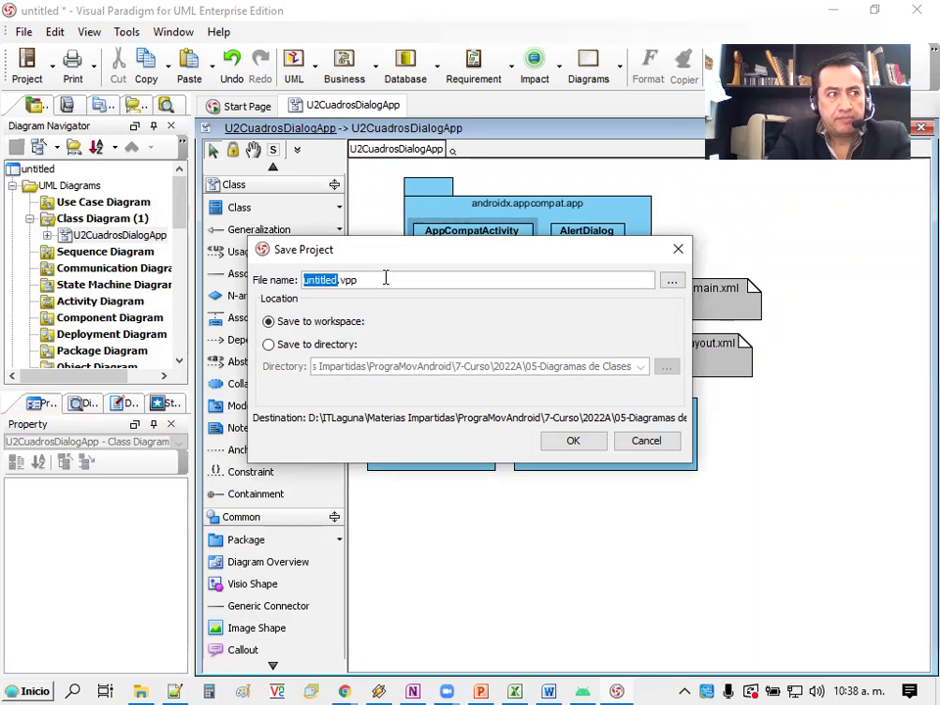
{"action": "type", "text": "ANDR-20"}
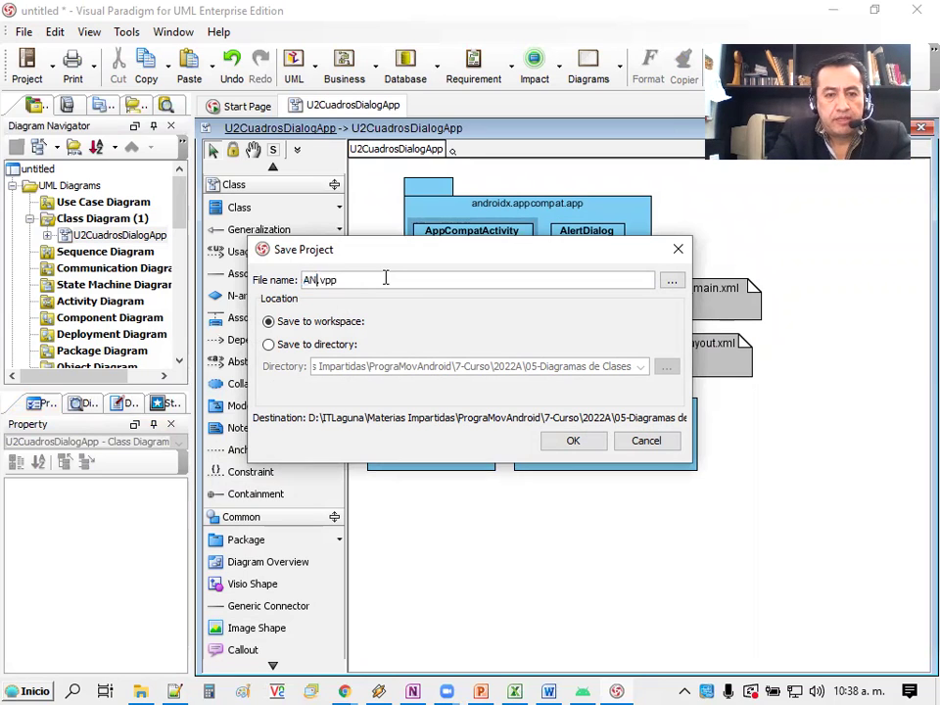
{"action": "type", "text": "22A-"}
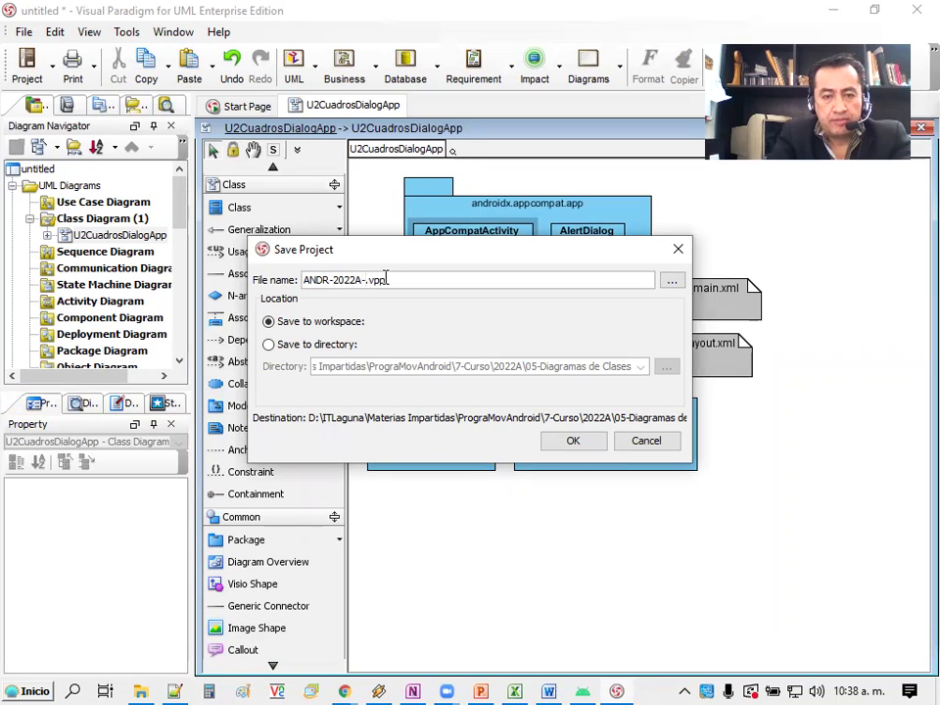
{"action": "type", "text": "Diagramas de cl"}
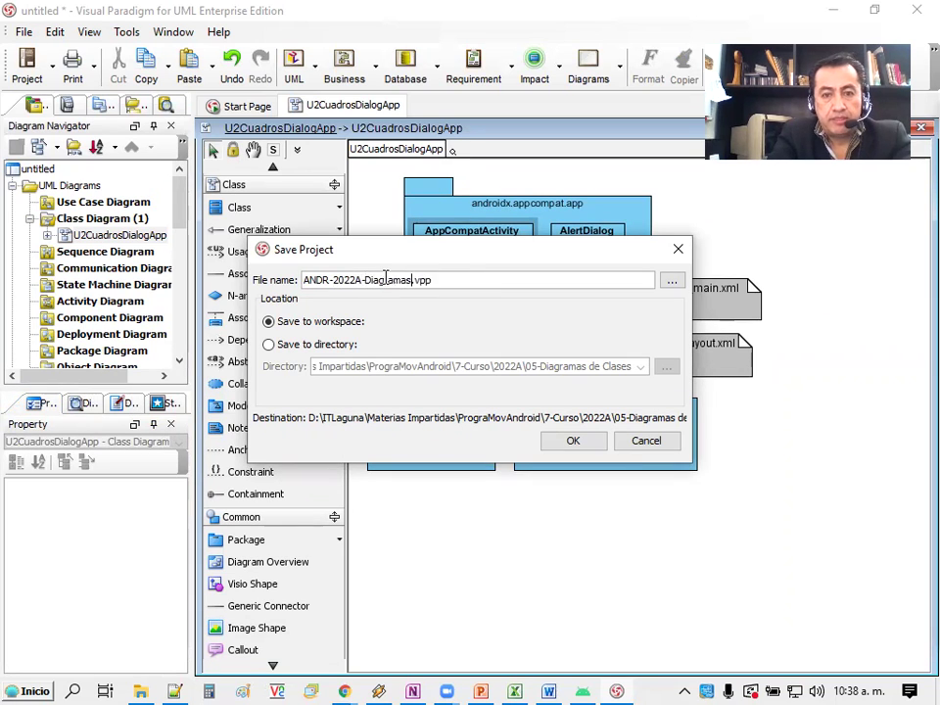
{"action": "type", "text": "ases"}
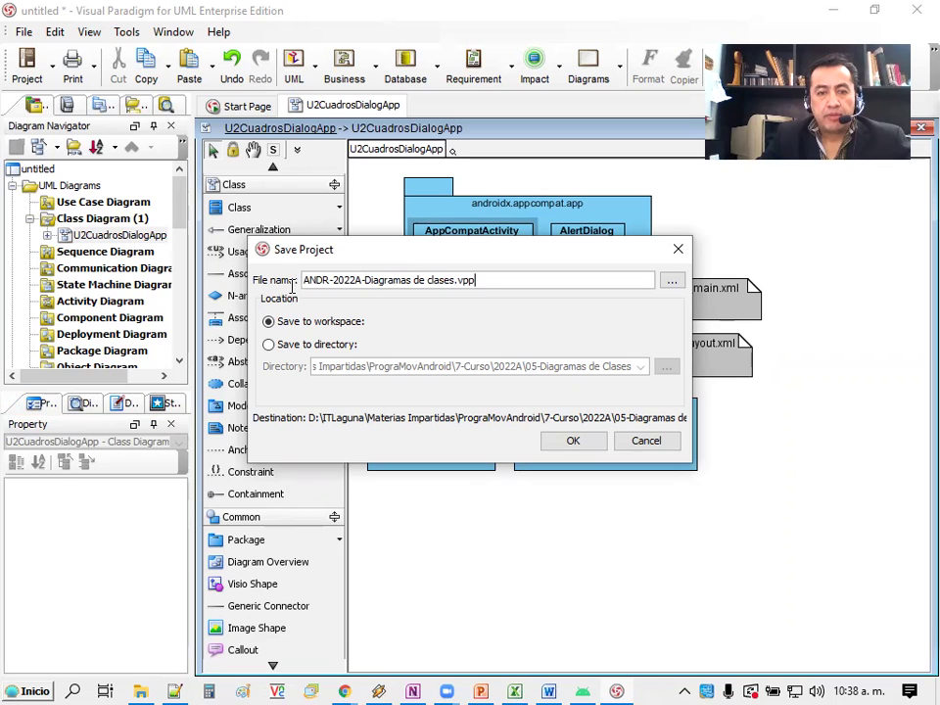
{"action": "left_click", "coordinate": [557, 447]}
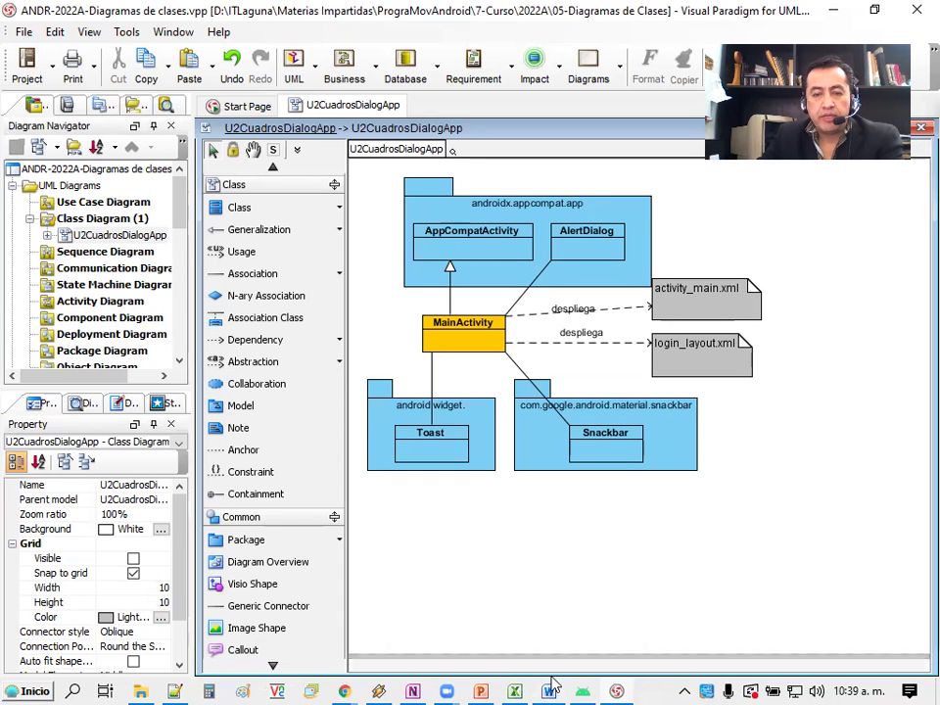
{"action": "mouse_move", "coordinate": [553, 687]}
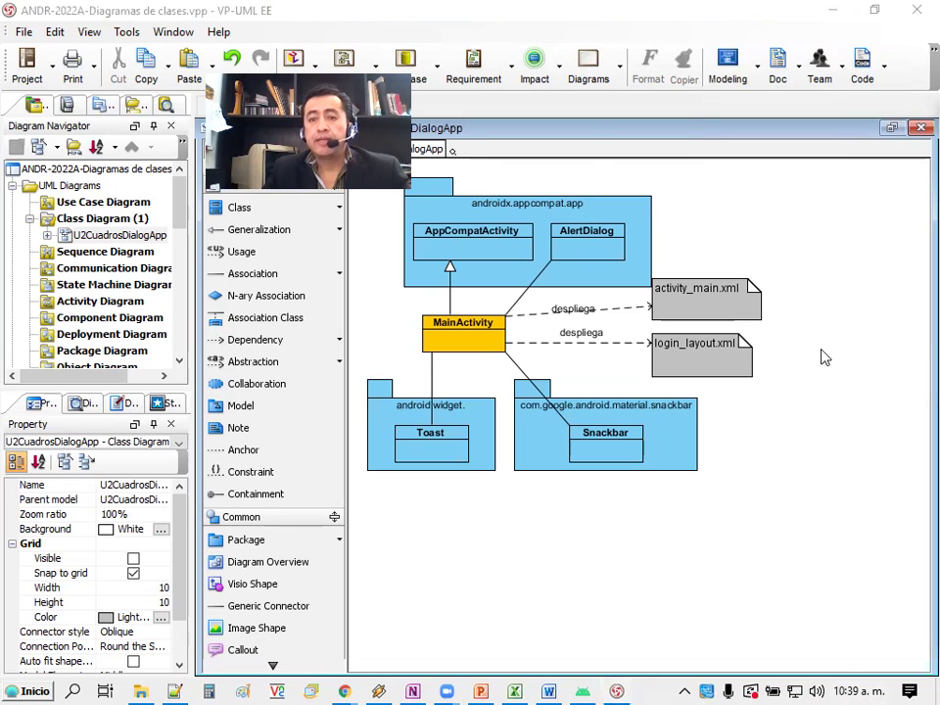
{"action": "key", "text": "super+alt+d"}
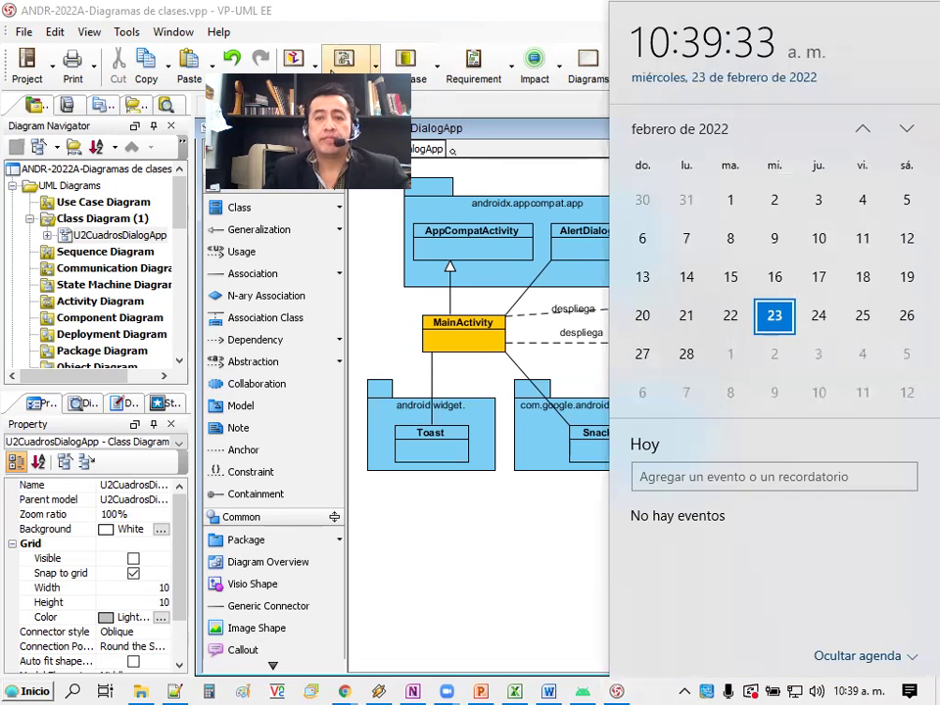
Step: Dismiss the calendar overlay and start exporting the U2CuadrosDialogApp class diagram as an image
{"action": "left_click", "coordinate": [520, 550]}
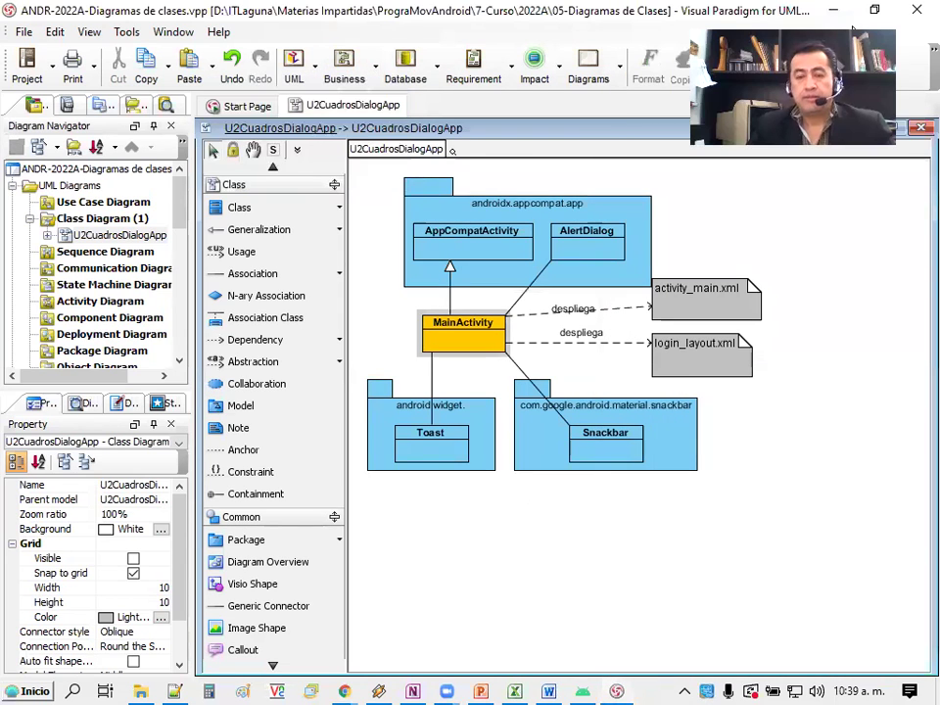
{"action": "left_click", "coordinate": [594, 498]}
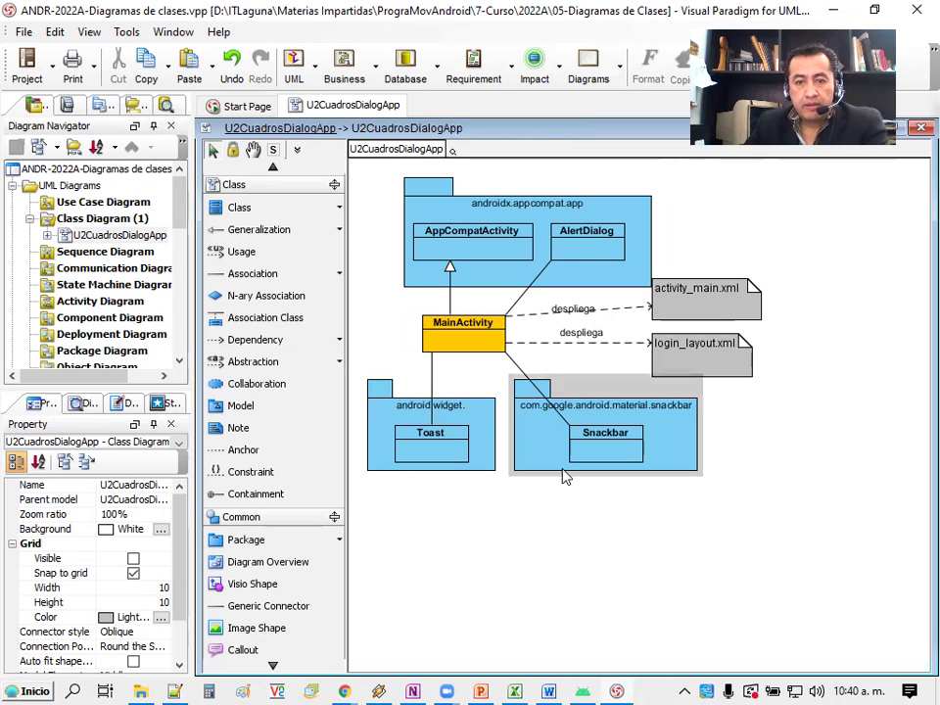
{"action": "right_click", "coordinate": [447, 510]}
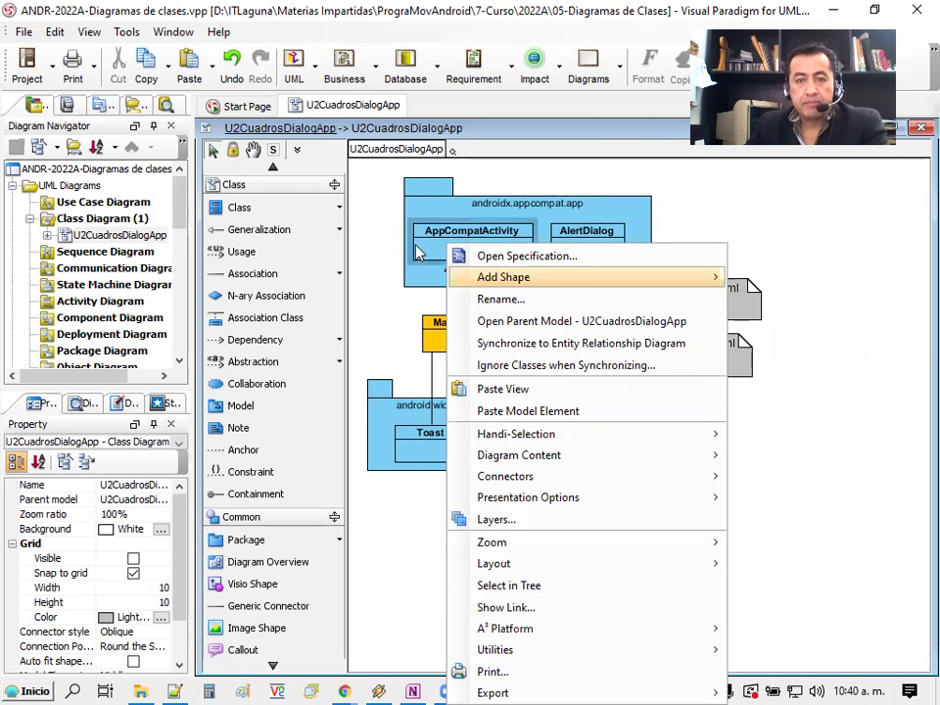
{"action": "mouse_move", "coordinate": [499, 681]}
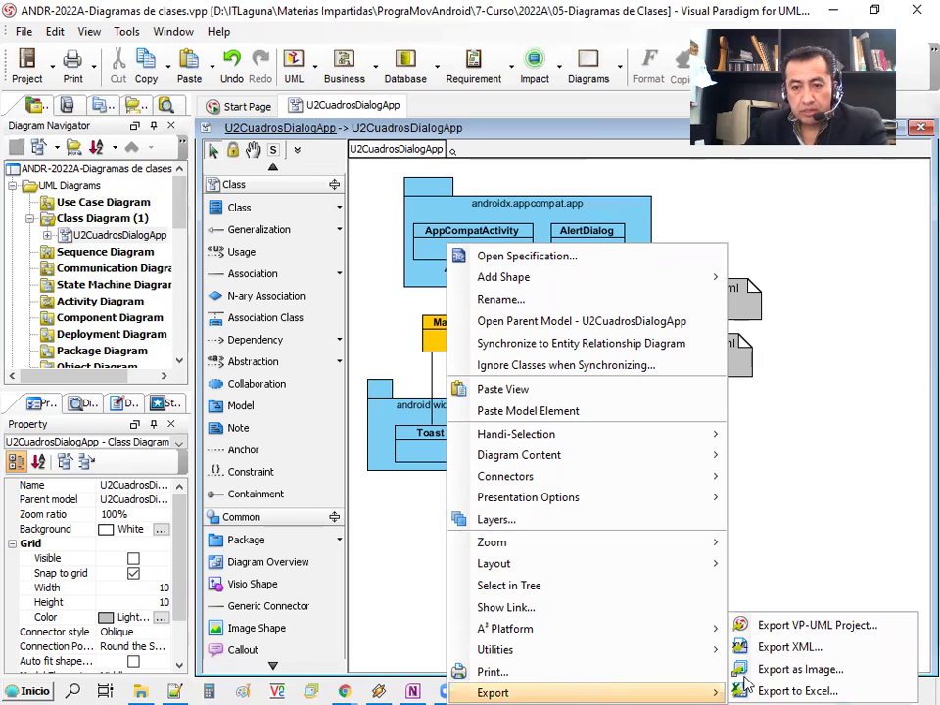
{"action": "left_click", "coordinate": [809, 674]}
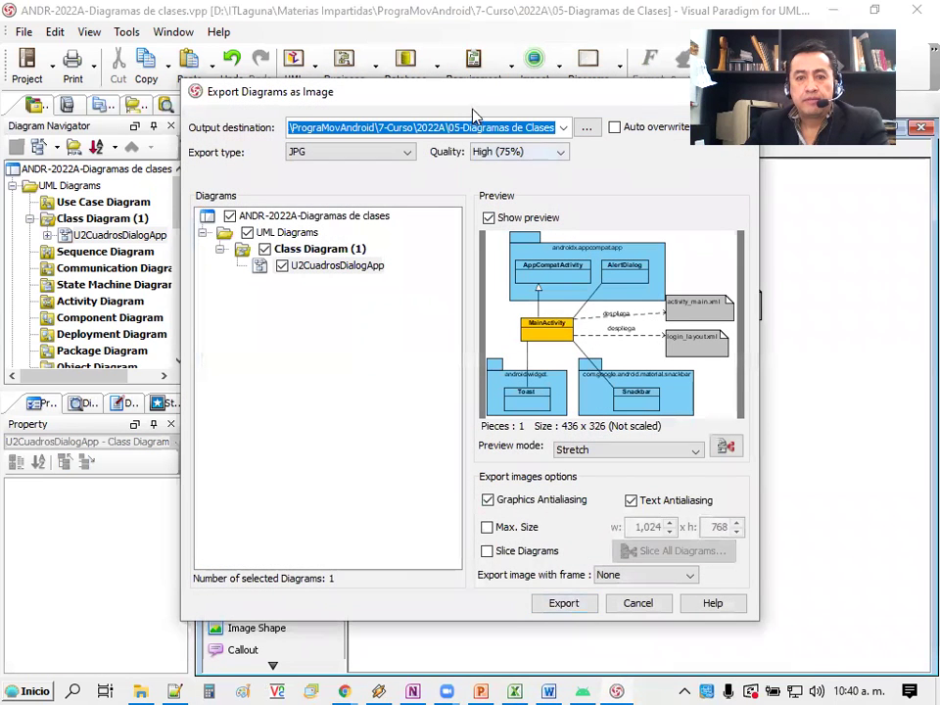
{"action": "left_click_drag", "start_coordinate": [466, 101], "coordinate": [393, 104]}
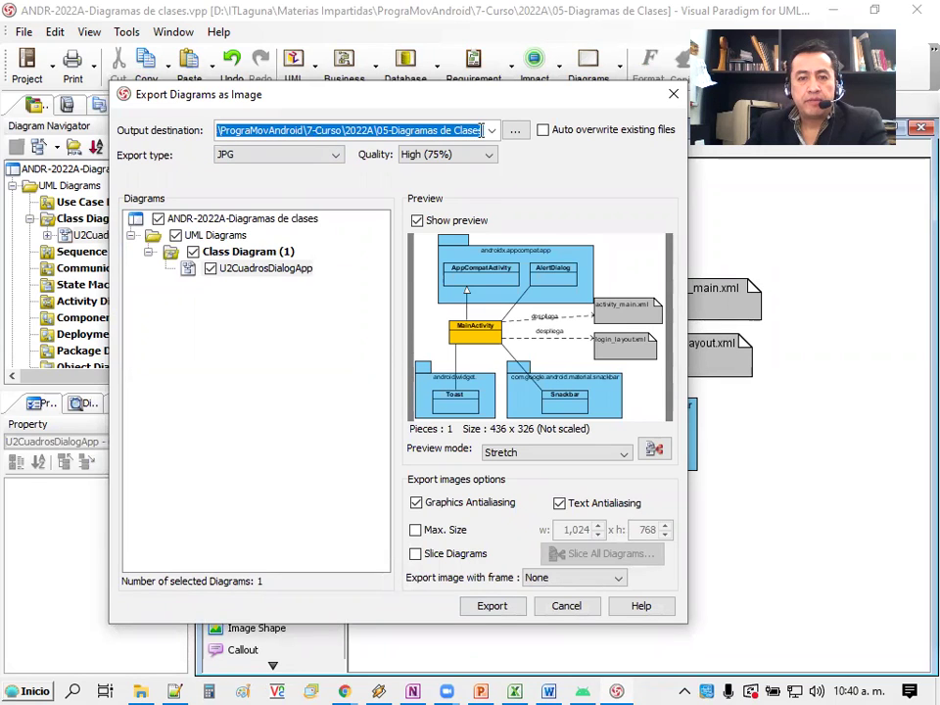
Step: Keep the JPG export type, set the preview mode to Real size(max: 1024x768), and export the U2CuadrosDialogApp diagram
{"action": "left_click", "coordinate": [232, 154]}
{"action": "left_click", "coordinate": [238, 155]}
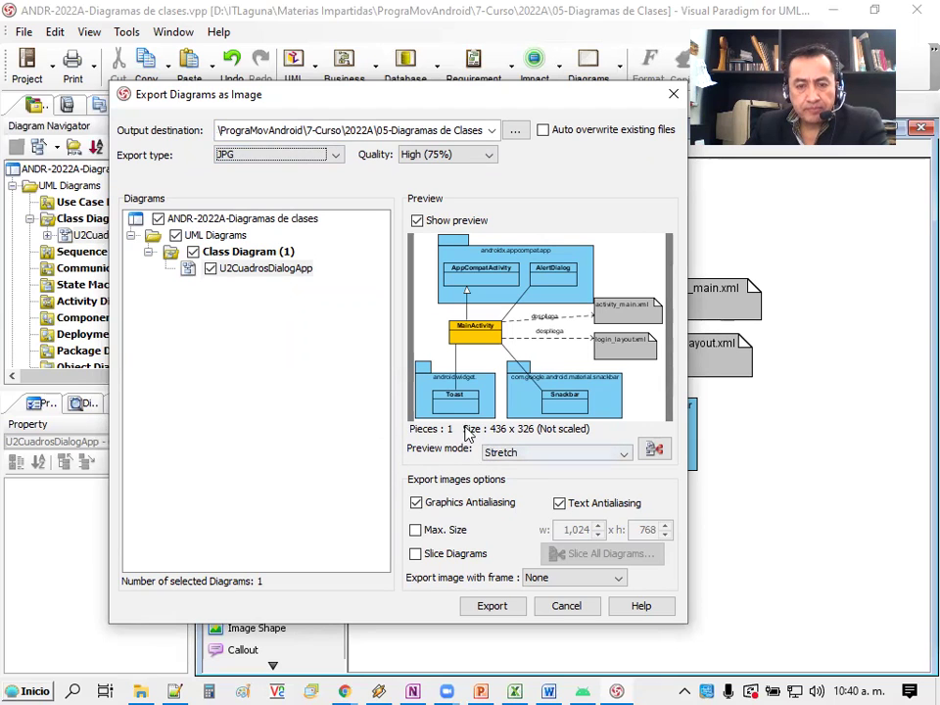
{"action": "left_click", "coordinate": [554, 453]}
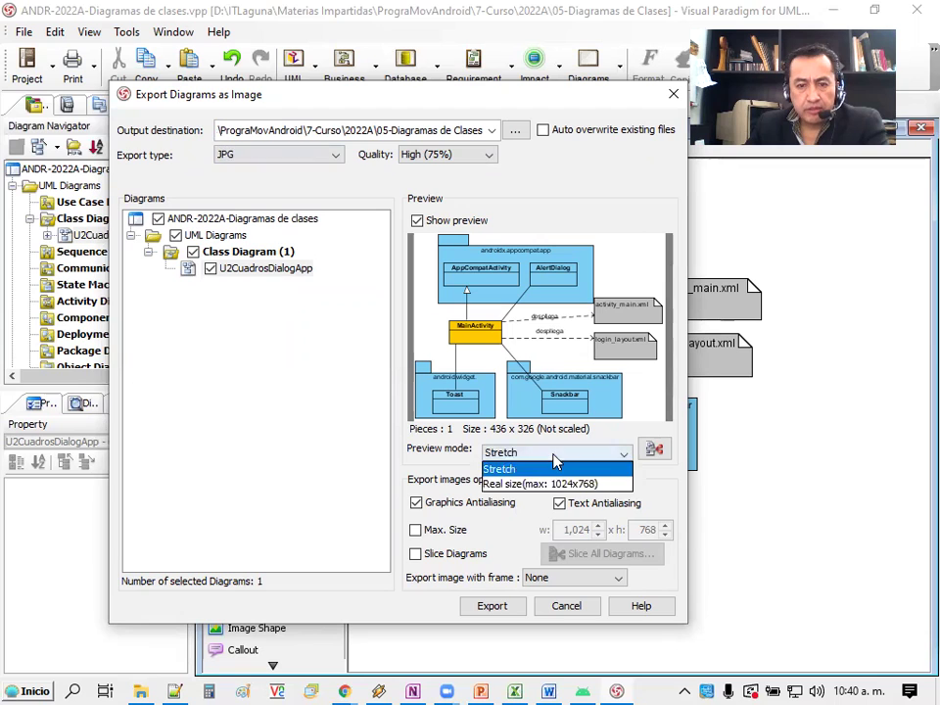
{"action": "left_click", "coordinate": [508, 484]}
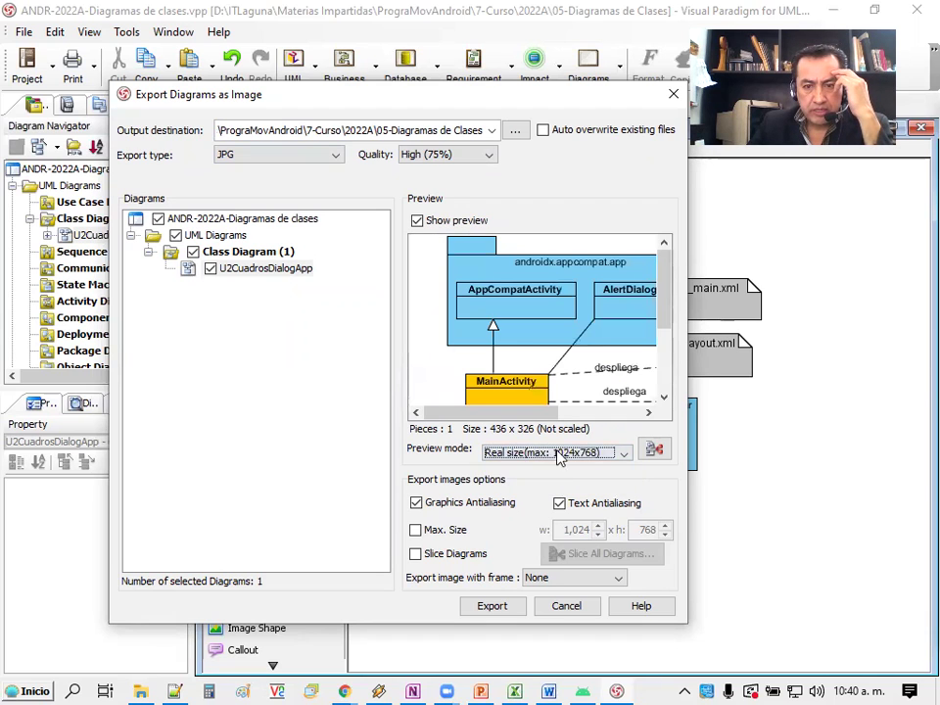
{"action": "left_click", "coordinate": [503, 608]}
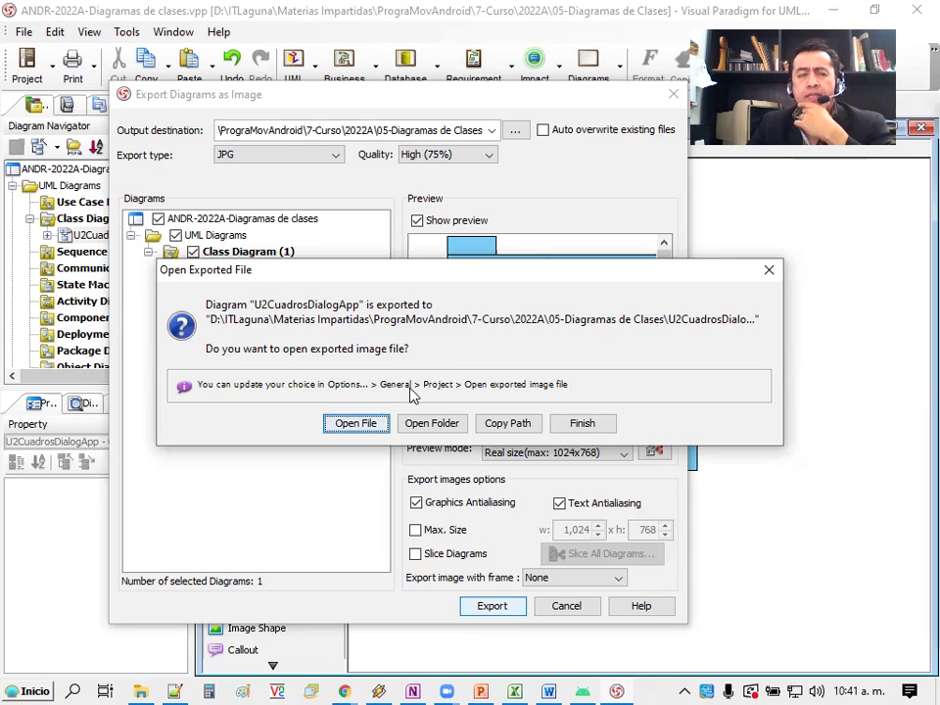
Step: Switch to Android Studio, check the layout files of the U2CuadrosDialogoApp project up to login_layout.xml, and return to Visual Paradigm
{"action": "left_click", "coordinate": [591, 685]}
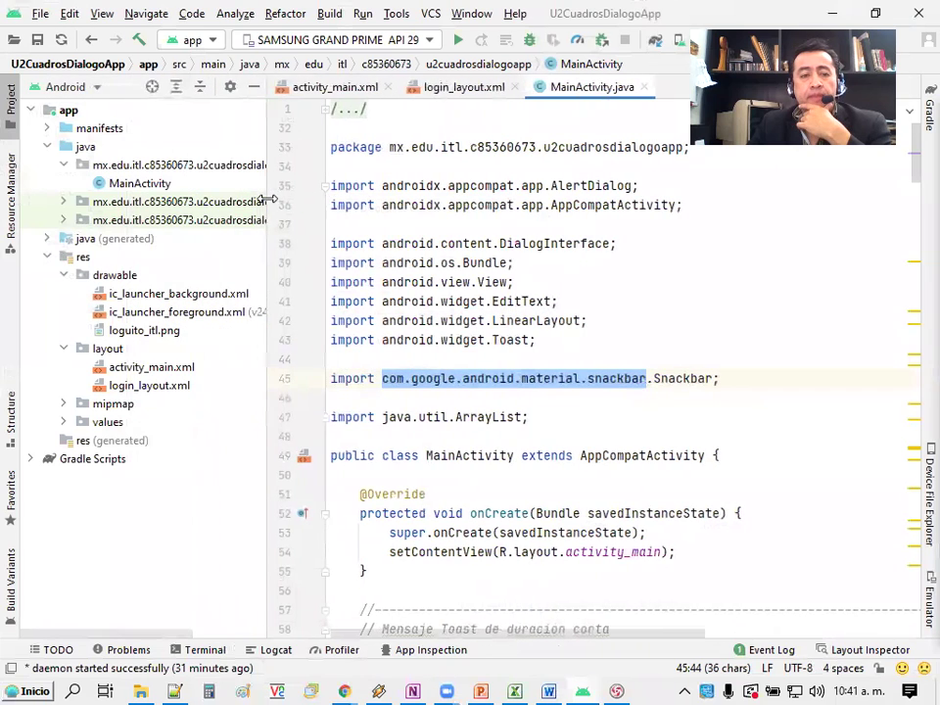
{"action": "left_click", "coordinate": [104, 350]}
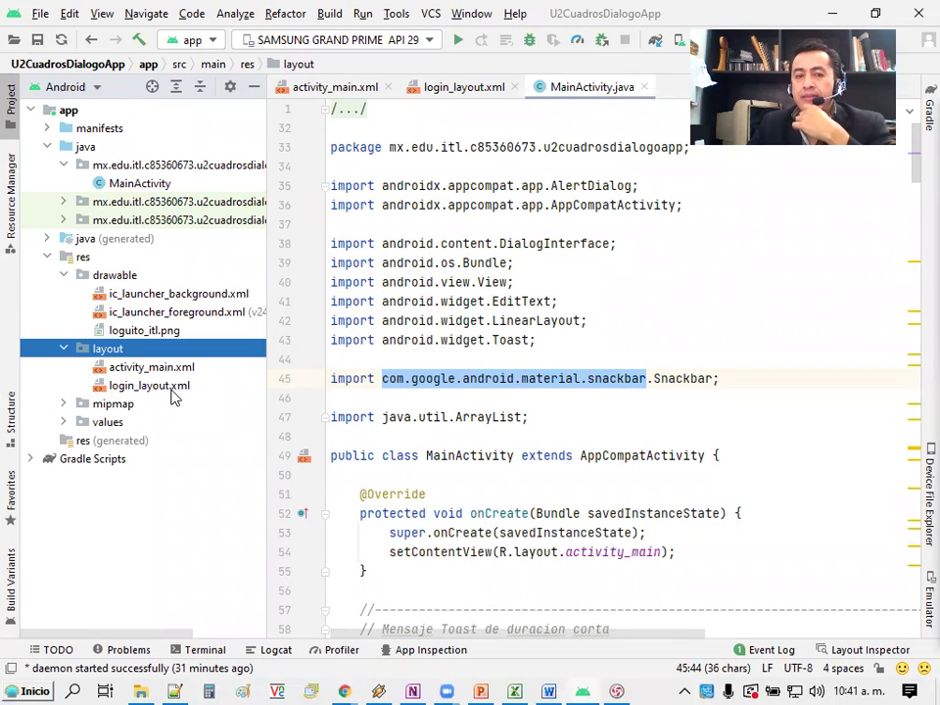
{"action": "left_click", "coordinate": [179, 389]}
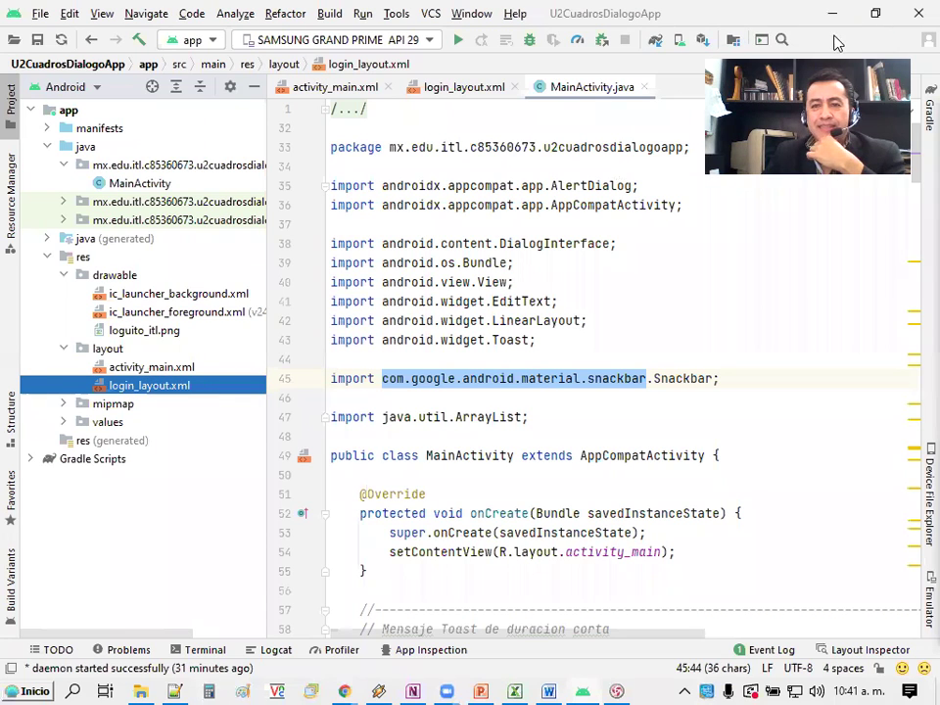
{"action": "key", "text": "alt+Tab"}
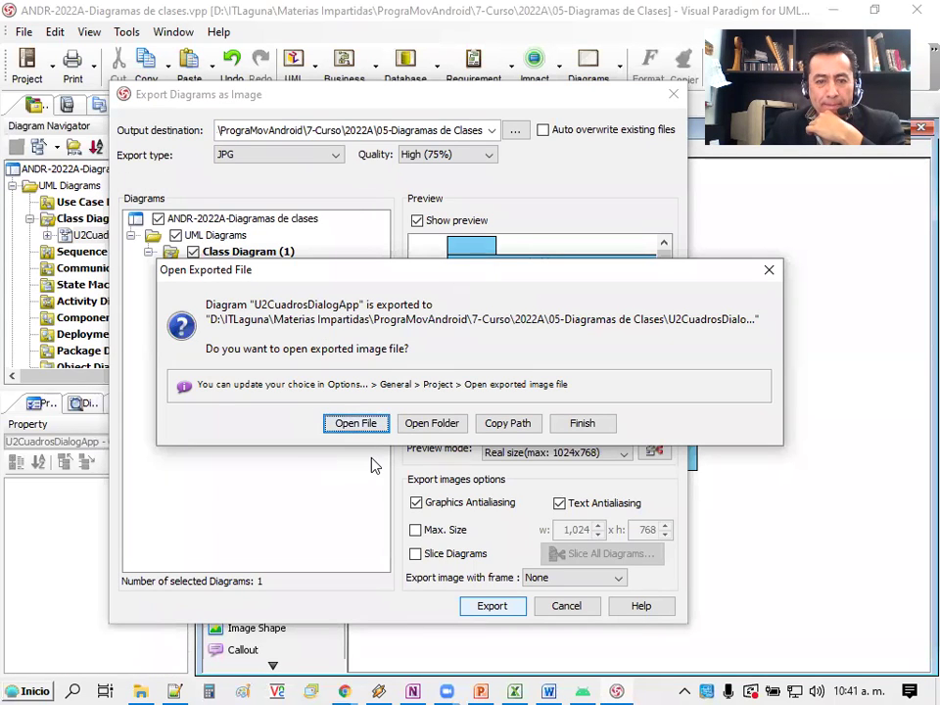
Step: Open the folder containing the exported diagram and view the image U2CuadrosDialogApp.jpg
{"action": "left_click", "coordinate": [427, 431]}
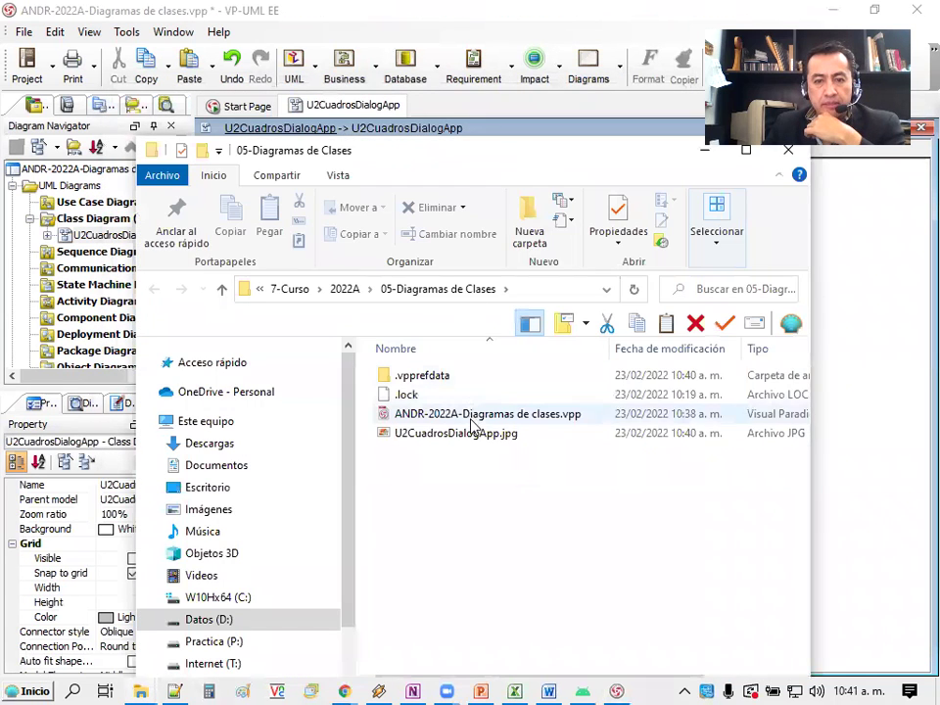
{"action": "left_click", "coordinate": [452, 419]}
{"action": "left_click", "coordinate": [475, 438]}
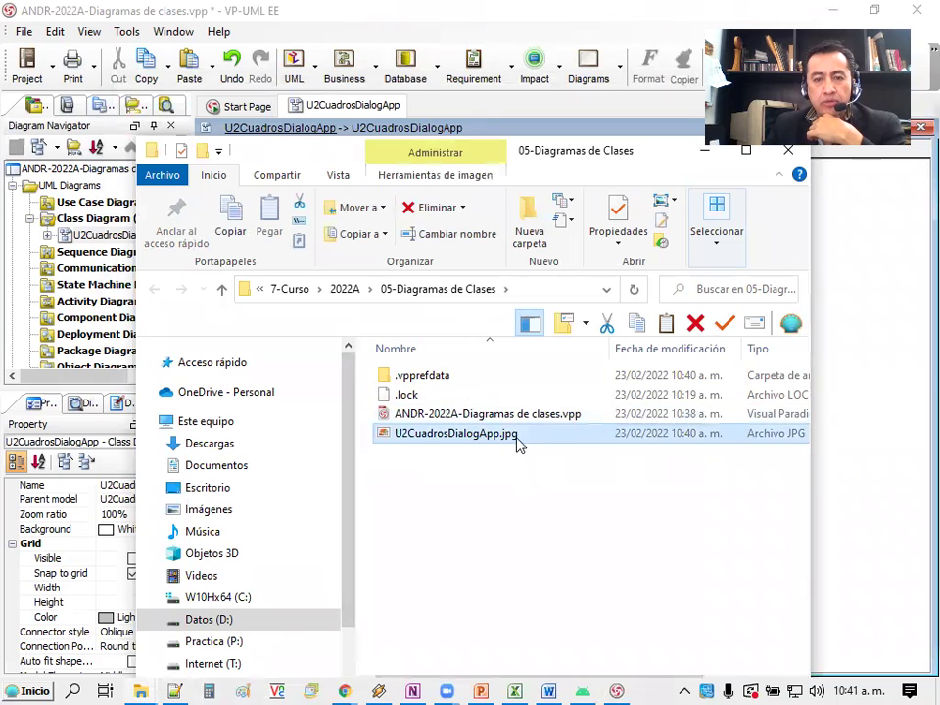
{"action": "double_click", "coordinate": [510, 442]}
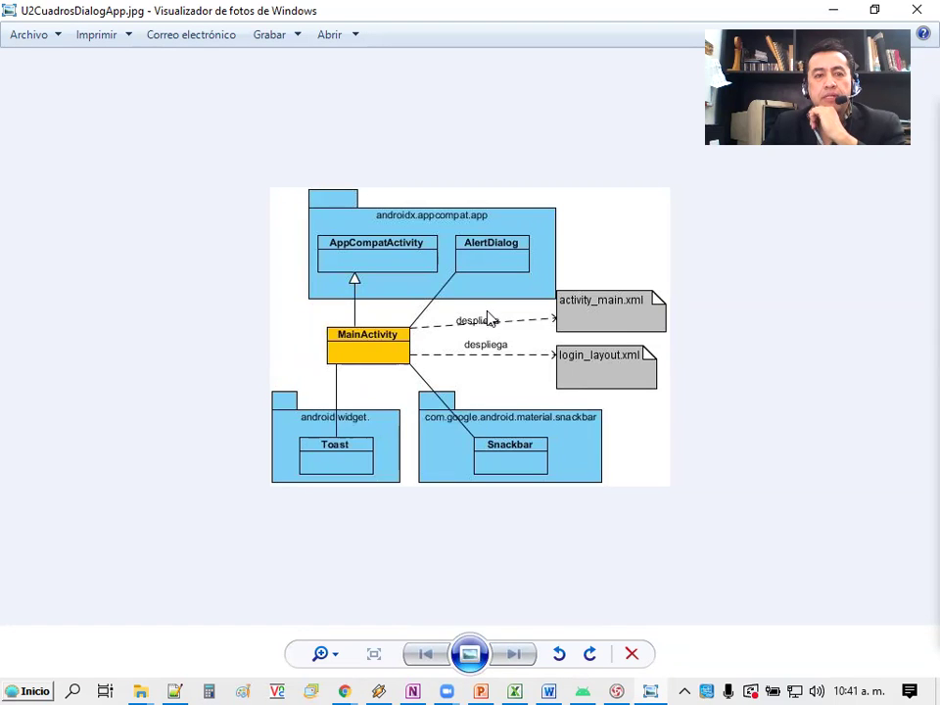
{"action": "left_click", "coordinate": [55, 37]}
{"action": "left_click", "coordinate": [56, 114]}
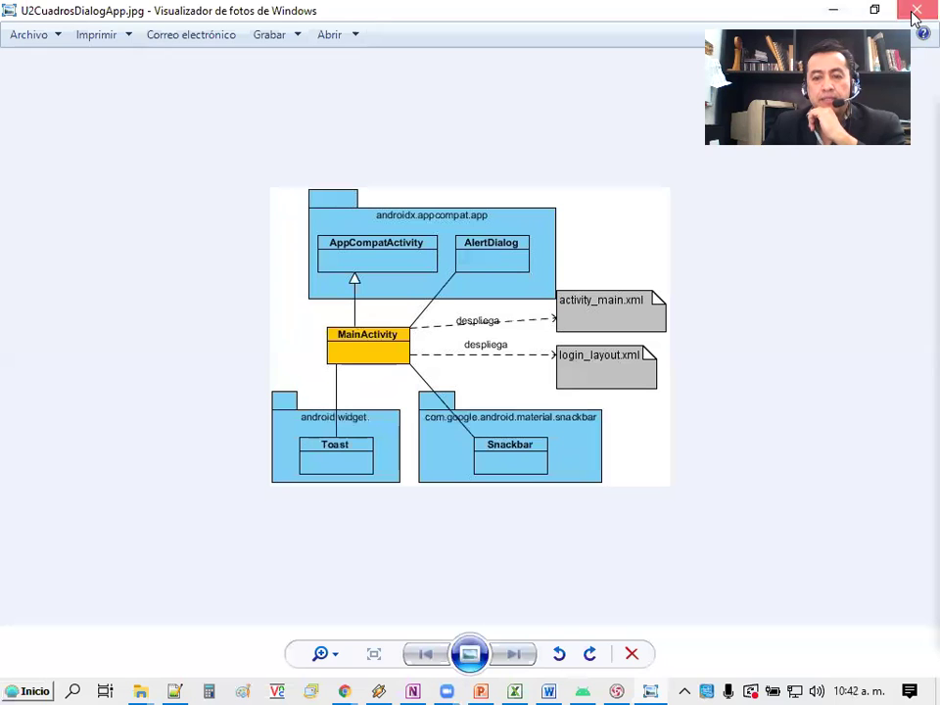
Step: Switch to the Word document, select the blank line below the Diseño heading and copy the path of the 05-Diagramas de Clases folder
{"action": "left_click", "coordinate": [549, 692]}
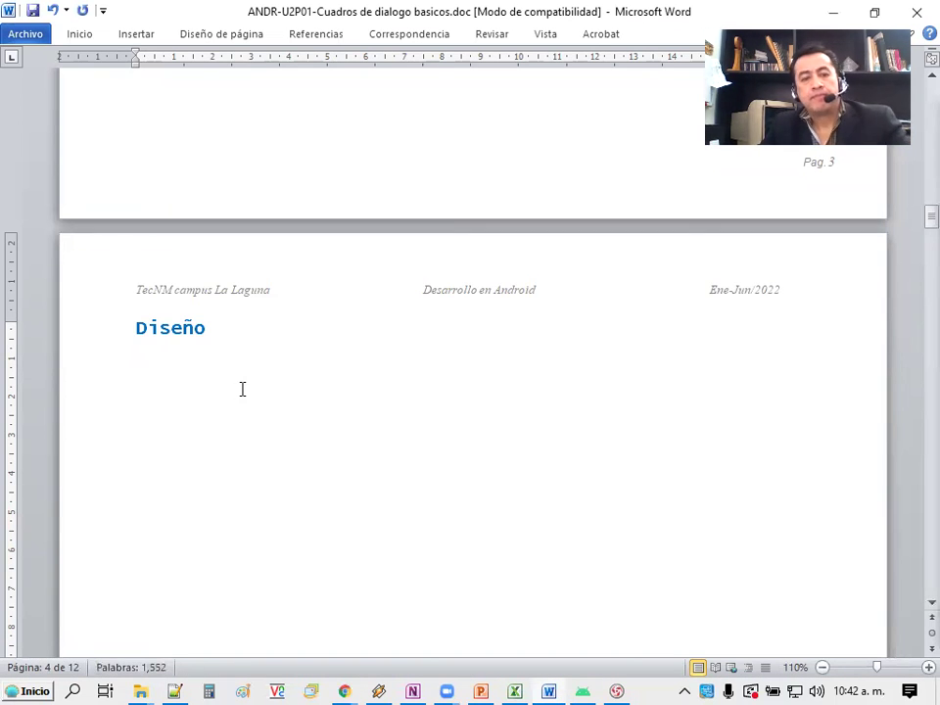
{"action": "key", "text": "shift+Right"}
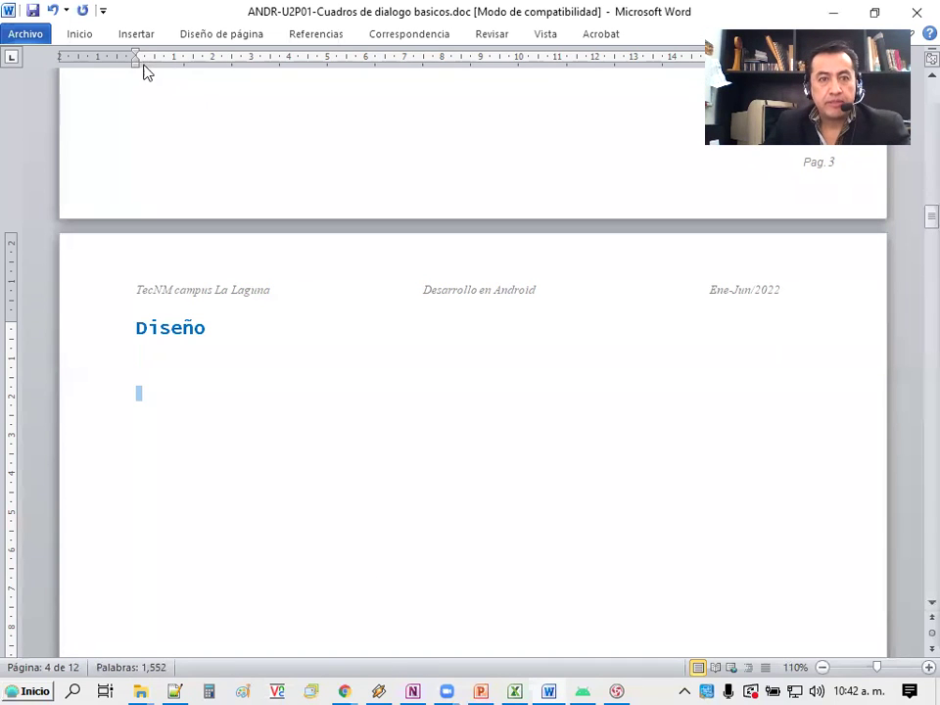
{"action": "left_click", "coordinate": [138, 36]}
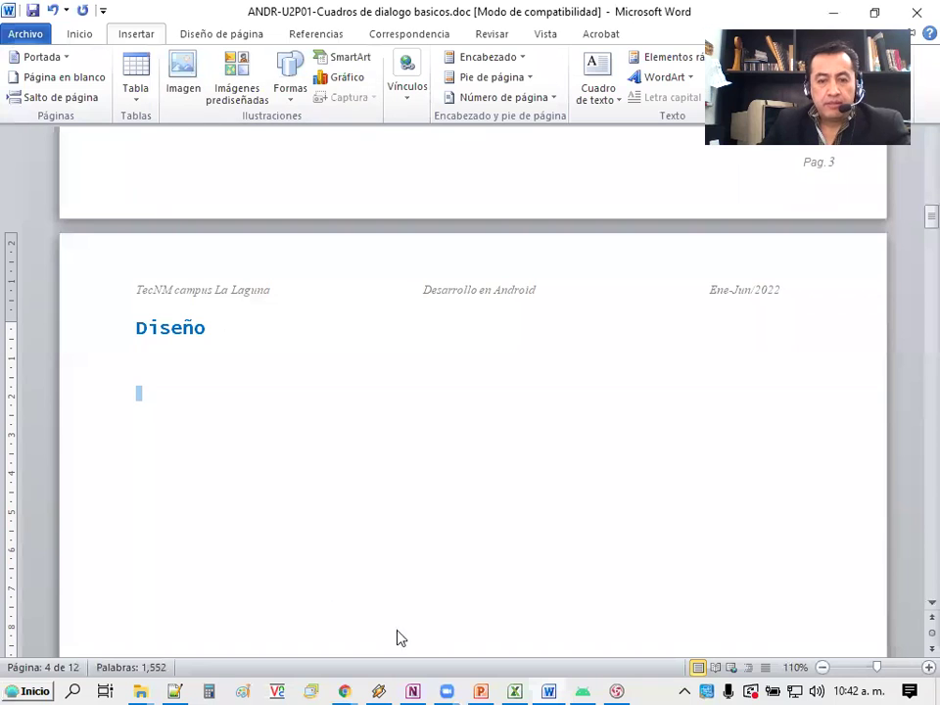
{"action": "left_click", "coordinate": [141, 691]}
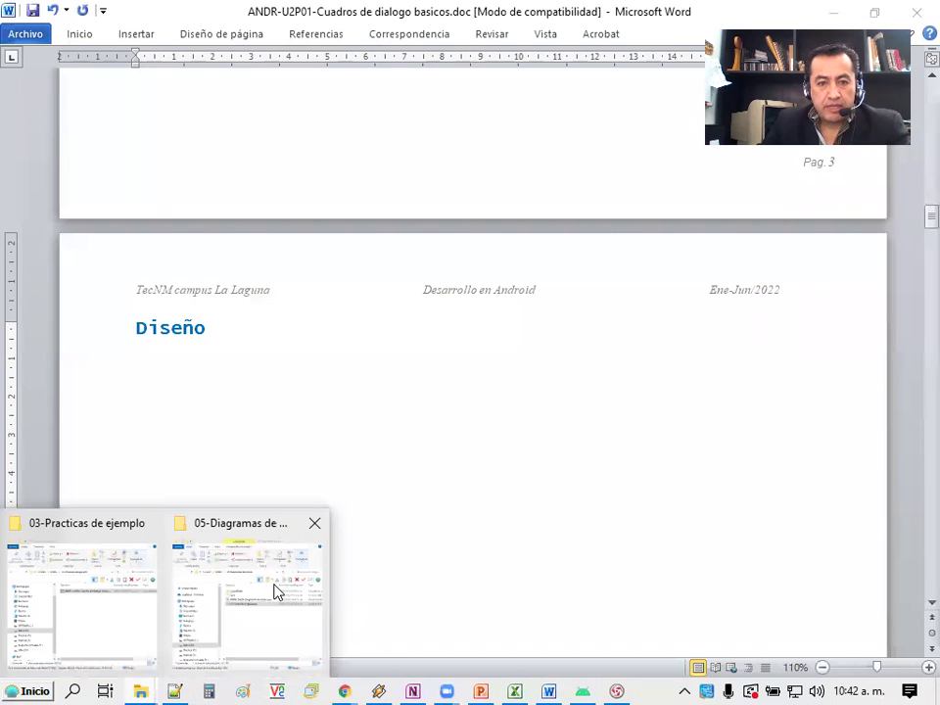
{"action": "left_click", "coordinate": [276, 591]}
{"action": "left_click", "coordinate": [533, 292]}
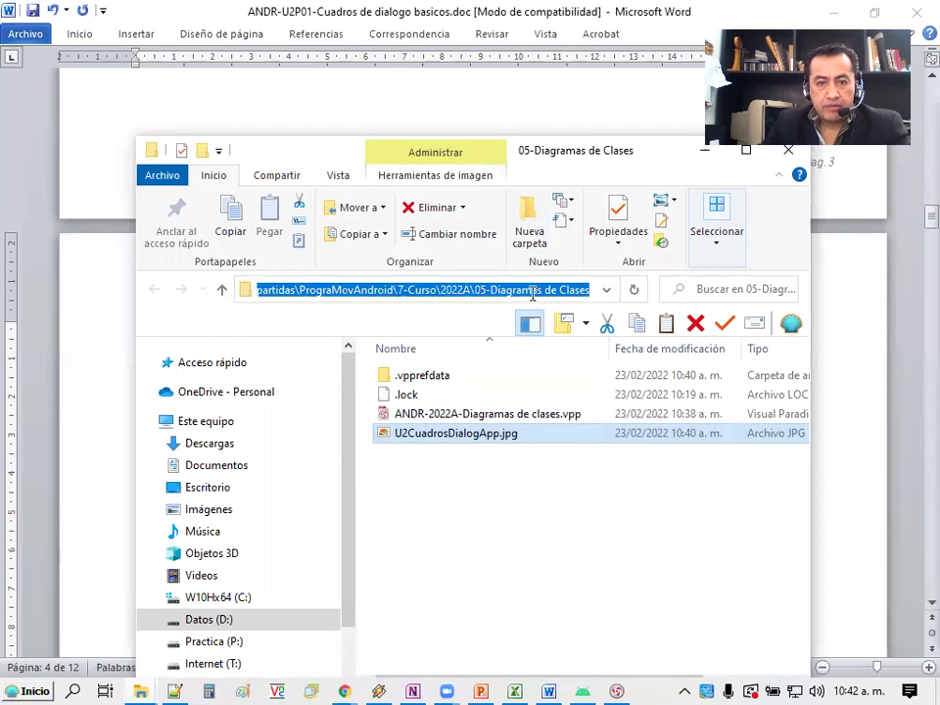
{"action": "left_click", "coordinate": [67, 90]}
Step: Insert the picture U2CuadrosDialogApp.jpg from the 05-Diagramas de Clases folder below the Diseño heading
{"action": "left_click", "coordinate": [76, 33]}
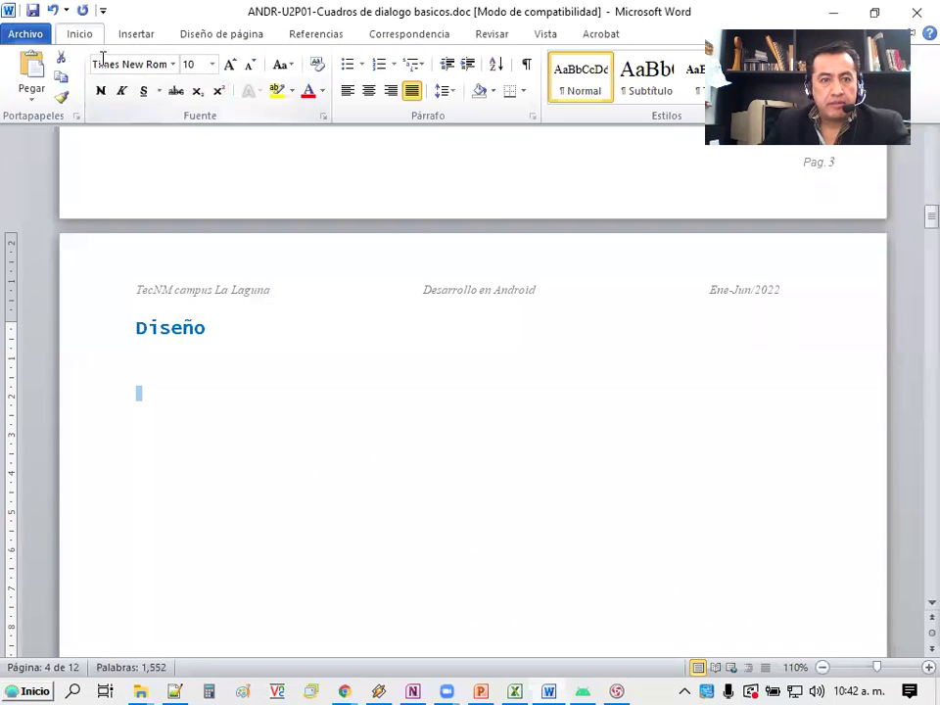
{"action": "left_click", "coordinate": [136, 33]}
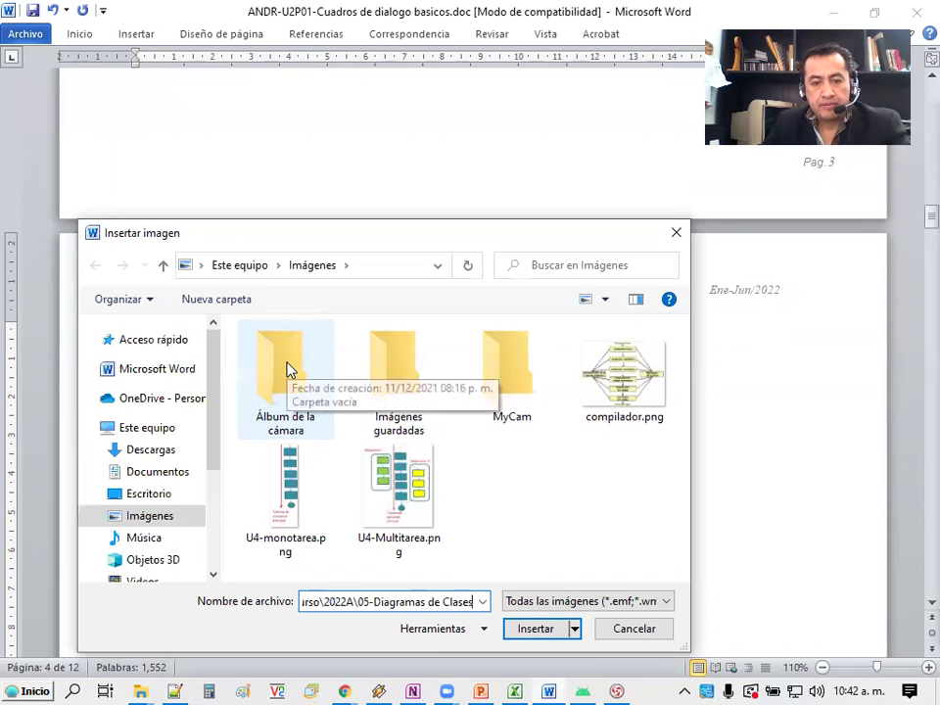
{"action": "key", "text": "Return"}
{"action": "left_click", "coordinate": [397, 392]}
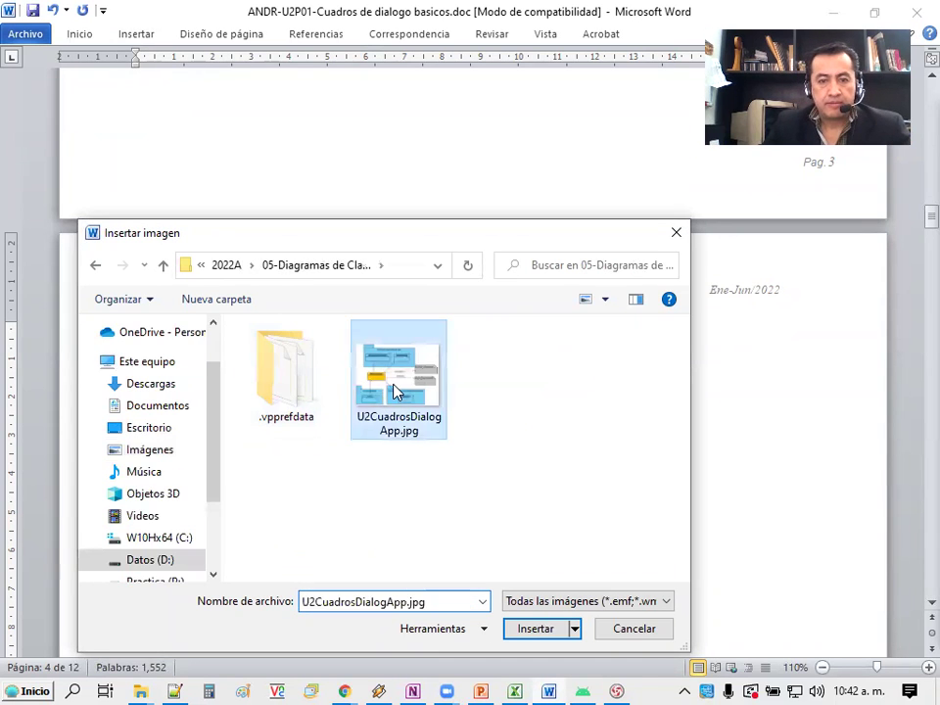
{"action": "double_click", "coordinate": [396, 392]}
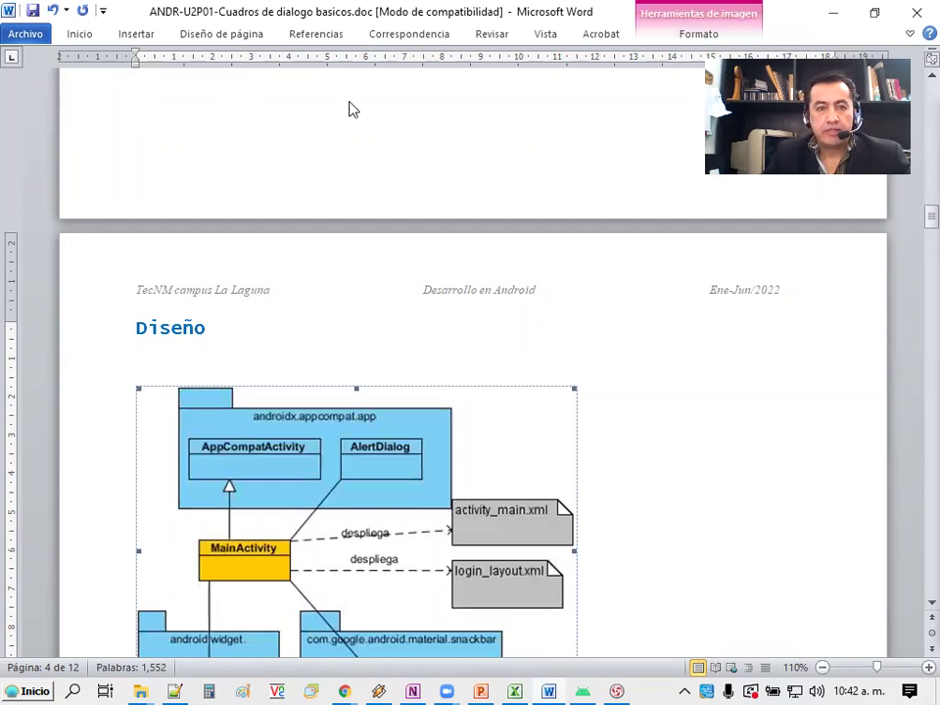
Step: Center the class diagram picture on the page and save the Word document
{"action": "key", "text": "ctrl+F1"}
{"action": "key", "text": "ctrl+t"}
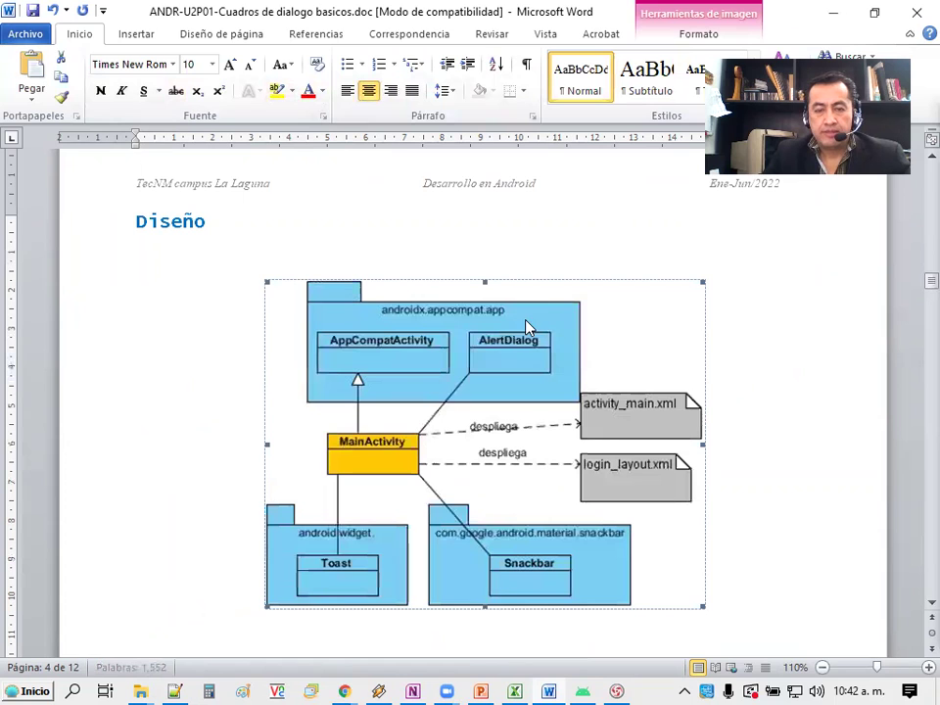
{"action": "left_click", "coordinate": [275, 229]}
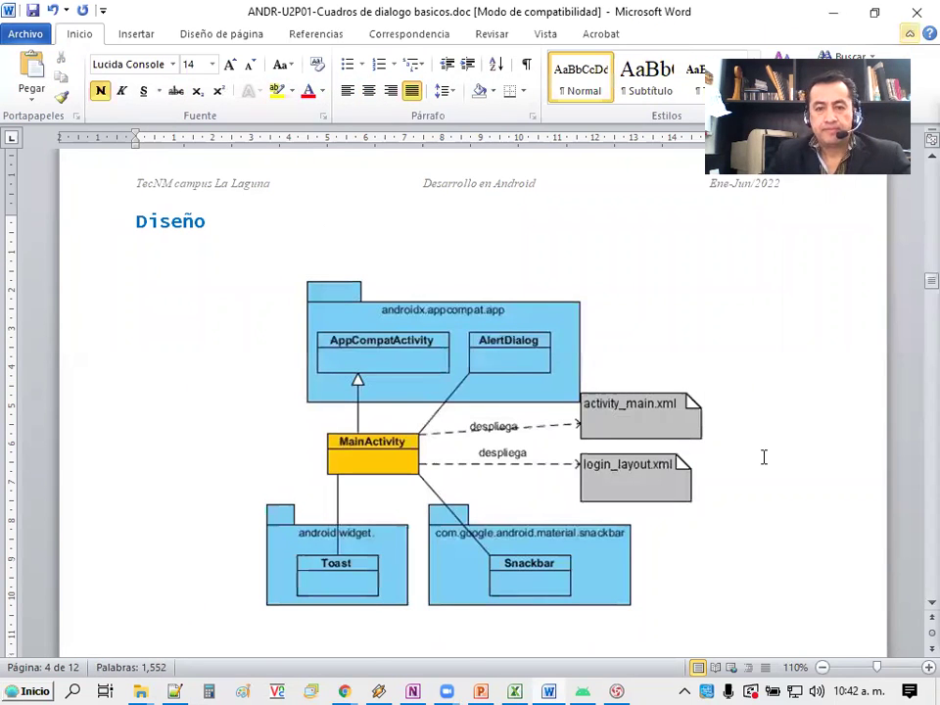
{"action": "key", "text": "ctrl+F1"}
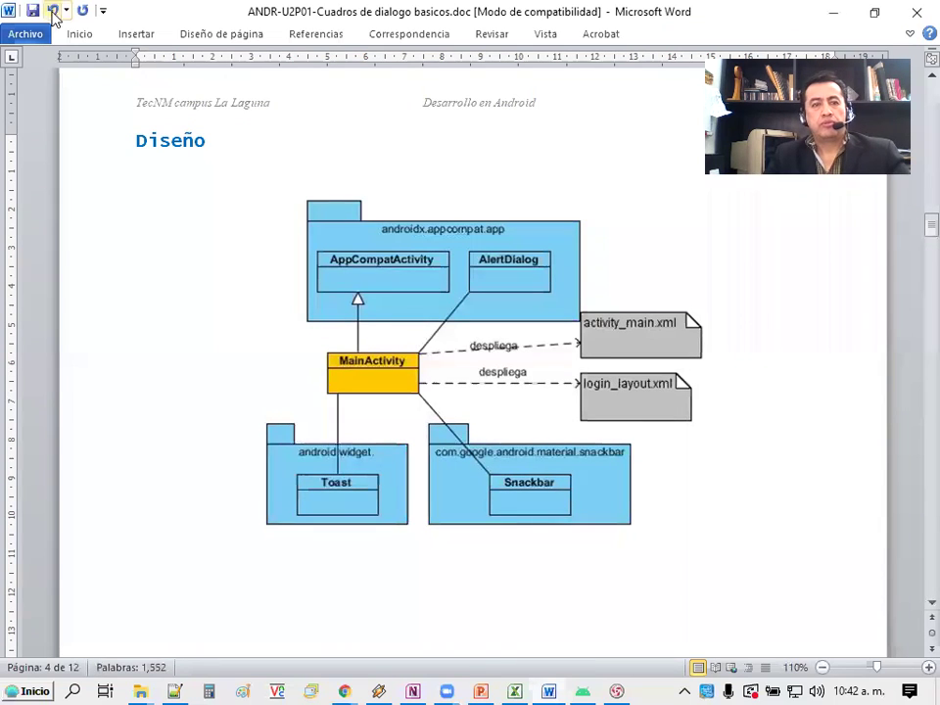
{"action": "left_click", "coordinate": [32, 12]}
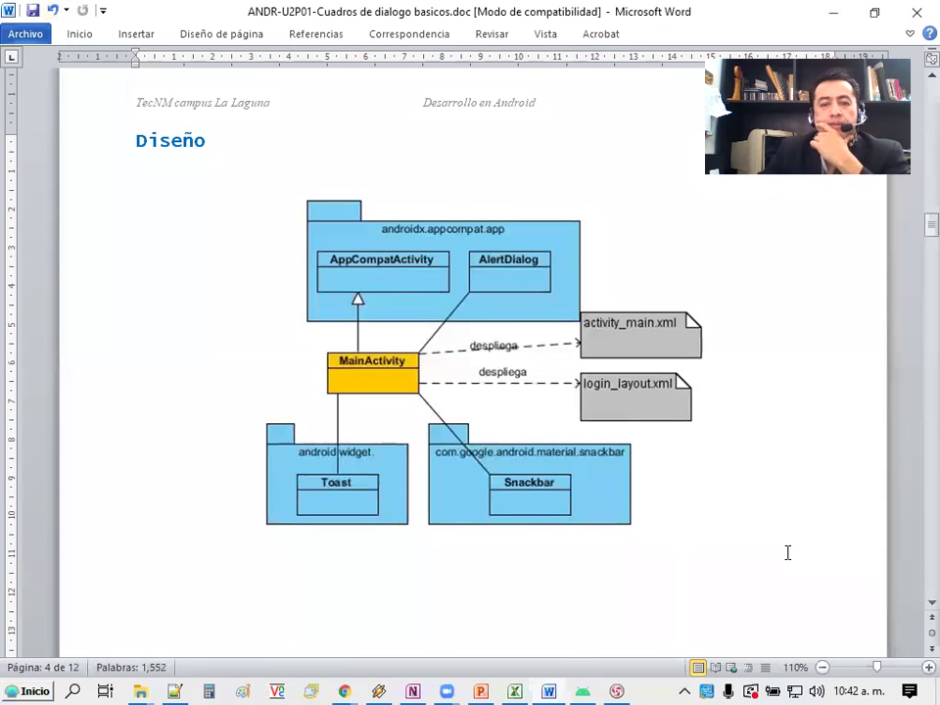
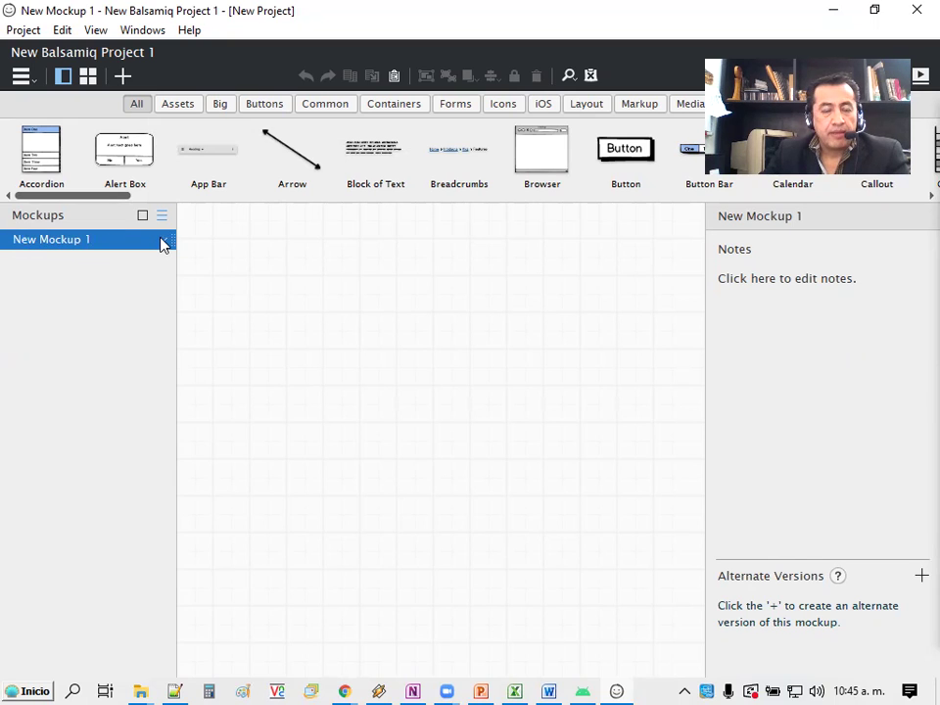
Step: Rename New Mockup 1 in the Balsamiq project as U2CuadrosDialogoApp
{"action": "left_click", "coordinate": [164, 243]}
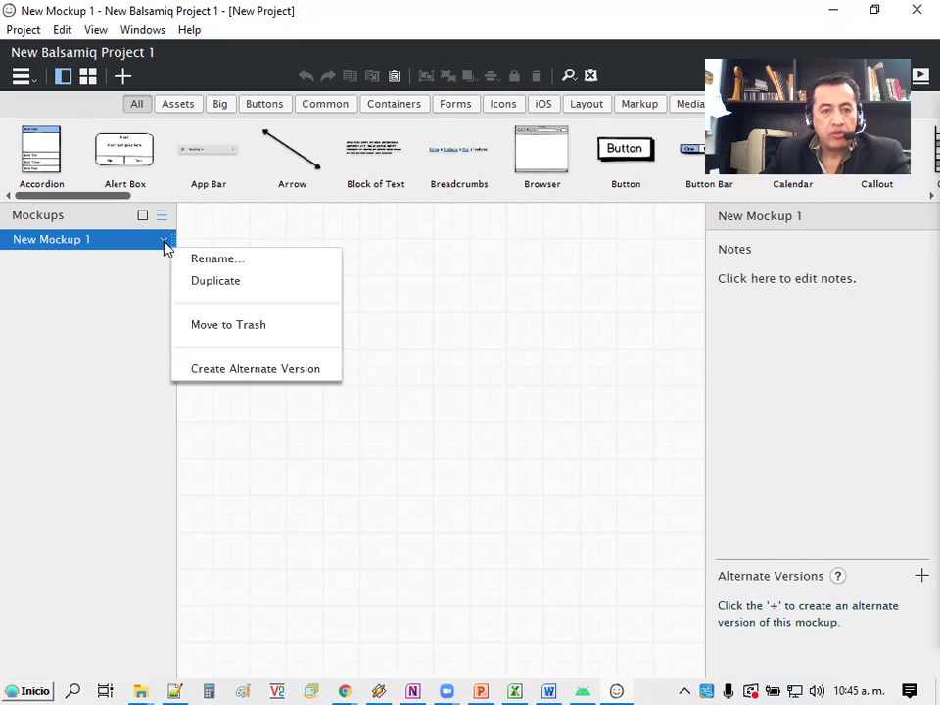
{"action": "left_click", "coordinate": [218, 260]}
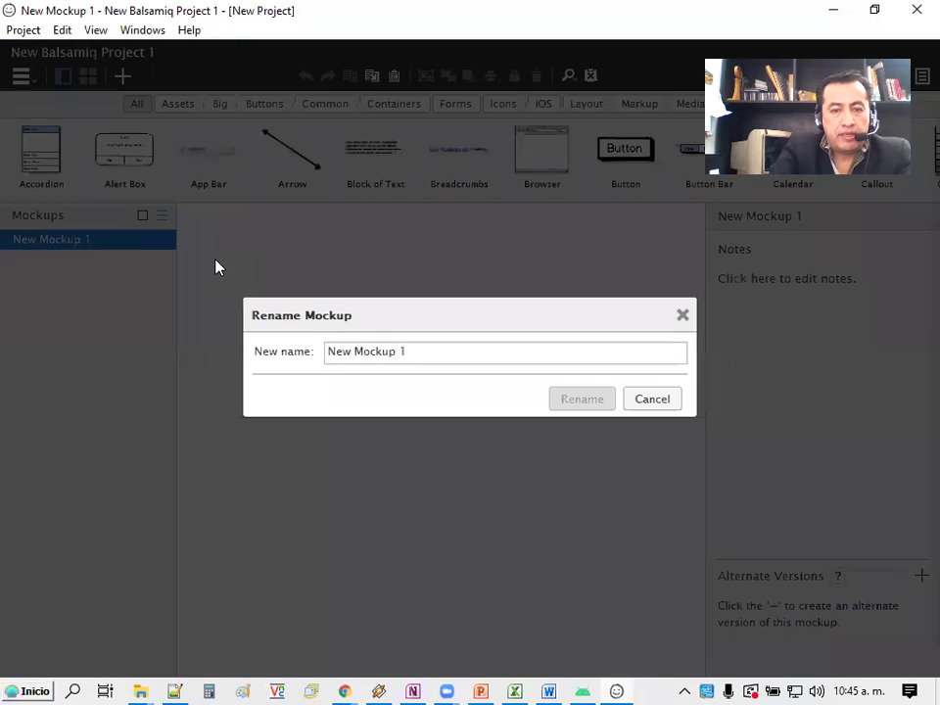
{"action": "left_click_drag", "start_coordinate": [416, 350], "coordinate": [329, 356]}
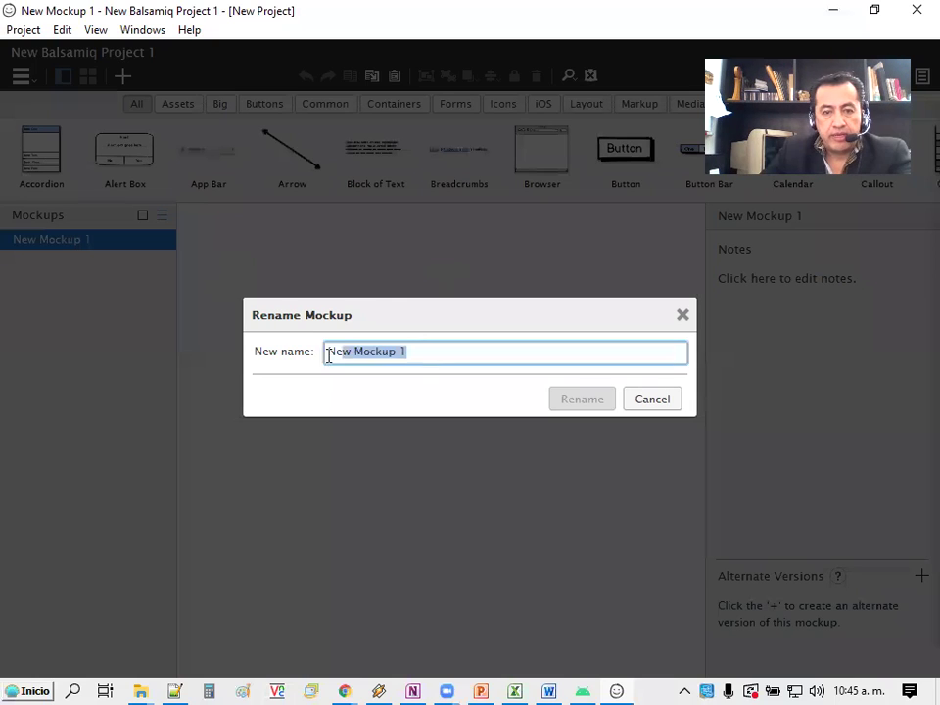
{"action": "type", "text": "U3"}
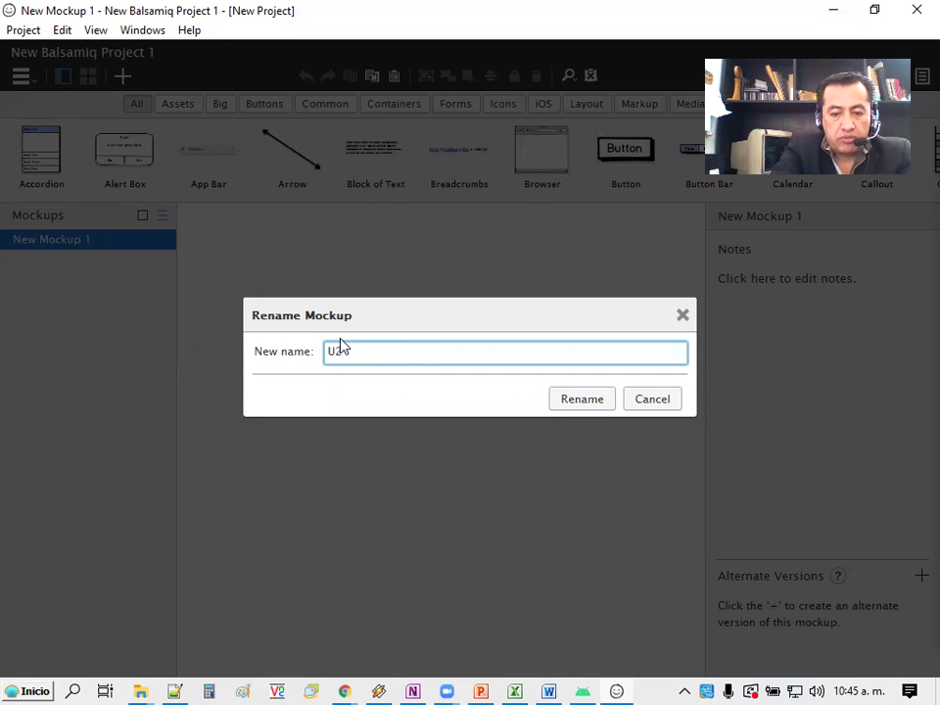
{"action": "type", "text": "CuadrosD"}
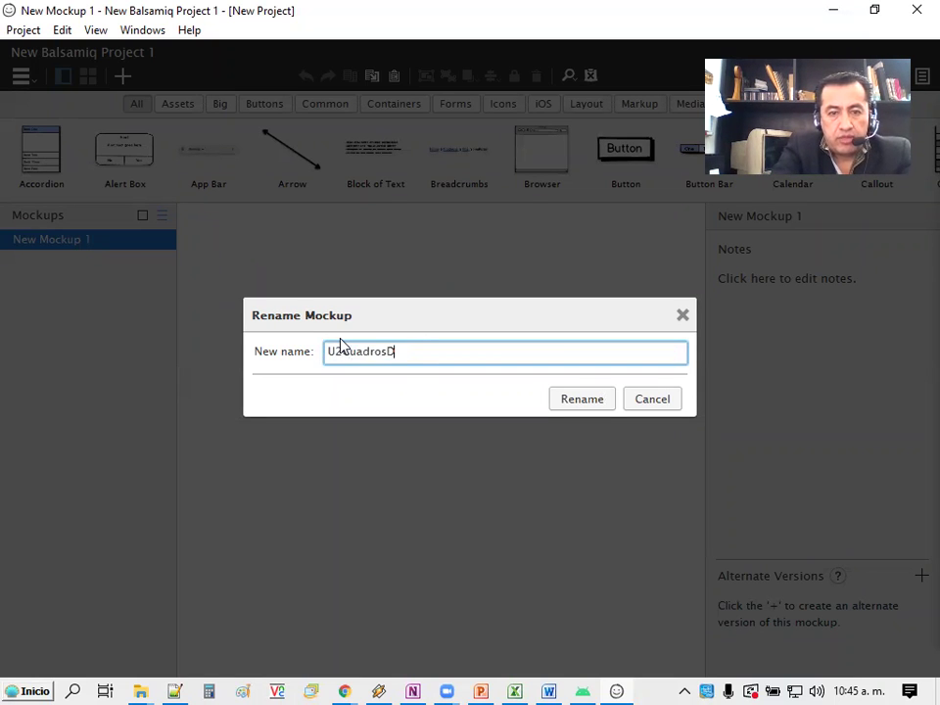
{"action": "type", "text": "ialogoApp"}
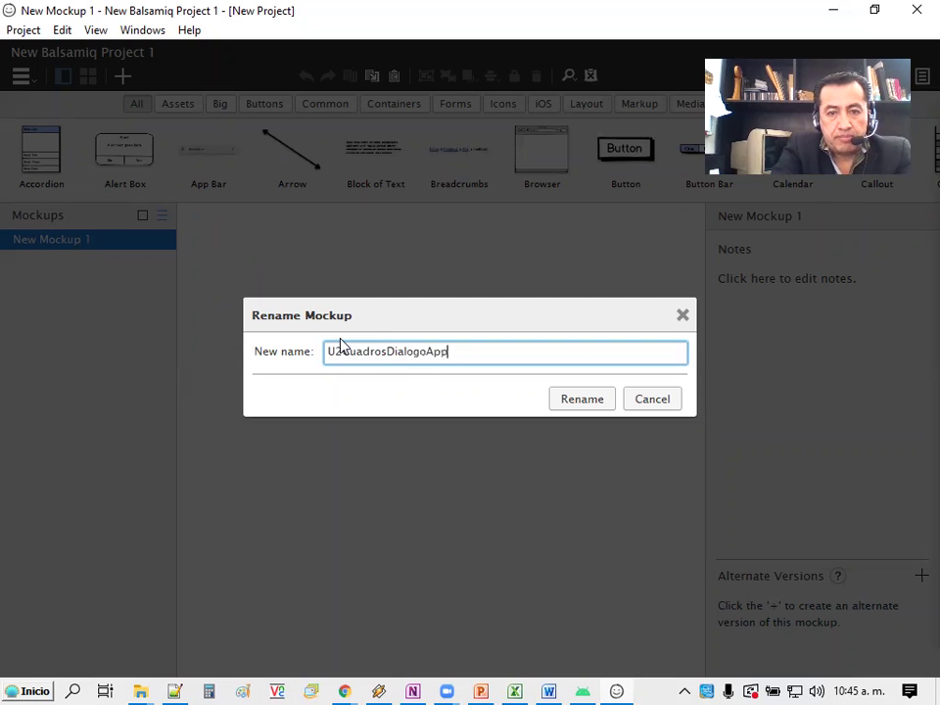
{"action": "key", "text": "Return"}
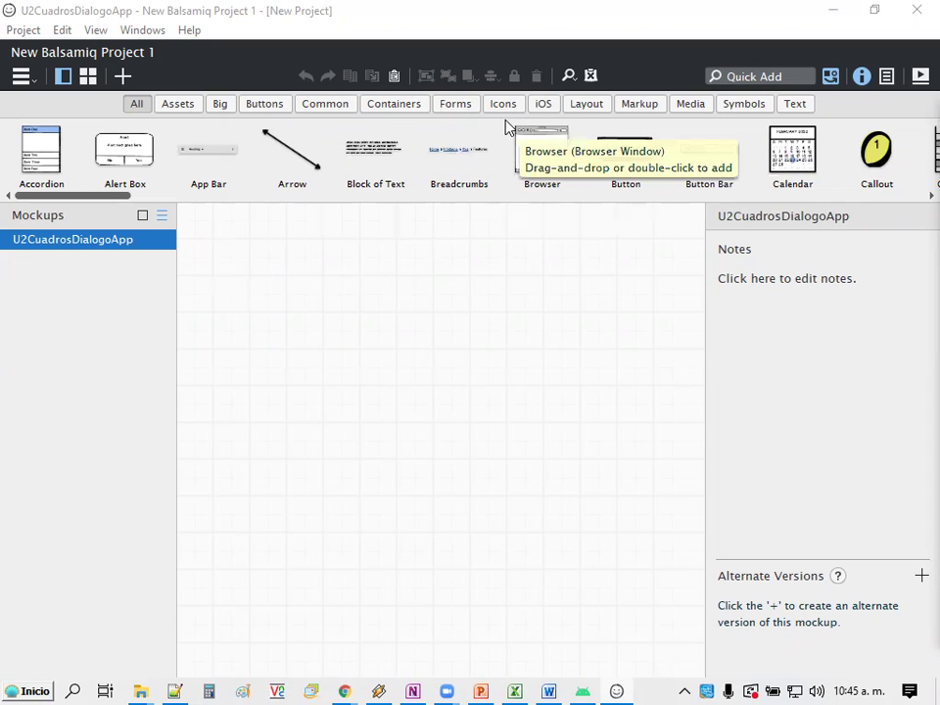
Step: Place a Smartphone container on the mockup canvas at about X 26, Y 21
{"action": "left_click", "coordinate": [378, 107]}
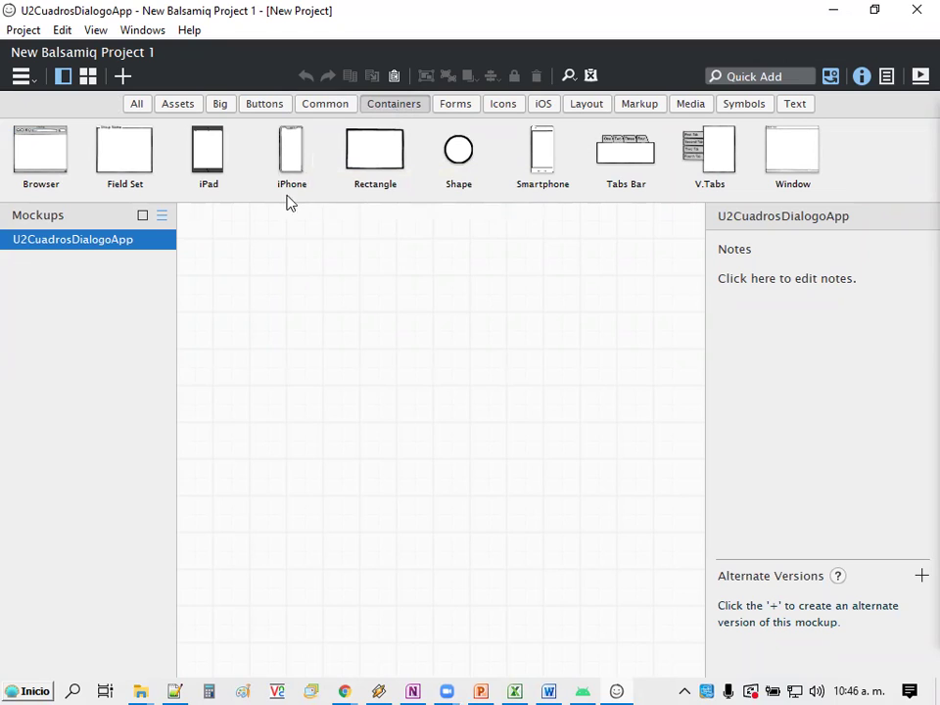
{"action": "left_click", "coordinate": [535, 168]}
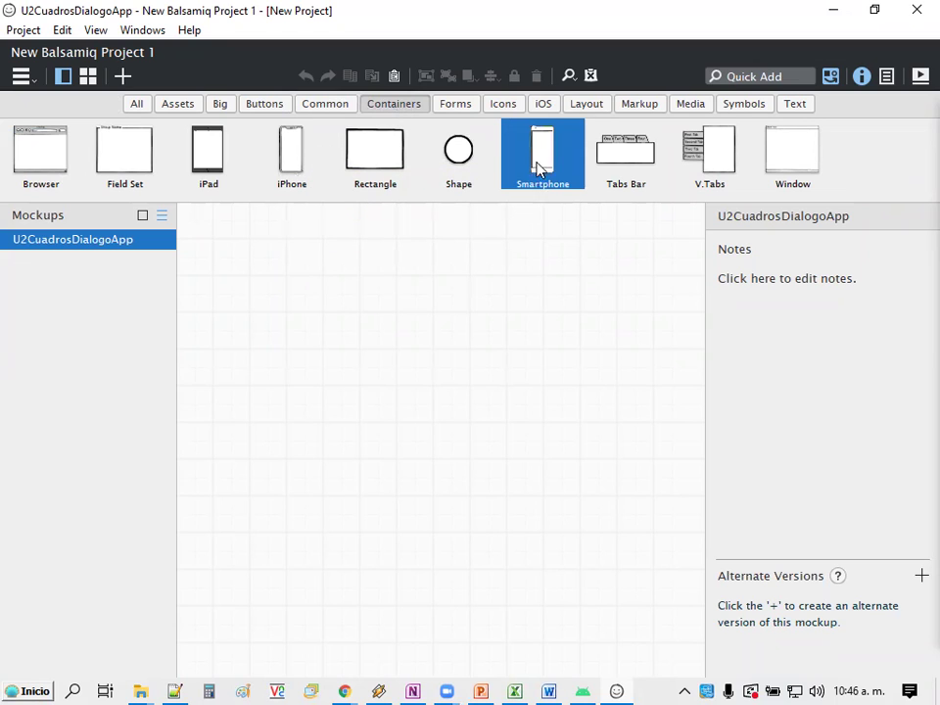
{"action": "left_click_drag", "start_coordinate": [546, 161], "coordinate": [205, 233]}
Step: Shrink the smartphone container to about 326 wide by 598 high and deselect it
{"action": "scroll", "coordinate": [627, 408], "scroll_direction": "down", "scroll_amount": 3}
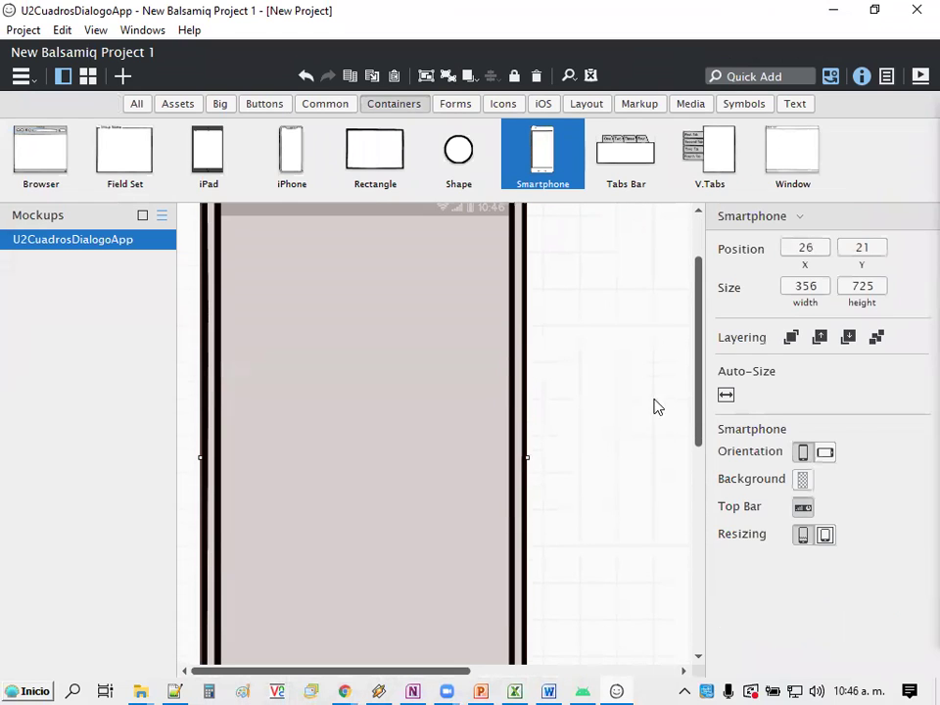
{"action": "scroll", "coordinate": [702, 348], "scroll_direction": "down", "scroll_amount": 5}
{"action": "scroll", "coordinate": [681, 510], "scroll_direction": "up", "scroll_amount": 6}
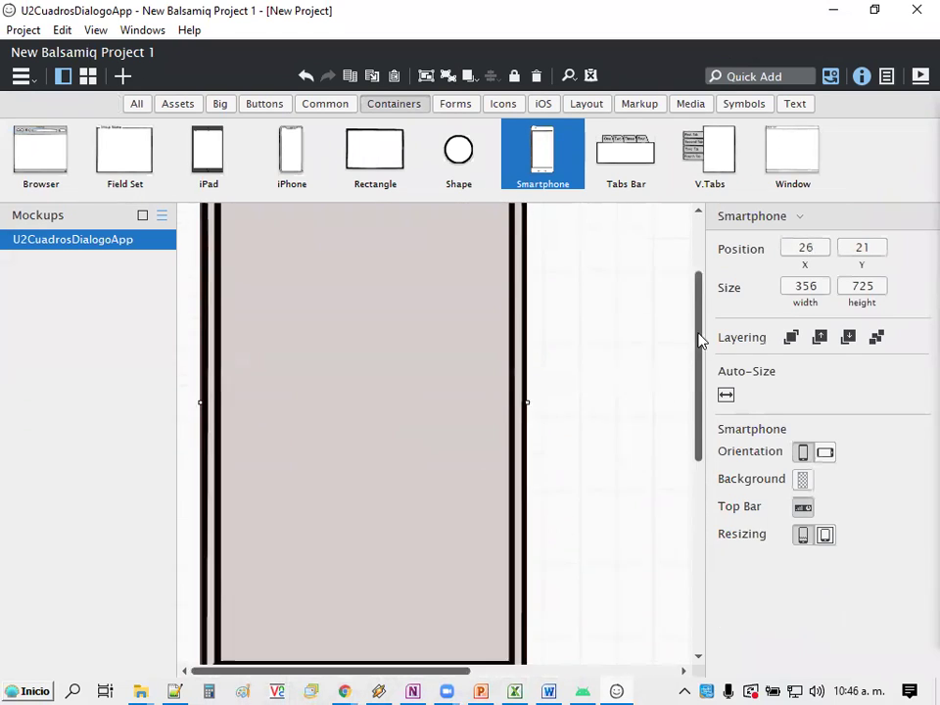
{"action": "scroll", "coordinate": [694, 393], "scroll_direction": "down", "scroll_amount": 6}
{"action": "scroll", "coordinate": [683, 508], "scroll_direction": "up", "scroll_amount": 1}
{"action": "left_click_drag", "start_coordinate": [526, 410], "coordinate": [500, 295]}
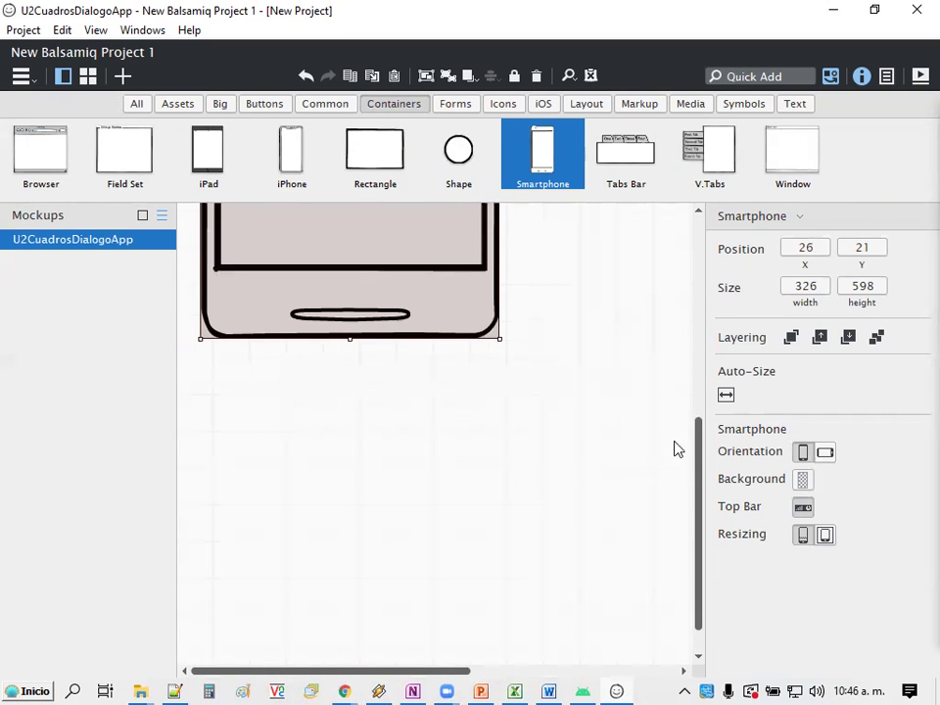
{"action": "left_click_drag", "start_coordinate": [698, 478], "coordinate": [648, 340]}
{"action": "left_click", "coordinate": [649, 343]}
{"action": "scroll", "coordinate": [637, 441], "scroll_direction": "down", "scroll_amount": 1}
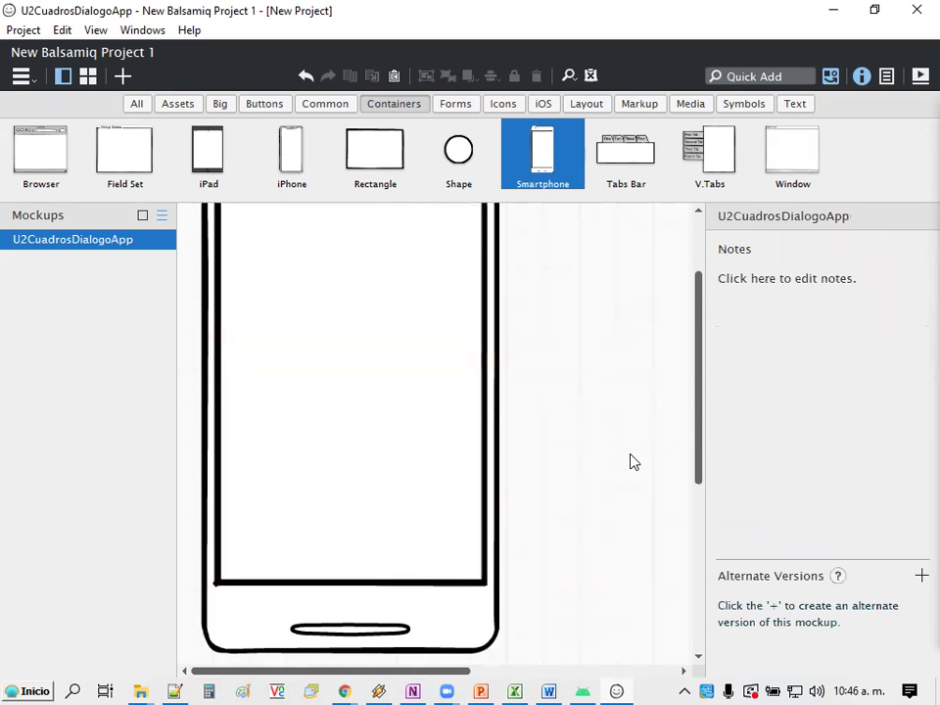
Step: Add a label reading "Cuadros de Dialogo" just below the smartphone's status bar, at about X 131, Y 129
{"action": "scroll", "coordinate": [634, 461], "scroll_direction": "down", "scroll_amount": 1}
{"action": "left_click_drag", "start_coordinate": [698, 402], "coordinate": [698, 304]}
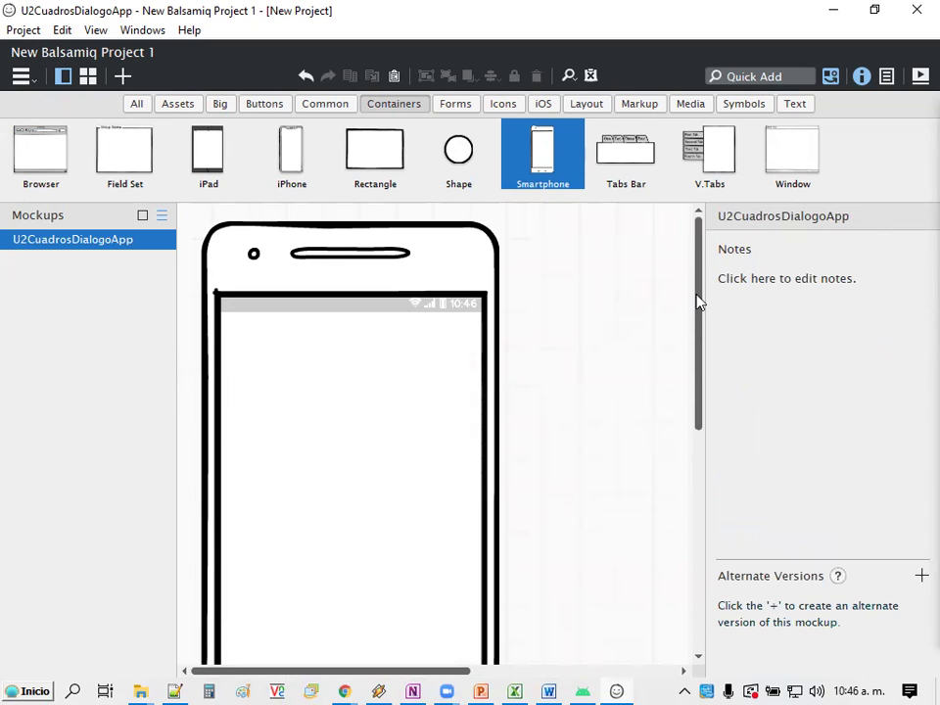
{"action": "scroll", "coordinate": [597, 366], "scroll_direction": "down", "scroll_amount": 1}
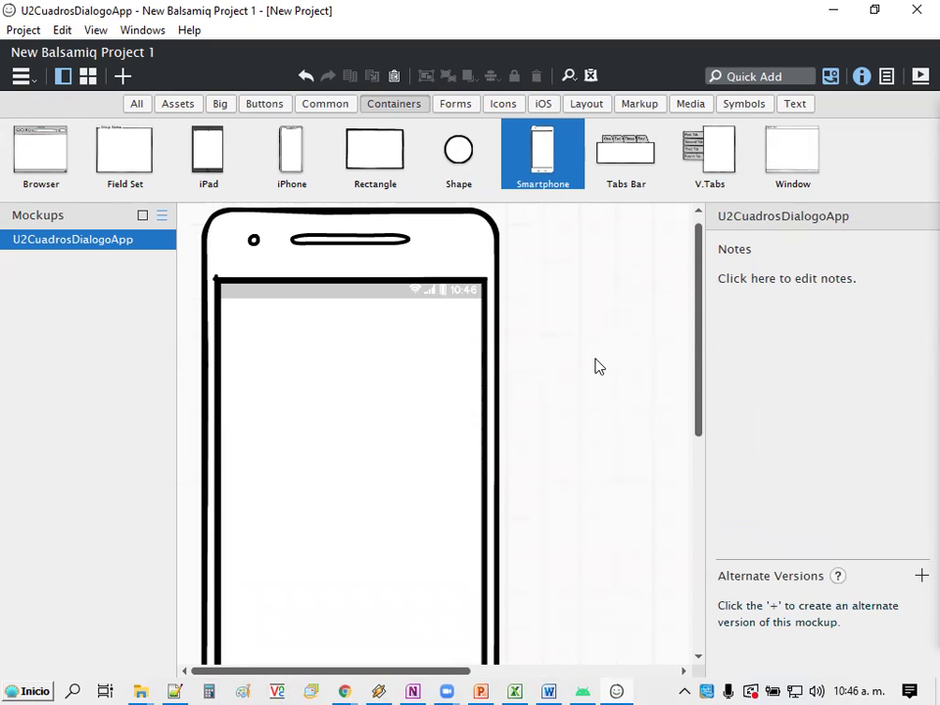
{"action": "scroll", "coordinate": [599, 366], "scroll_direction": "down", "scroll_amount": 1}
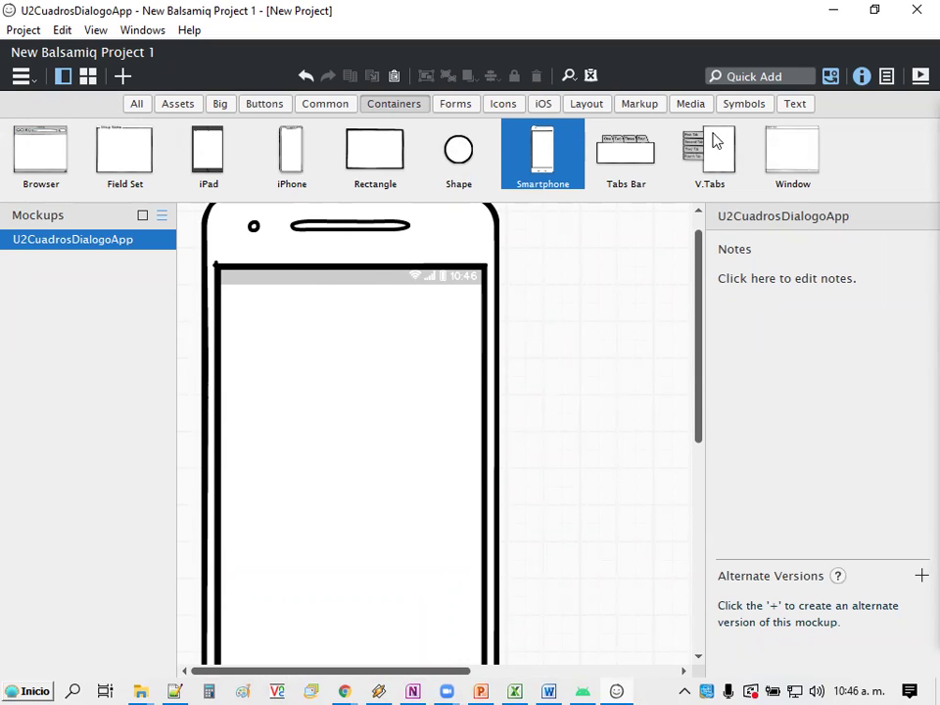
{"action": "left_click", "coordinate": [798, 108]}
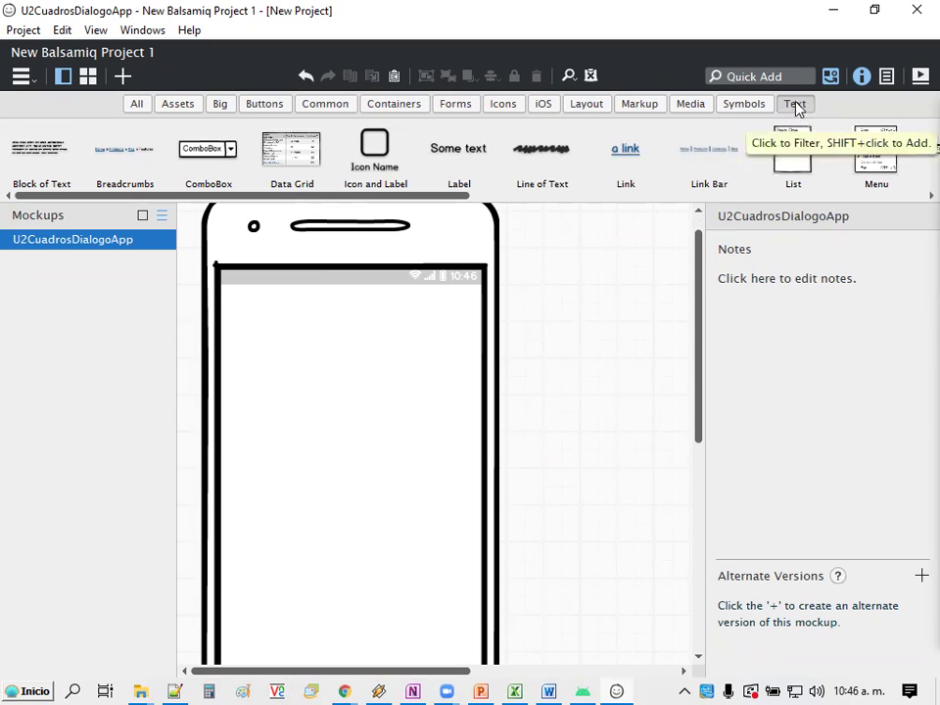
{"action": "left_click", "coordinate": [460, 169]}
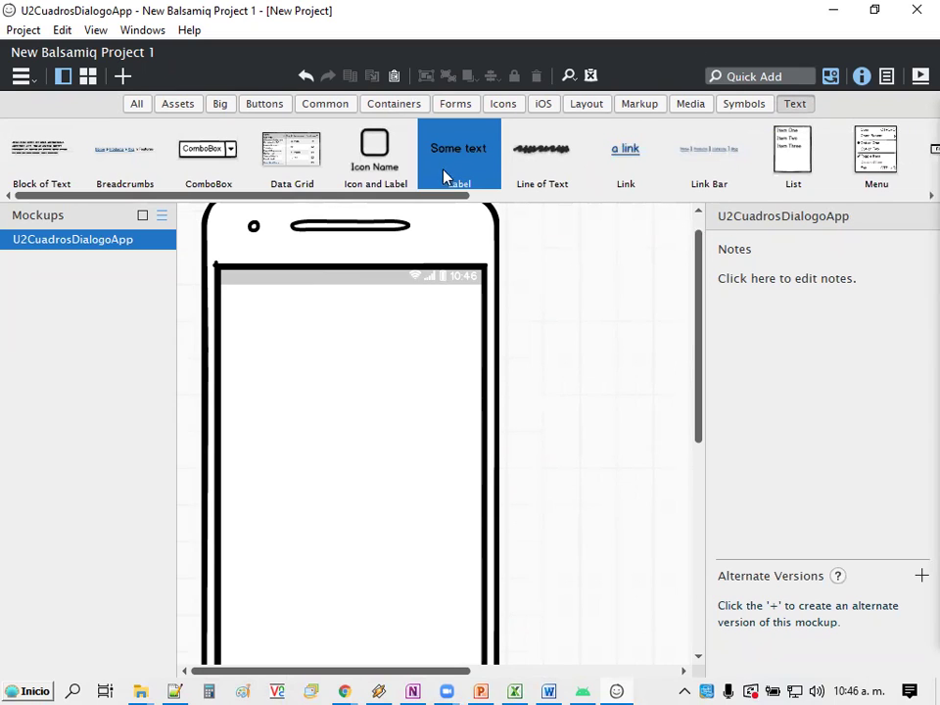
{"action": "left_click_drag", "start_coordinate": [462, 159], "coordinate": [304, 316]}
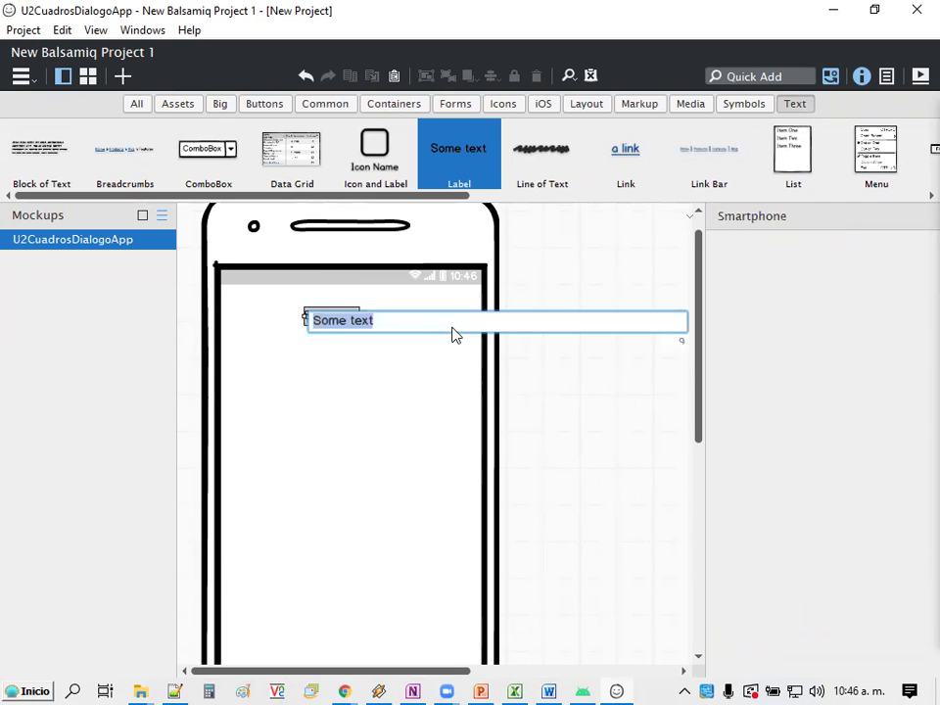
{"action": "type", "text": "Cuad"}
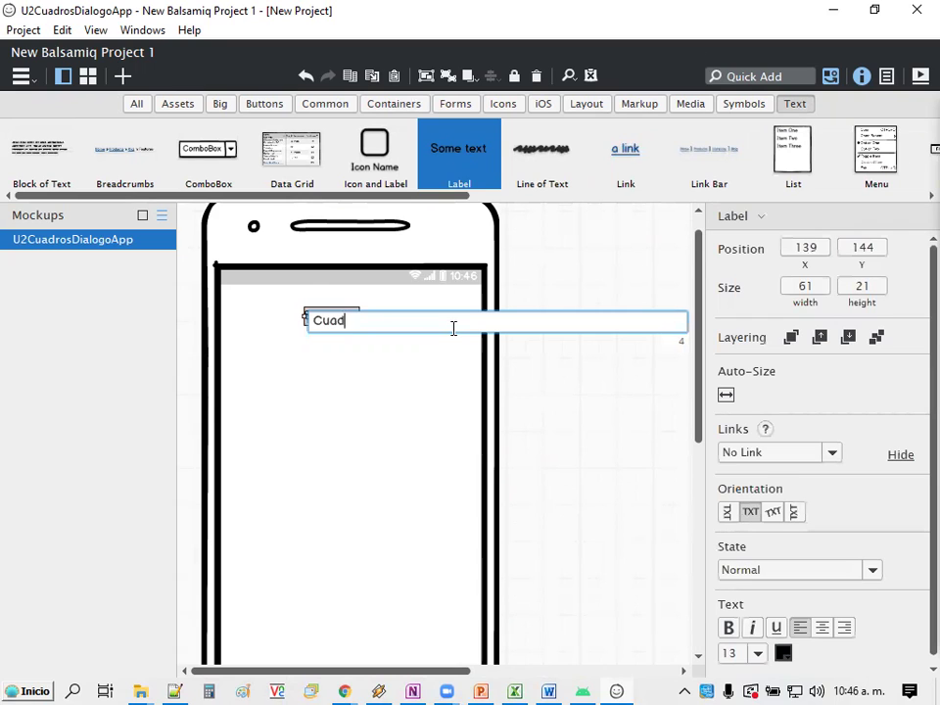
{"action": "type", "text": "ros de Dialo"}
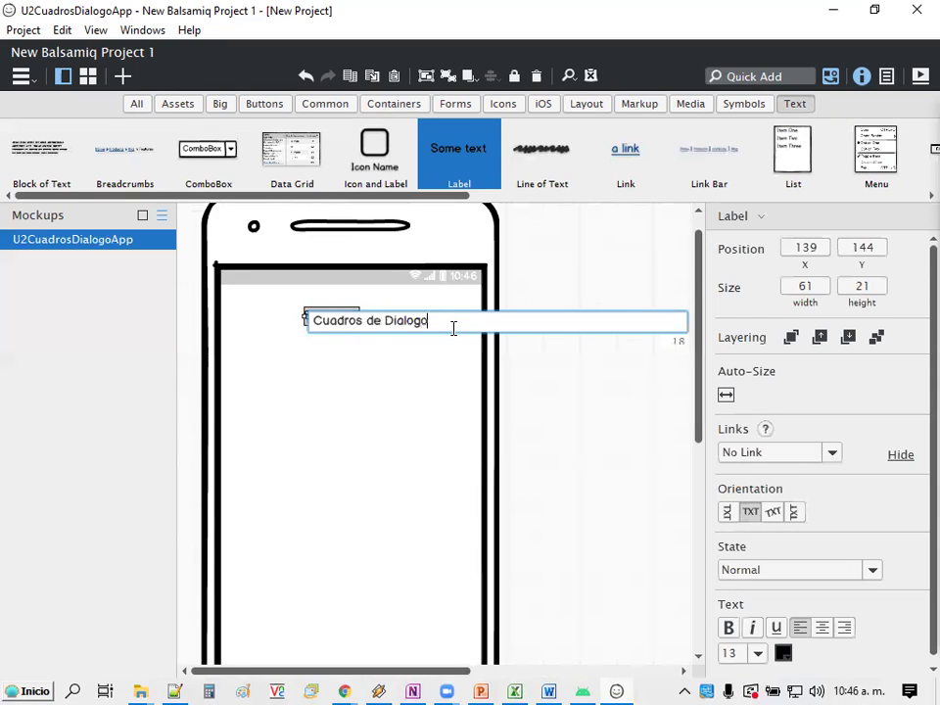
{"action": "type", "text": "go"}
{"action": "key", "text": "Return"}
{"action": "left_click_drag", "start_coordinate": [351, 324], "coordinate": [346, 307]}
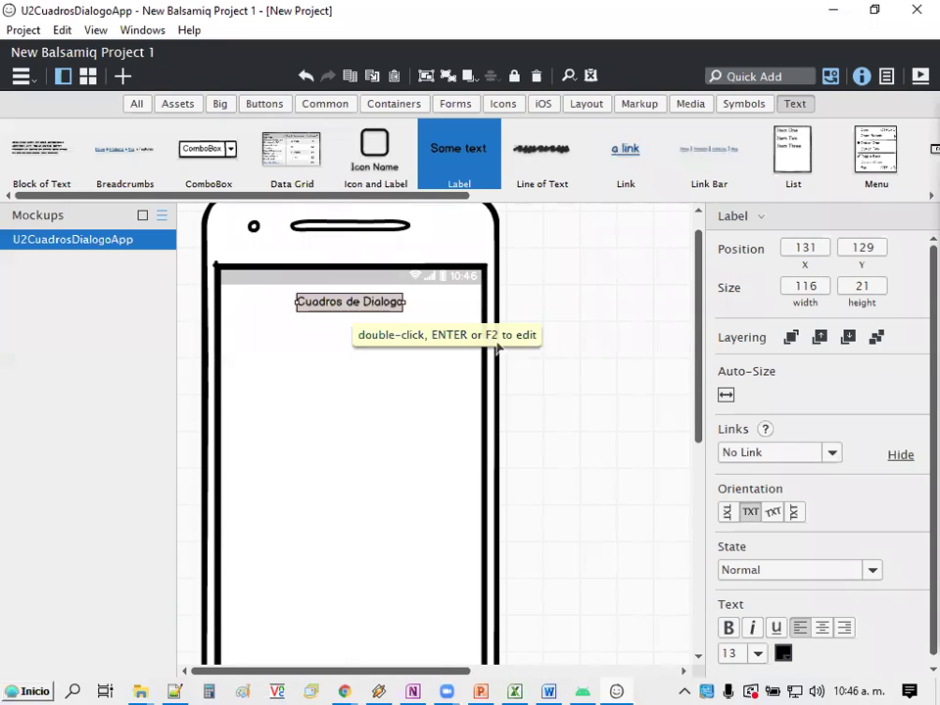
{"action": "left_click", "coordinate": [579, 371]}
Step: Set the font size of the "Cuadros de Dialogo" label to 16
{"action": "left_click", "coordinate": [378, 305]}
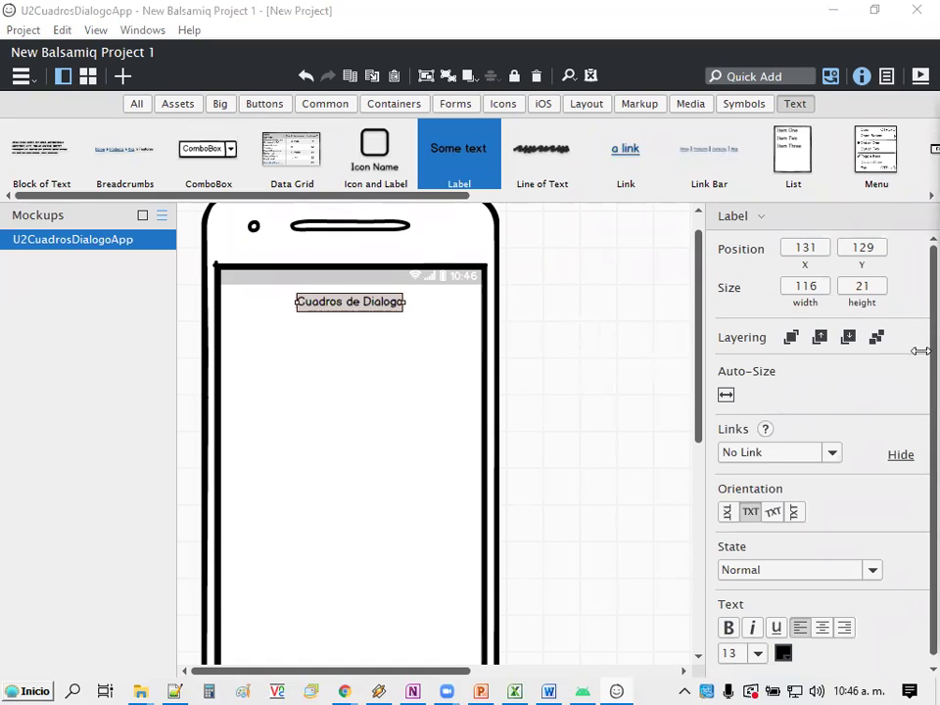
{"action": "scroll", "coordinate": [881, 480], "scroll_direction": "down", "scroll_amount": 1}
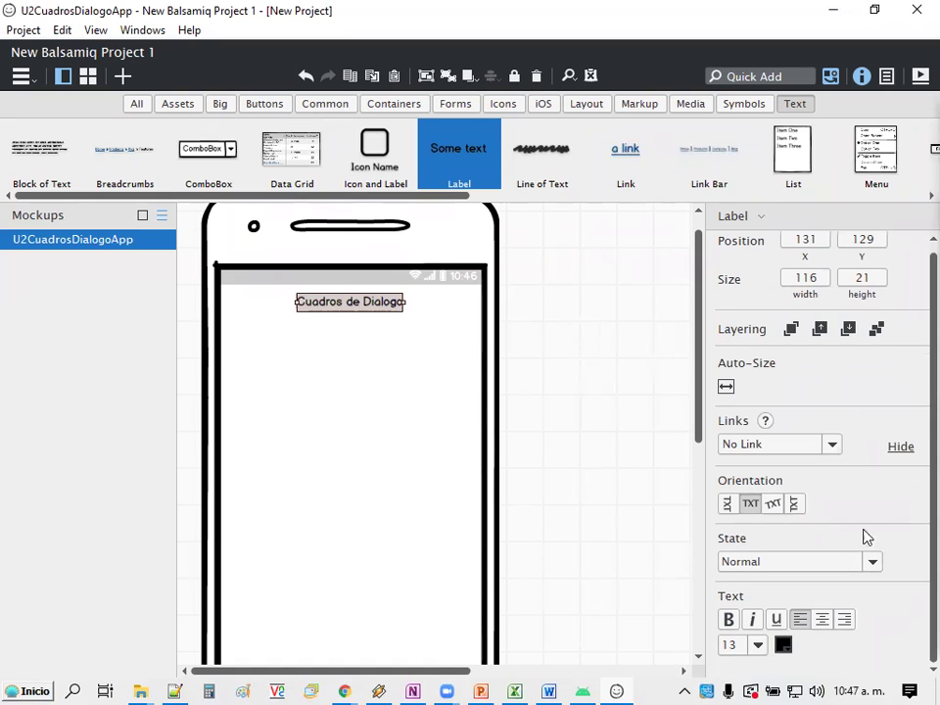
{"action": "left_click", "coordinate": [757, 646]}
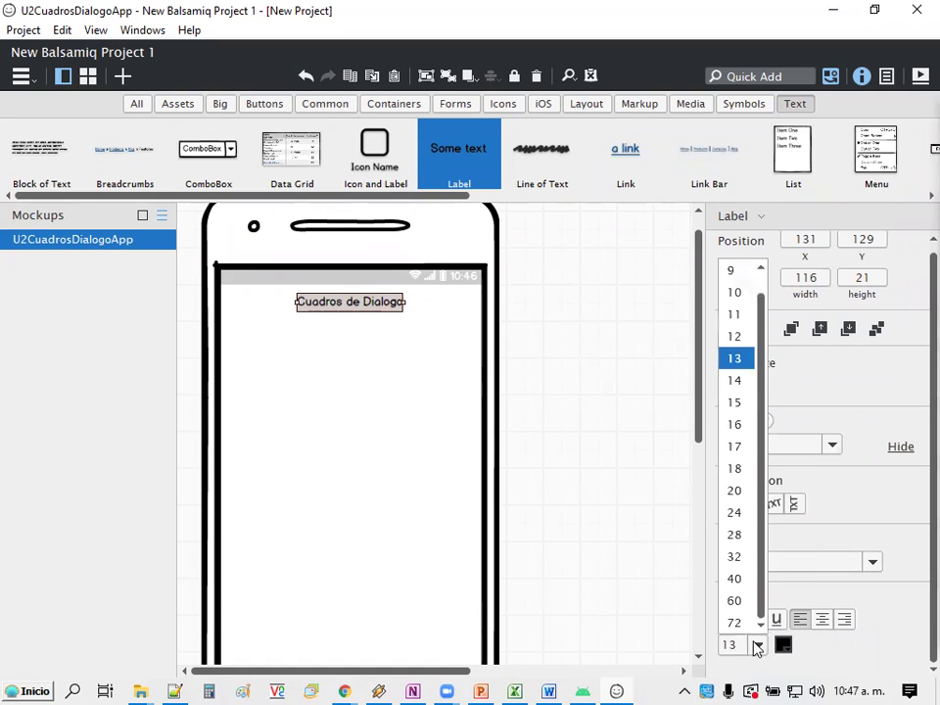
{"action": "left_click", "coordinate": [747, 424]}
{"action": "left_click", "coordinate": [342, 319]}
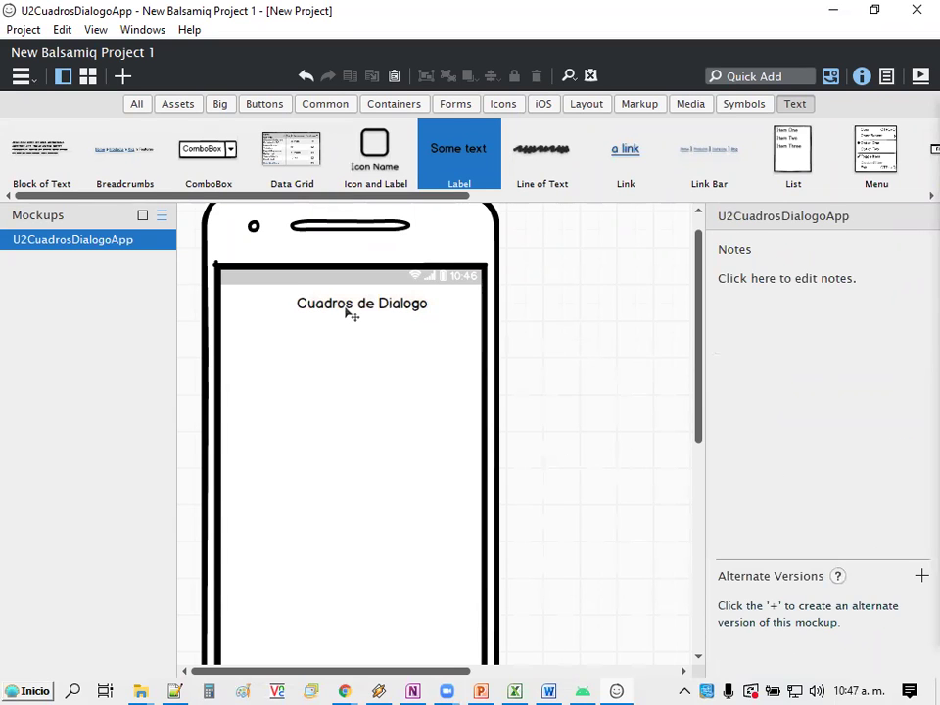
Step: Make the title label bold and position it at about X 121, centred just below the phone's status bar
{"action": "left_click_drag", "start_coordinate": [349, 314], "coordinate": [340, 311]}
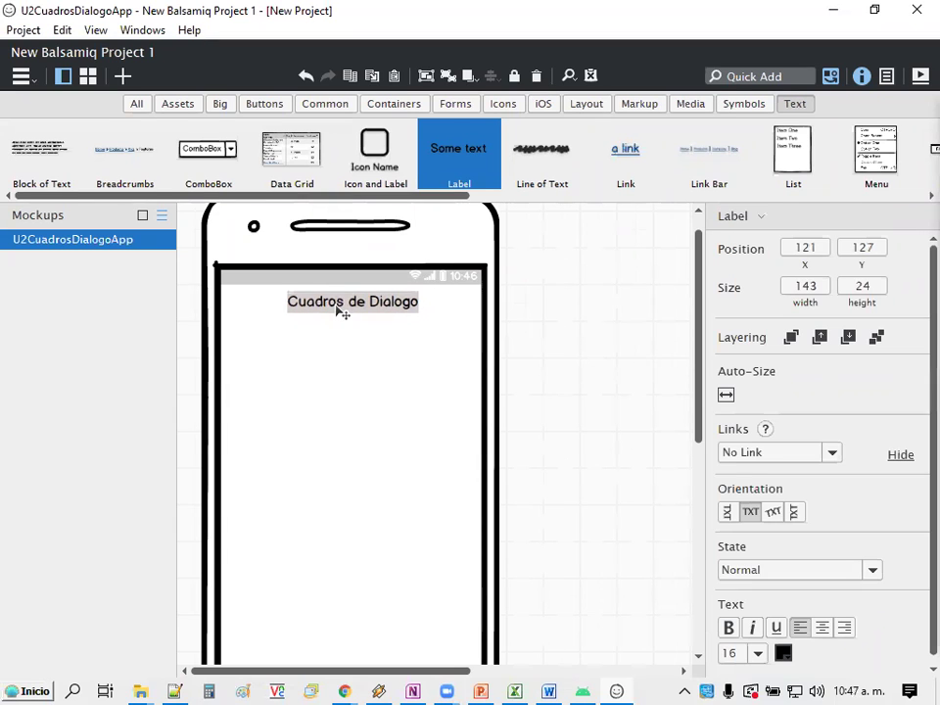
{"action": "key", "text": "ctrl+b"}
{"action": "left_click", "coordinate": [580, 519]}
{"action": "scroll", "coordinate": [592, 527], "scroll_direction": "down", "scroll_amount": 2}
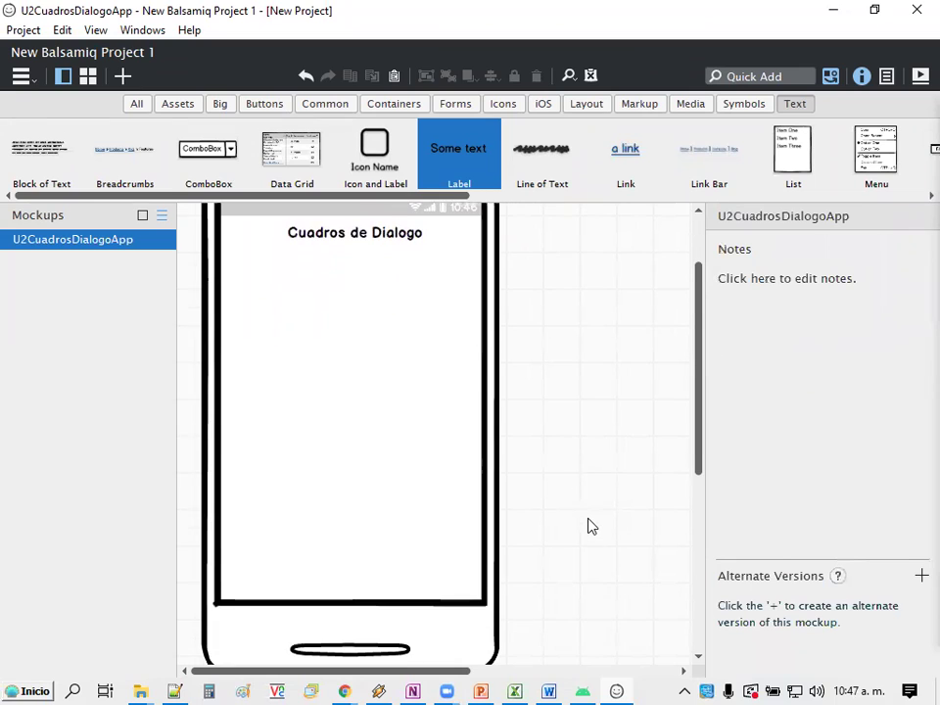
{"action": "scroll", "coordinate": [592, 525], "scroll_direction": "up", "scroll_amount": 1}
{"action": "left_click_drag", "start_coordinate": [324, 260], "coordinate": [326, 255]}
{"action": "left_click", "coordinate": [583, 325]}
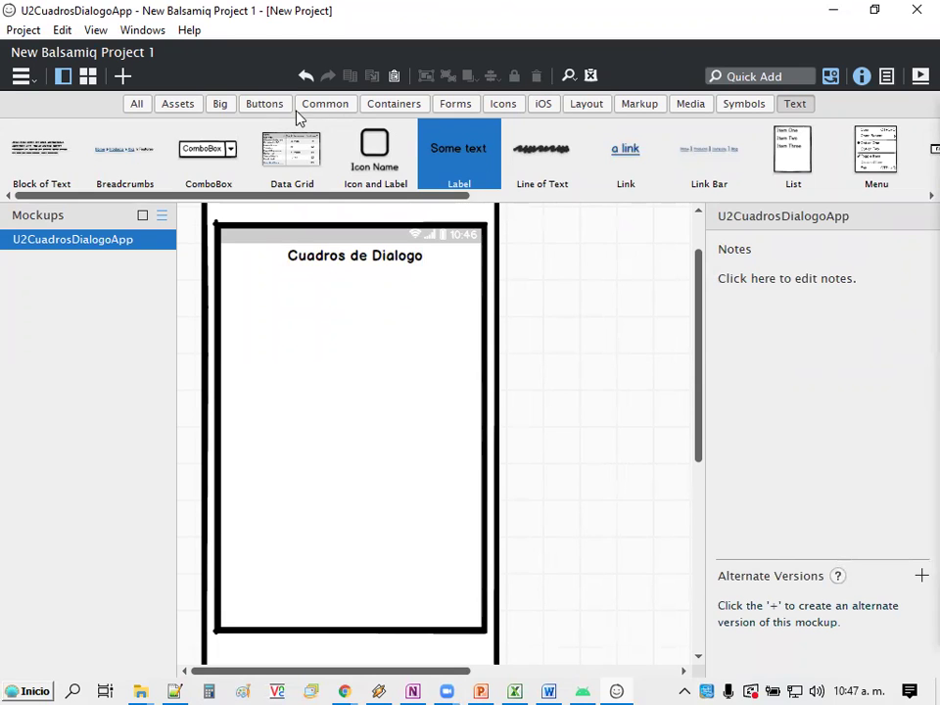
Step: Add a button labelled "Toast de duracion corta" under the title at about X 75, Y 149, and widen it to about 240
{"action": "left_click", "coordinate": [260, 104]}
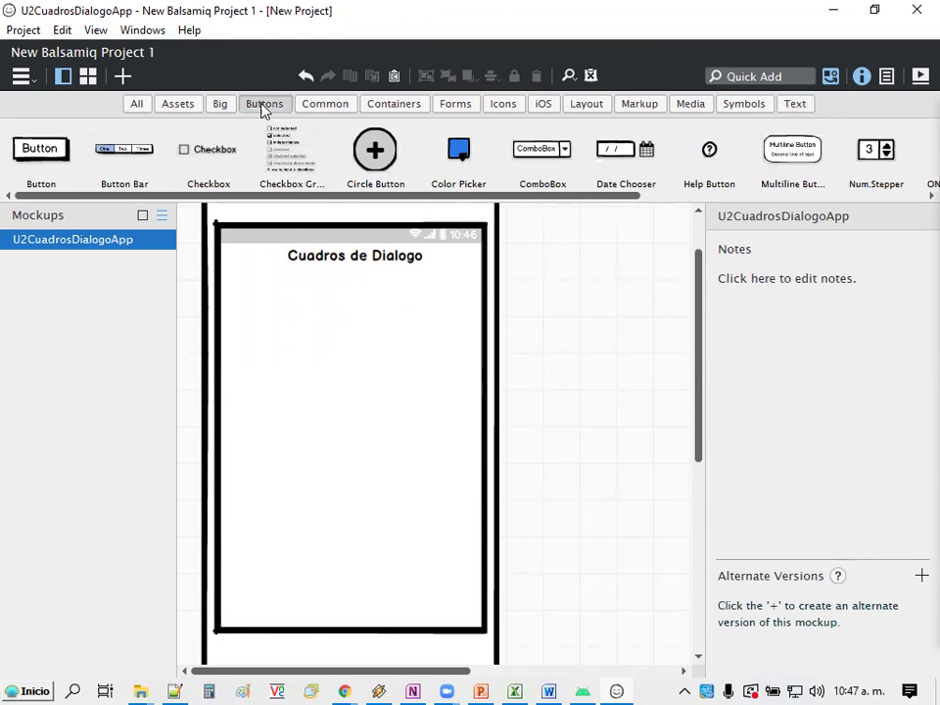
{"action": "left_click", "coordinate": [39, 165]}
{"action": "left_click_drag", "start_coordinate": [39, 167], "coordinate": [264, 287]}
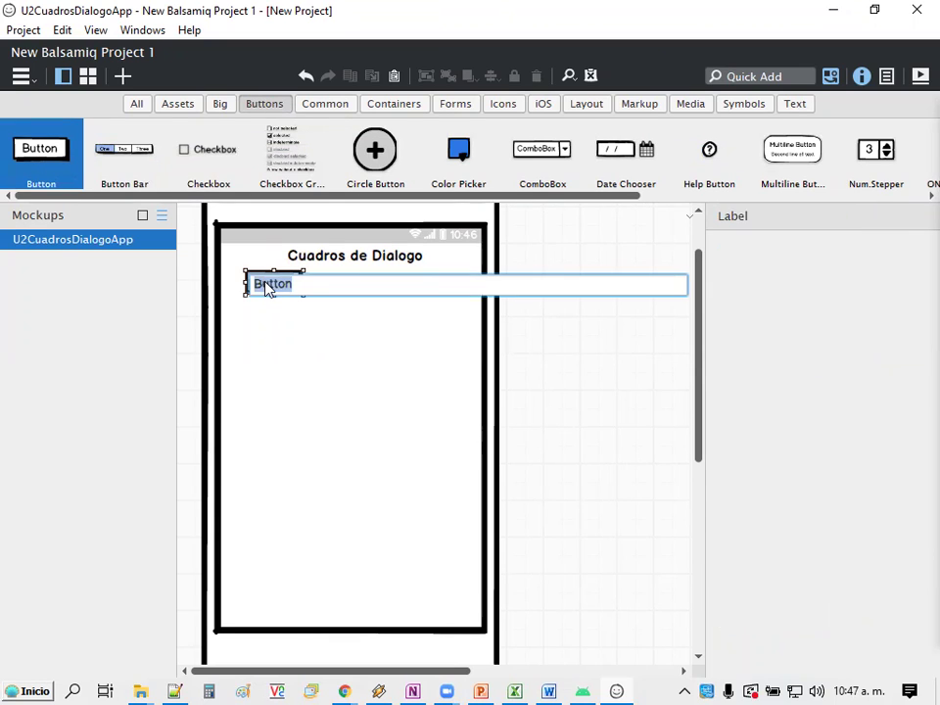
{"action": "type", "text": "Toast de d"}
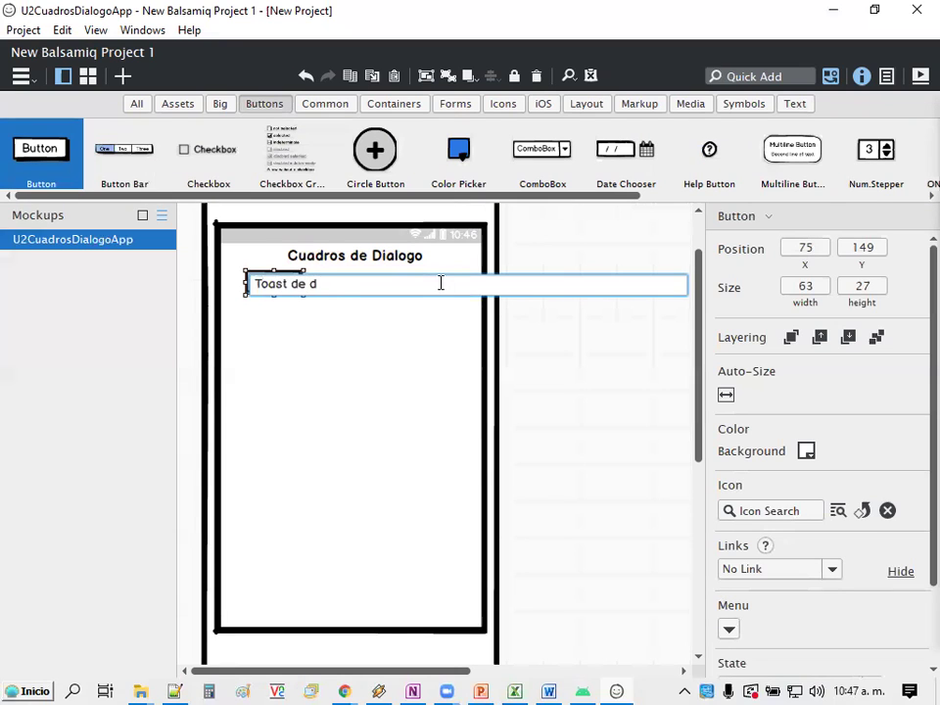
{"action": "type", "text": "cor"}
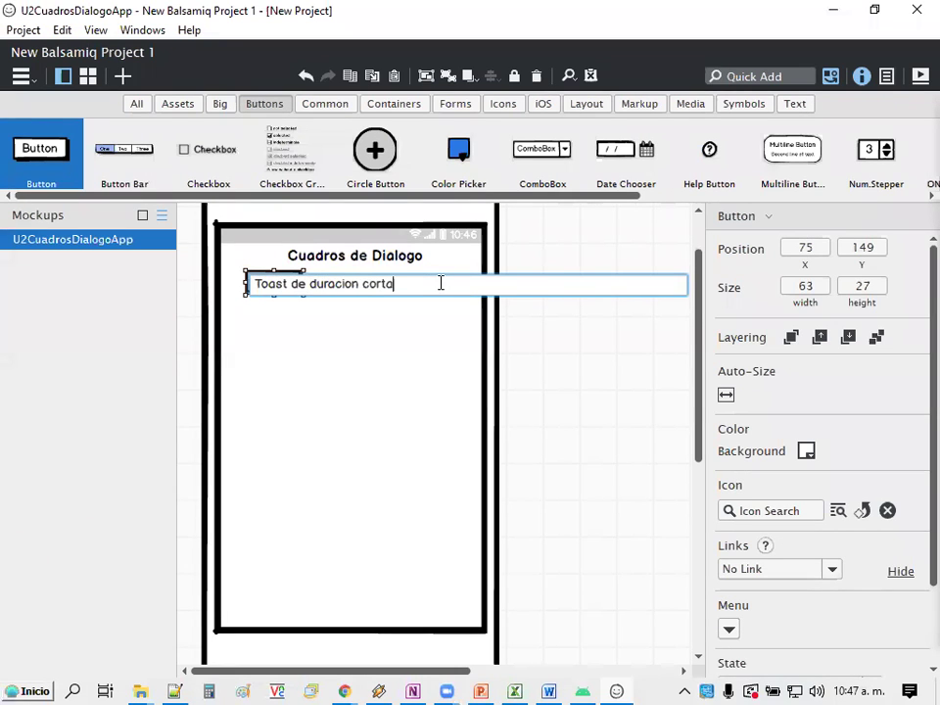
{"action": "type", "text": "ta"}
{"action": "key", "text": "Return"}
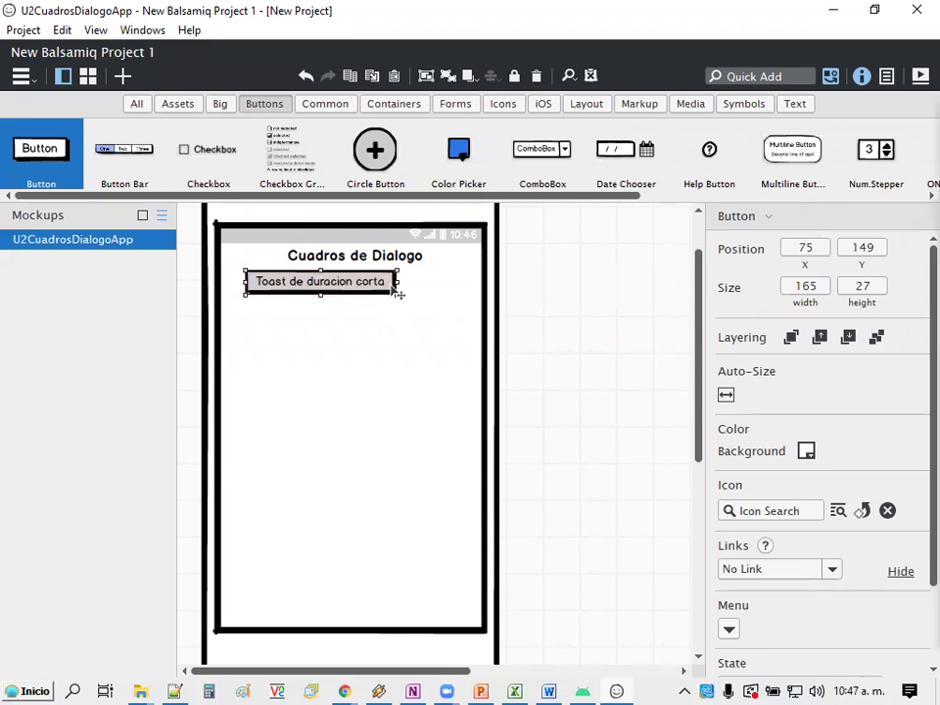
{"action": "left_click_drag", "start_coordinate": [397, 283], "coordinate": [466, 284]}
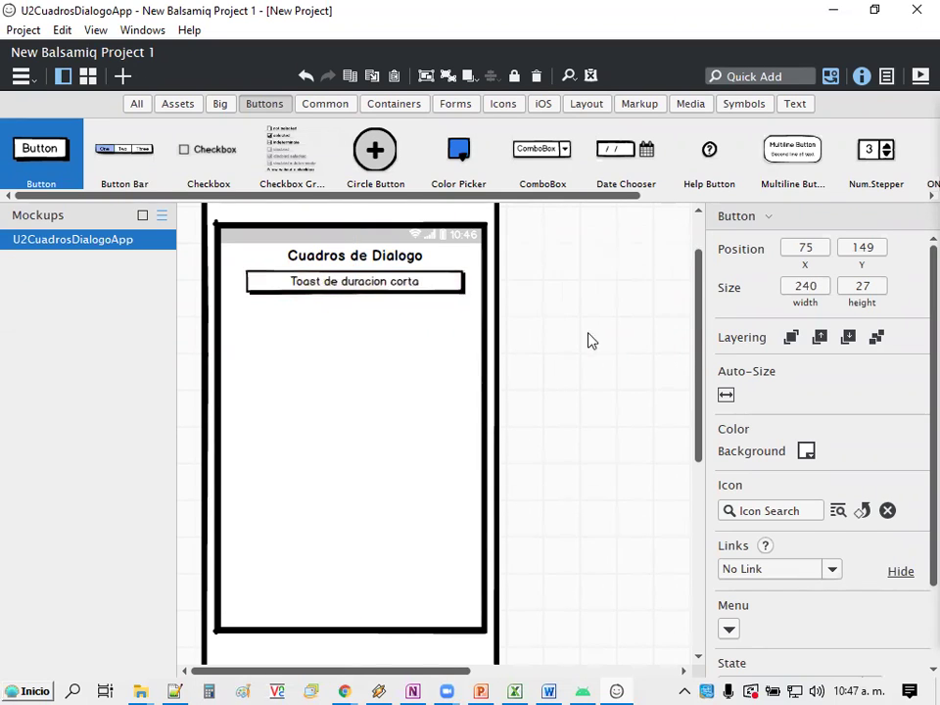
Step: Duplicate the short toast button directly below it at about Y 176 and relabel the copy "Toast de duracion larga"
{"action": "left_click", "coordinate": [409, 285]}
{"action": "key", "text": "ctrl+d"}
{"action": "mouse_move", "coordinate": [403, 298]}
{"action": "left_mouse_down"}
{"action": "mouse_move", "coordinate": [391, 324]}
{"action": "mouse_move", "coordinate": [396, 310]}
{"action": "left_mouse_up"}
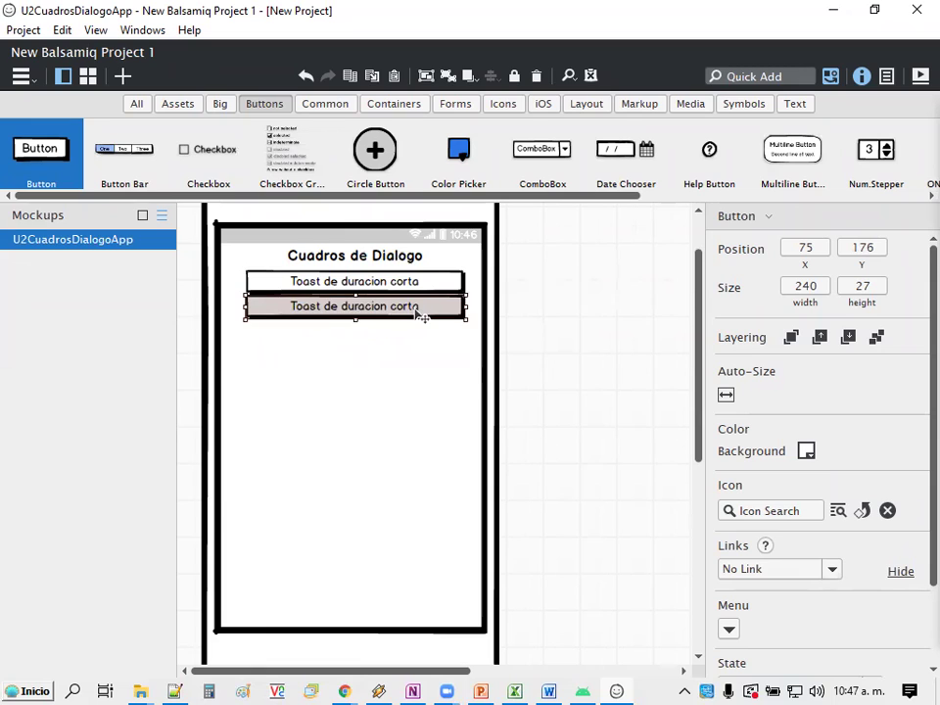
{"action": "double_click", "coordinate": [421, 313]}
{"action": "left_click", "coordinate": [419, 309]}
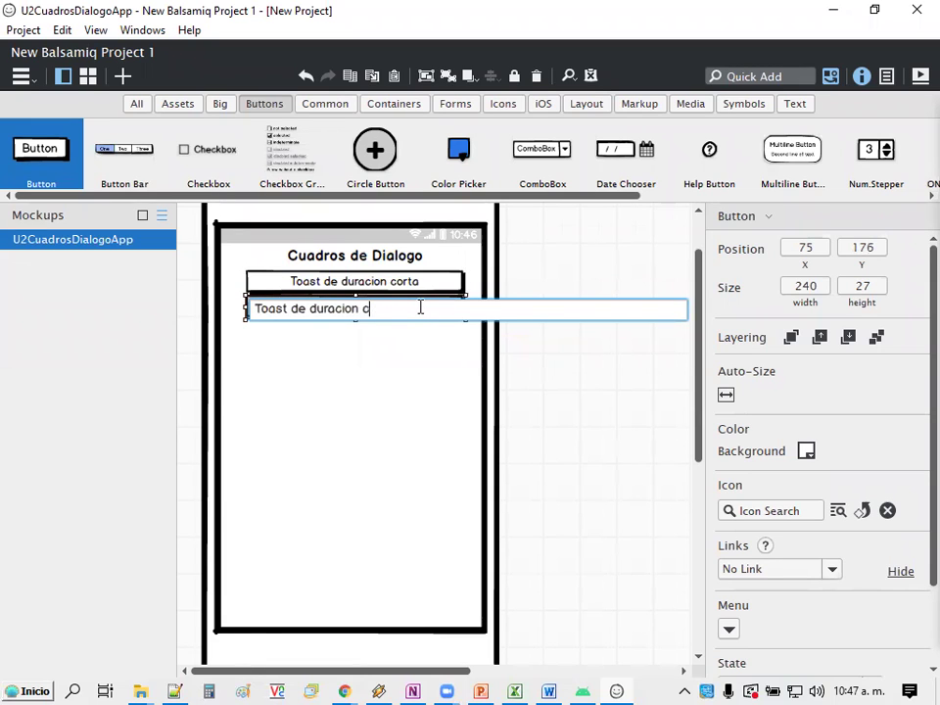
{"action": "type", "text": "larga"}
{"action": "key", "text": "Return"}
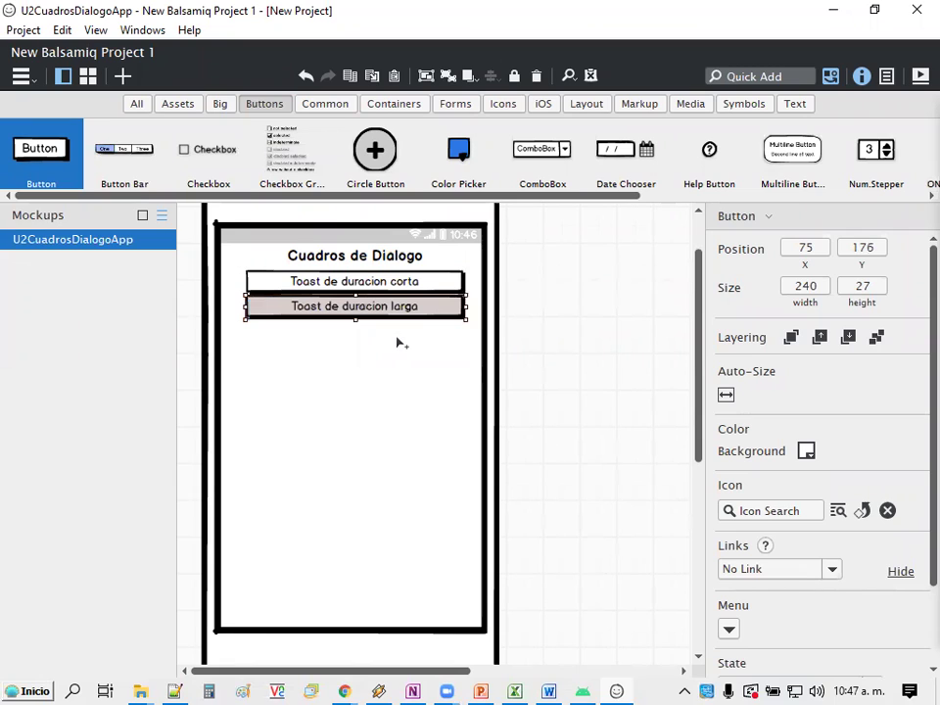
Step: Duplicate the long toast button directly below it at about Y 203 and relabel the copy "Snackbar"
{"action": "left_click_drag", "start_coordinate": [397, 342], "coordinate": [384, 342]}
{"action": "double_click", "coordinate": [382, 340]}
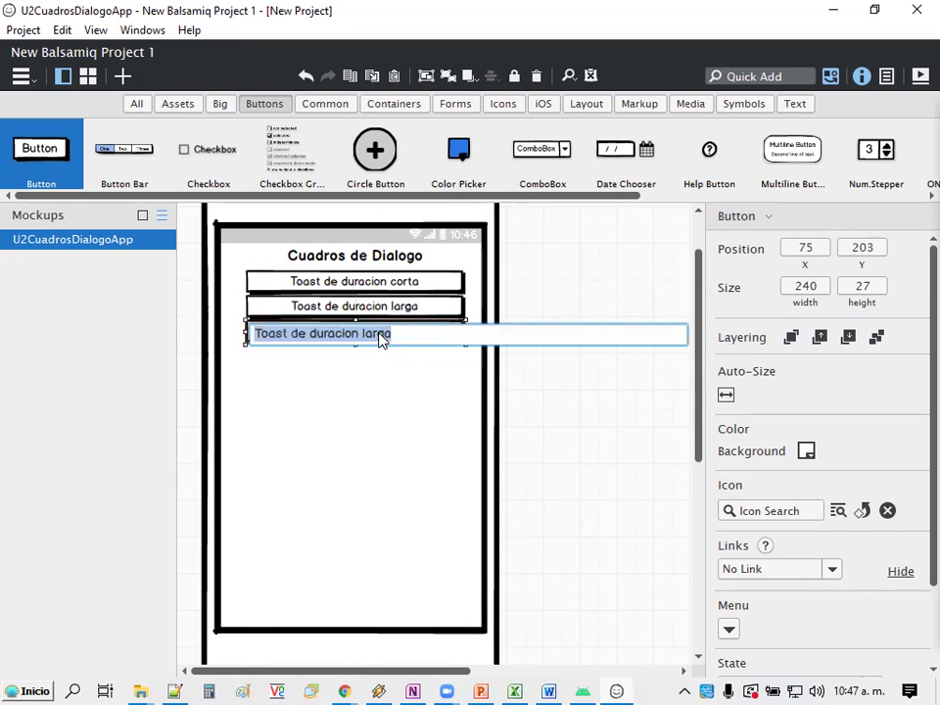
{"action": "type", "text": "Snack"}
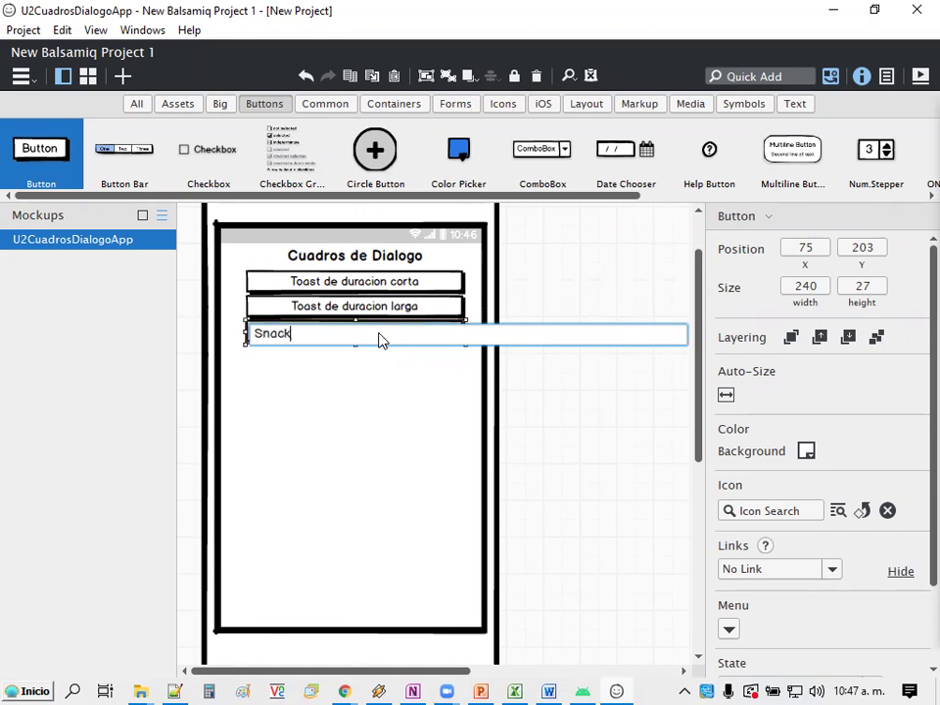
{"action": "key", "text": "Return"}
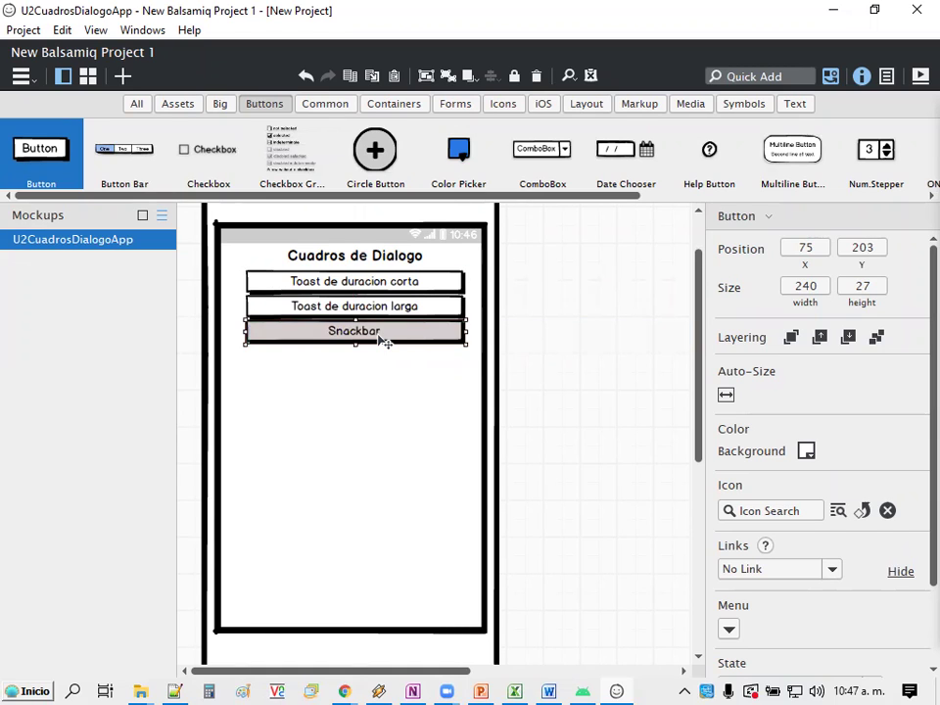
{"action": "left_click", "coordinate": [506, 361]}
Step: Duplicate the Snackbar button directly below it at about Y 230 and relabel the copy "Cuadro de Dialogo basico"
{"action": "left_click_drag", "start_coordinate": [412, 342], "coordinate": [382, 373]}
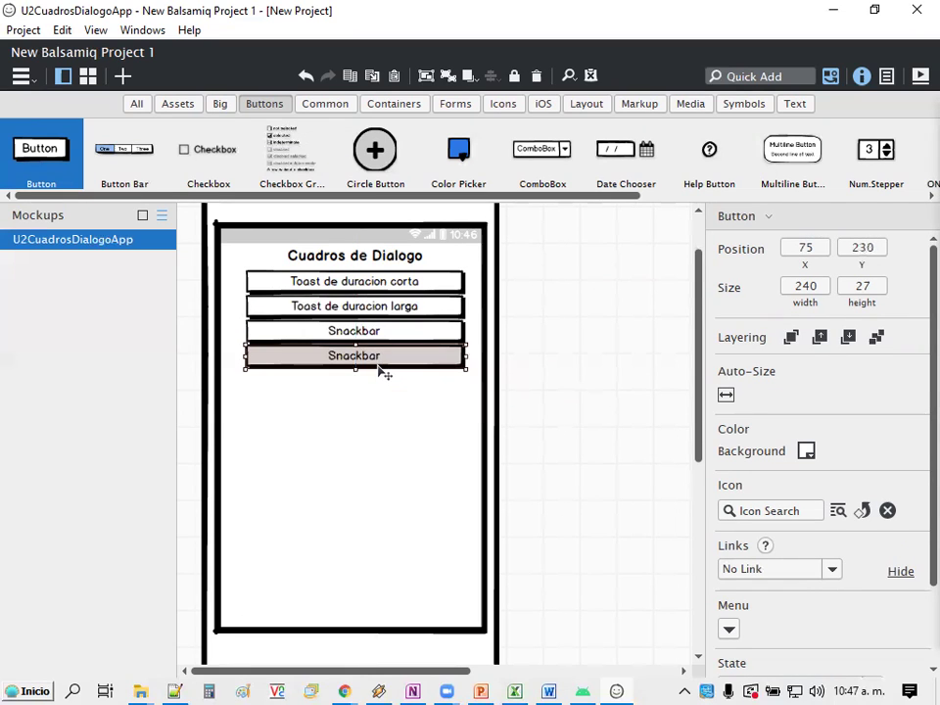
{"action": "double_click", "coordinate": [393, 355]}
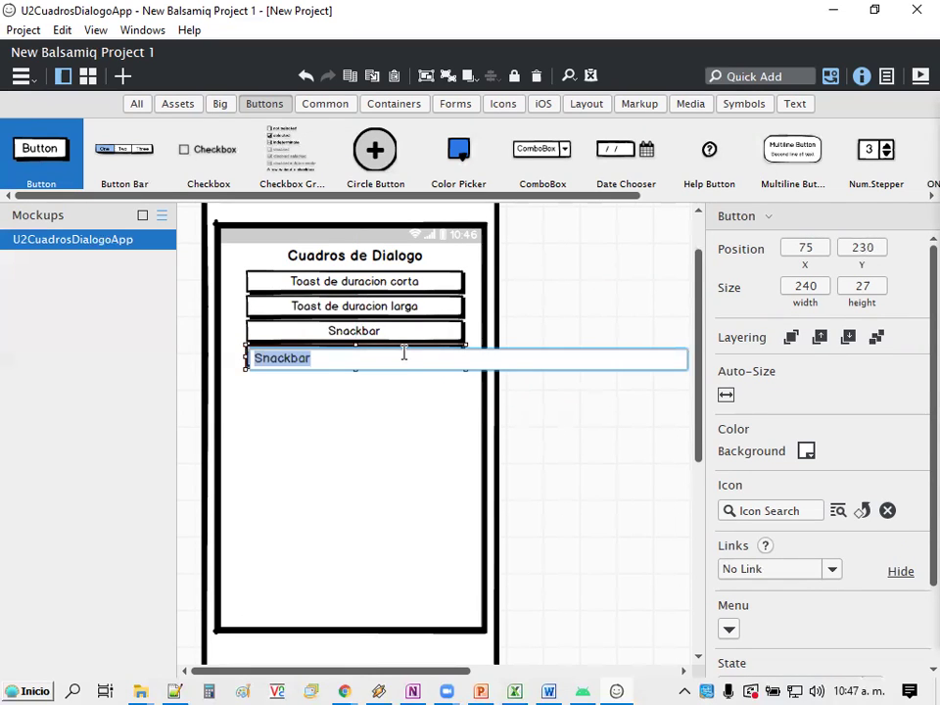
{"action": "type", "text": "Dialogo basico"}
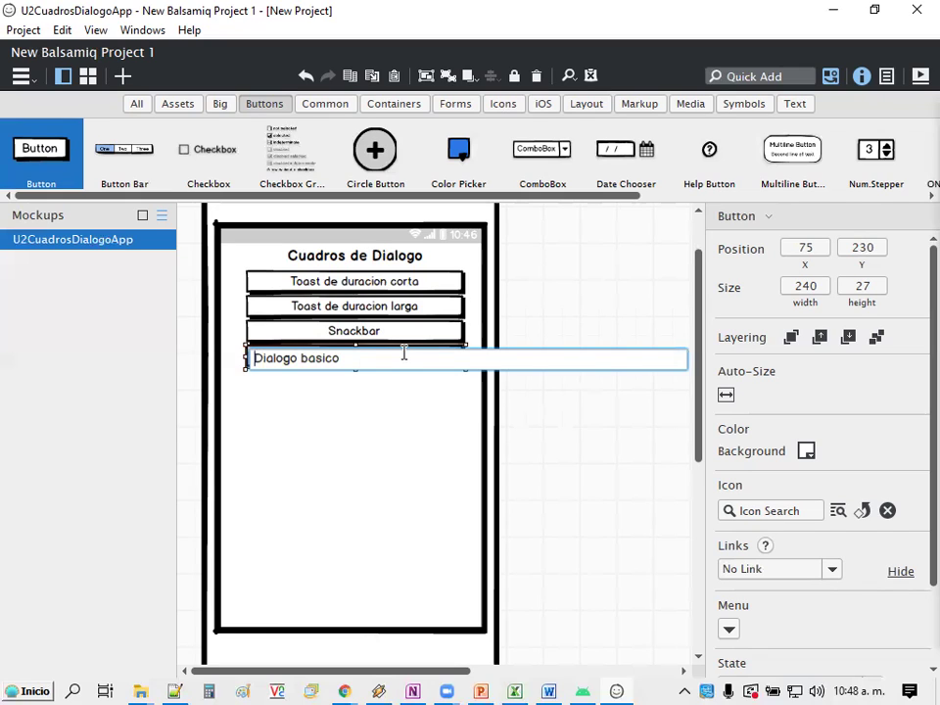
{"action": "type", "text": "Cuadro de"}
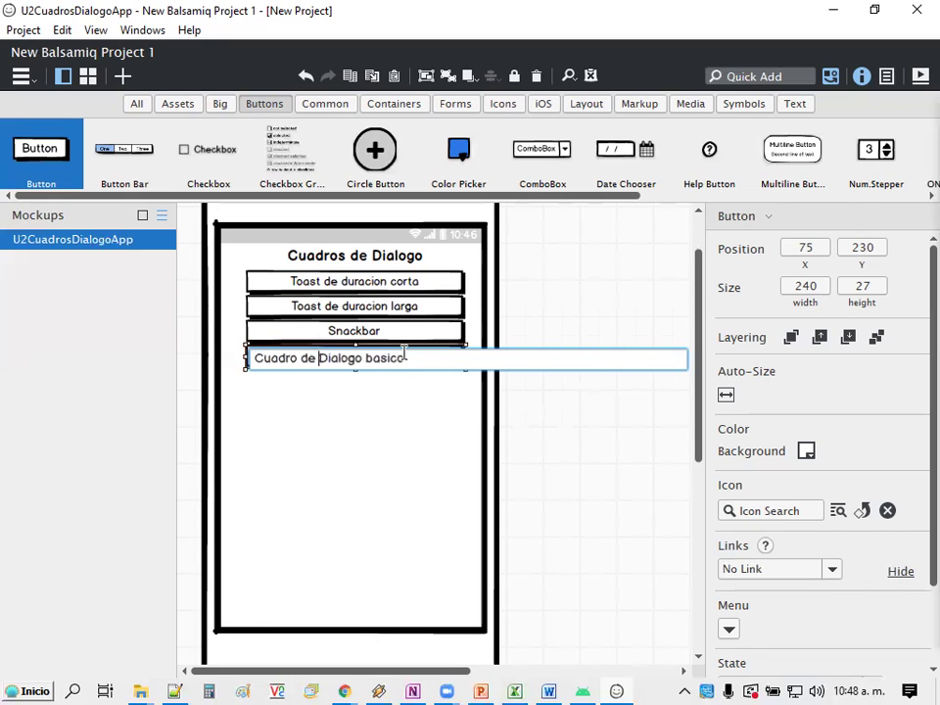
{"action": "left_click", "coordinate": [385, 368]}
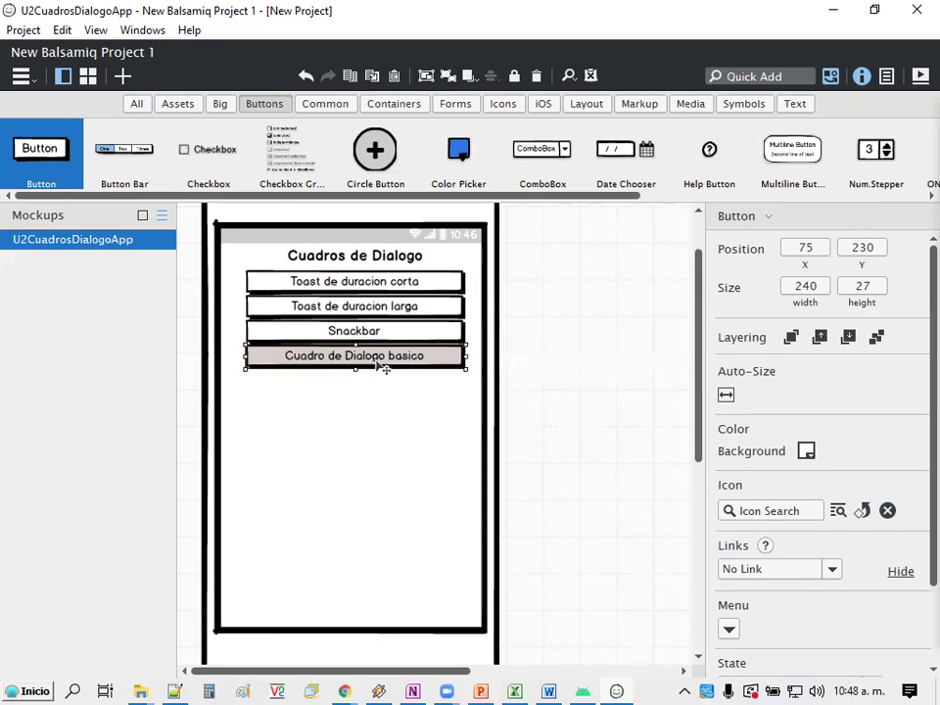
Step: Duplicate the "Cuadro de Dialogo basico" button directly below it at about Y 257 and relabel the copy "Dialogo basico con boton OK"
{"action": "left_click_drag", "start_coordinate": [371, 364], "coordinate": [365, 395]}
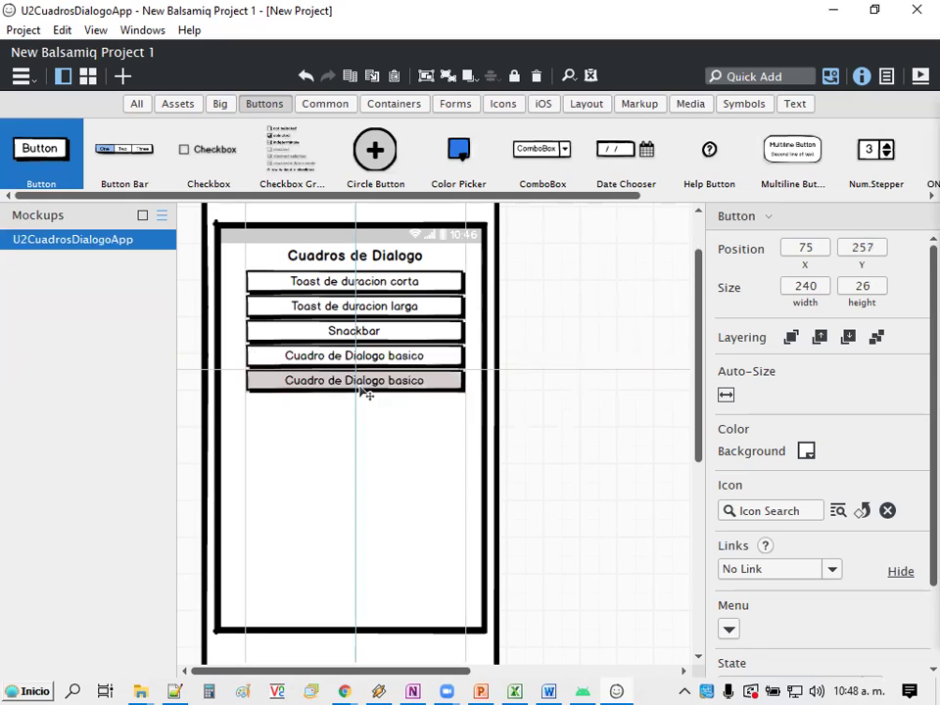
{"action": "double_click", "coordinate": [431, 377]}
{"action": "type", "text": "D"}
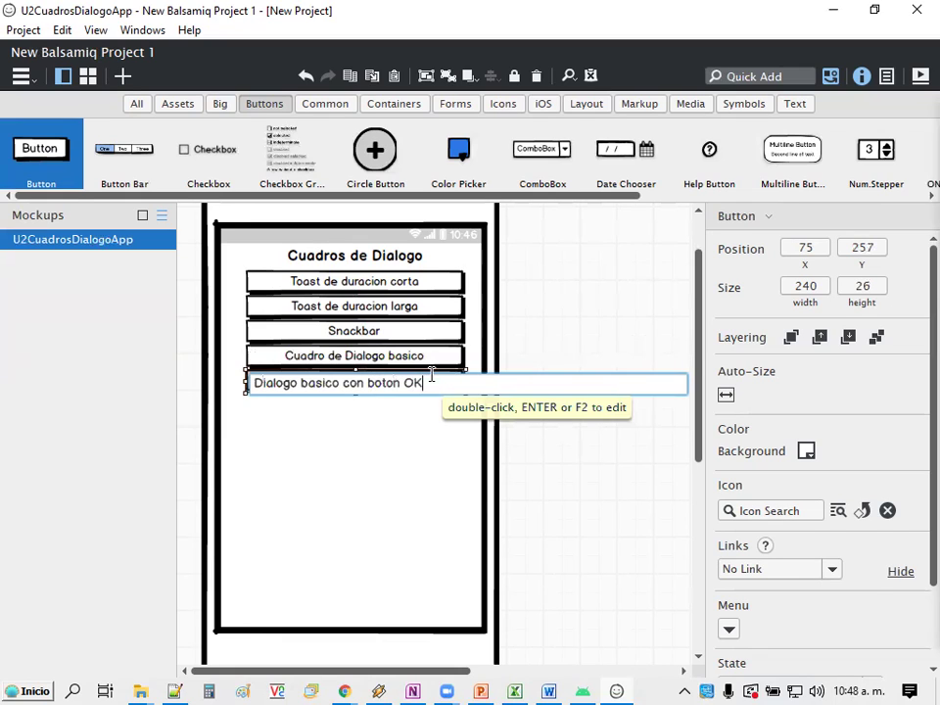
{"action": "key", "text": "Return"}
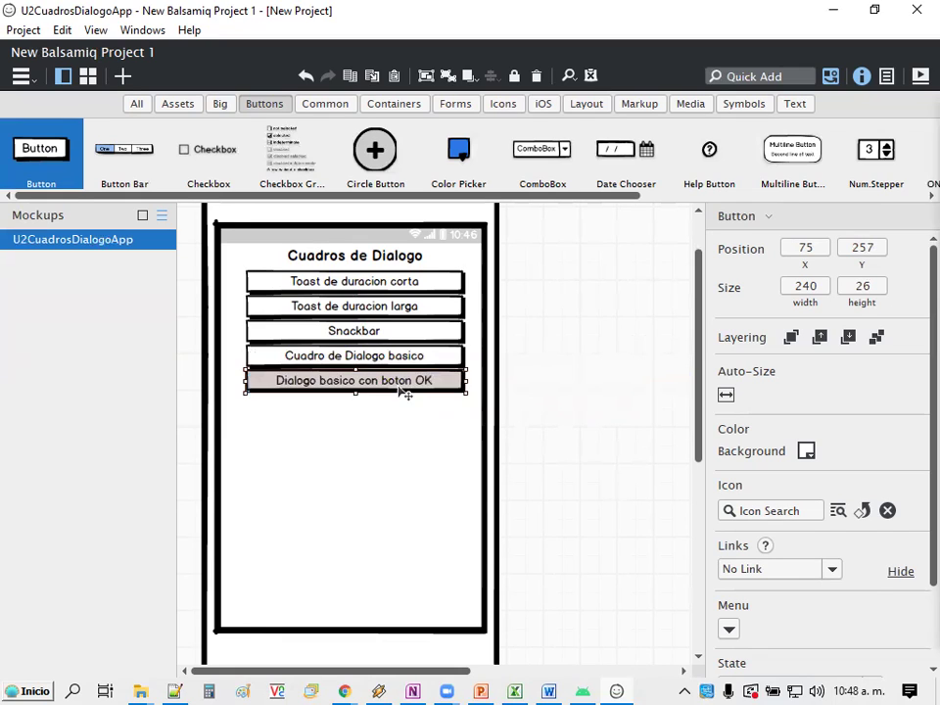
Step: Duplicate the OK button directly below it at about Y 283 and relabel the copy "Dialogo basico con boton OK y CANCEL"
{"action": "left_click", "coordinate": [373, 399]}
{"action": "key", "text": "ctrl+v"}
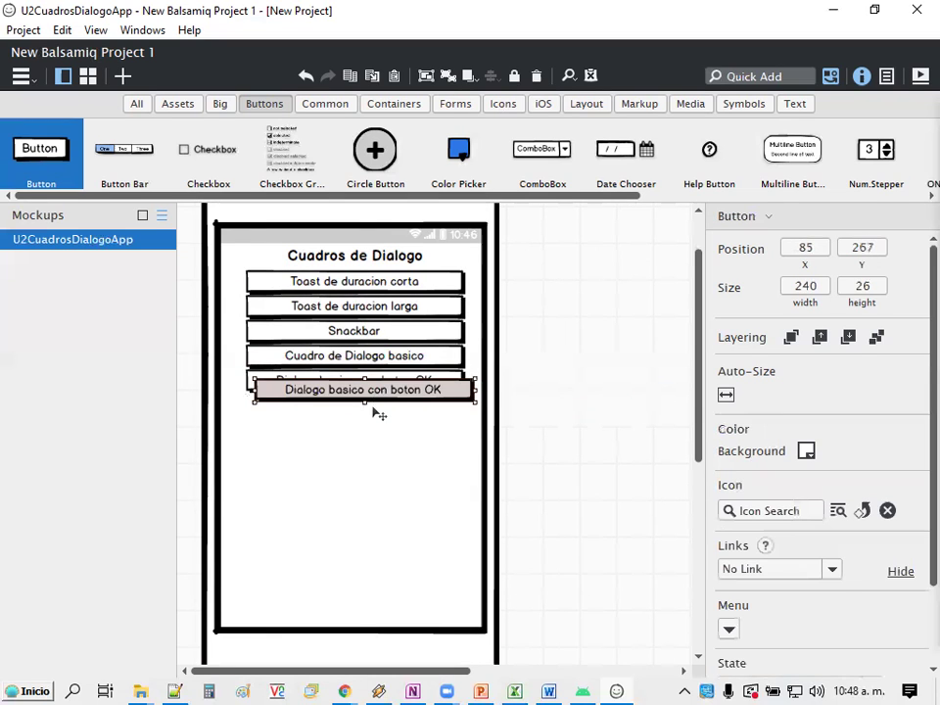
{"action": "left_click_drag", "start_coordinate": [378, 408], "coordinate": [371, 417]}
{"action": "double_click", "coordinate": [439, 409]}
{"action": "left_click", "coordinate": [445, 408]}
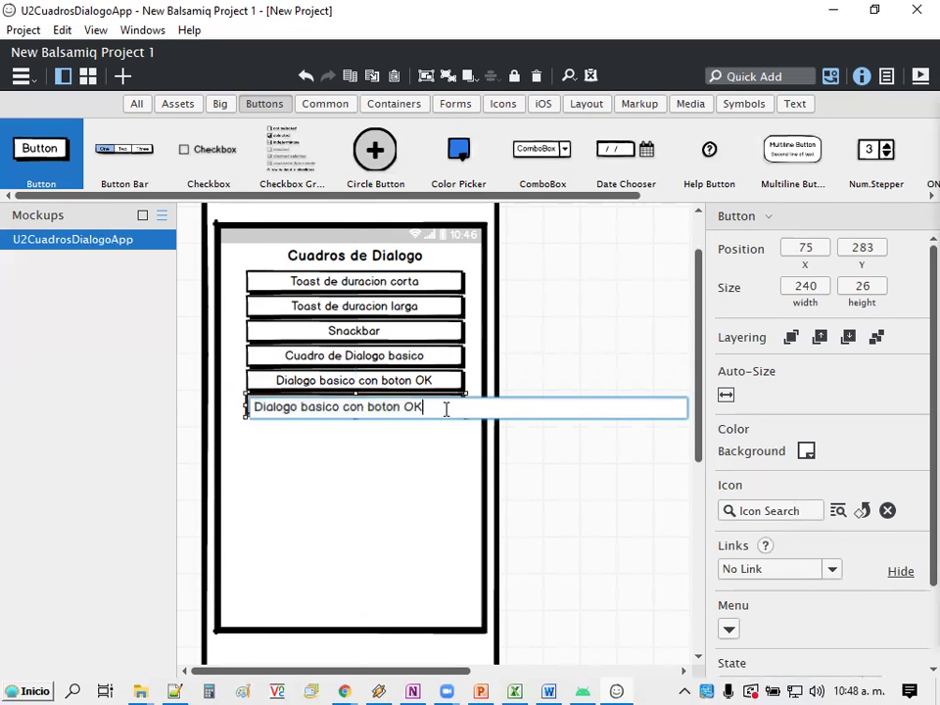
{"action": "type", "text": "y C"}
{"action": "key", "text": "BackSpace"}
{"action": "type", "text": "NCEL"}
{"action": "key", "text": "Return"}
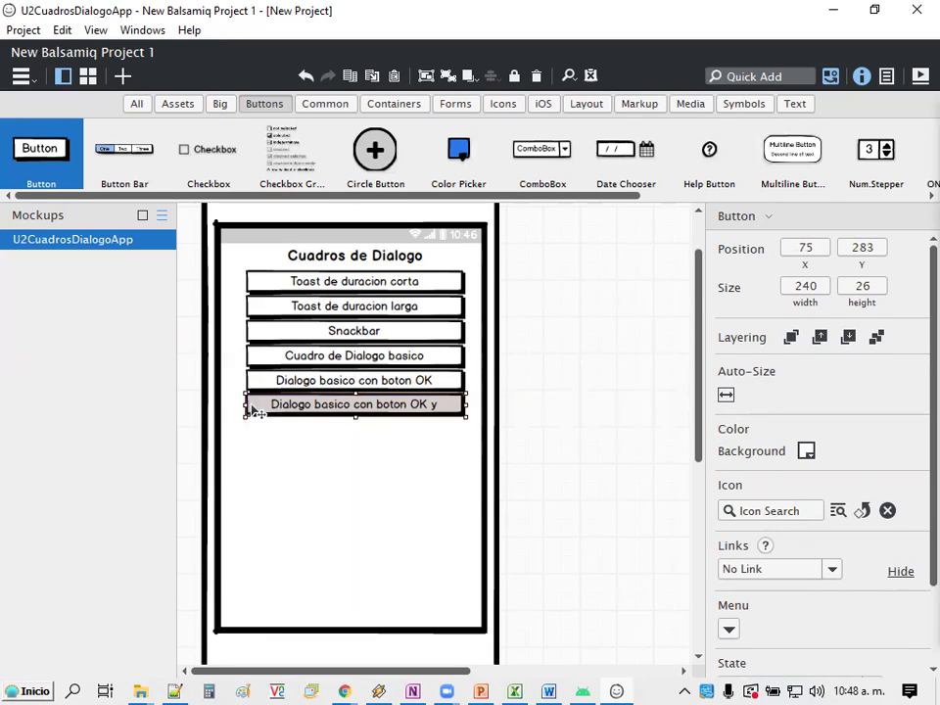
Step: Try to fit the full OK y CANCEL label by changing the button's height to about 51, and reduce it to about 32
{"action": "left_click_drag", "start_coordinate": [352, 420], "coordinate": [352, 443]}
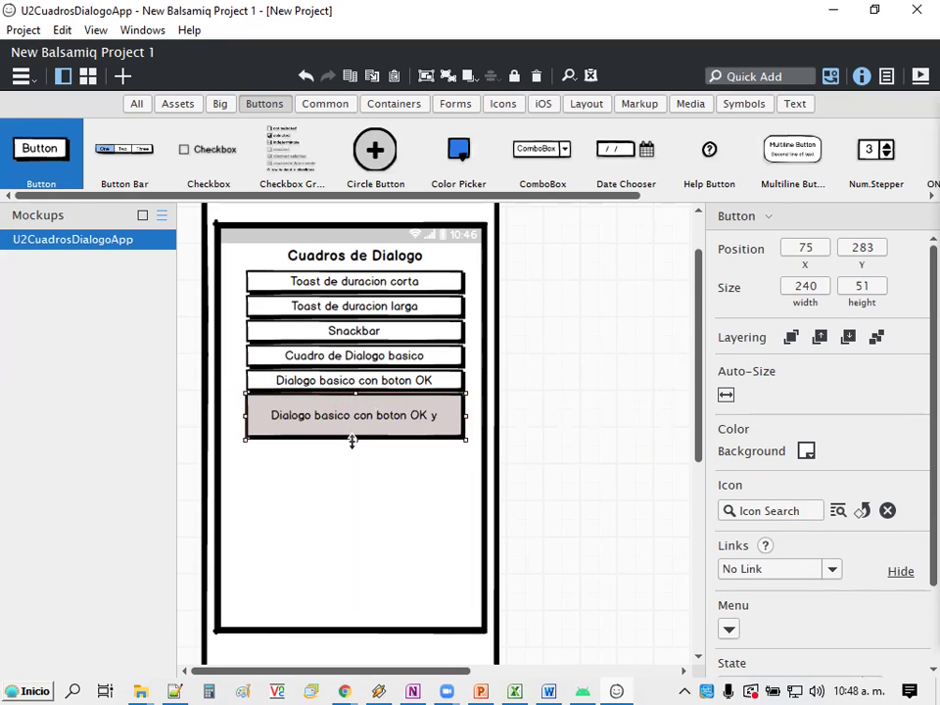
{"action": "double_click", "coordinate": [364, 432]}
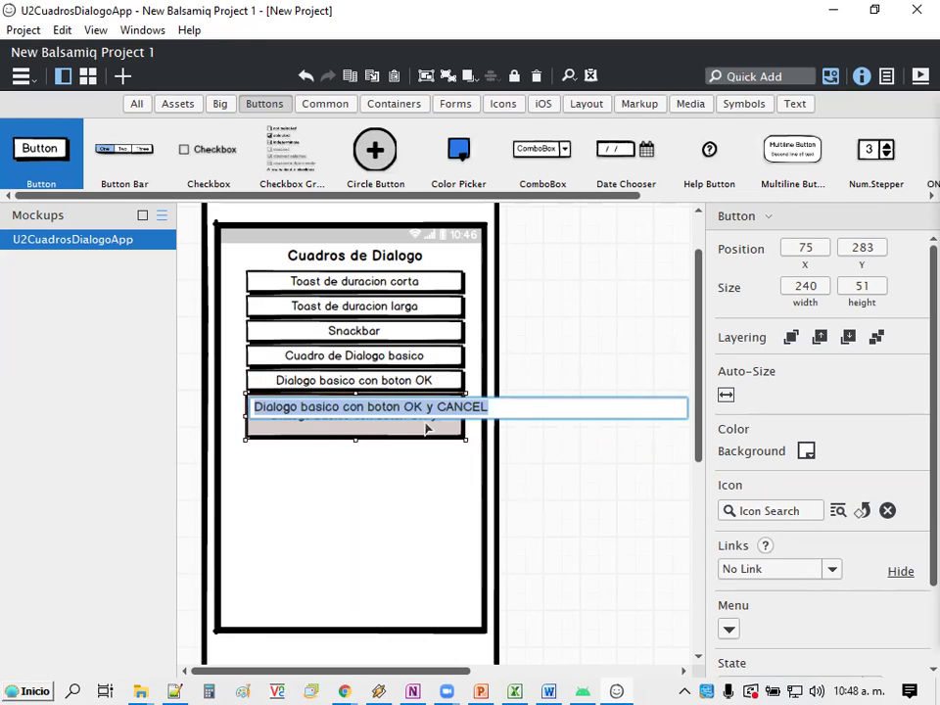
{"action": "key", "text": "Return"}
{"action": "mouse_move", "coordinate": [357, 441]}
{"action": "left_mouse_down"}
{"action": "mouse_move", "coordinate": [366, 514]}
{"action": "mouse_move", "coordinate": [357, 413]}
{"action": "mouse_move", "coordinate": [357, 424]}
{"action": "left_mouse_up"}
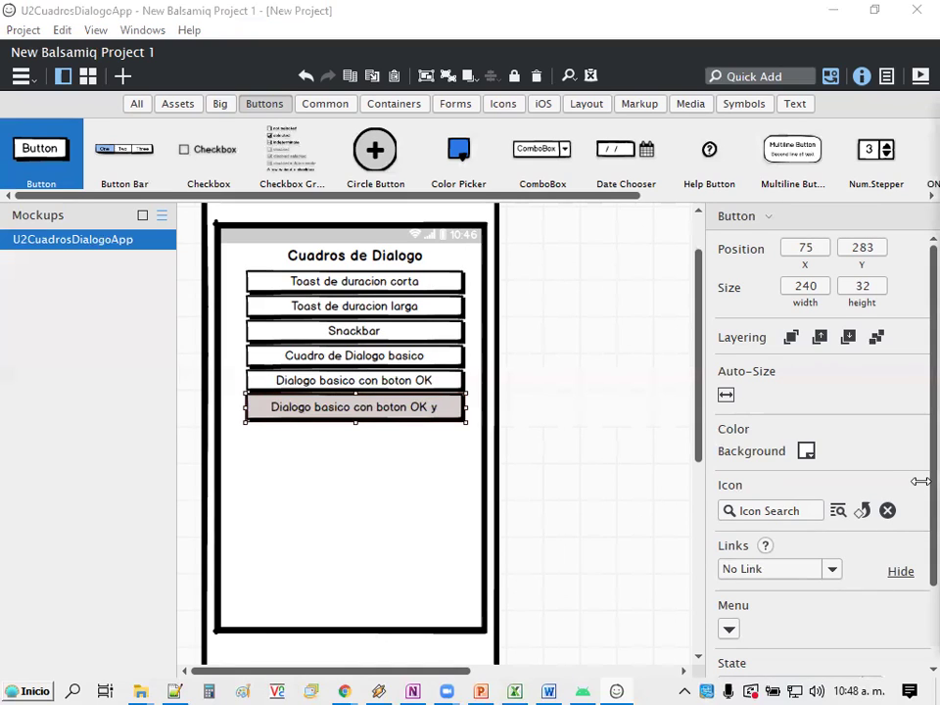
Step: Auto-size the OK y CANCEL button to fit its full label
{"action": "scroll", "coordinate": [914, 621], "scroll_direction": "down", "scroll_amount": 2}
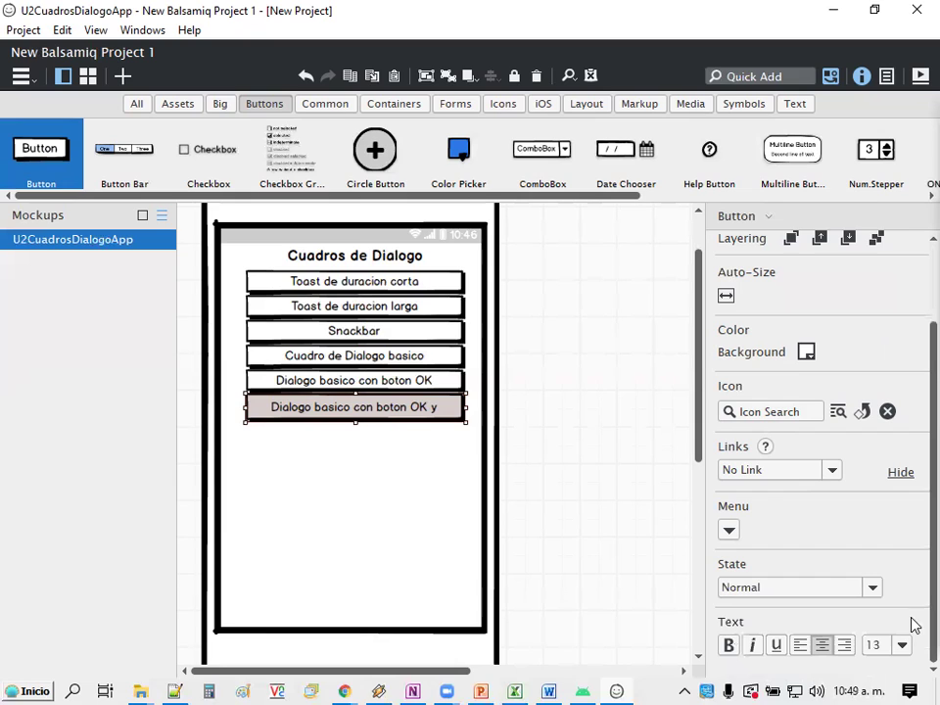
{"action": "left_click", "coordinate": [880, 597]}
{"action": "left_click", "coordinate": [881, 597]}
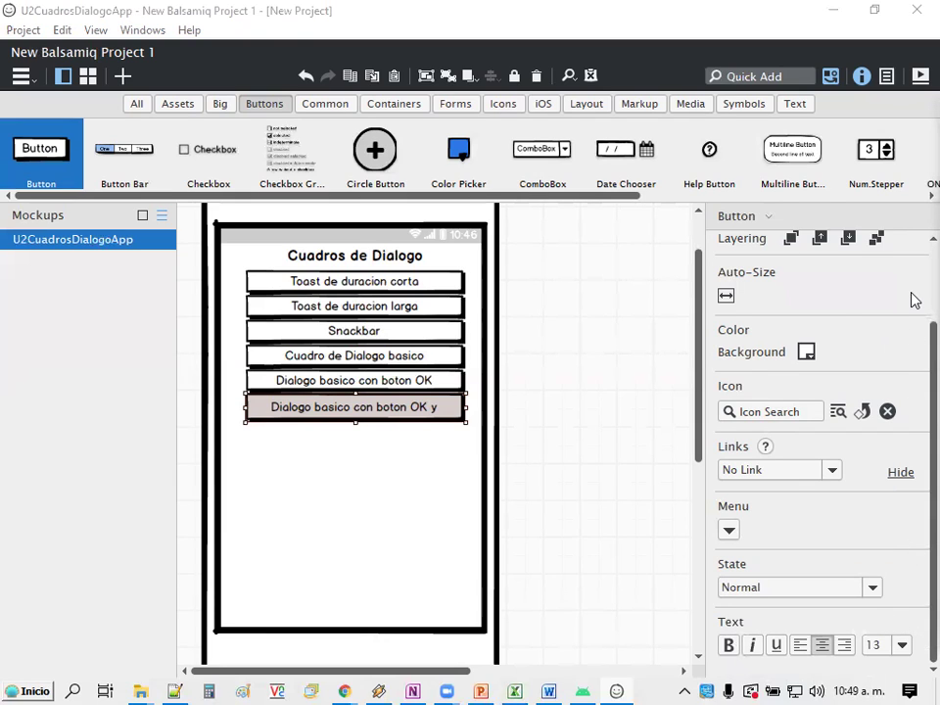
{"action": "scroll", "coordinate": [912, 311], "scroll_direction": "up", "scroll_amount": 2}
{"action": "left_click", "coordinate": [725, 397]}
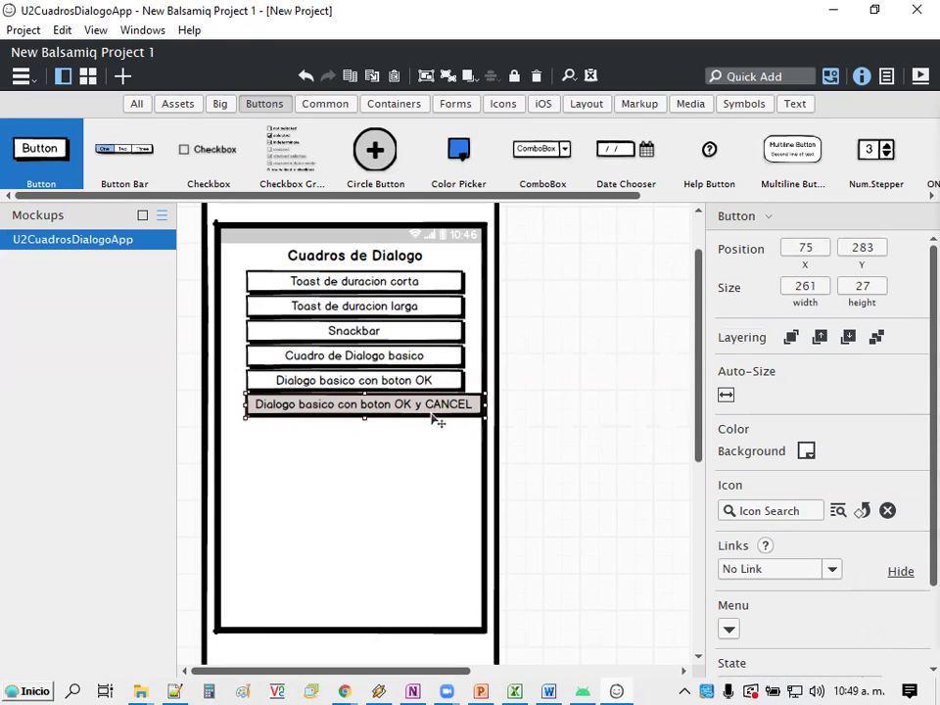
Step: Shift all six buttons left within the phone screen to about X 65
{"action": "left_click_drag", "start_coordinate": [400, 414], "coordinate": [391, 412]}
{"action": "left_click_drag", "start_coordinate": [295, 384], "coordinate": [284, 309]}
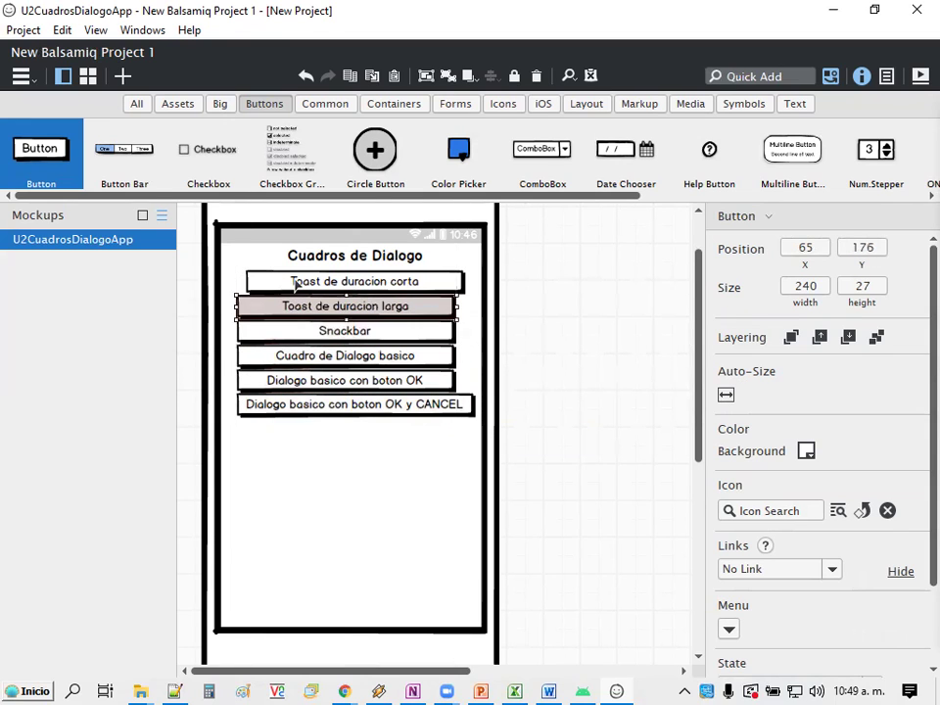
{"action": "left_click_drag", "start_coordinate": [346, 283], "coordinate": [336, 284]}
Step: Widen the five buttons above the OK y CANCEL button to about 256
{"action": "left_click_drag", "start_coordinate": [453, 278], "coordinate": [470, 380]}
{"action": "left_click", "coordinate": [452, 310]}
{"action": "left_click", "coordinate": [454, 332]}
{"action": "left_click", "coordinate": [452, 359]}
{"action": "left_click", "coordinate": [453, 381]}
{"action": "left_click", "coordinate": [431, 449]}
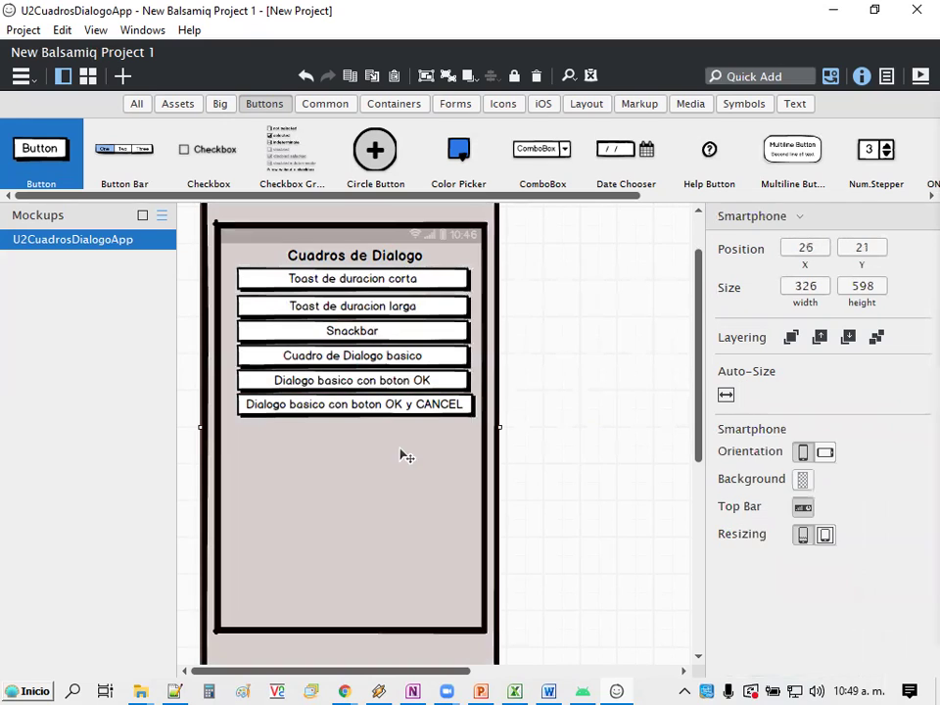
Step: Duplicate the OK y CANCEL button below it at about Y 310, relabel the copy "Dialogo con botones de radio" and narrow it to about 256
{"action": "left_click", "coordinate": [390, 415]}
{"action": "left_click_drag", "start_coordinate": [388, 409], "coordinate": [372, 440]}
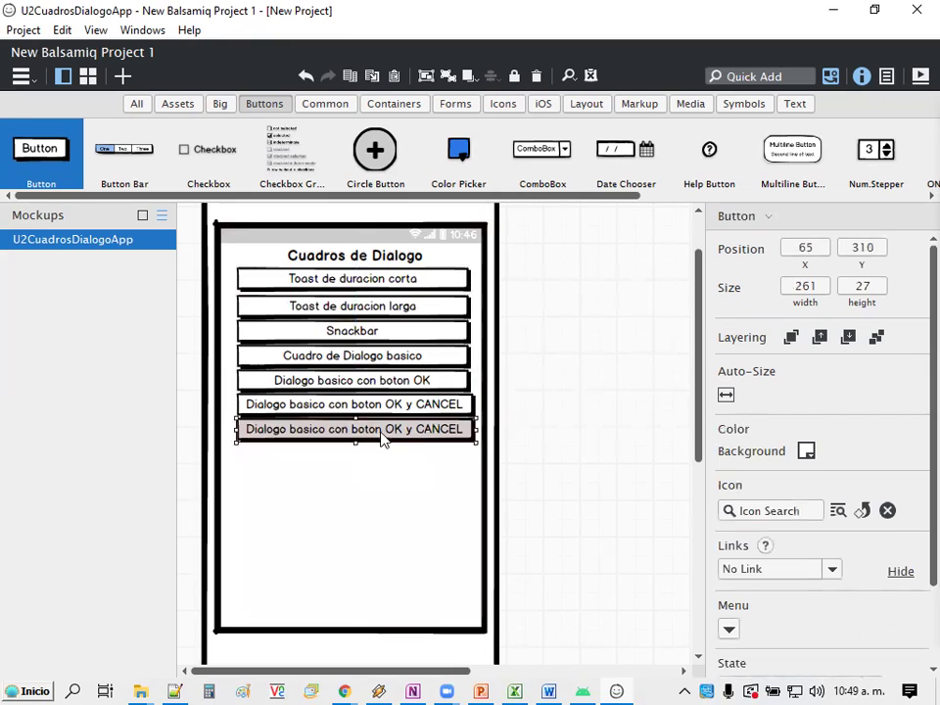
{"action": "double_click", "coordinate": [382, 432]}
{"action": "type", "text": "Dia"}
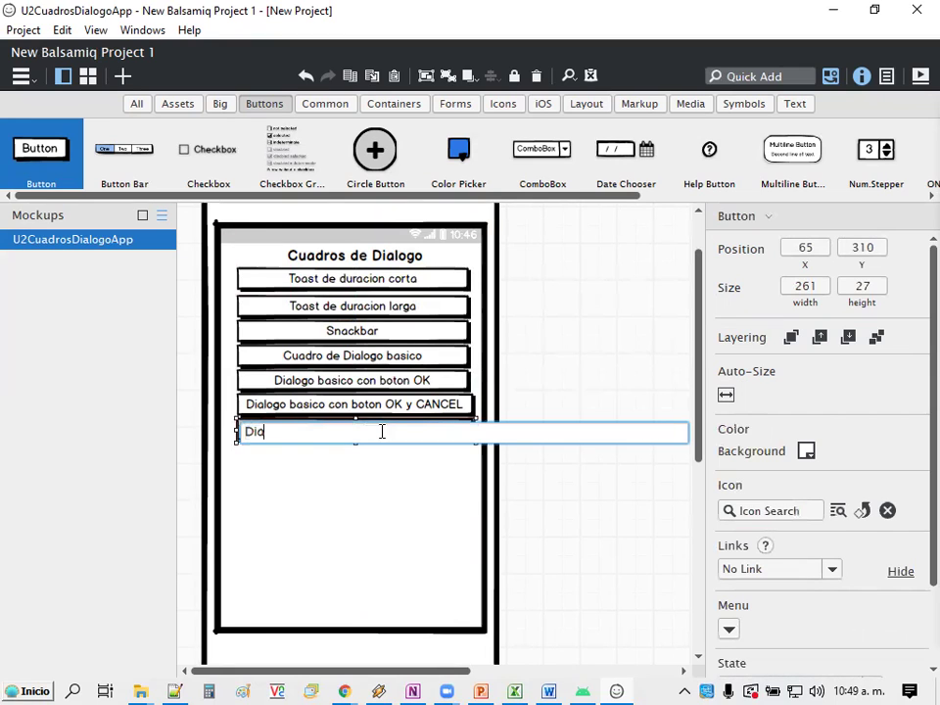
{"action": "type", "text": "logo con opcione"}
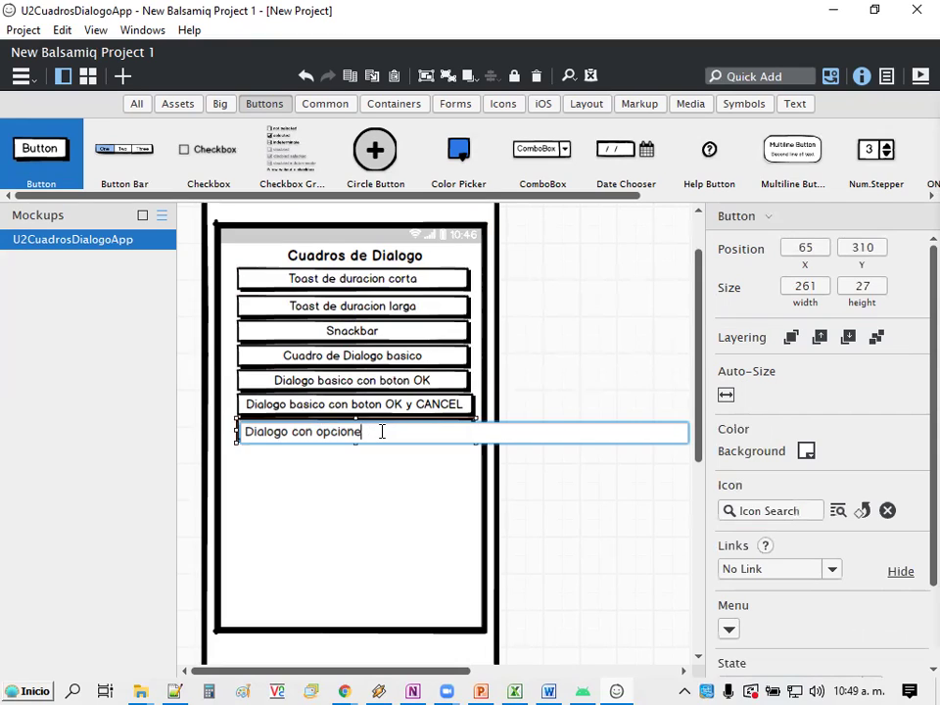
{"action": "key", "text": "BackSpace"}
{"action": "key", "text": "BackSpace"}
{"action": "key", "text": "BackSpace"}
{"action": "key", "text": "BackSpace"}
{"action": "key", "text": "BackSpace"}
{"action": "key", "text": "BackSpace"}
{"action": "key", "text": "BackSpace"}
{"action": "type", "text": "botones de radio"}
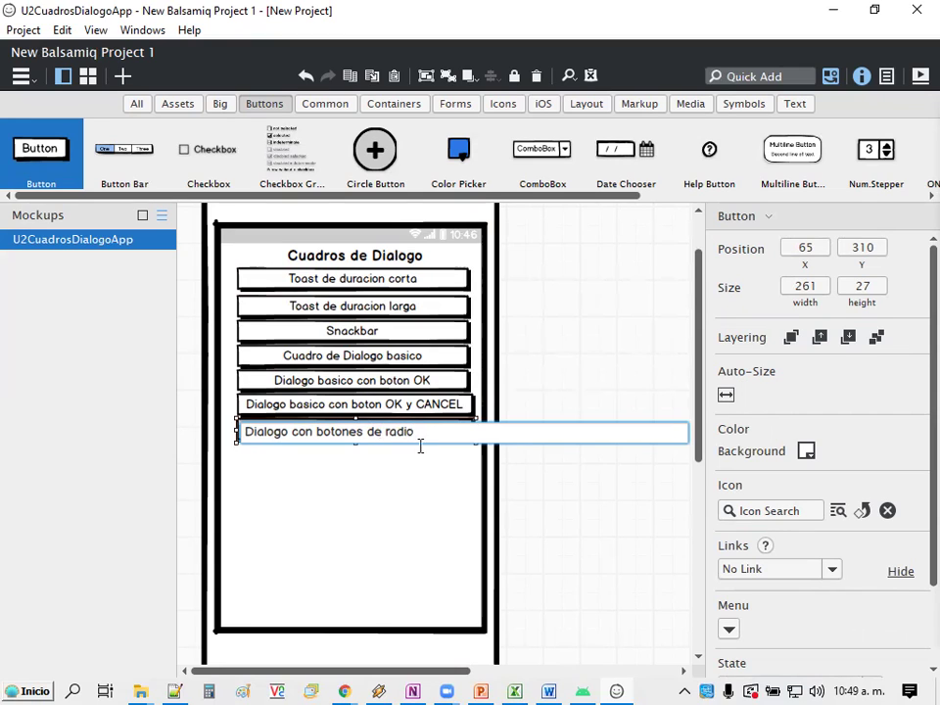
{"action": "key", "text": "Return"}
{"action": "left_click_drag", "start_coordinate": [415, 434], "coordinate": [472, 434]}
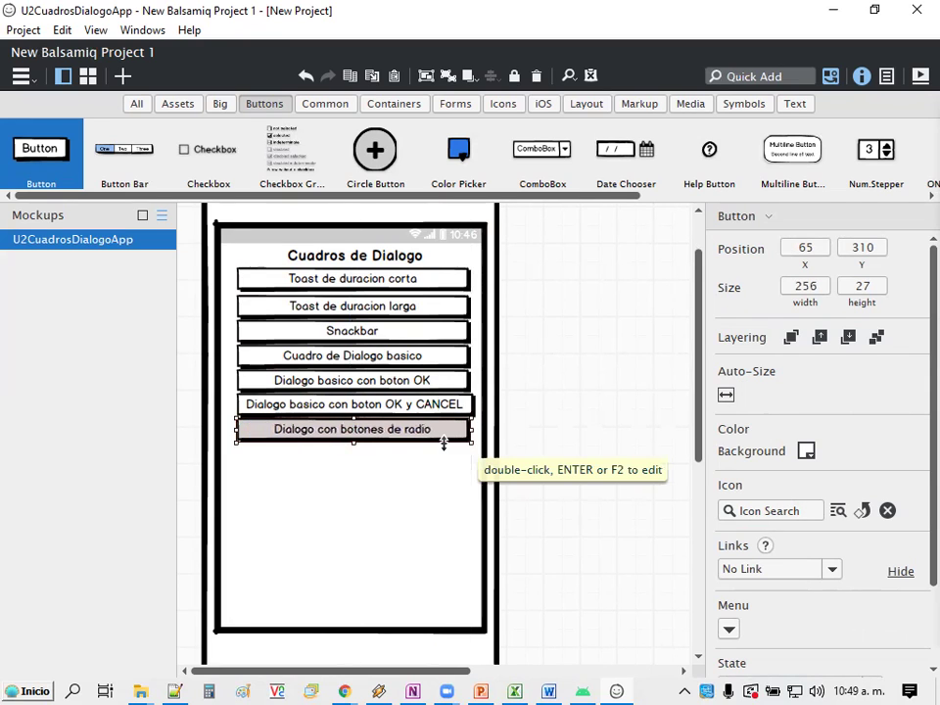
Step: Duplicate the "Dialogo con botones de radio" button directly below it at about Y 337 and relabel the copy "Dialogo con casillas de verificacion"
{"action": "left_click", "coordinate": [397, 464]}
{"action": "left_click_drag", "start_coordinate": [412, 441], "coordinate": [413, 467]}
{"action": "double_click", "coordinate": [435, 456]}
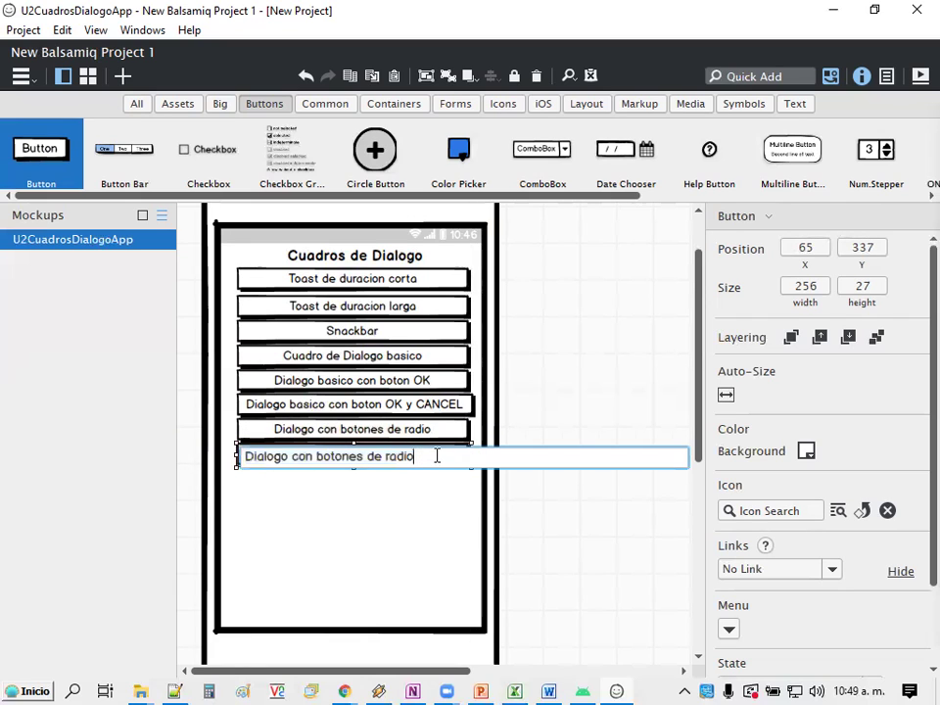
{"action": "key", "text": "BackSpace"}
{"action": "key", "text": "BackSpace"}
{"action": "key", "text": "BackSpace"}
{"action": "key", "text": "BackSpace"}
{"action": "key", "text": "BackSpace"}
{"action": "key", "text": "BackSpace"}
{"action": "key", "text": "BackSpace"}
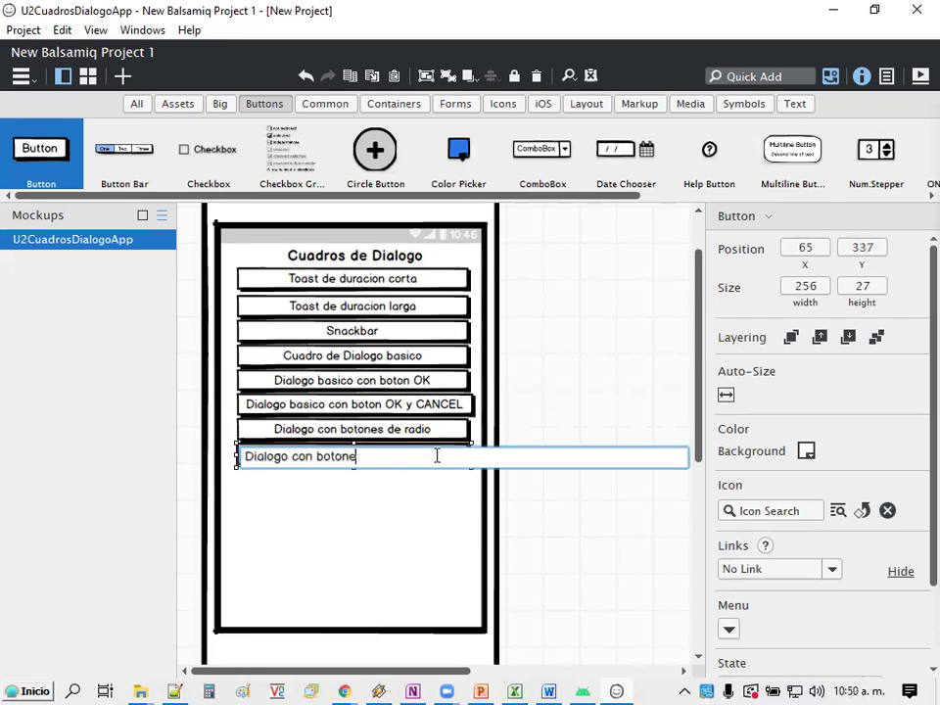
{"action": "key", "text": "BackSpace"}
{"action": "key", "text": "BackSpace"}
{"action": "key", "text": "BackSpace"}
{"action": "key", "text": "BackSpace"}
{"action": "key", "text": "BackSpace"}
{"action": "key", "text": "BackSpace"}
{"action": "key", "text": "BackSpace"}
{"action": "type", "text": "n co"}
{"action": "type", "text": "sillas de veri"}
{"action": "type", "text": "ficaci"}
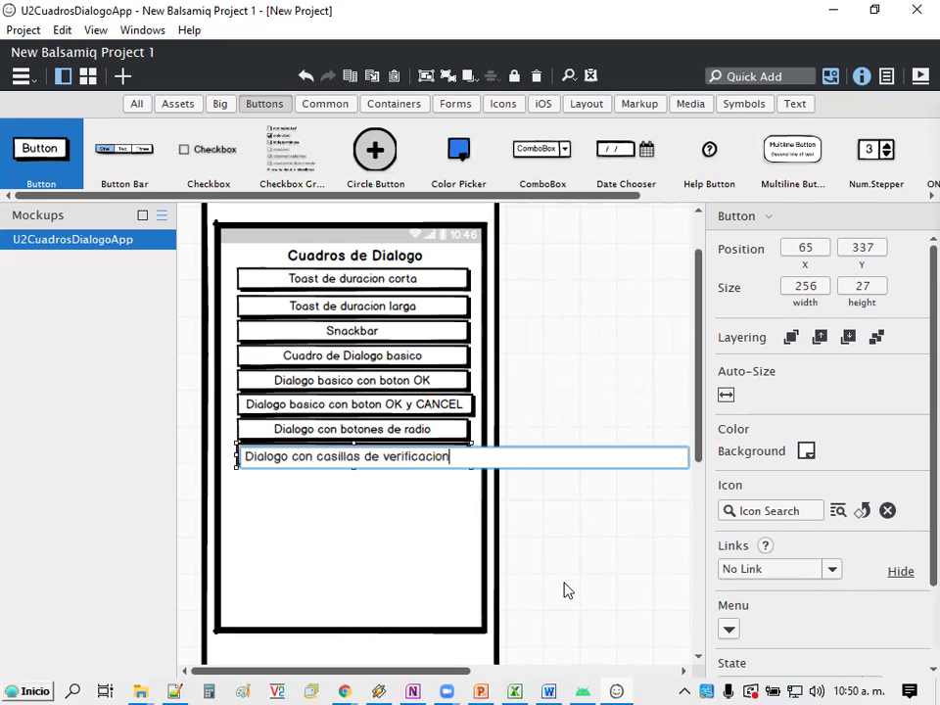
{"action": "type", "text": "on"}
{"action": "key", "text": "Return"}
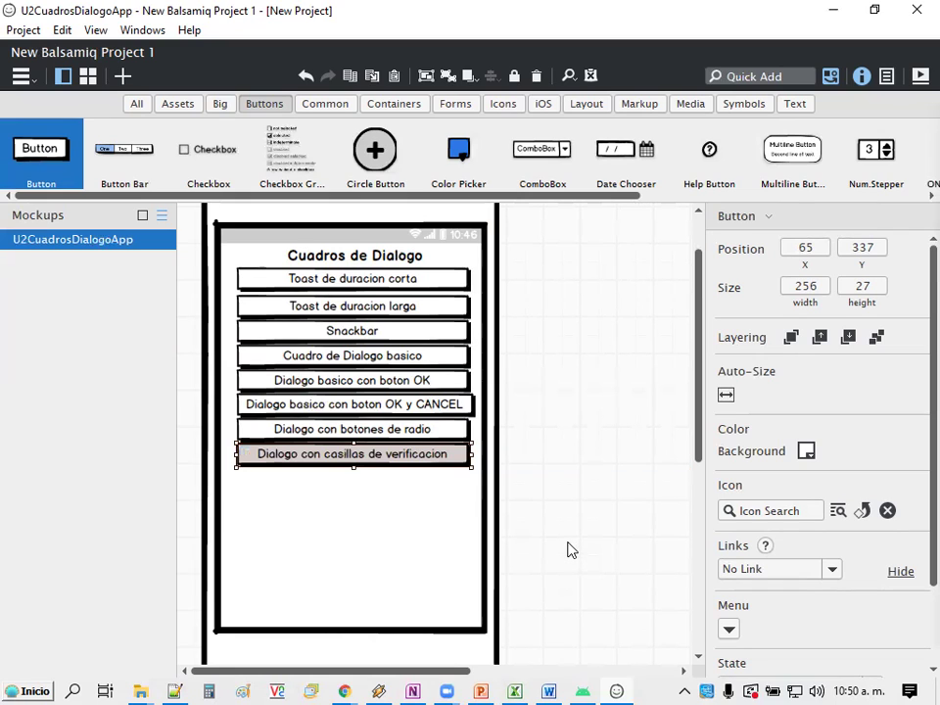
Step: Move the checkbox and radio dialog buttons slightly down and place a copy of the radio button above them at about Y 310
{"action": "left_click_drag", "start_coordinate": [402, 471], "coordinate": [402, 480]}
{"action": "left_click_drag", "start_coordinate": [388, 435], "coordinate": [361, 449]}
{"action": "left_click", "coordinate": [389, 456]}
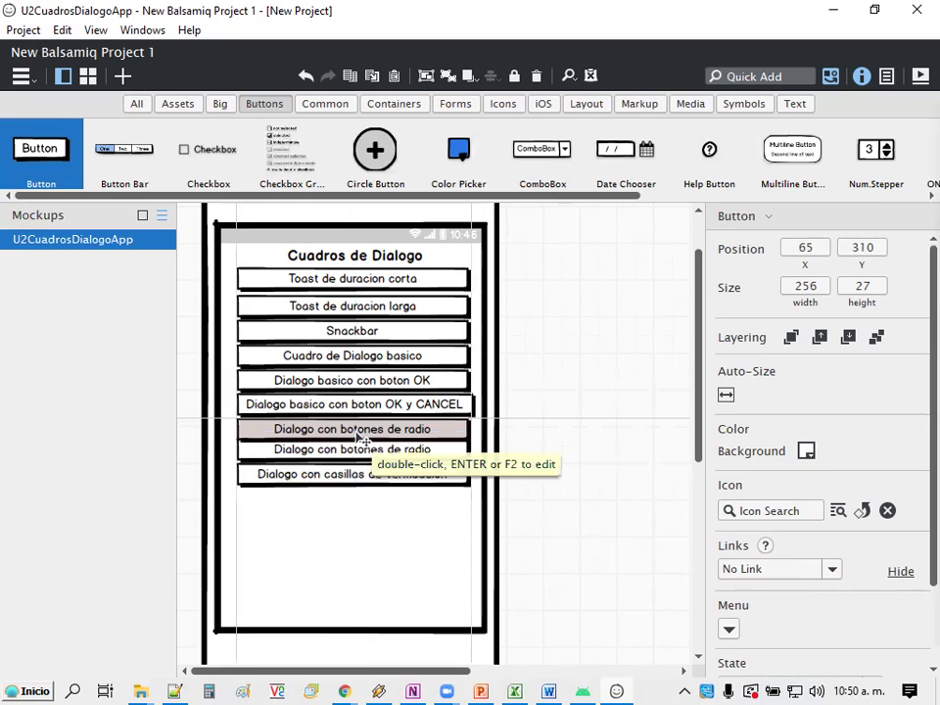
Step: Relabel the copied radio button at Y 310 "Dialogo con lista de opciones basica" and space the radio and checkbox buttons evenly below it
{"action": "double_click", "coordinate": [349, 433]}
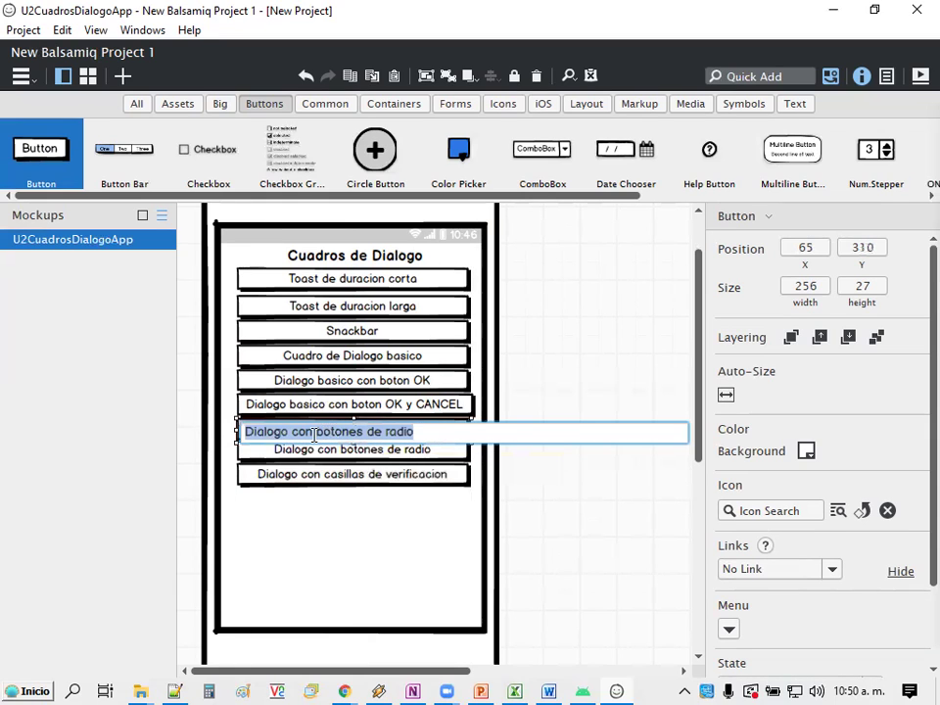
{"action": "left_click", "coordinate": [331, 431]}
{"action": "left_click_drag", "start_coordinate": [316, 431], "coordinate": [414, 432]}
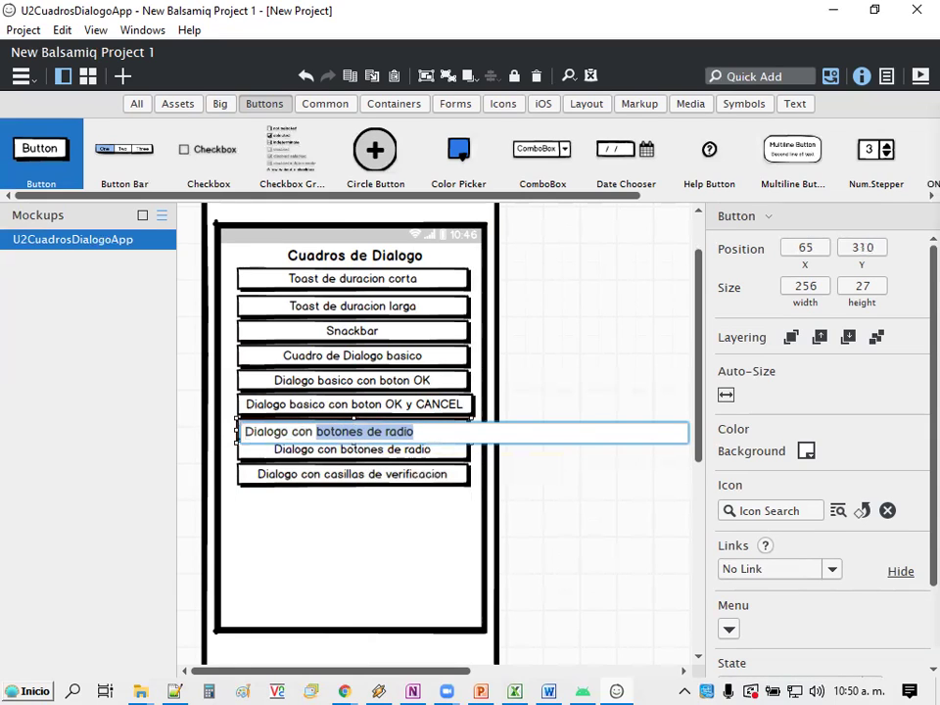
{"action": "type", "text": "lista de opciones basico"}
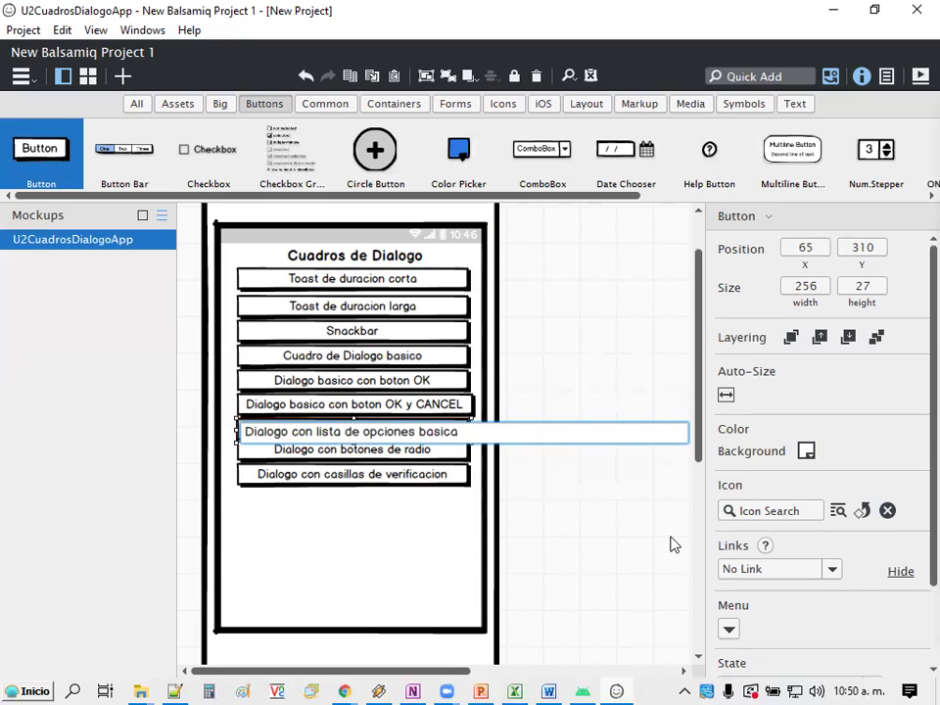
{"action": "key", "text": "BackSpace"}
{"action": "type", "text": "a"}
{"action": "key", "text": "Return"}
{"action": "mouse_move", "coordinate": [382, 474]}
{"action": "left_mouse_down"}
{"action": "mouse_move", "coordinate": [390, 485]}
{"action": "mouse_move", "coordinate": [356, 470]}
{"action": "mouse_move", "coordinate": [390, 487]}
{"action": "left_mouse_up"}
{"action": "left_click", "coordinate": [468, 529]}
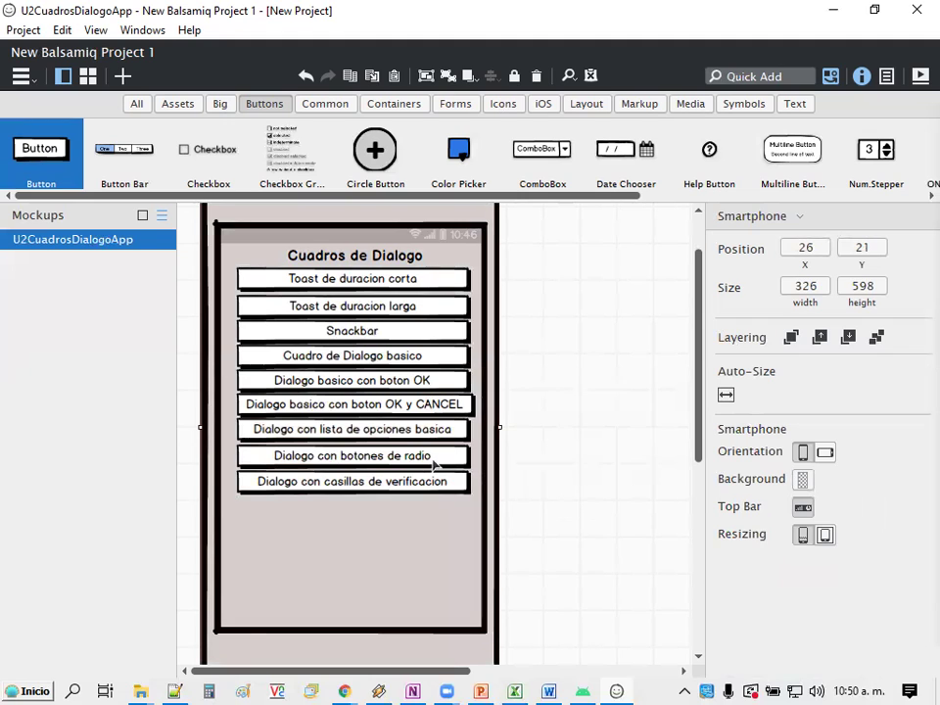
Step: Duplicate the "Dialogo con casillas de verificacion" button, relabel the copy "Dialogo con layout incrustado" and place it below at about X 65, Y 394
{"action": "left_click", "coordinate": [414, 493]}
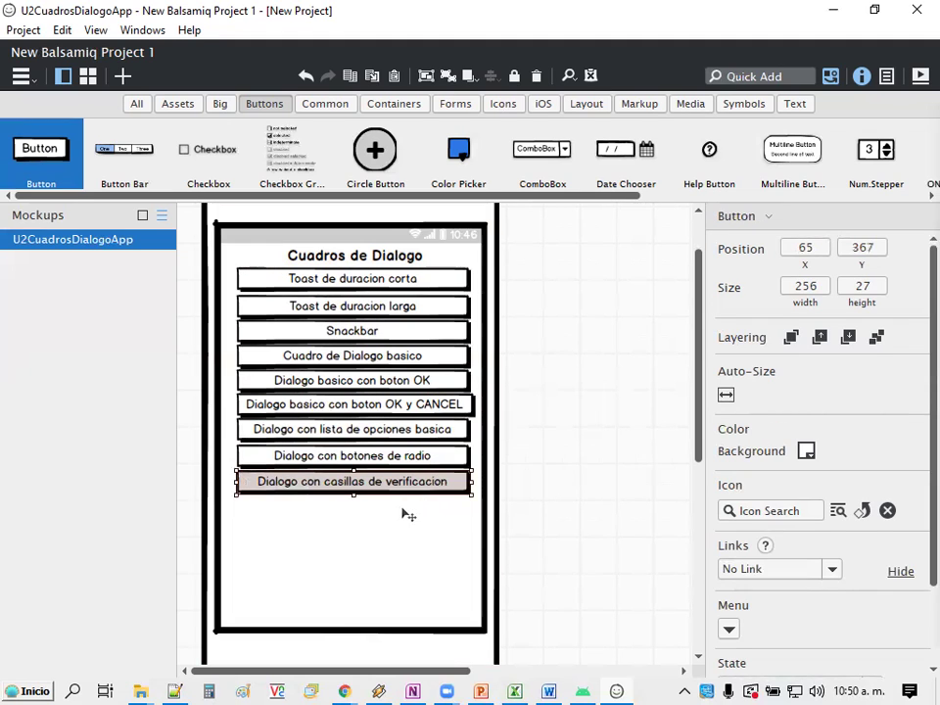
{"action": "left_click_drag", "start_coordinate": [406, 499], "coordinate": [401, 506]}
{"action": "double_click", "coordinate": [409, 505]}
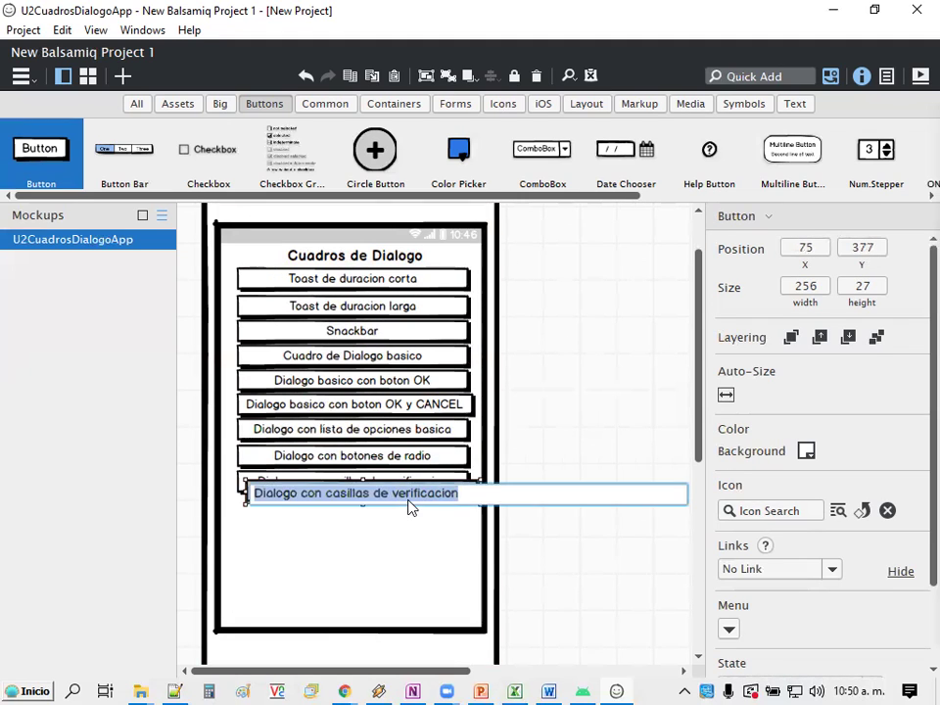
{"action": "type", "text": "Do"}
{"action": "type", "text": "a"}
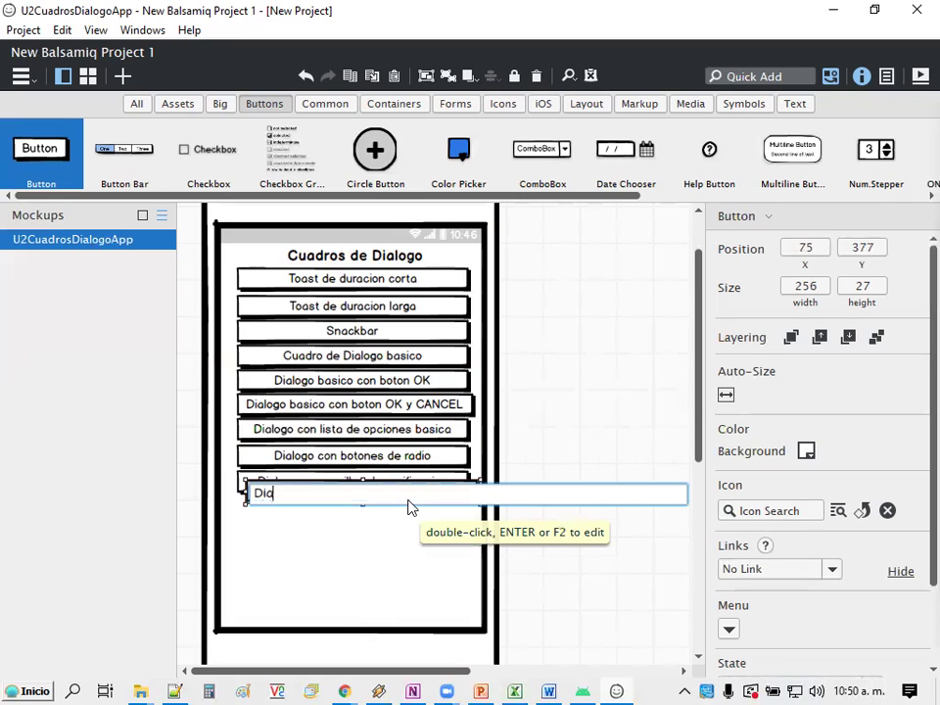
{"action": "type", "text": "logo con lo"}
{"action": "type", "text": "yut"}
{"action": "key", "text": "BackSpace"}
{"action": "key", "text": "BackSpace"}
{"action": "type", "text": "out incrustado"}
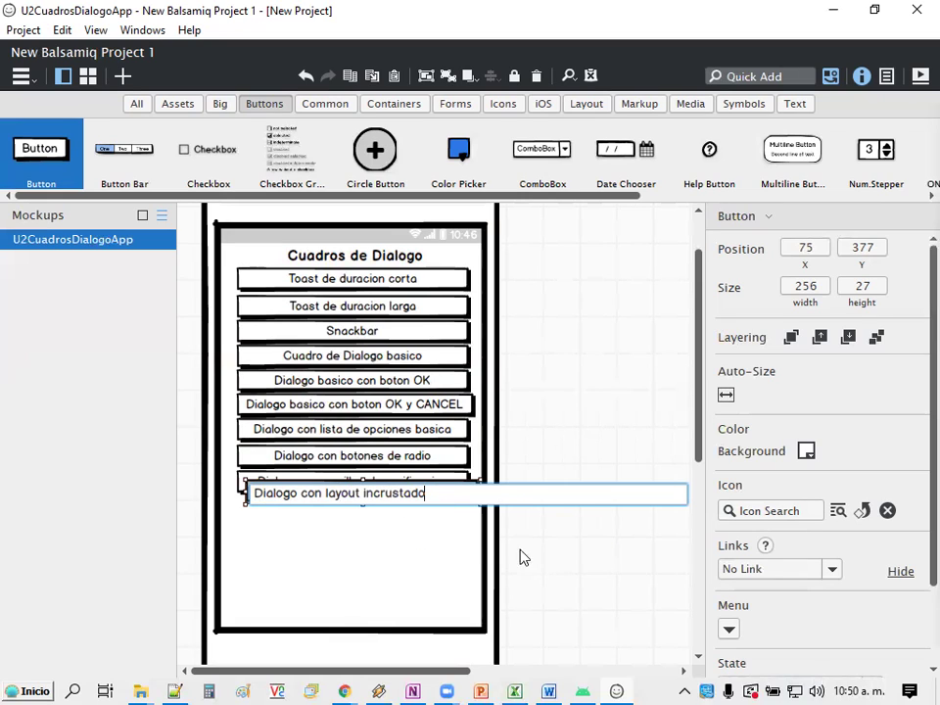
{"action": "left_click", "coordinate": [394, 503]}
{"action": "left_click_drag", "start_coordinate": [399, 504], "coordinate": [395, 522]}
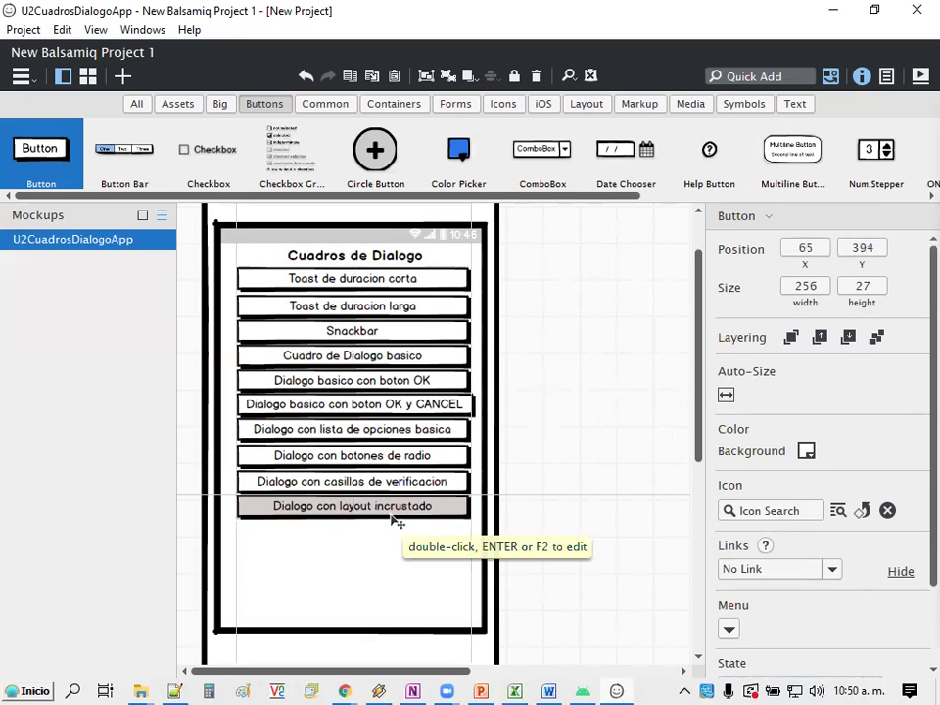
{"action": "left_click", "coordinate": [564, 557]}
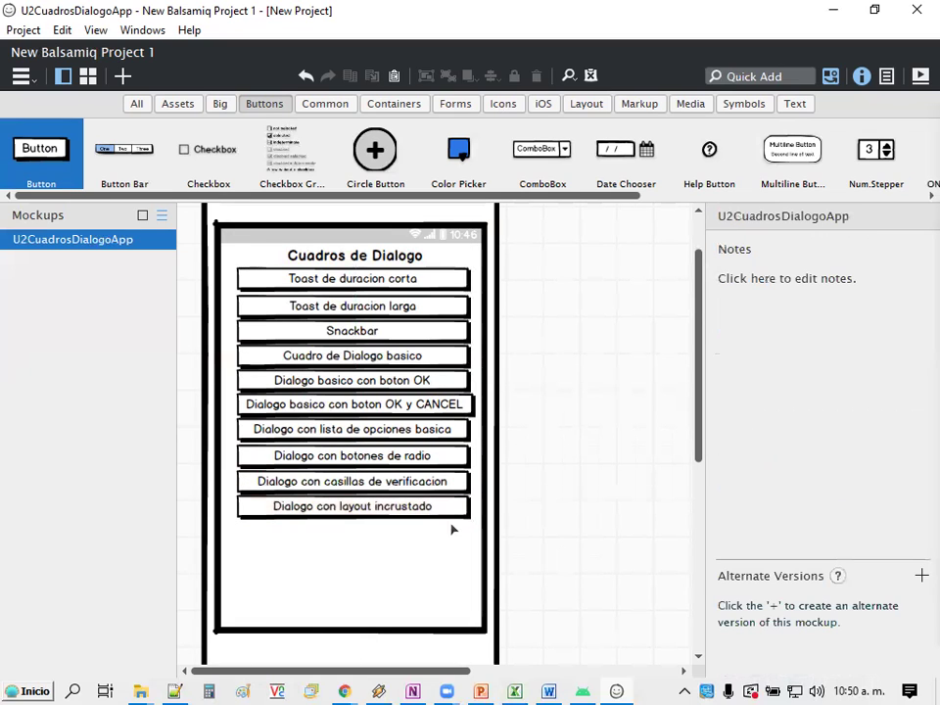
Step: Duplicate the "Dialogo con layout incrustado" button, place the copy directly below at about X 67, Y 421, and relabel it "Acerca de"
{"action": "left_click", "coordinate": [445, 514]}
{"action": "left_click", "coordinate": [577, 572]}
{"action": "key", "text": "ctrl+d"}
{"action": "mouse_move", "coordinate": [399, 542]}
{"action": "left_mouse_down"}
{"action": "mouse_move", "coordinate": [401, 551]}
{"action": "mouse_move", "coordinate": [396, 543]}
{"action": "left_mouse_up"}
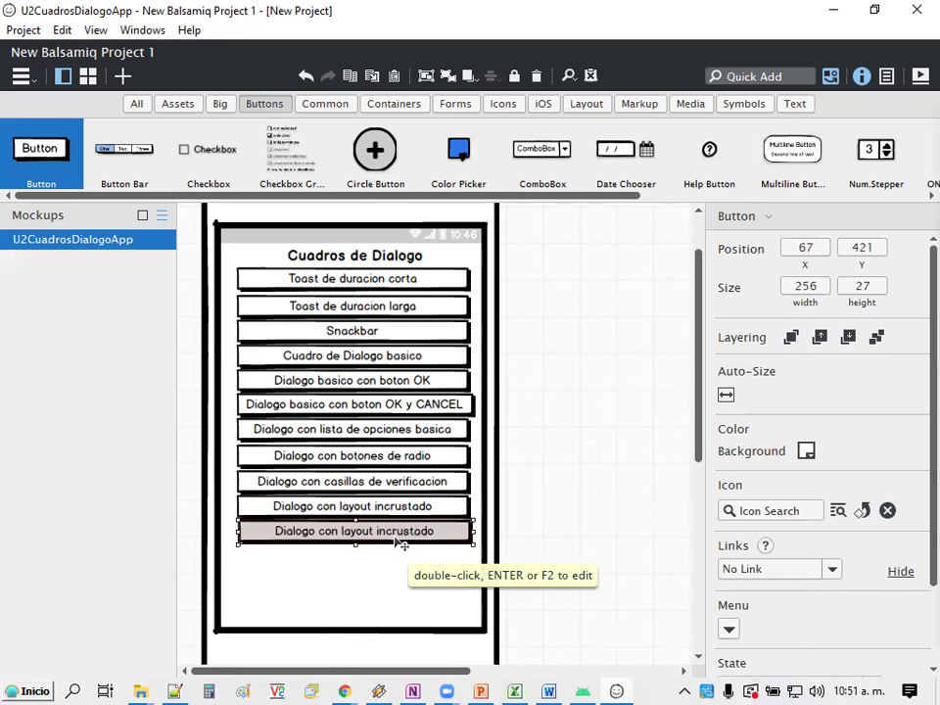
{"action": "double_click", "coordinate": [396, 542]}
{"action": "type", "text": "Acerca de"}
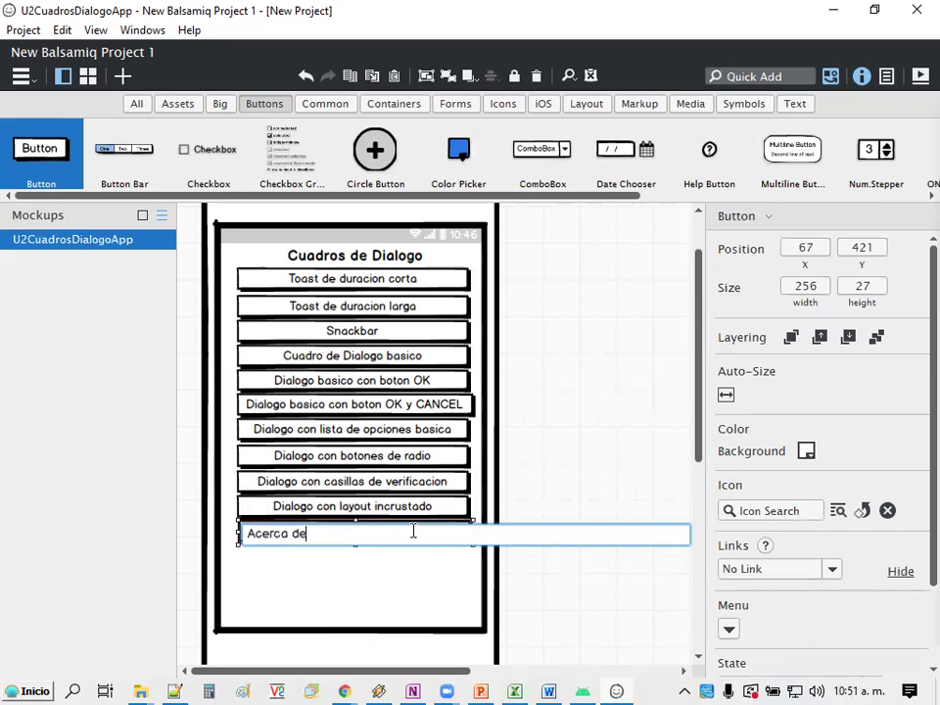
{"action": "key", "text": "Return"}
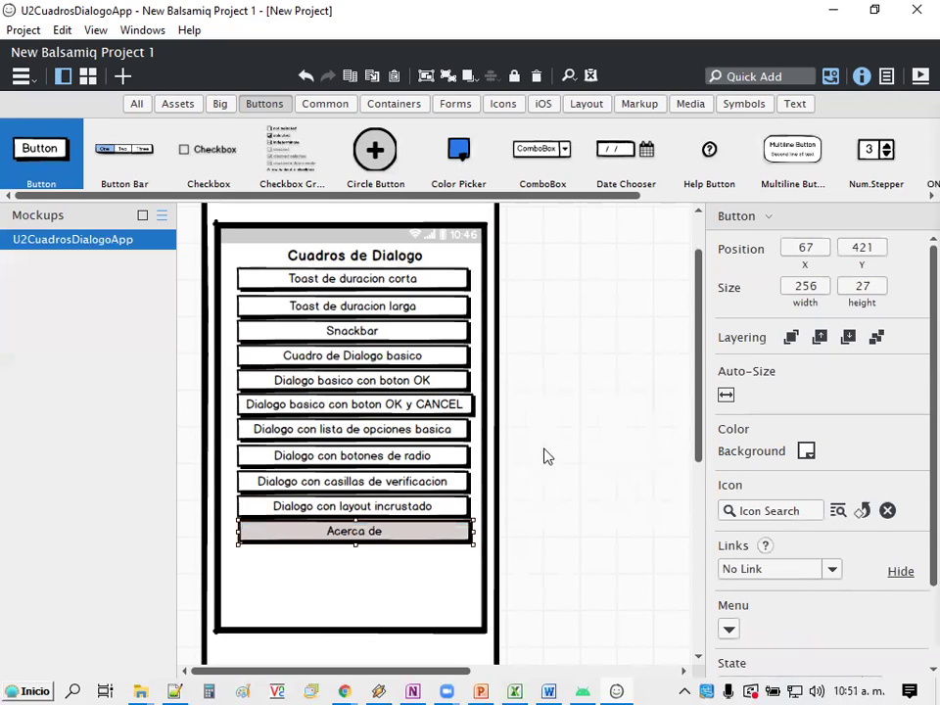
Step: Select the "Cuadros de Dialogo" title with all its buttons and move the group down to about X 59, Y 157
{"action": "left_click", "coordinate": [445, 588]}
{"action": "left_click", "coordinate": [392, 533]}
{"action": "left_click", "coordinate": [479, 575]}
{"action": "left_click_drag", "start_coordinate": [445, 538], "coordinate": [400, 310]}
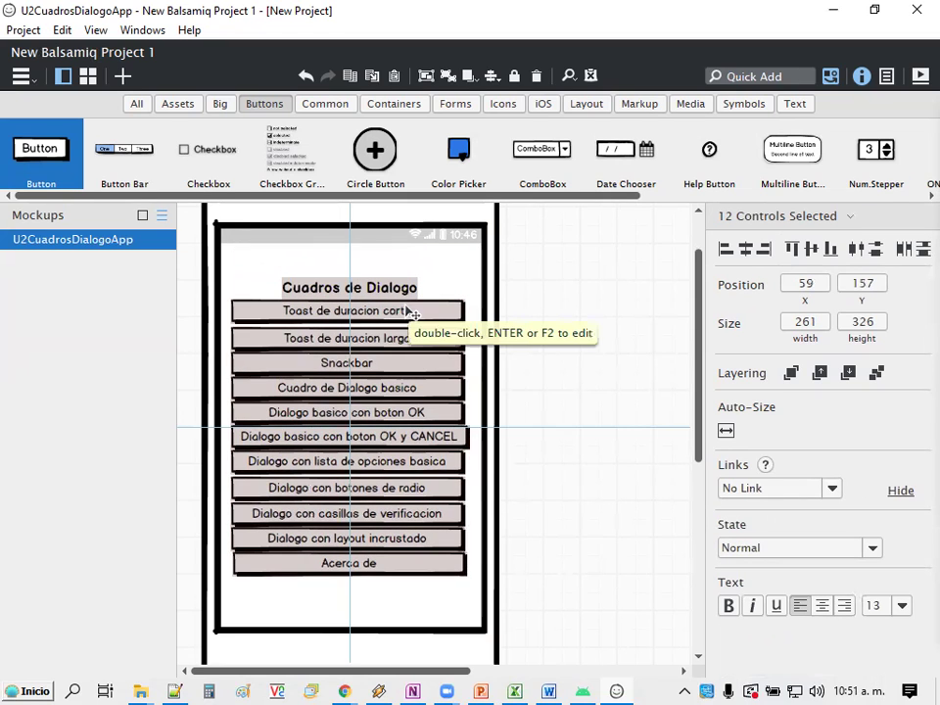
{"action": "left_click", "coordinate": [584, 373]}
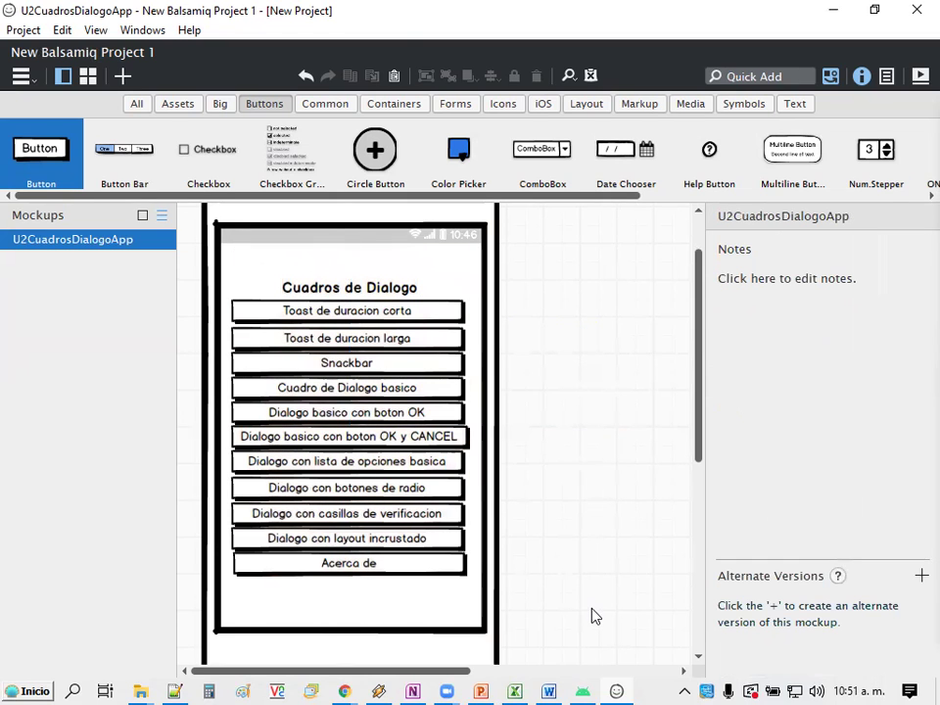
Step: Review the whole phone mockup, checking the title and button list within the smartphone screen
{"action": "scroll", "coordinate": [590, 609], "scroll_direction": "down", "scroll_amount": 2}
{"action": "scroll", "coordinate": [594, 615], "scroll_direction": "up", "scroll_amount": 1}
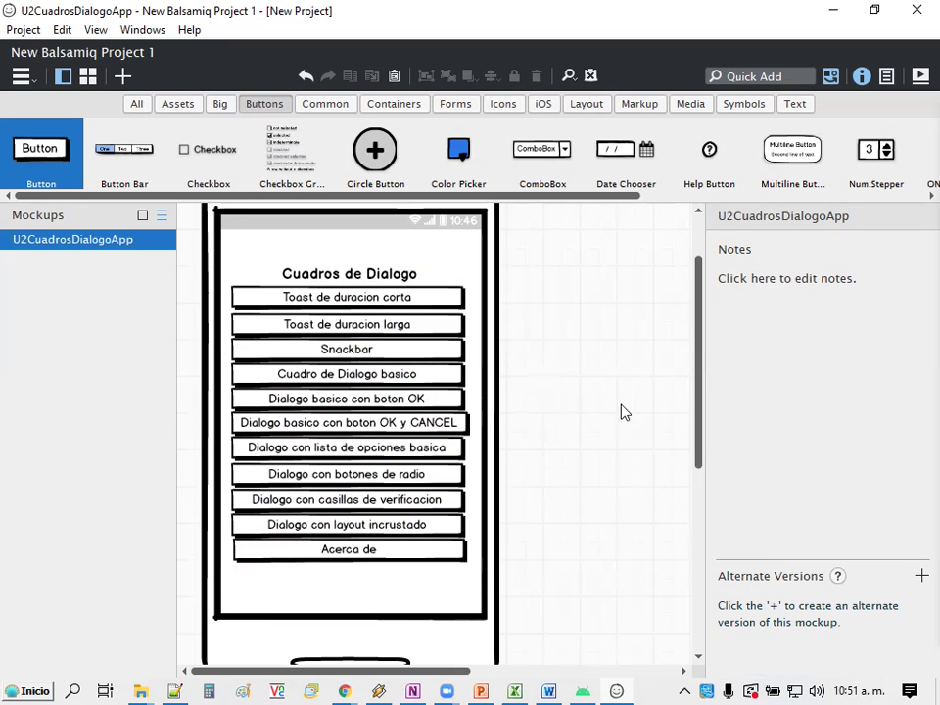
{"action": "scroll", "coordinate": [623, 458], "scroll_direction": "down", "scroll_amount": 2}
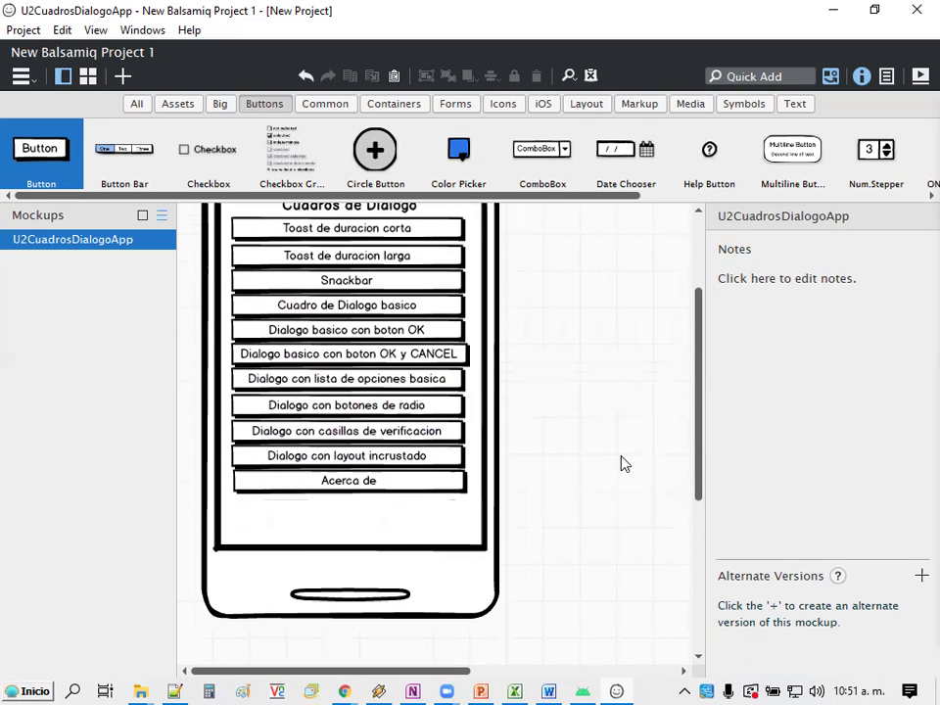
{"action": "scroll", "coordinate": [624, 463], "scroll_direction": "up", "scroll_amount": 3}
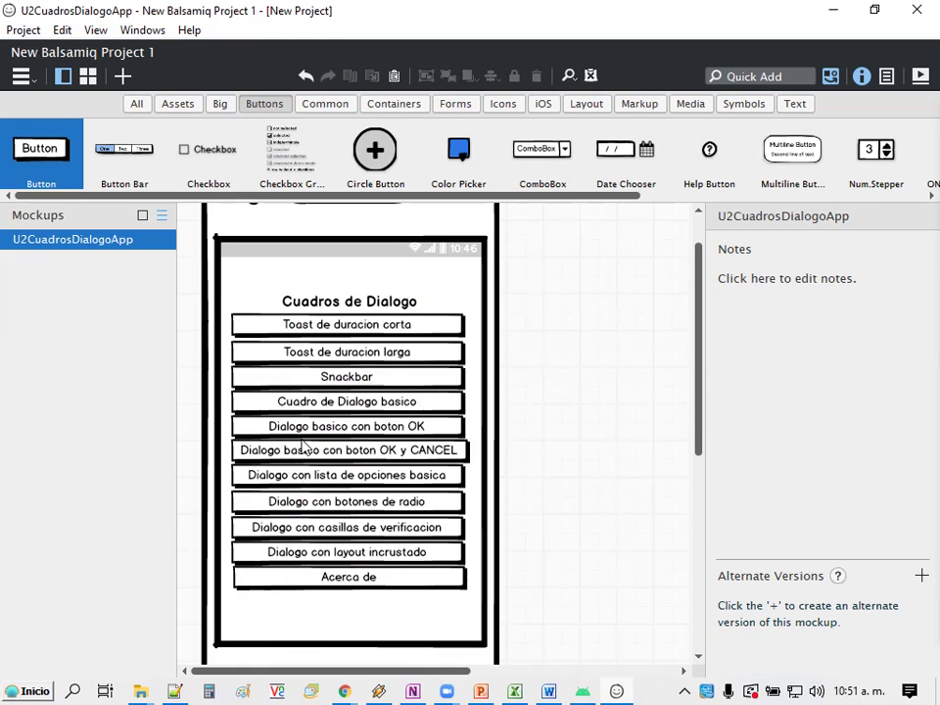
{"action": "scroll", "coordinate": [538, 410], "scroll_direction": "down", "scroll_amount": 5}
{"action": "scroll", "coordinate": [556, 544], "scroll_direction": "up", "scroll_amount": 2}
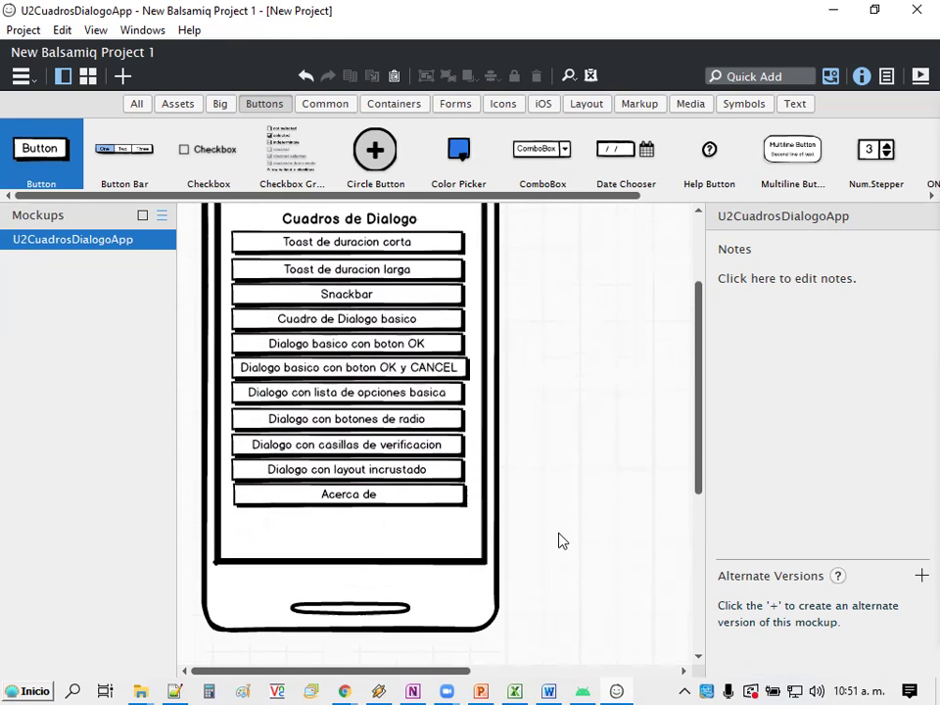
{"action": "scroll", "coordinate": [527, 447], "scroll_direction": "up", "scroll_amount": 5}
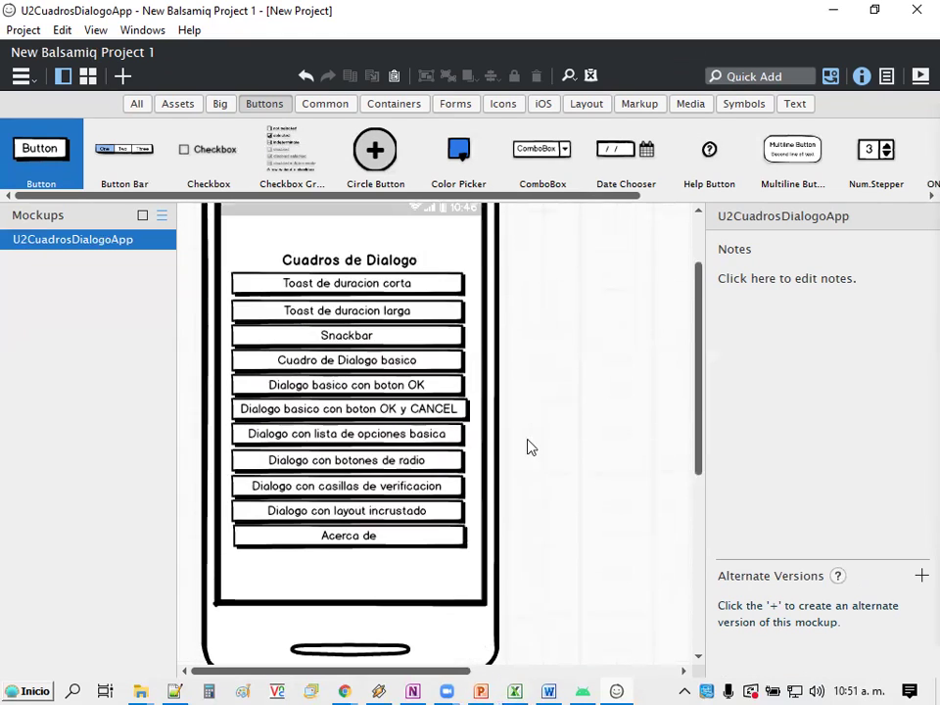
{"action": "scroll", "coordinate": [549, 397], "scroll_direction": "down", "scroll_amount": 2}
{"action": "scroll", "coordinate": [549, 401], "scroll_direction": "up", "scroll_amount": 3}
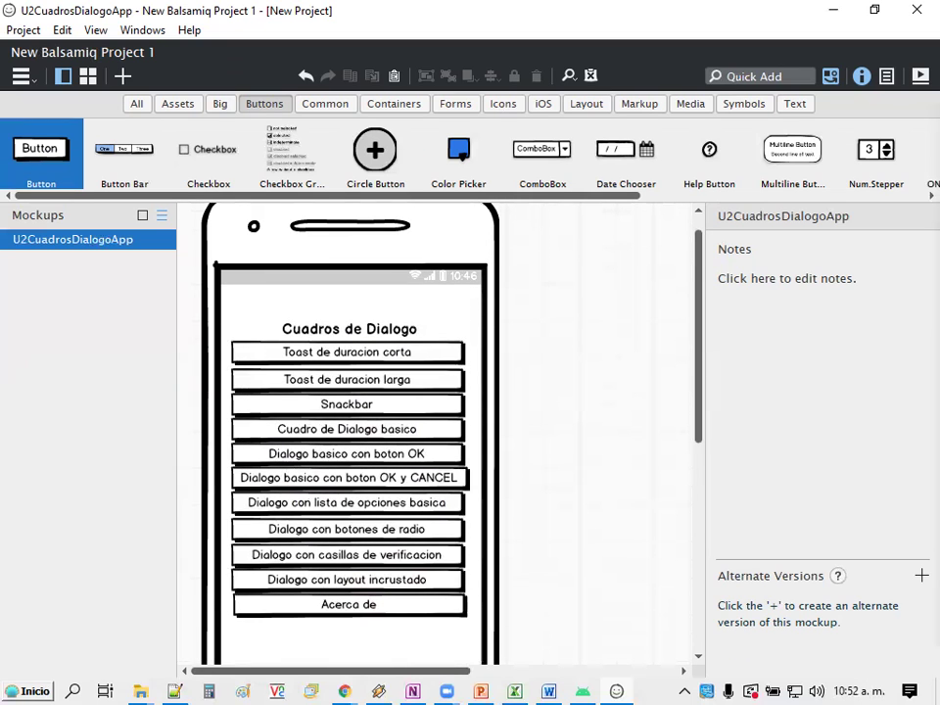
Step: Start saving the project under a new name and browse to D:\ITLaguna\Materias Impartidas\PrograMovAndroid\7-Curso\2022A
{"action": "left_click", "coordinate": [27, 31]}
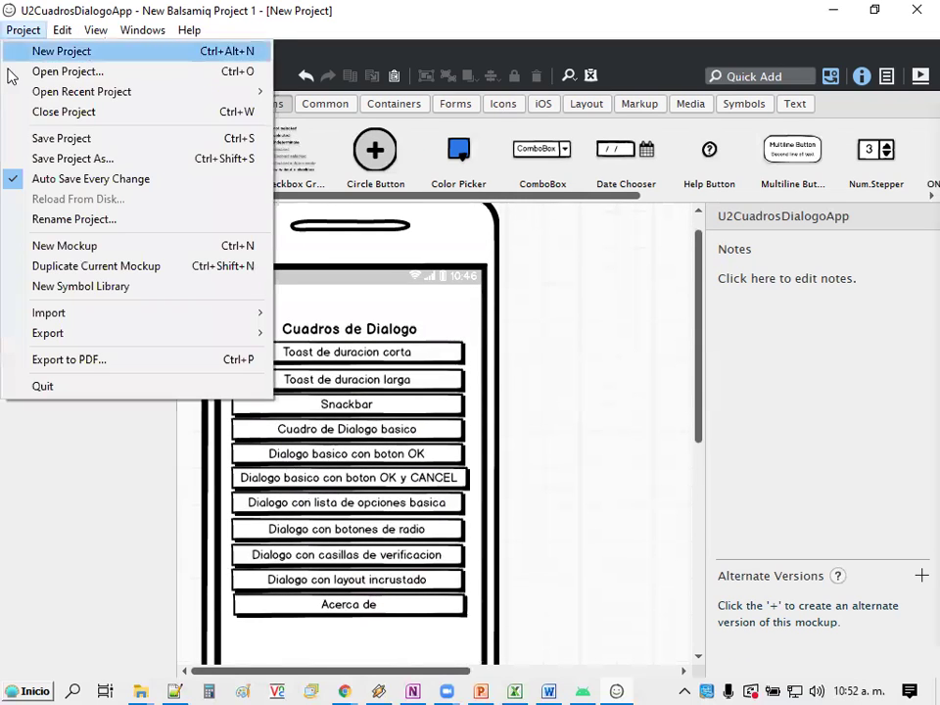
{"action": "left_click", "coordinate": [68, 158]}
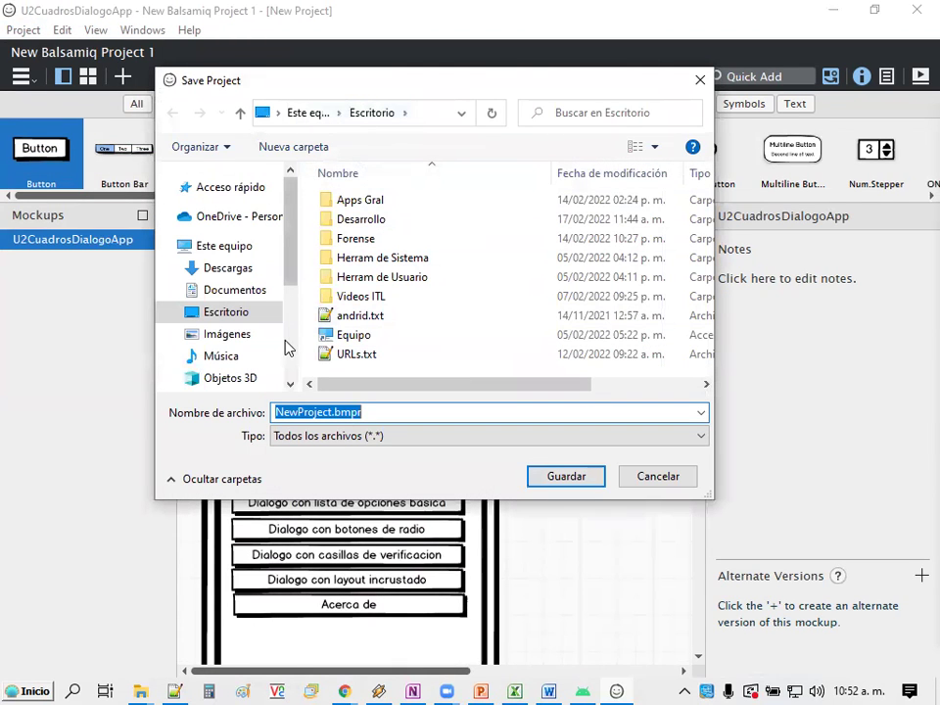
{"action": "scroll", "coordinate": [289, 333], "scroll_direction": "down", "scroll_amount": 3}
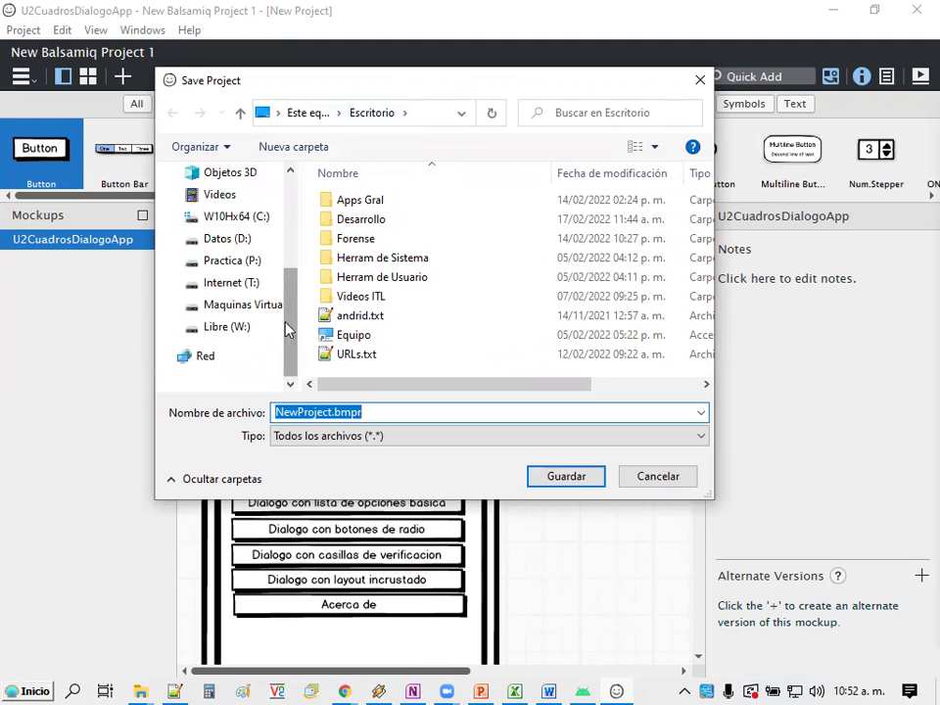
{"action": "left_click", "coordinate": [241, 239]}
{"action": "double_click", "coordinate": [372, 283]}
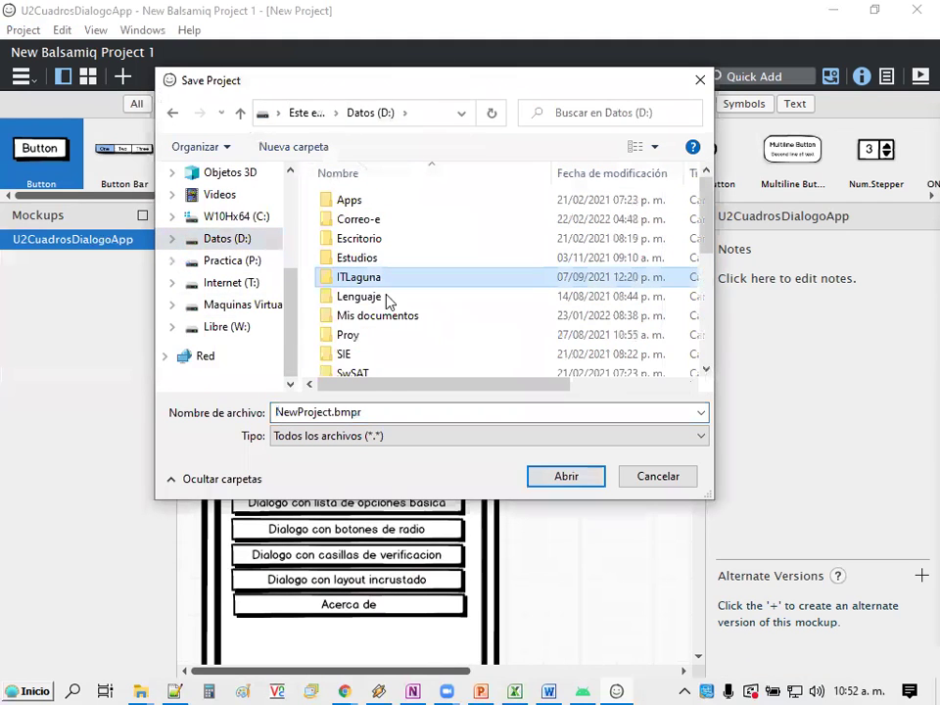
{"action": "scroll", "coordinate": [412, 350], "scroll_direction": "down", "scroll_amount": 2}
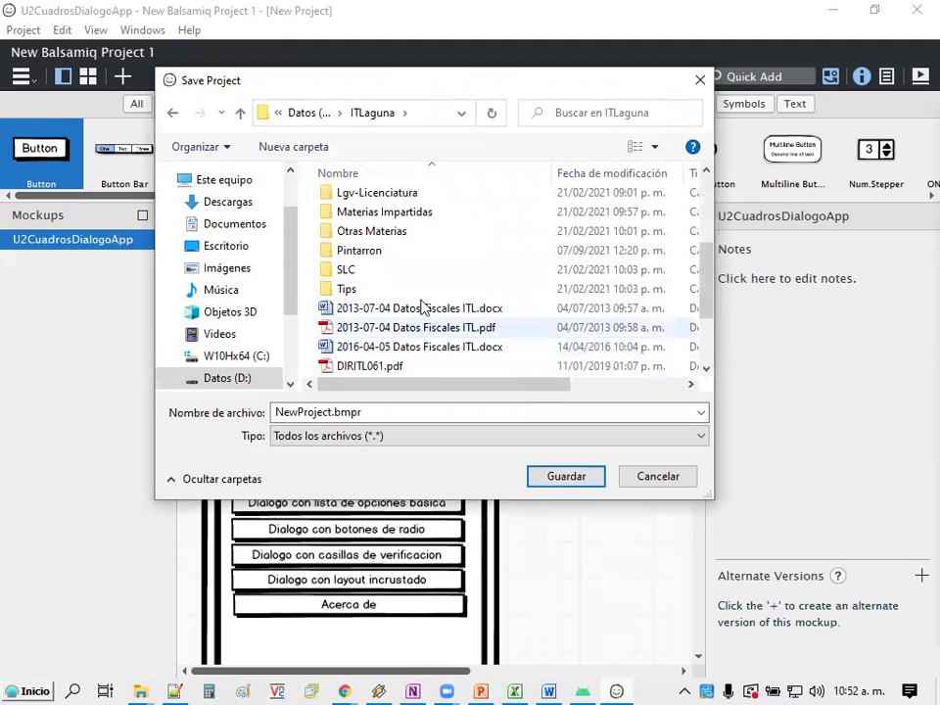
{"action": "double_click", "coordinate": [414, 213]}
{"action": "scroll", "coordinate": [426, 357], "scroll_direction": "down", "scroll_amount": 1}
{"action": "double_click", "coordinate": [421, 368]}
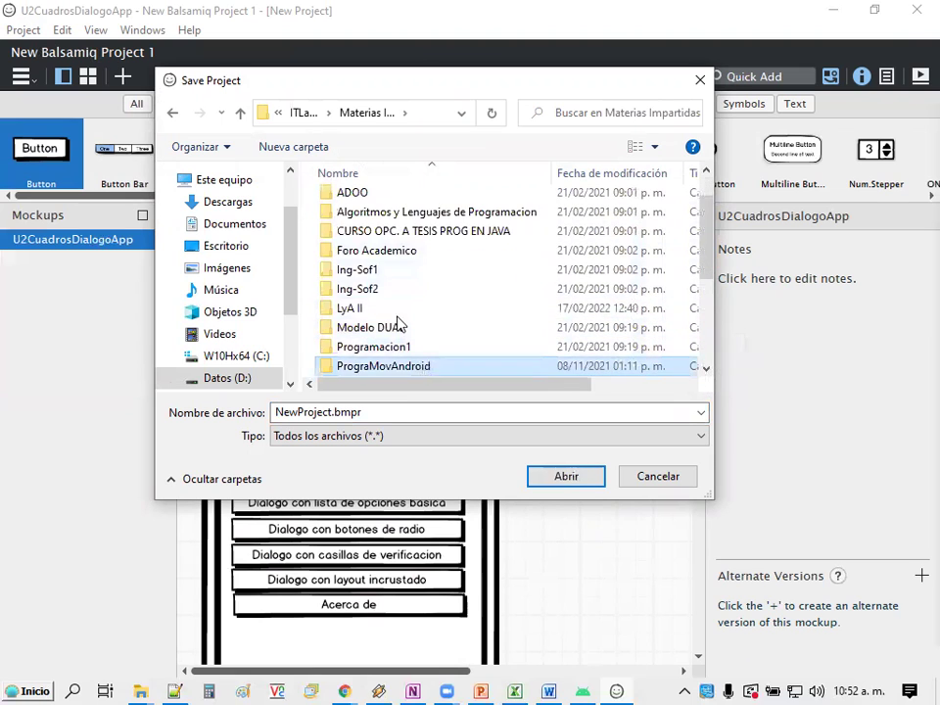
{"action": "left_click", "coordinate": [381, 258]}
{"action": "double_click", "coordinate": [381, 257]}
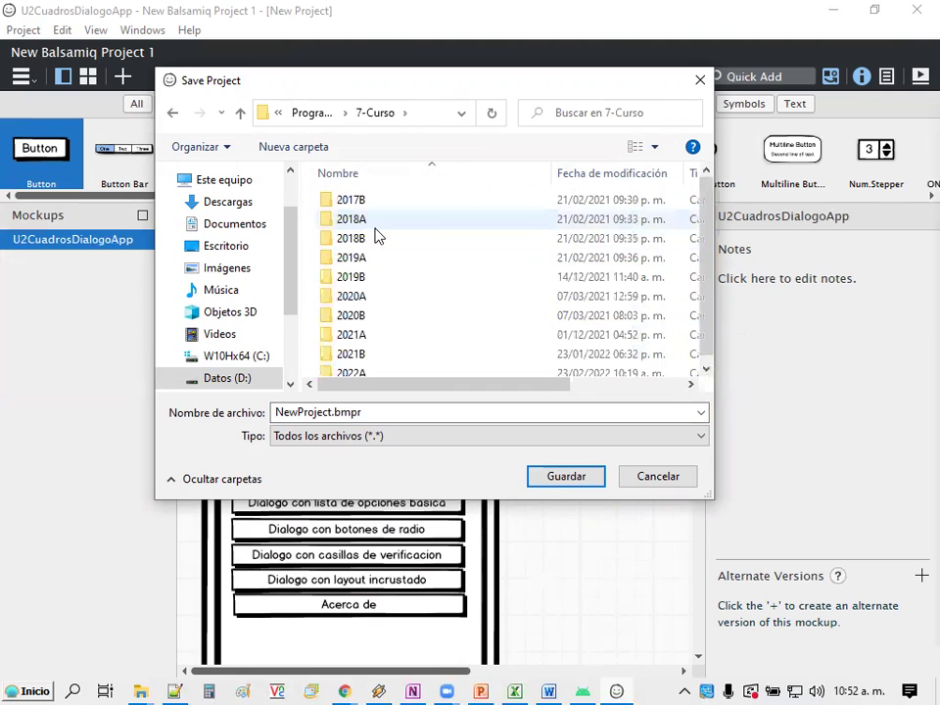
{"action": "key", "text": "Return"}
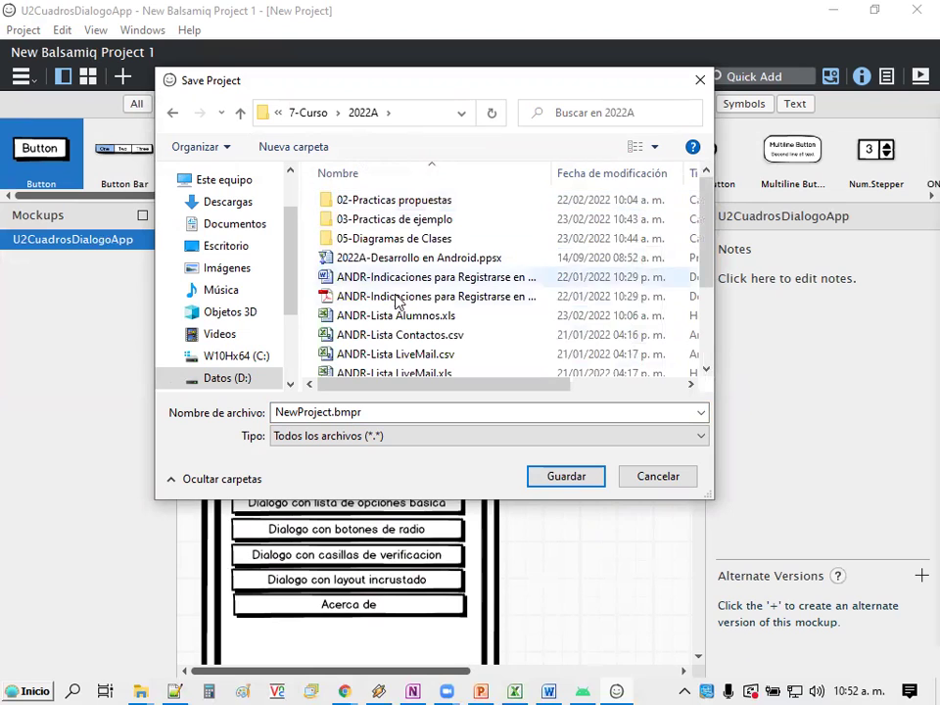
Step: Create a folder named "06-Diseños de IU" inside 2022A and open it as the save location
{"action": "right_click", "coordinate": [316, 238]}
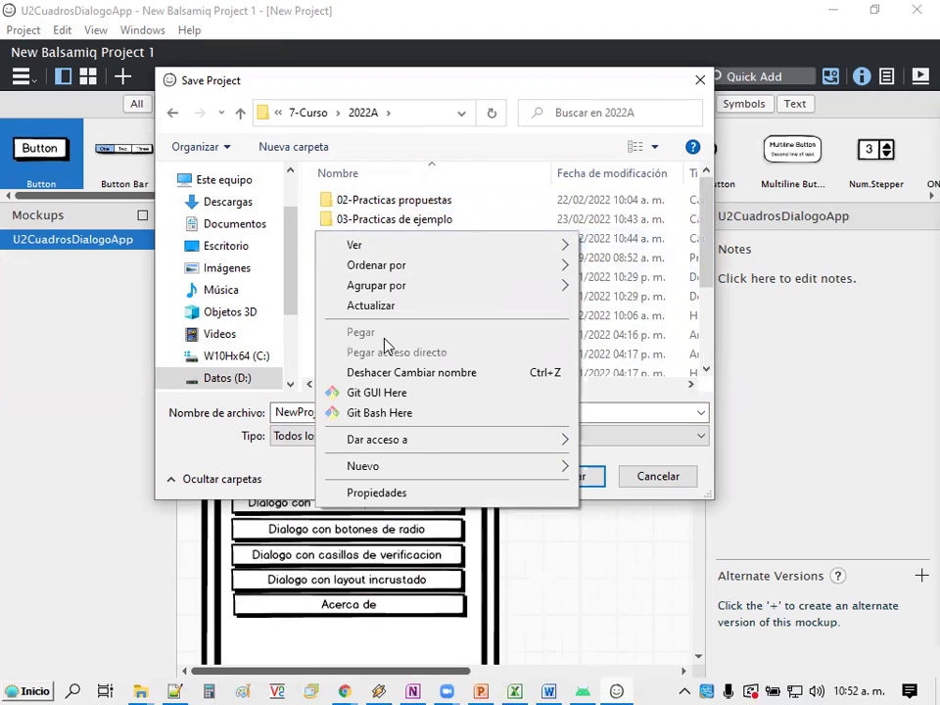
{"action": "mouse_move", "coordinate": [451, 467]}
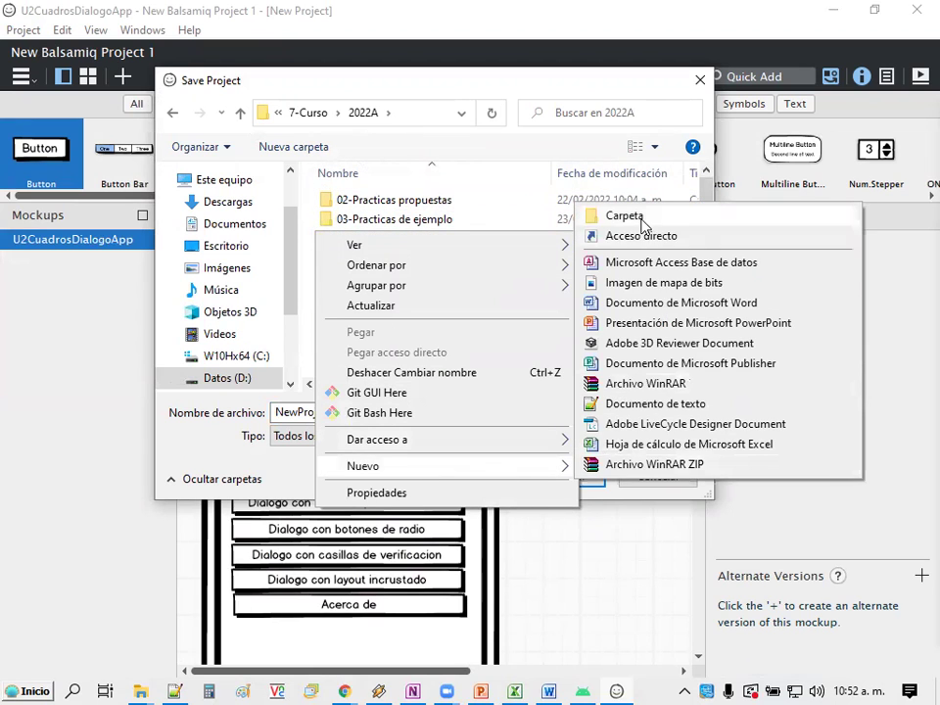
{"action": "left_click", "coordinate": [625, 217]}
{"action": "type", "text": "06"}
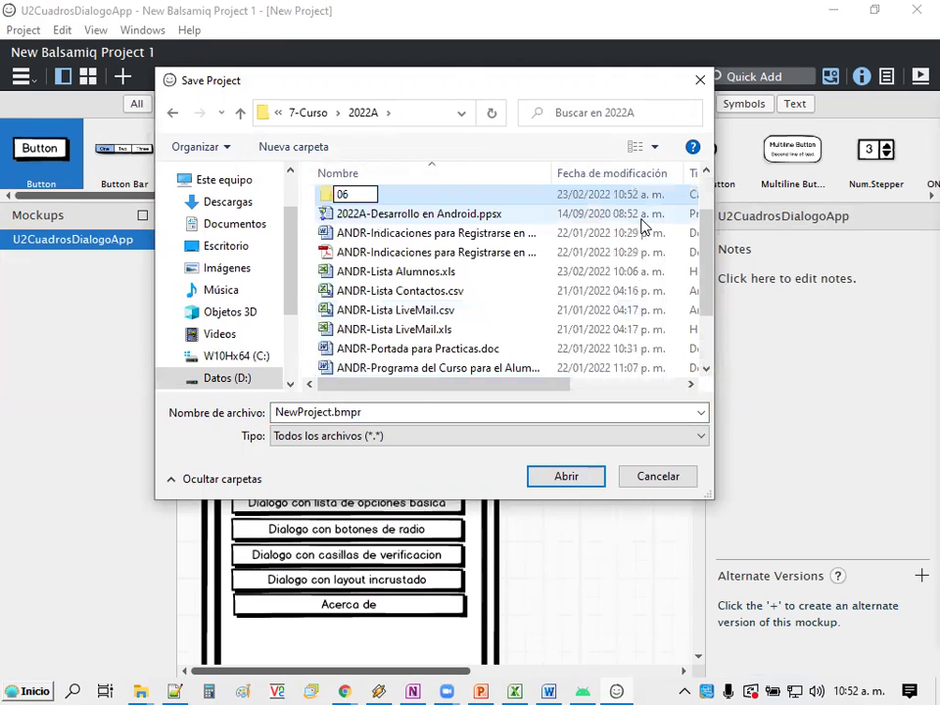
{"action": "type", "text": "-Diseños de IU"}
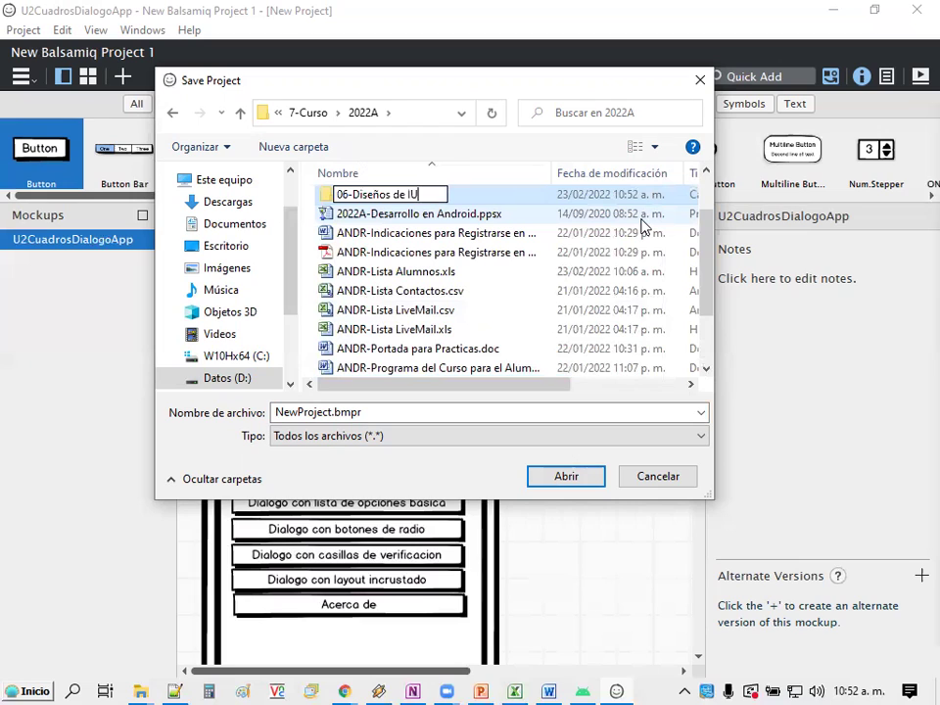
{"action": "key", "text": "Return"}
{"action": "key", "text": "Return"}
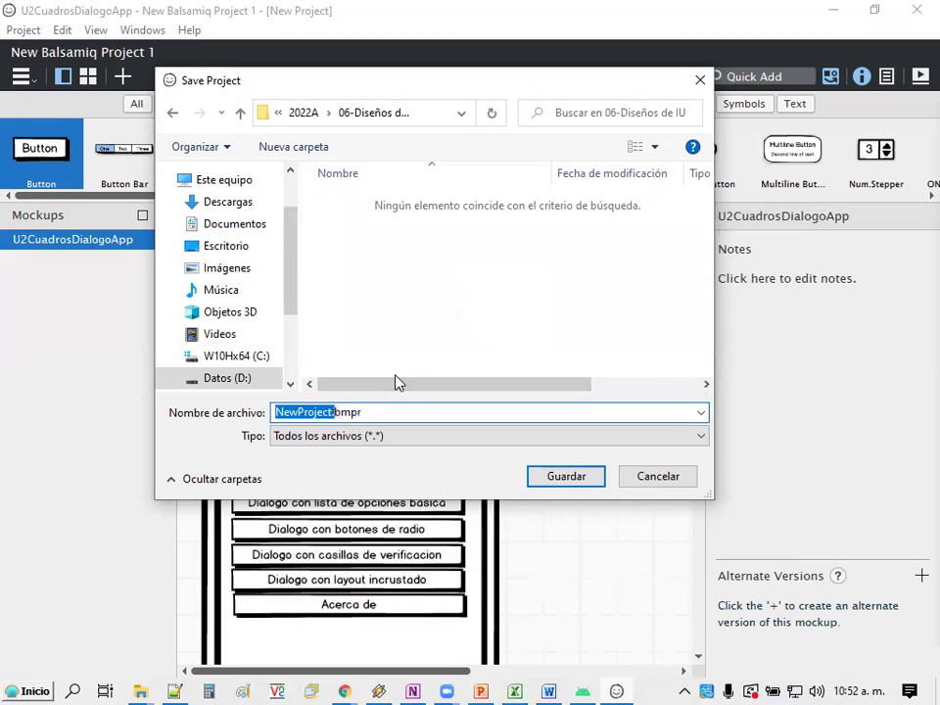
Step: Save the project as "ANDR-2022A-Disenos en Balsamiq.bmpr" in the 06-Diseños de IU folder
{"action": "type", "text": "ANDR"}
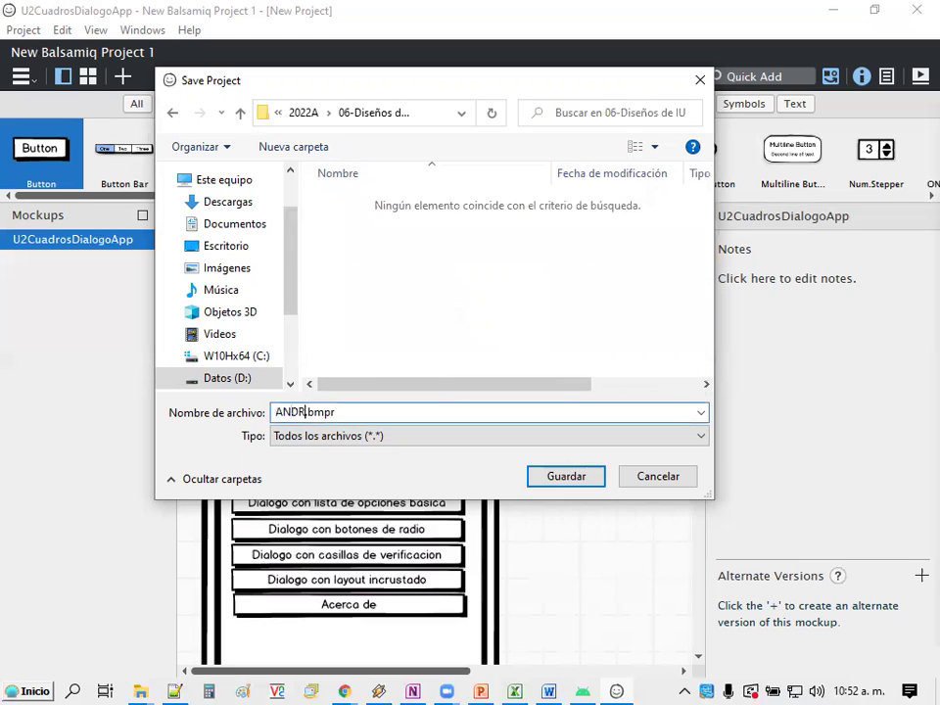
{"action": "type", "text": "-2022"}
{"action": "type", "text": "A-"}
{"action": "type", "text": "Disenos e"}
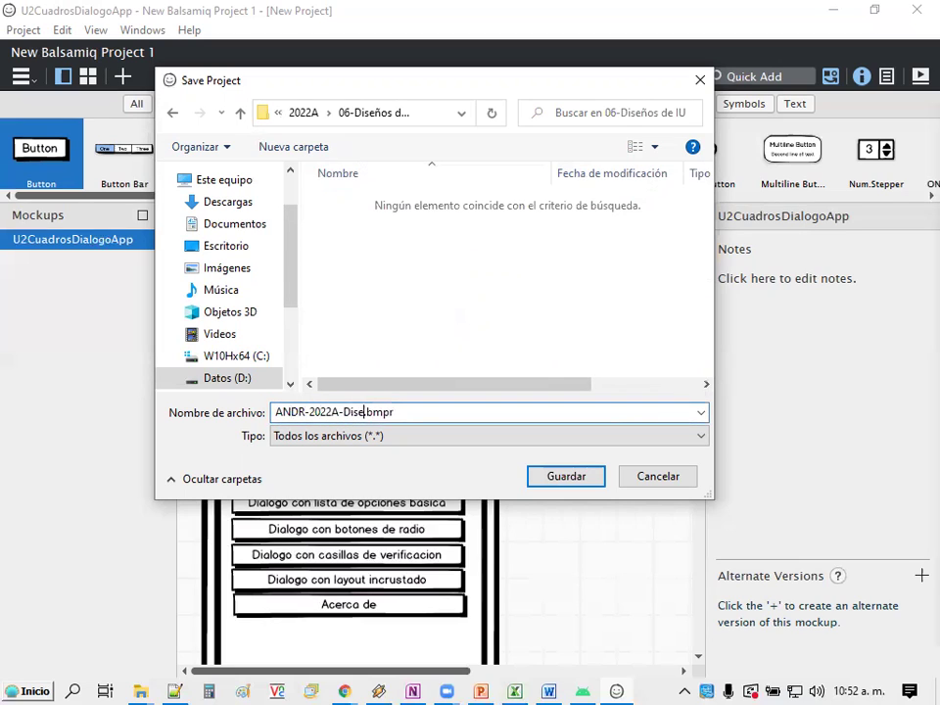
{"action": "type", "text": "n Balsa"}
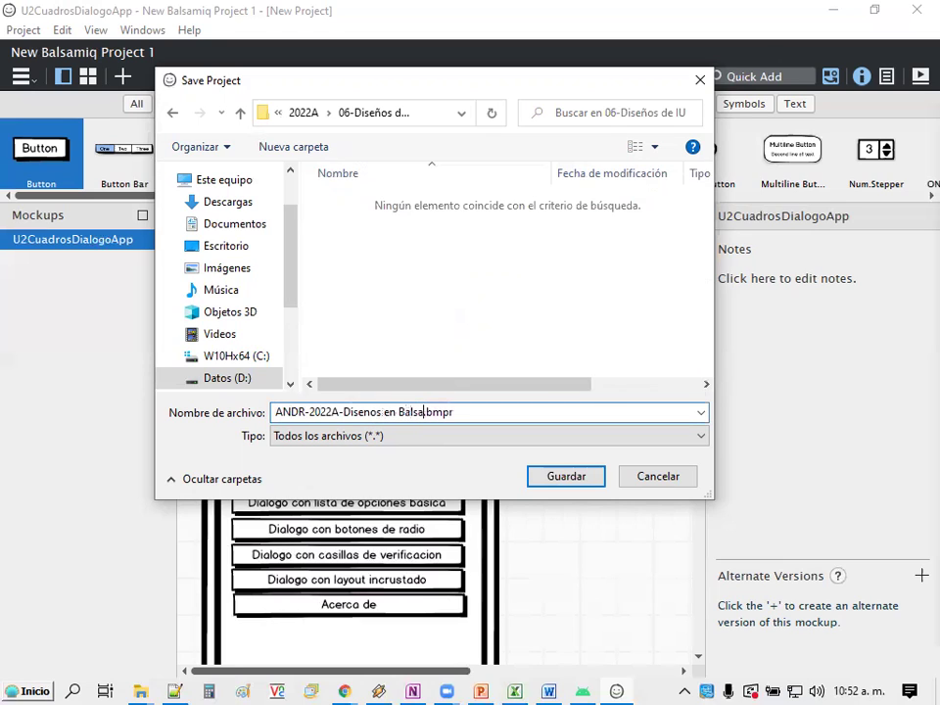
{"action": "type", "text": "miq"}
{"action": "key", "text": "Return"}
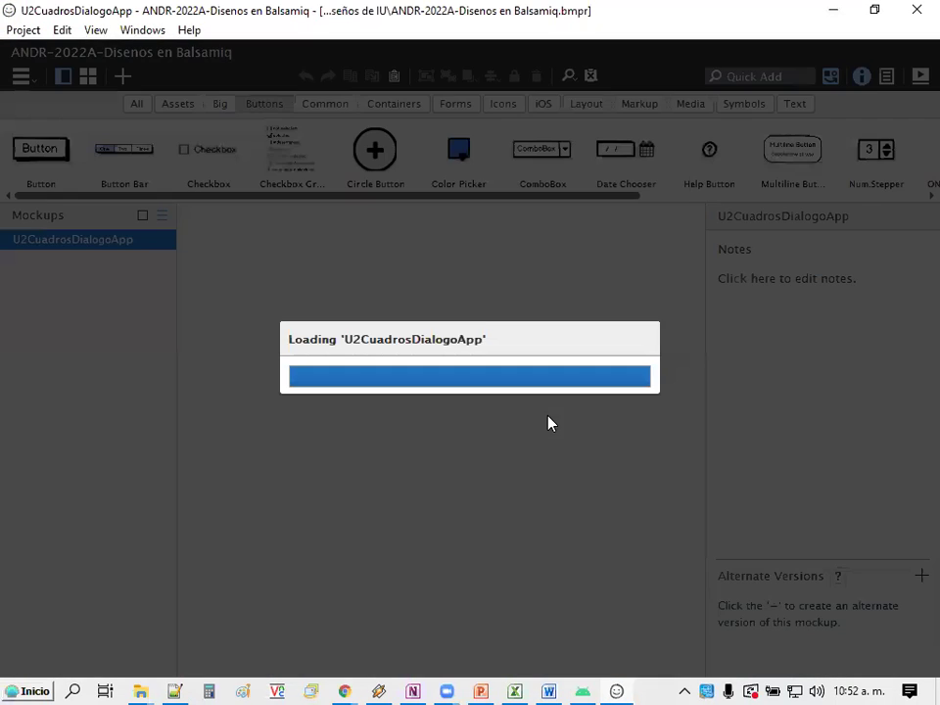
Step: Export the current mockup to PNG as U2CuadrosDialogoApp.png in the 06-Diseños de IU folder
{"action": "scroll", "coordinate": [600, 421], "scroll_direction": "down", "scroll_amount": 2}
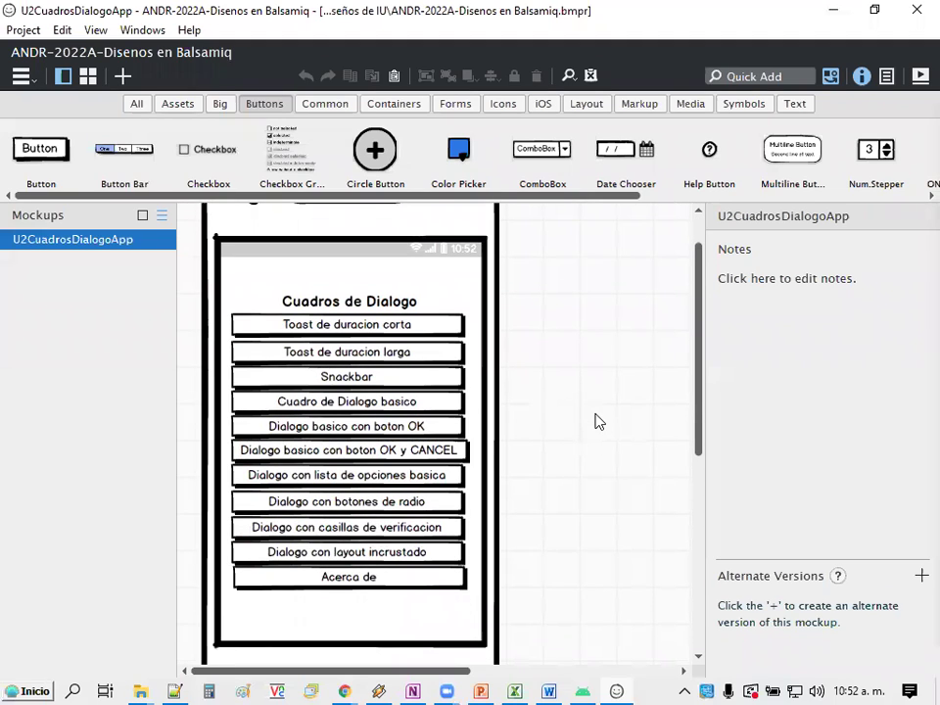
{"action": "scroll", "coordinate": [600, 421], "scroll_direction": "up", "scroll_amount": 2}
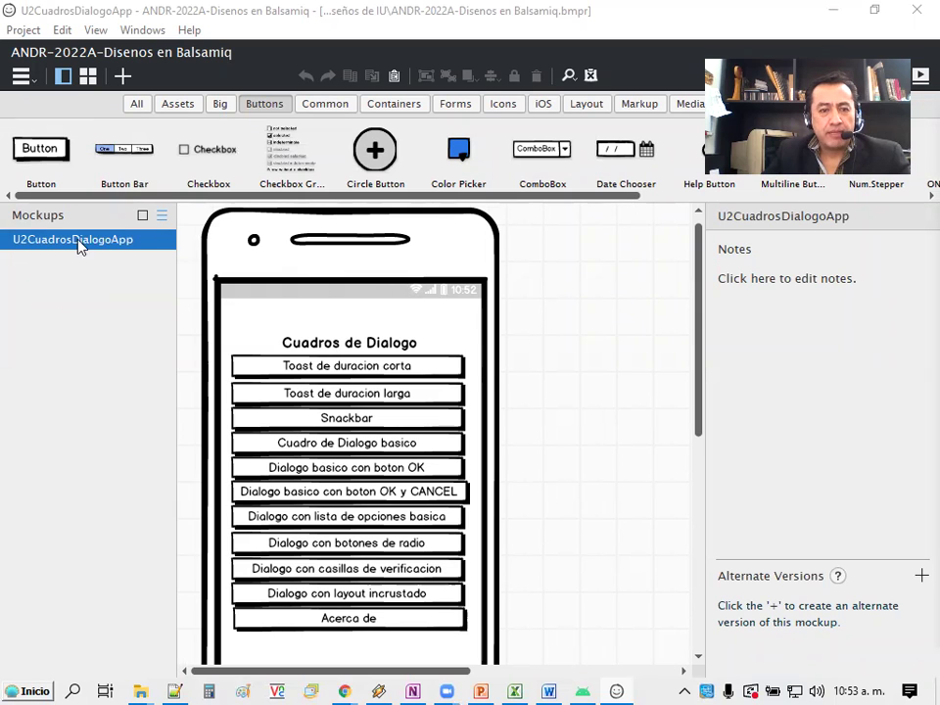
{"action": "left_click", "coordinate": [23, 31]}
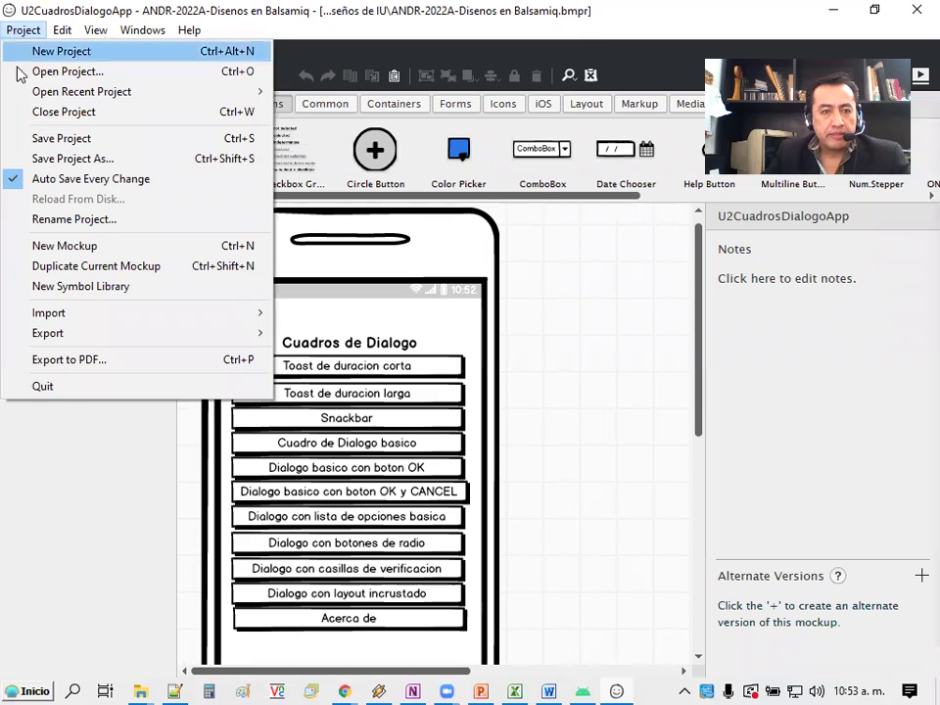
{"action": "mouse_move", "coordinate": [79, 332]}
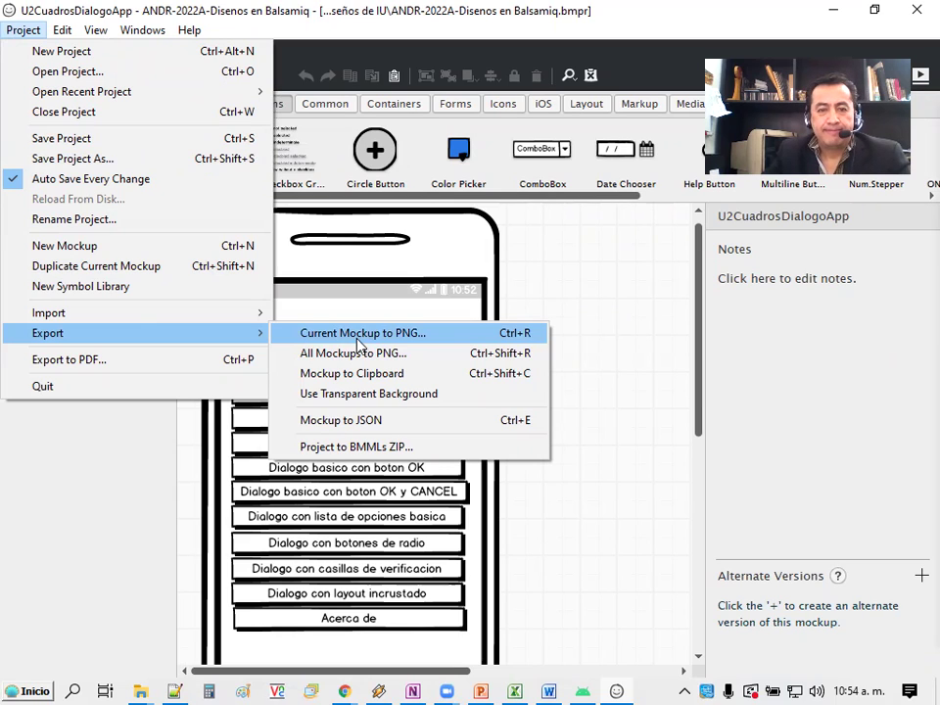
{"action": "left_click", "coordinate": [416, 333]}
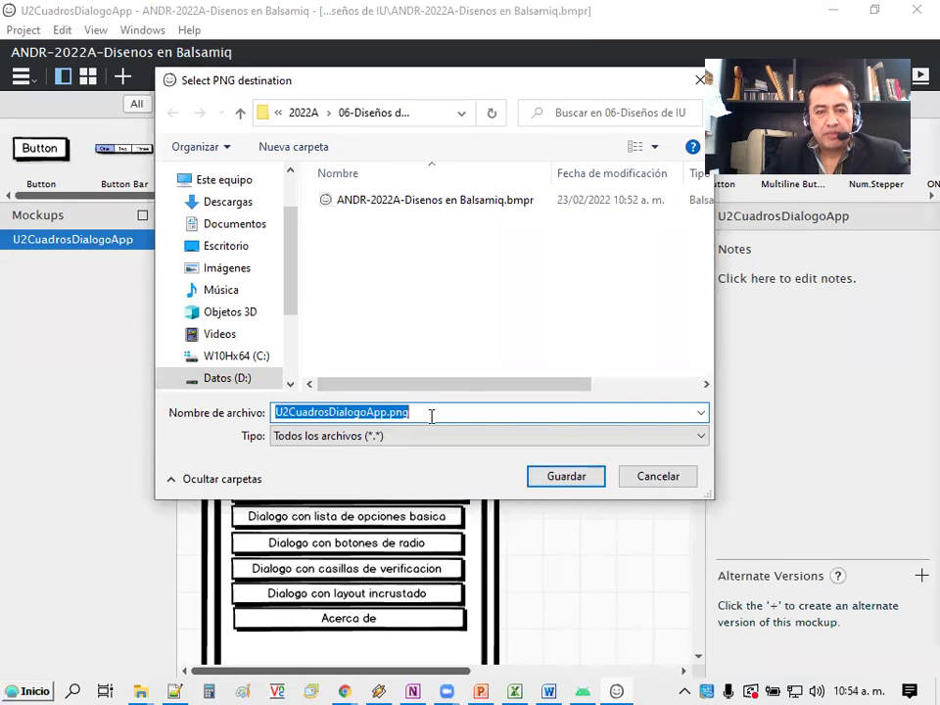
{"action": "left_click", "coordinate": [564, 482]}
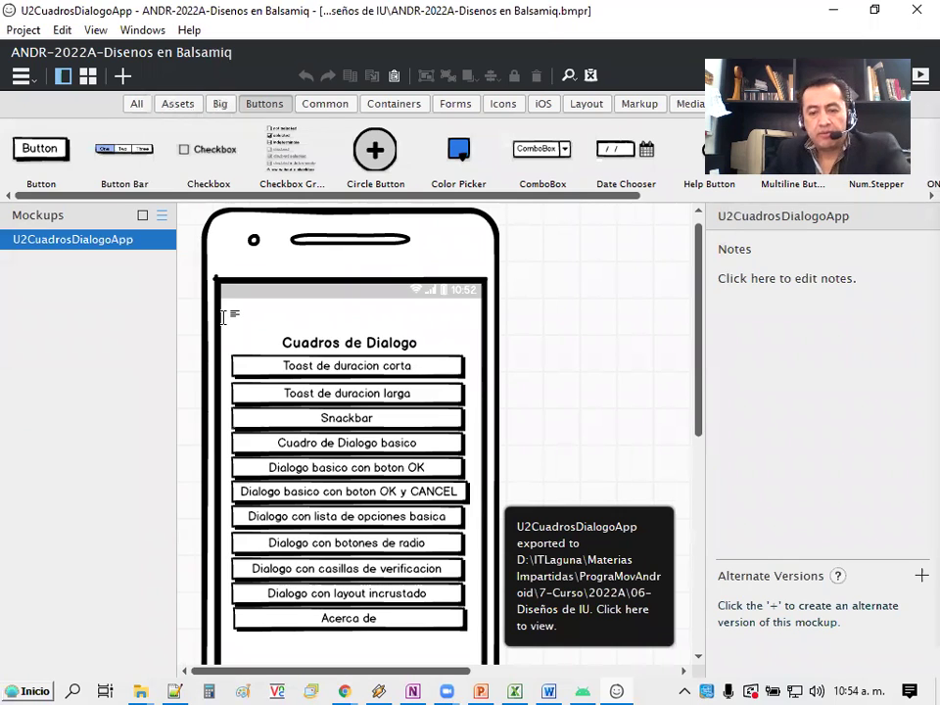
Step: Switch to the Word document and insert the exported mockup image U2CuadrosDialogoApp.png from the 06-Diseños de IU folder
{"action": "key", "text": "alt+Tab"}
{"action": "left_click", "coordinate": [145, 37]}
{"action": "left_click", "coordinate": [181, 73]}
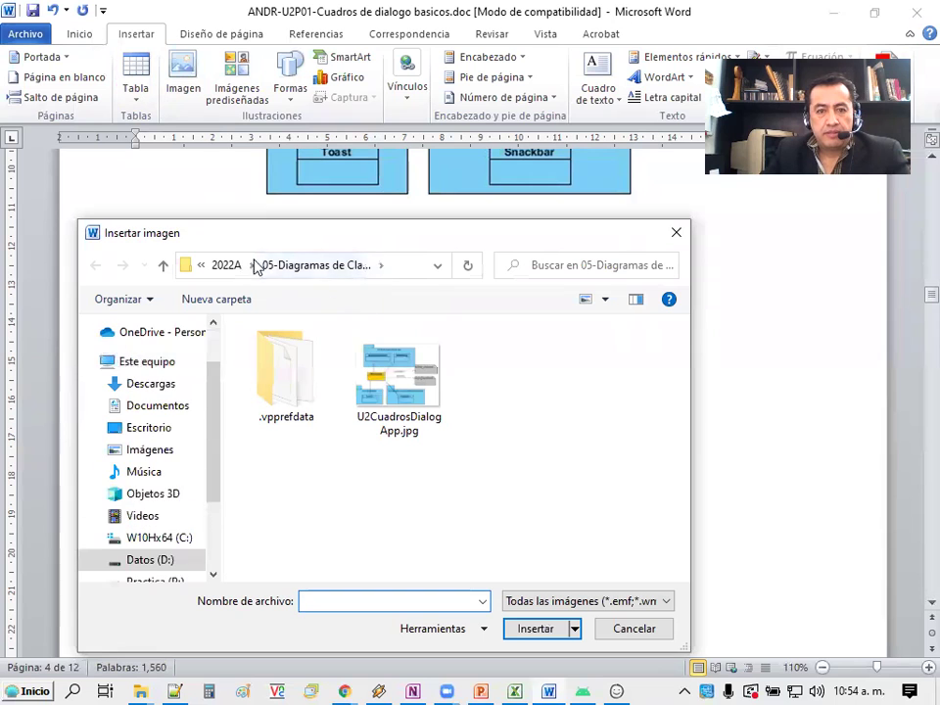
{"action": "left_click", "coordinate": [226, 265]}
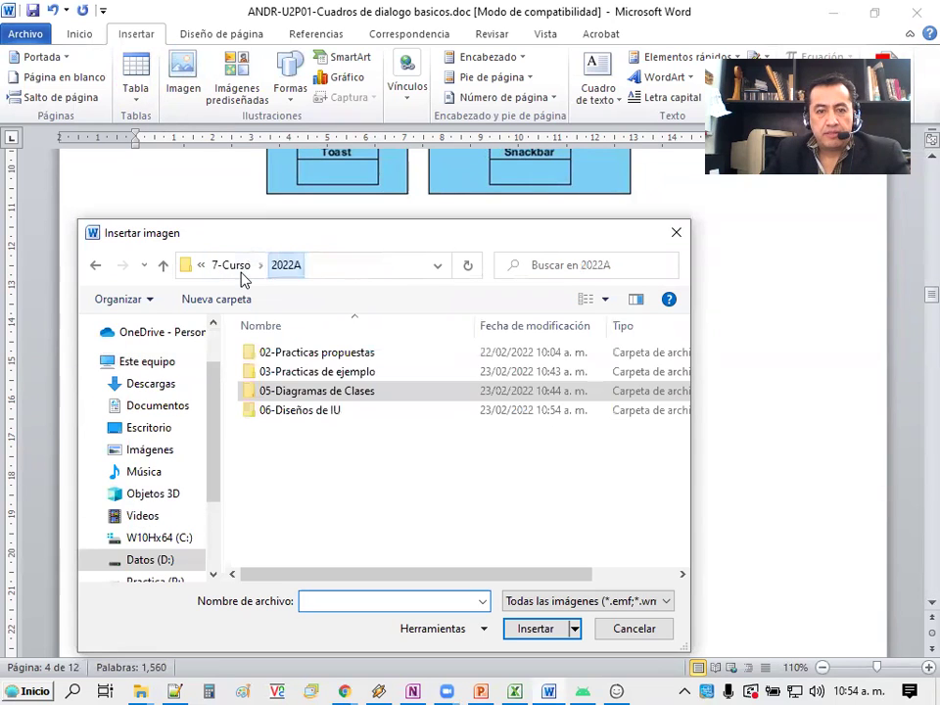
{"action": "double_click", "coordinate": [321, 411]}
{"action": "double_click", "coordinate": [309, 391]}
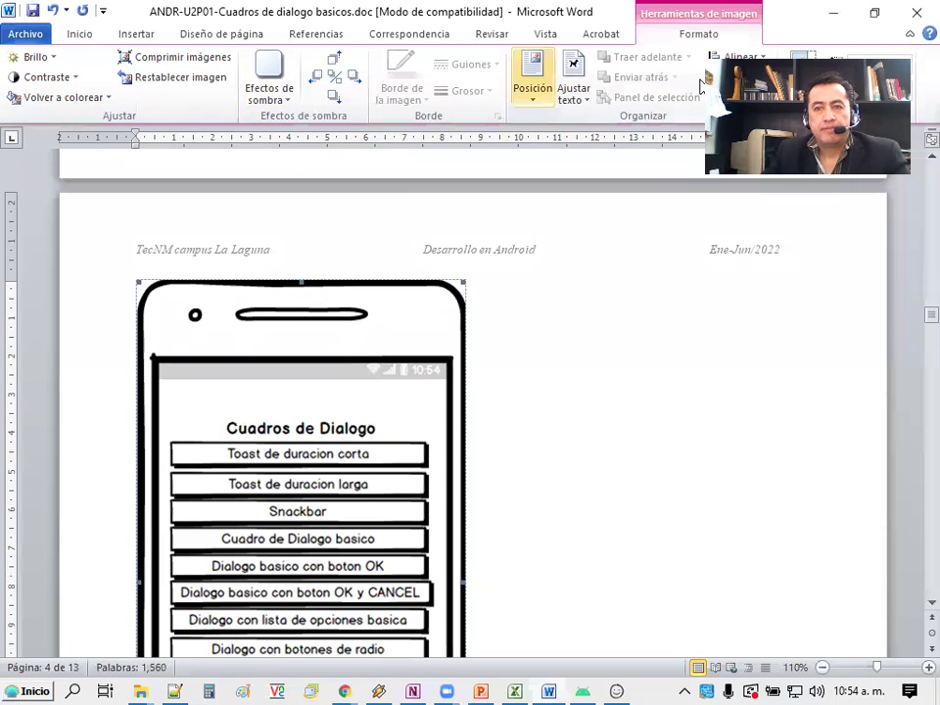
Step: Center the inserted phone mockup and shrink it so it fits on page 4 under the "Diseño de Intefaz de Usuario:" heading
{"action": "left_click", "coordinate": [80, 34]}
{"action": "key", "text": "ctrl+e"}
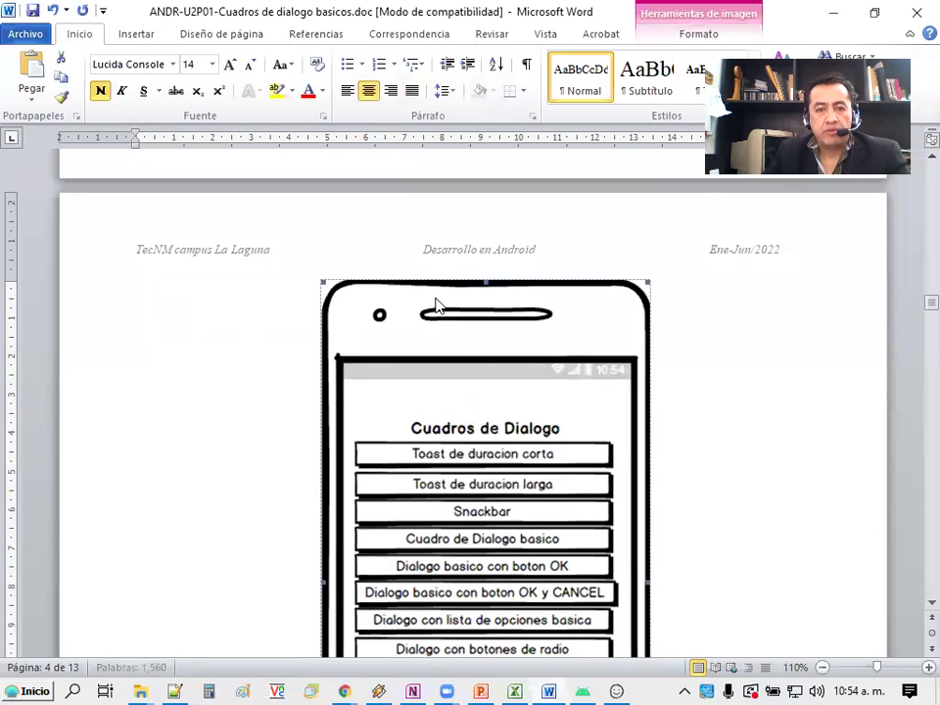
{"action": "scroll", "coordinate": [541, 411], "scroll_direction": "down", "scroll_amount": 5}
{"action": "scroll", "coordinate": [541, 411], "scroll_direction": "up", "scroll_amount": 2}
{"action": "scroll", "coordinate": [541, 411], "scroll_direction": "up", "scroll_amount": 10}
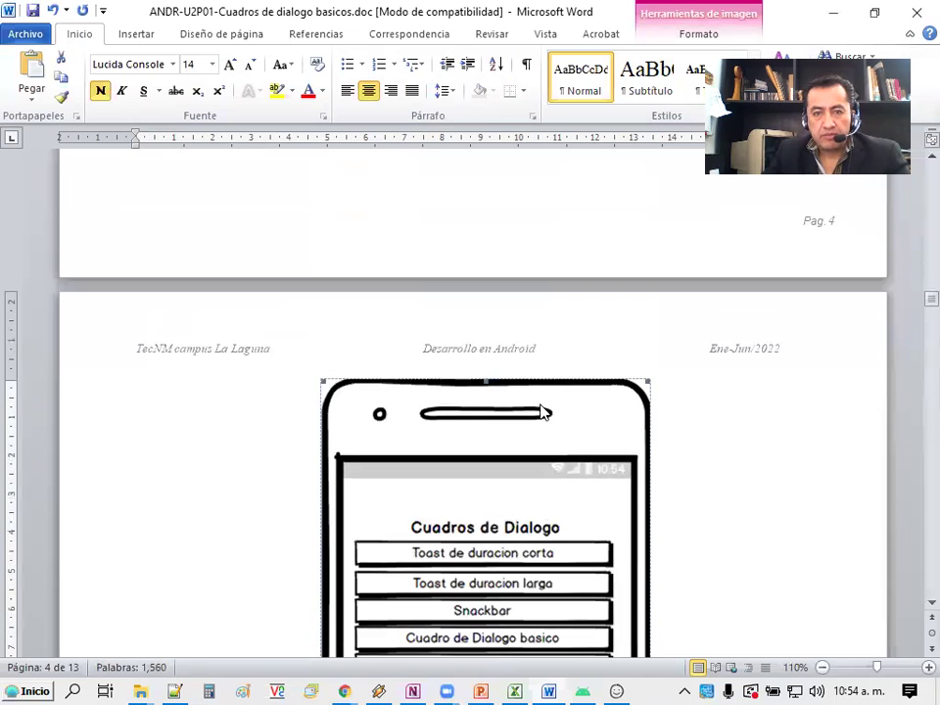
{"action": "scroll", "coordinate": [489, 338], "scroll_direction": "up", "scroll_amount": 10}
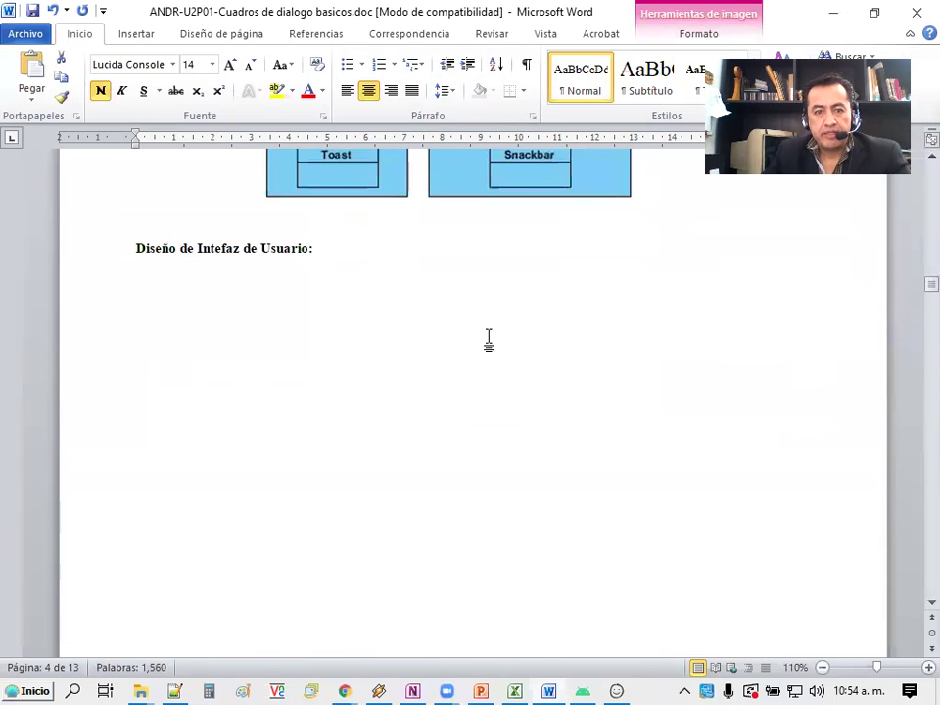
{"action": "scroll", "coordinate": [490, 337], "scroll_direction": "down", "scroll_amount": 20}
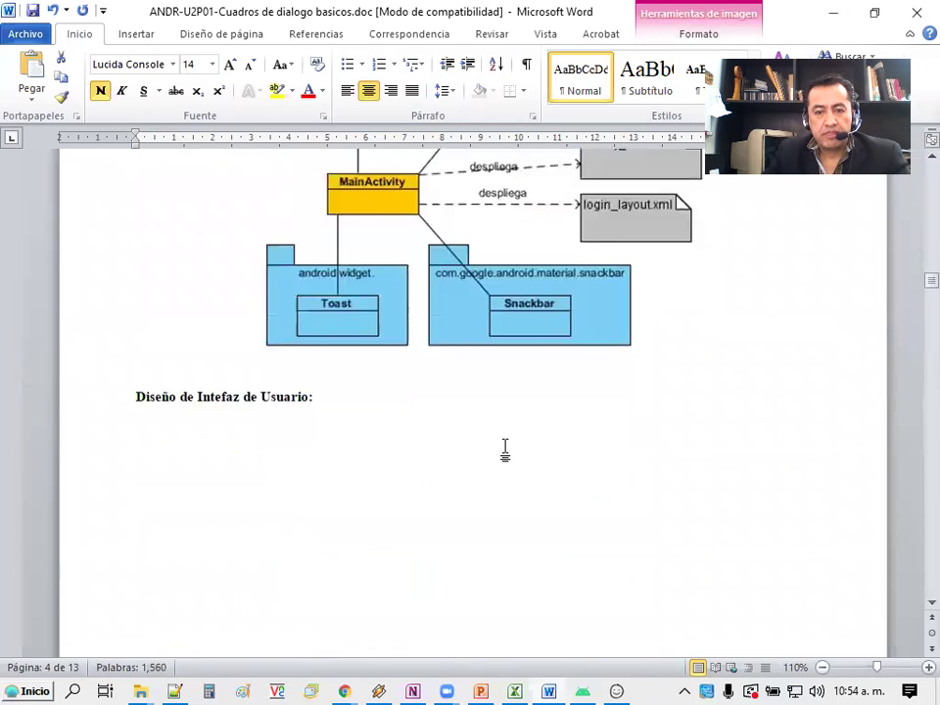
{"action": "scroll", "coordinate": [529, 602], "scroll_direction": "down", "scroll_amount": 5}
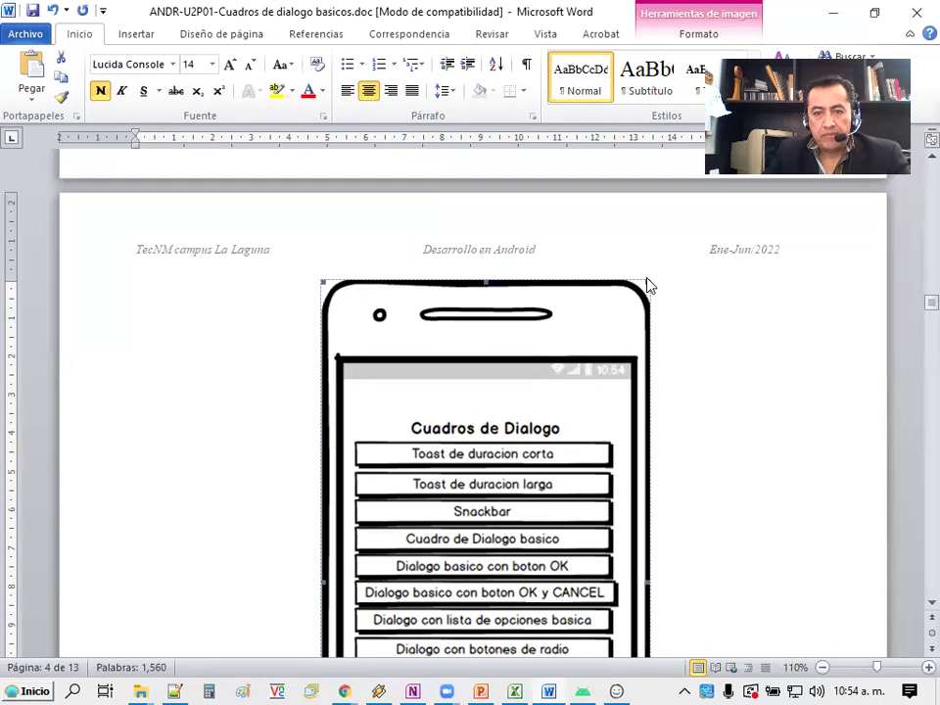
{"action": "scroll", "coordinate": [489, 461], "scroll_direction": "down", "scroll_amount": 20}
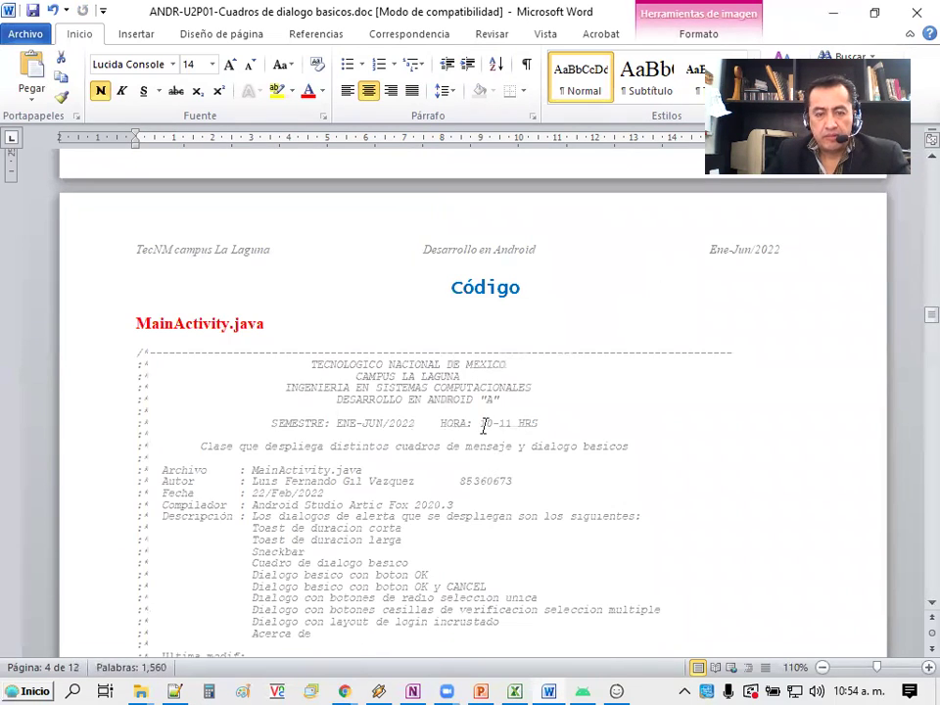
{"action": "scroll", "coordinate": [461, 315], "scroll_direction": "up", "scroll_amount": 8}
{"action": "scroll", "coordinate": [457, 309], "scroll_direction": "up", "scroll_amount": 4}
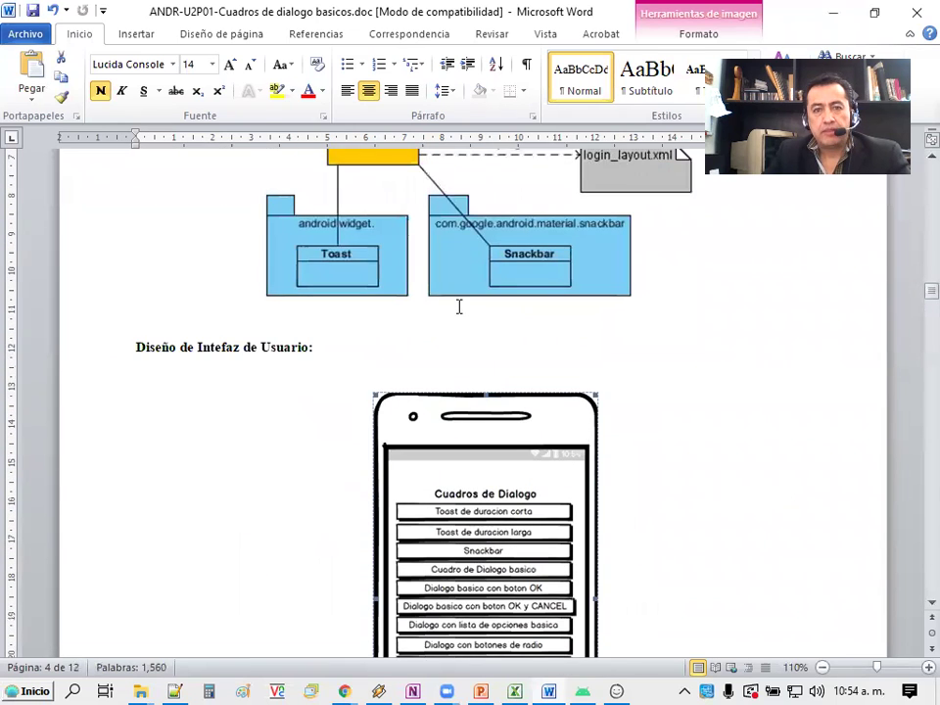
Step: Remove the extra blank line between the "Diseño de Intefaz de Usuario:" heading and the mockup, and save the document
{"action": "scroll", "coordinate": [434, 328], "scroll_direction": "down", "scroll_amount": 1}
{"action": "left_click", "coordinate": [428, 316]}
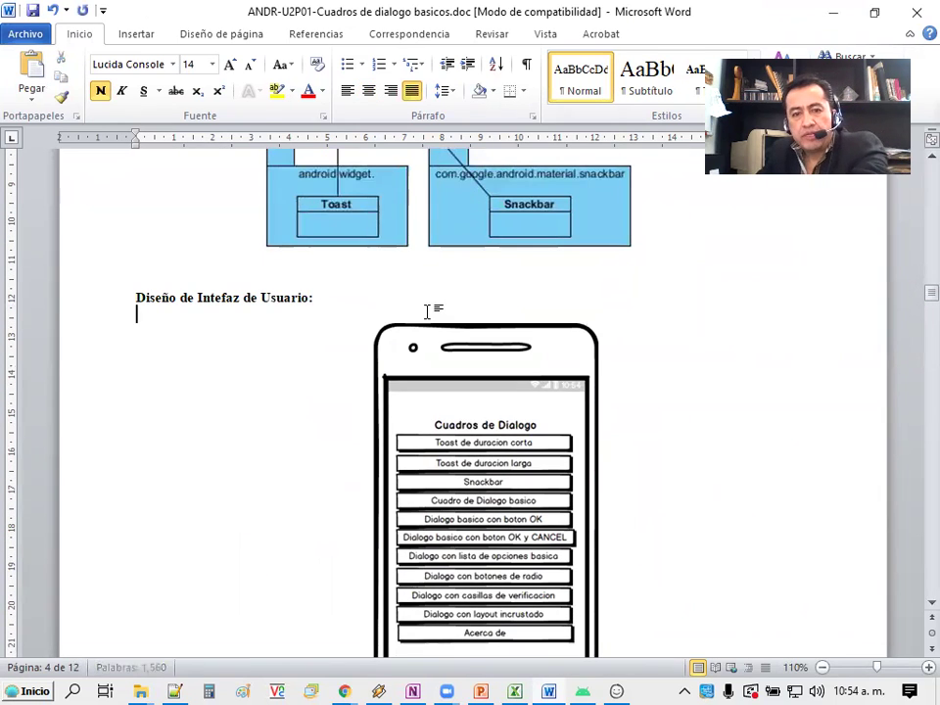
{"action": "scroll", "coordinate": [645, 413], "scroll_direction": "down", "scroll_amount": 3}
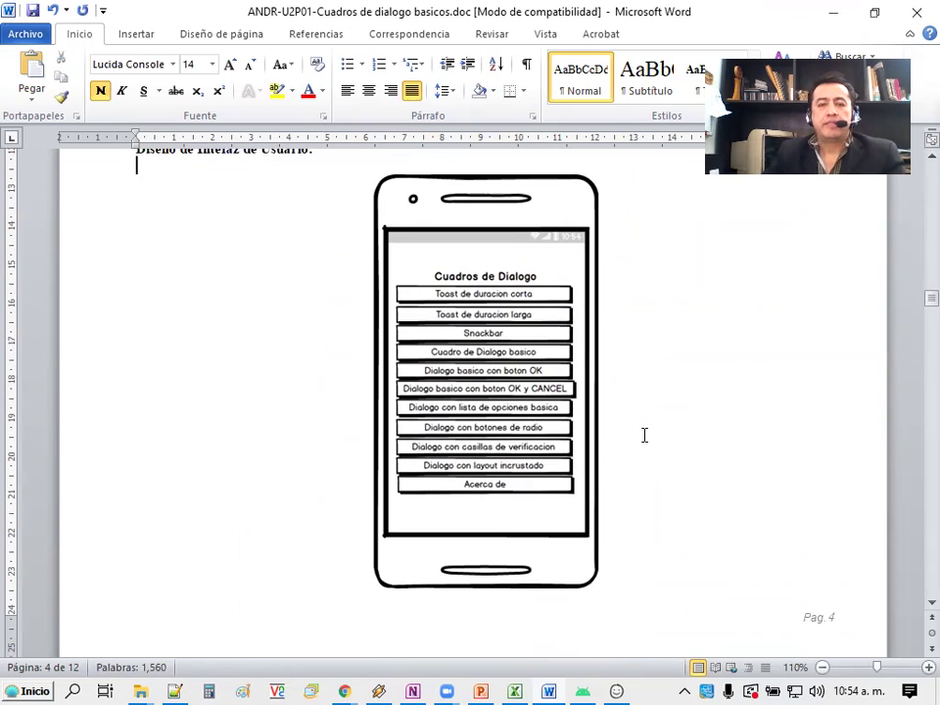
{"action": "scroll", "coordinate": [649, 430], "scroll_direction": "up", "scroll_amount": 2}
{"action": "scroll", "coordinate": [649, 430], "scroll_direction": "up", "scroll_amount": 1}
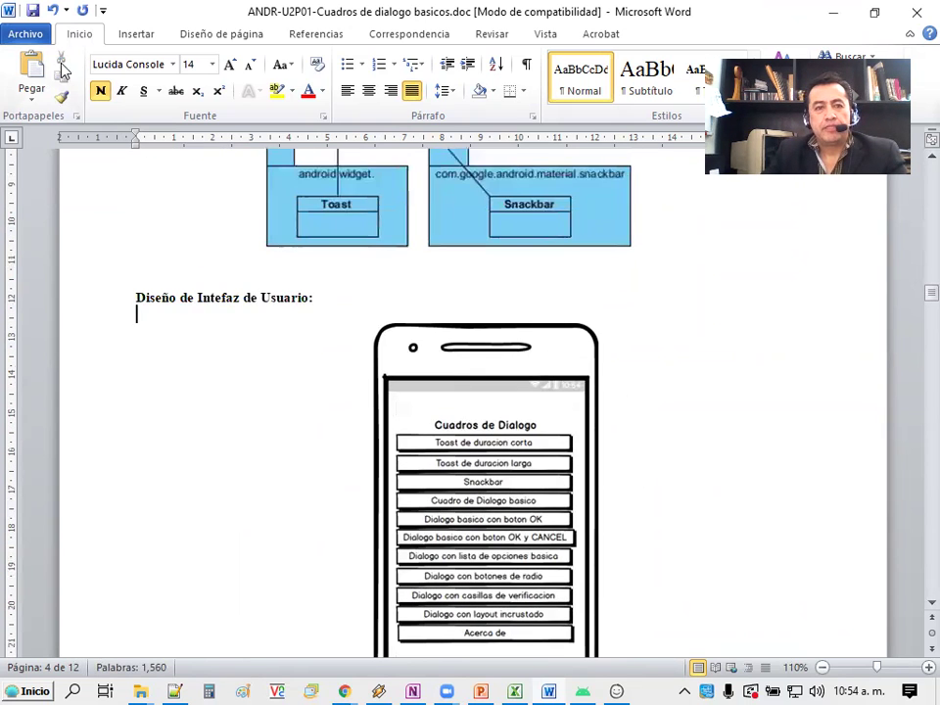
{"action": "left_click", "coordinate": [32, 11]}
{"action": "scroll", "coordinate": [661, 396], "scroll_direction": "down", "scroll_amount": 2}
{"action": "left_click", "coordinate": [661, 396]}
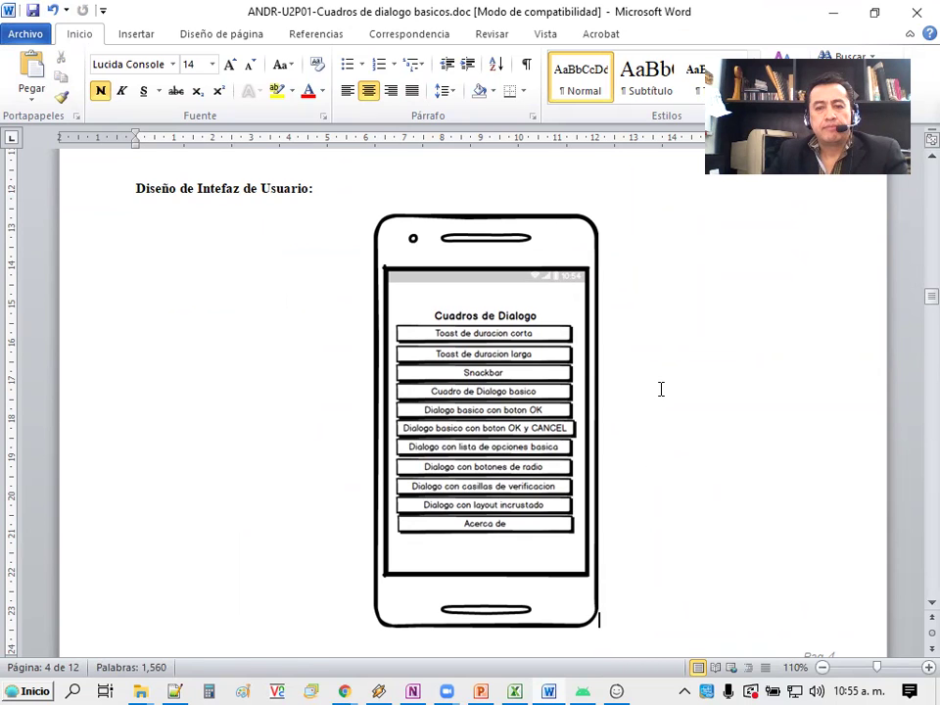
{"action": "scroll", "coordinate": [661, 389], "scroll_direction": "down", "scroll_amount": 3}
{"action": "scroll", "coordinate": [661, 388], "scroll_direction": "up", "scroll_amount": 4}
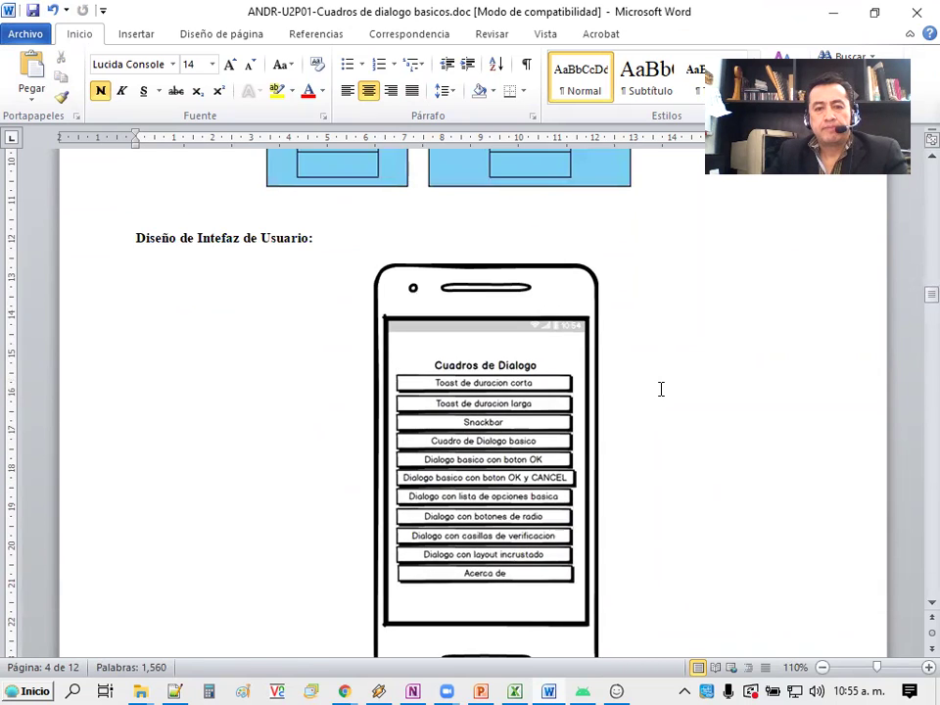
{"action": "scroll", "coordinate": [661, 389], "scroll_direction": "down", "scroll_amount": 2}
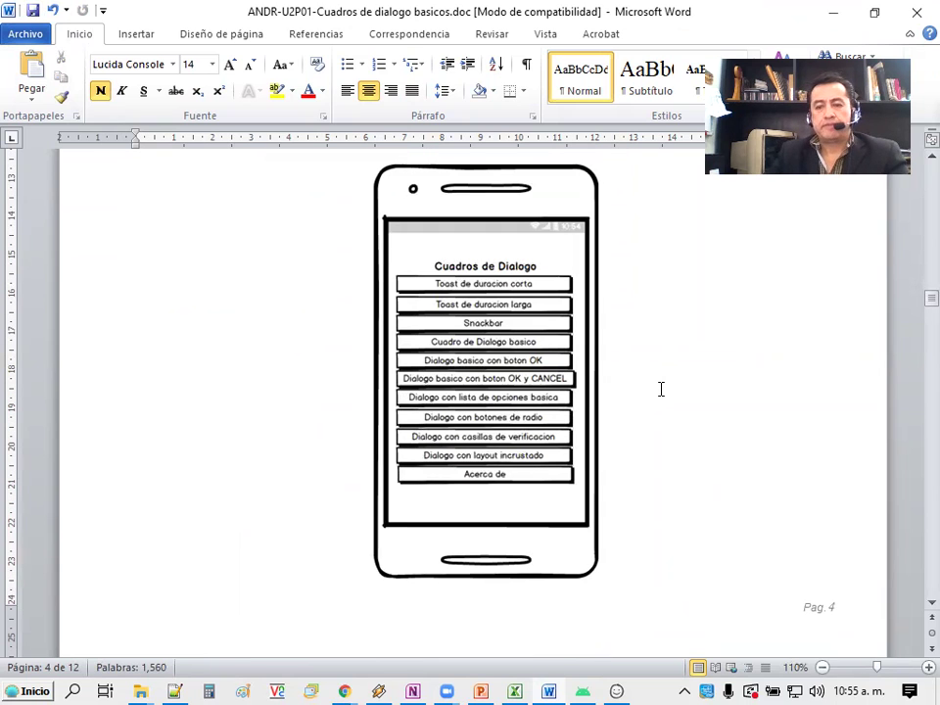
{"action": "scroll", "coordinate": [661, 389], "scroll_direction": "up", "scroll_amount": 2}
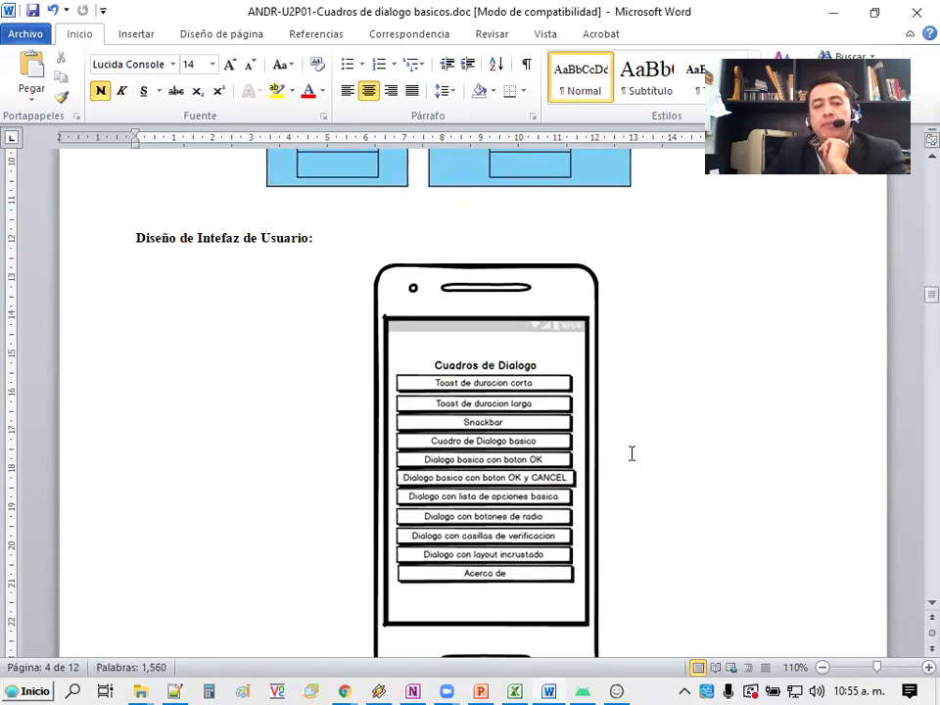
Step: Switch to the Desarrollo en Android course page in Chrome and examine the "ANDR-U2P01-Cuadros de dialogo basicos" submission entry and its deadline
{"action": "left_click", "coordinate": [343, 685]}
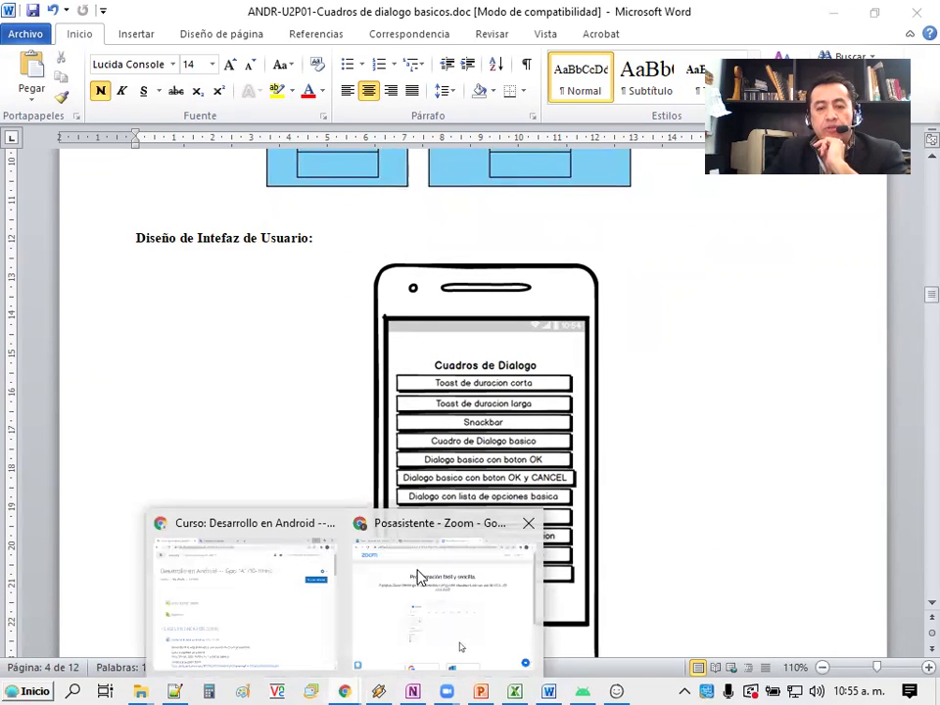
{"action": "left_click", "coordinate": [285, 567]}
{"action": "scroll", "coordinate": [362, 427], "scroll_direction": "down", "scroll_amount": 3}
{"action": "scroll", "coordinate": [360, 427], "scroll_direction": "down", "scroll_amount": 18}
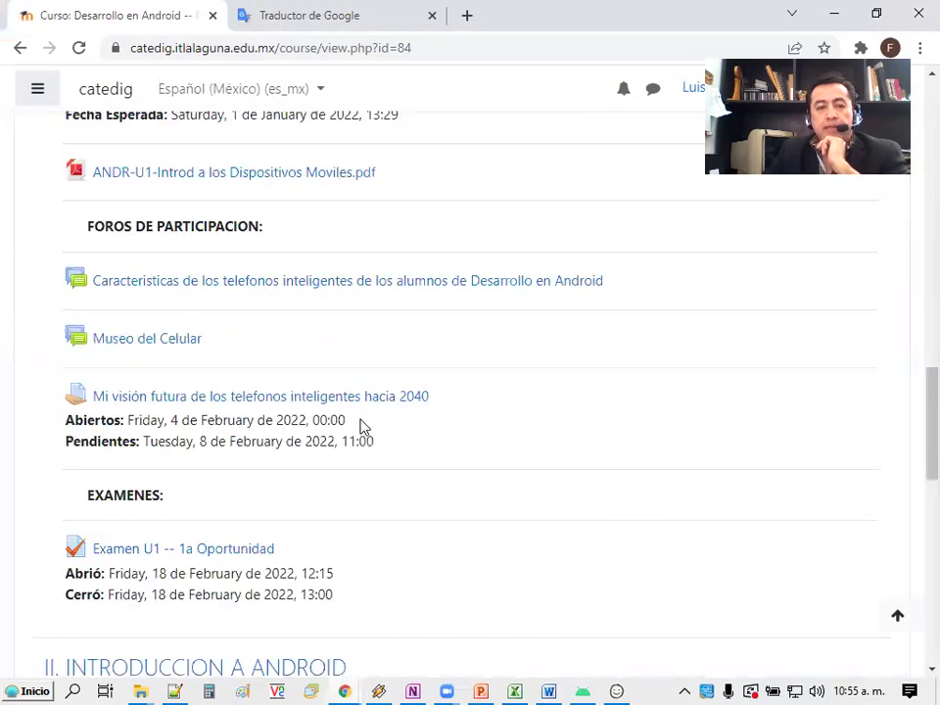
{"action": "scroll", "coordinate": [360, 427], "scroll_direction": "down", "scroll_amount": 6}
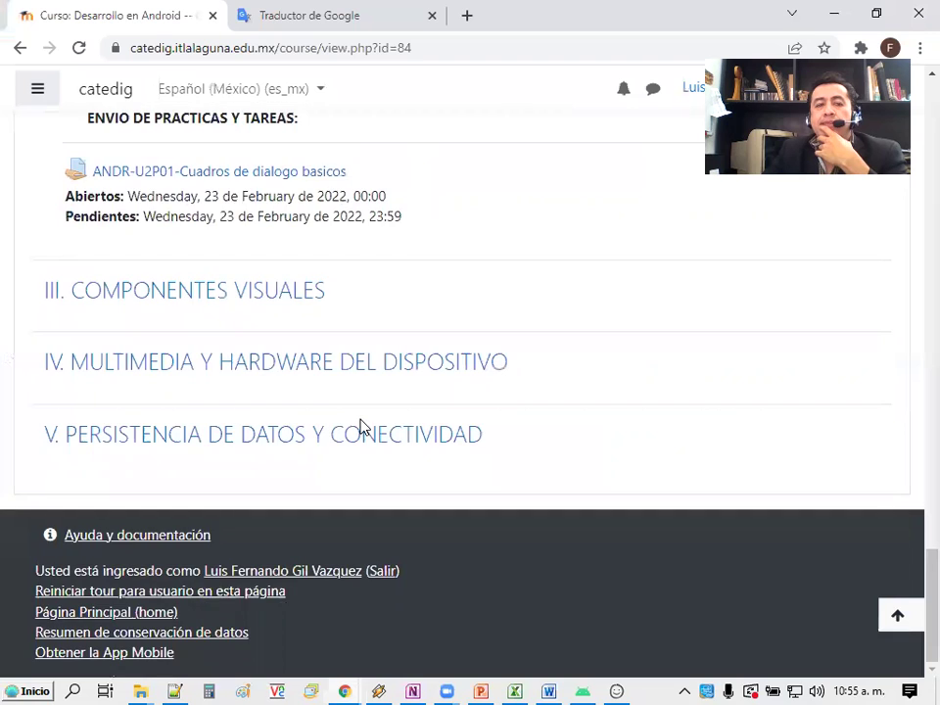
{"action": "scroll", "coordinate": [360, 428], "scroll_direction": "up", "scroll_amount": 2}
{"action": "left_click_drag", "start_coordinate": [46, 363], "coordinate": [367, 371]}
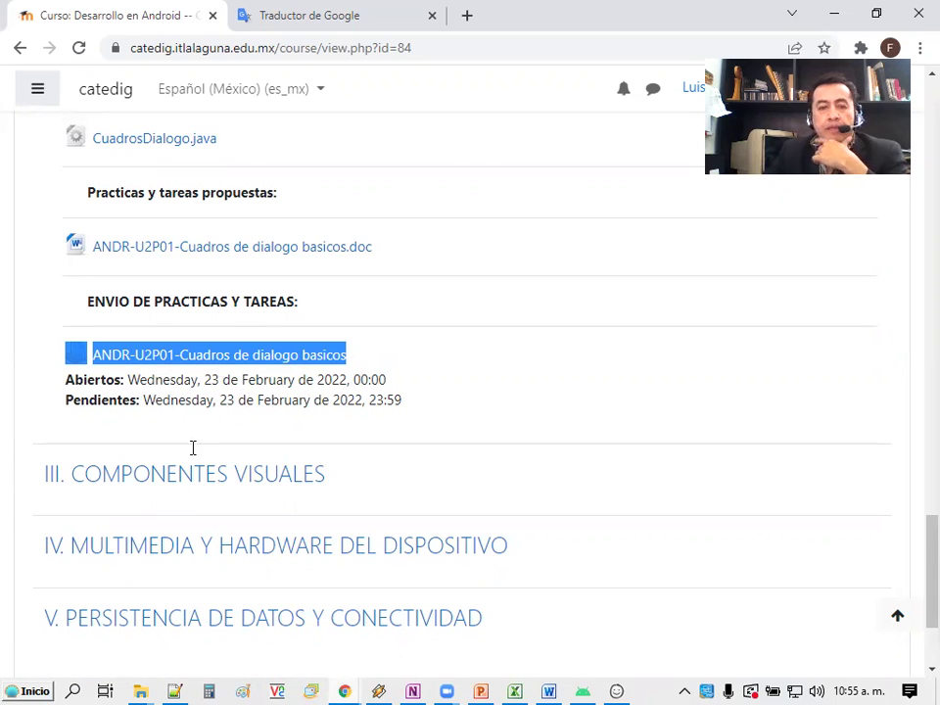
Step: Return to Word and save the document as the PDF "ANDR-U2P01-Cuadros de dialogo basicos.pdf" in the 03-Practicas de ejemplo folder
{"action": "key", "text": "alt+Tab"}
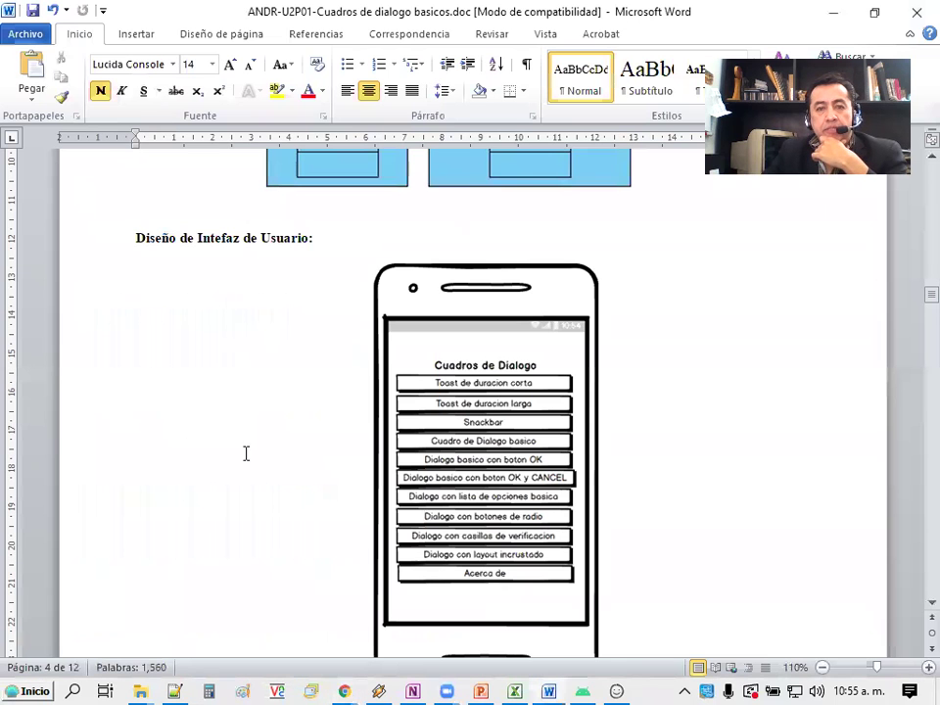
{"action": "left_click", "coordinate": [24, 34]}
{"action": "left_click", "coordinate": [73, 91]}
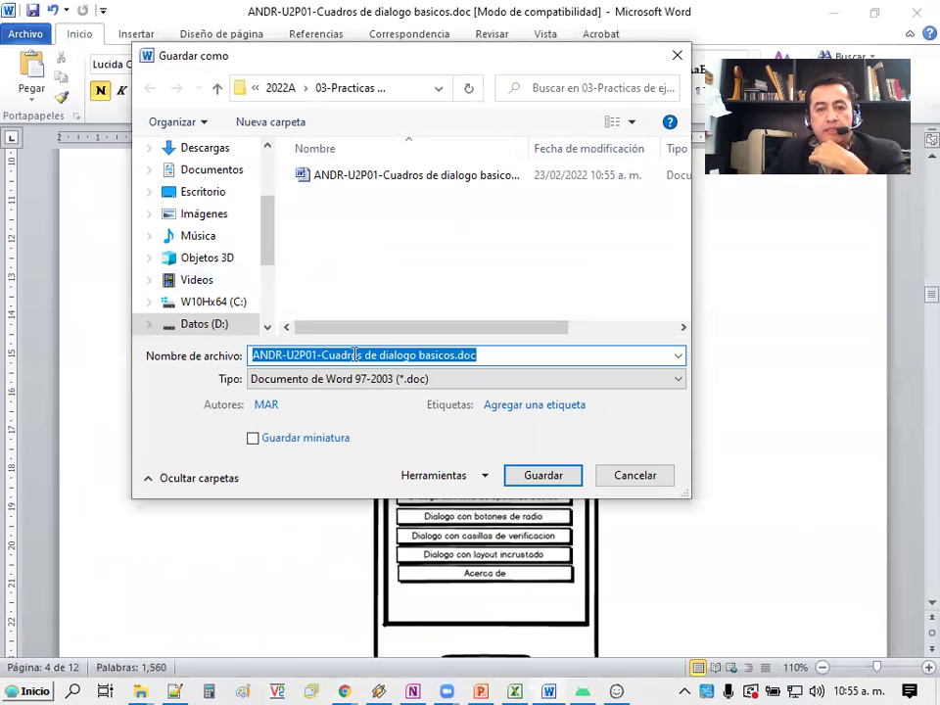
{"action": "left_click", "coordinate": [395, 382]}
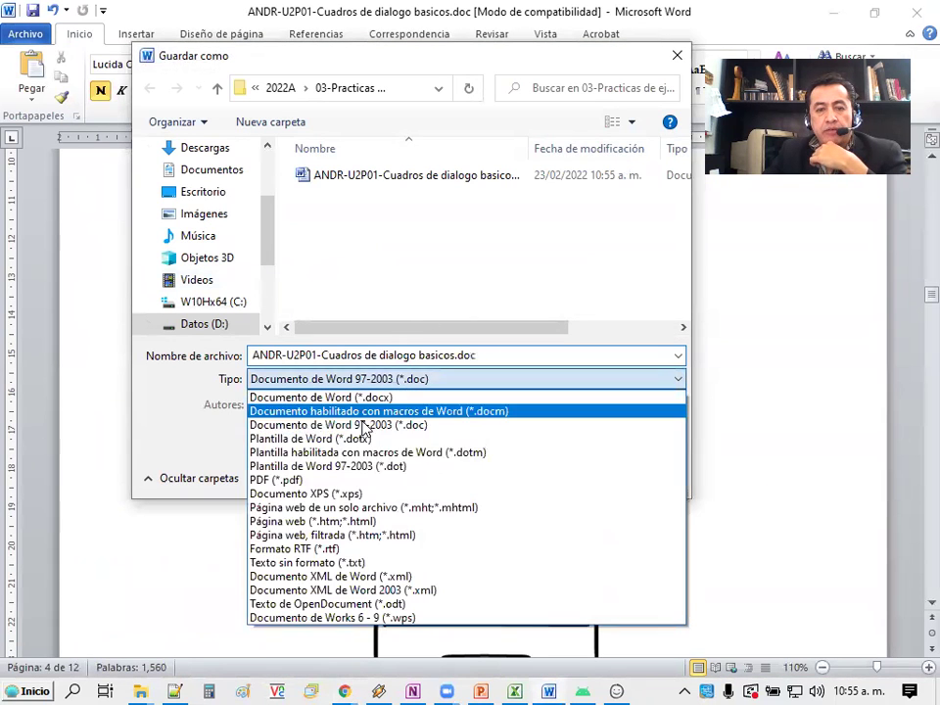
{"action": "left_click", "coordinate": [323, 480]}
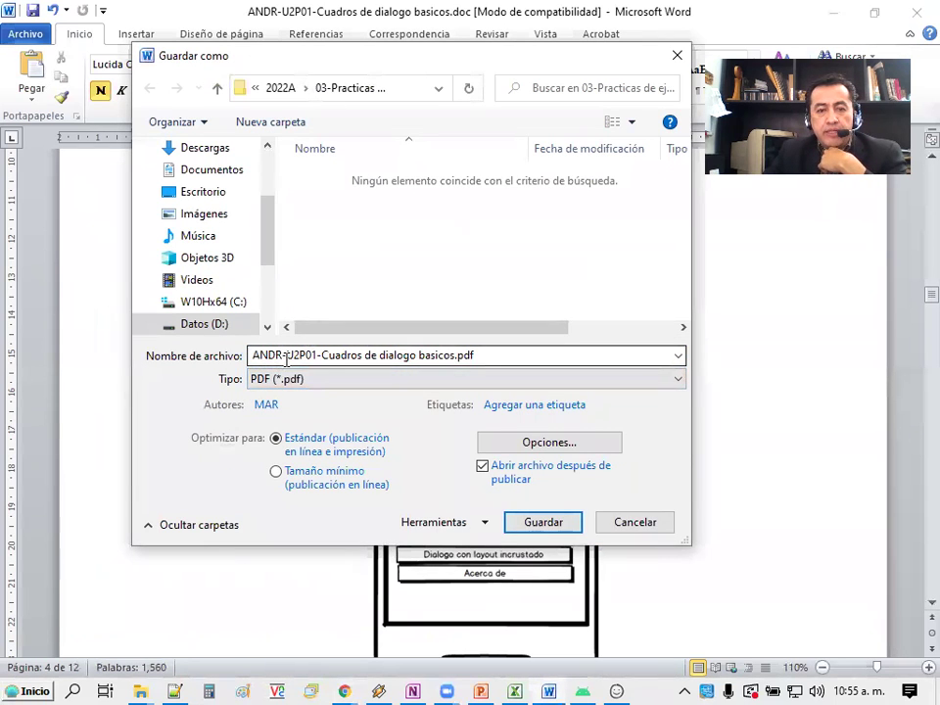
{"action": "left_click", "coordinate": [534, 521]}
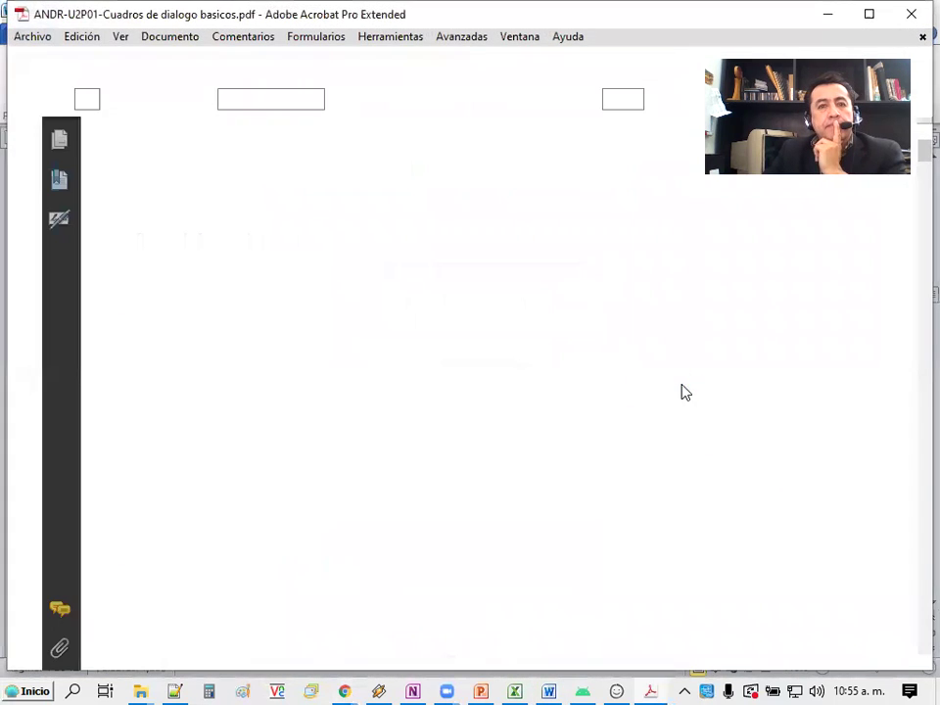
Step: Look through the exported PDF from the cover to the last page, and close it along with the Word document
{"action": "scroll", "coordinate": [549, 382], "scroll_direction": "down", "scroll_amount": 3}
{"action": "scroll", "coordinate": [550, 380], "scroll_direction": "down", "scroll_amount": 5}
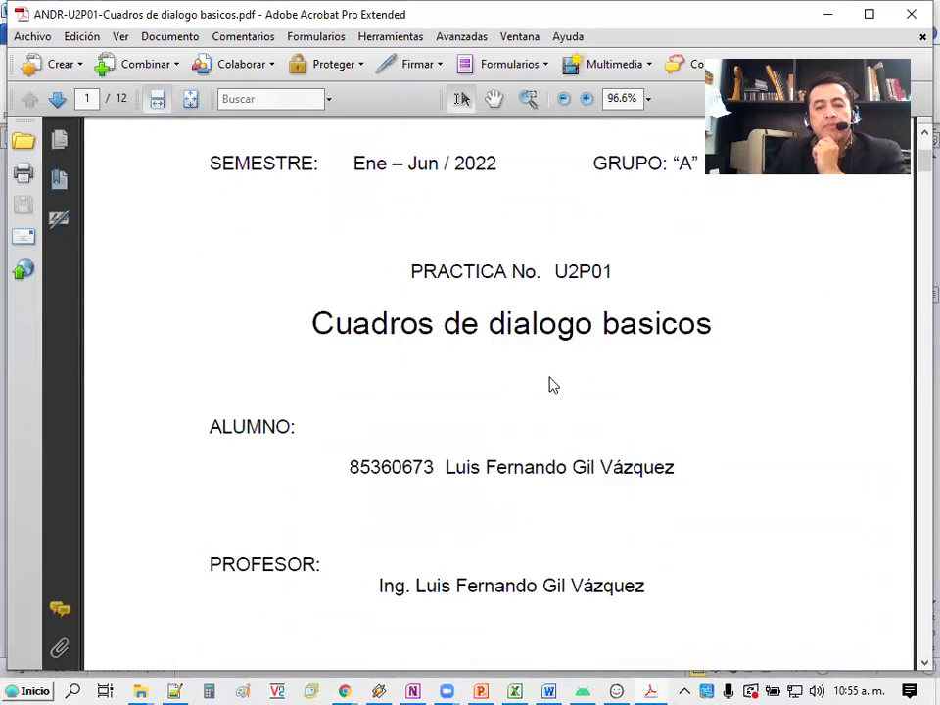
{"action": "scroll", "coordinate": [911, 470], "scroll_direction": "down", "scroll_amount": 20}
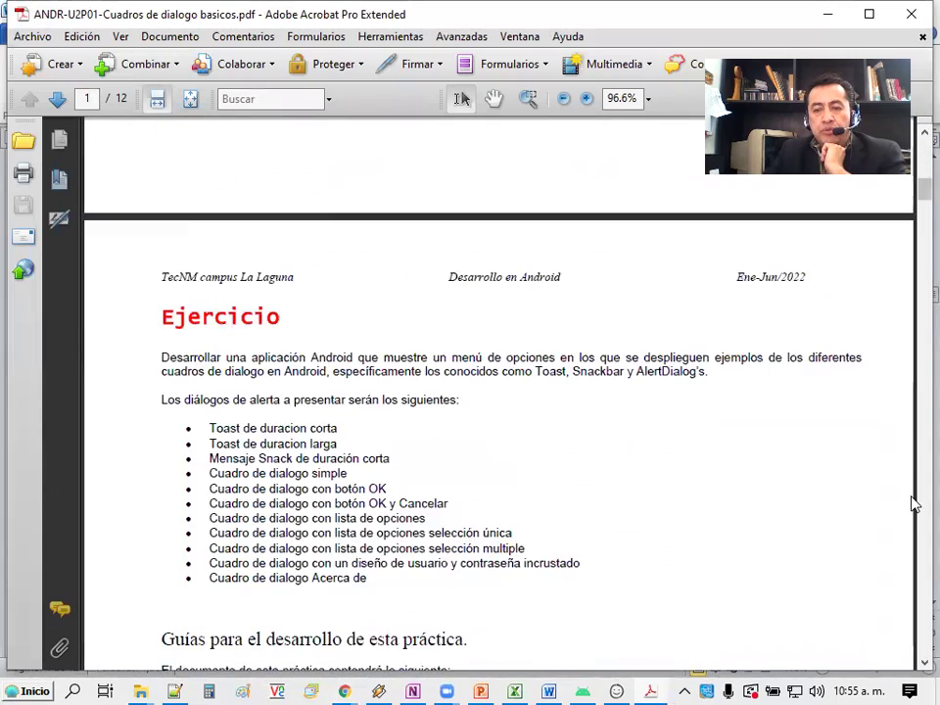
{"action": "scroll", "coordinate": [911, 563], "scroll_direction": "down", "scroll_amount": 20}
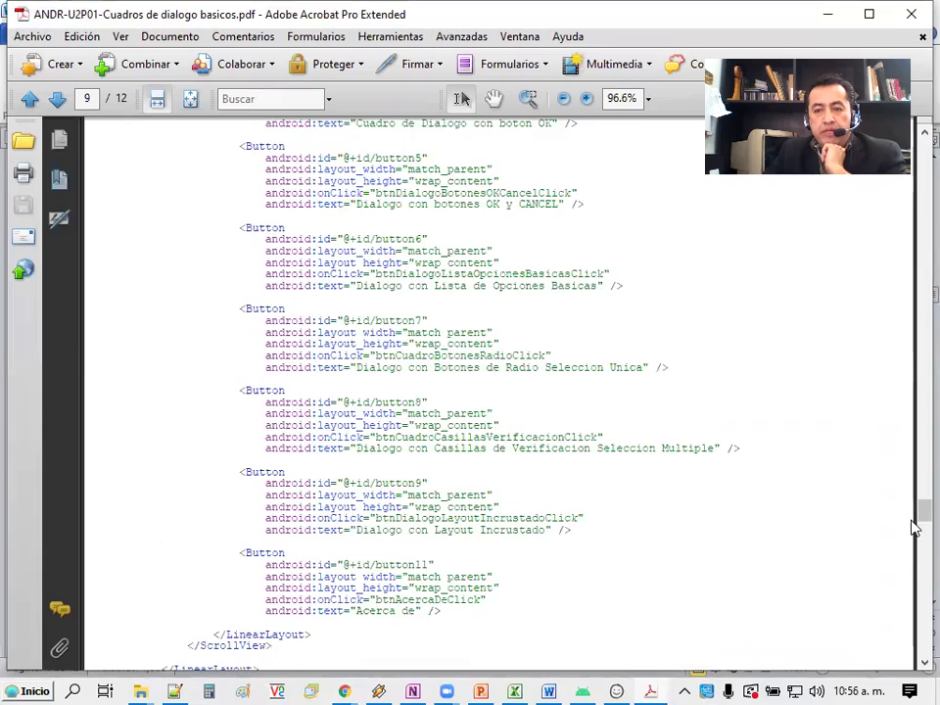
{"action": "scroll", "coordinate": [911, 627], "scroll_direction": "down", "scroll_amount": 5}
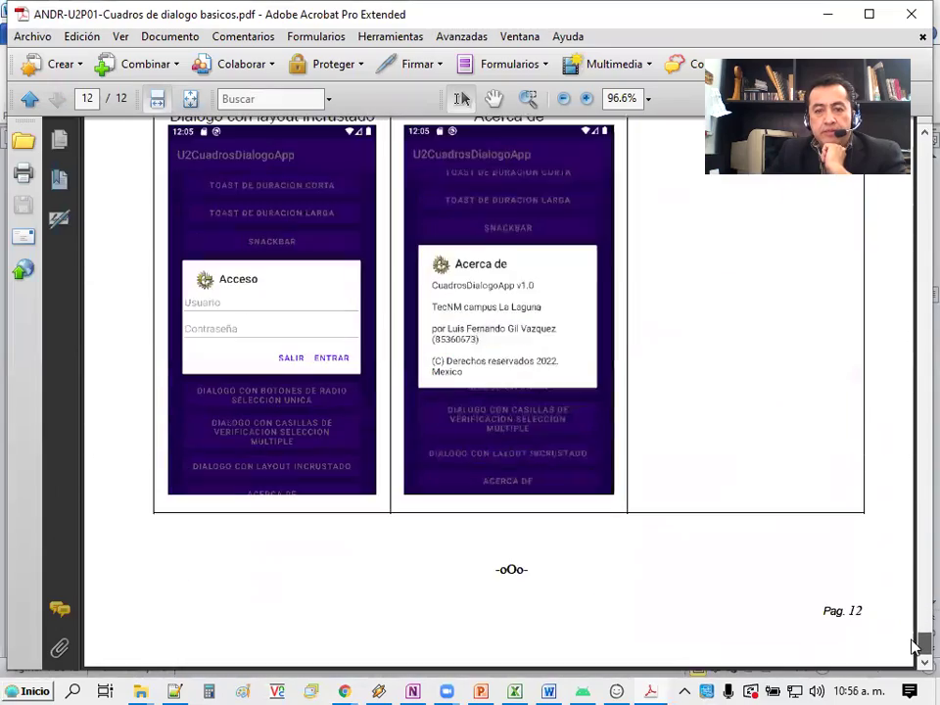
{"action": "scroll", "coordinate": [914, 627], "scroll_direction": "up", "scroll_amount": 5}
{"action": "left_click_drag", "start_coordinate": [918, 625], "coordinate": [915, 147]}
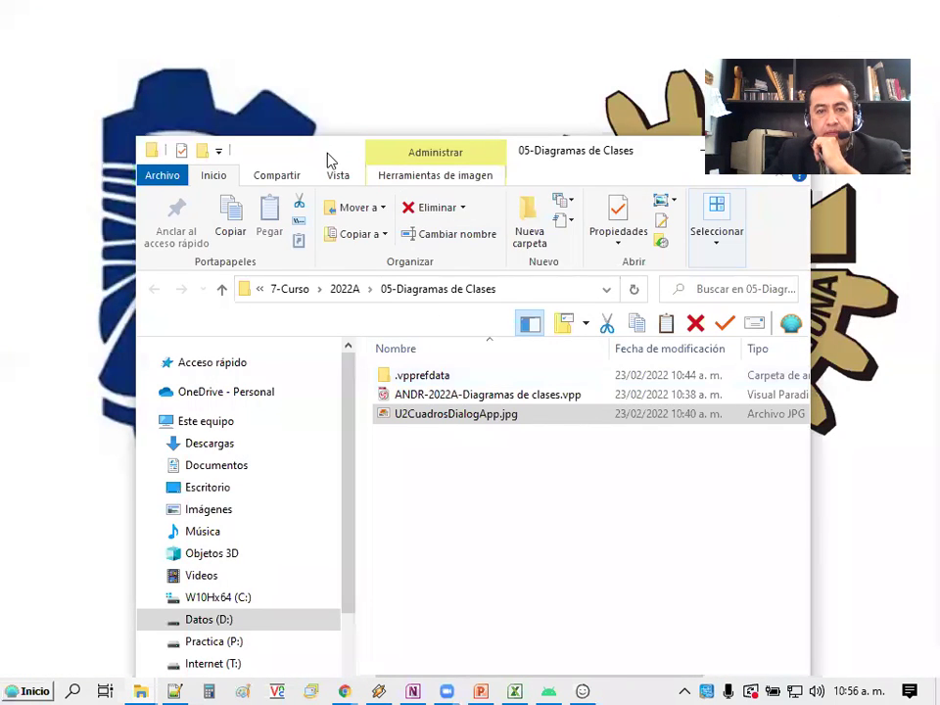
Step: In File Explorer, go to the 03-Practicas de ejemplo folder inside 2022A and select the exported PDF of the practice
{"action": "left_click_drag", "start_coordinate": [330, 160], "coordinate": [277, 74]}
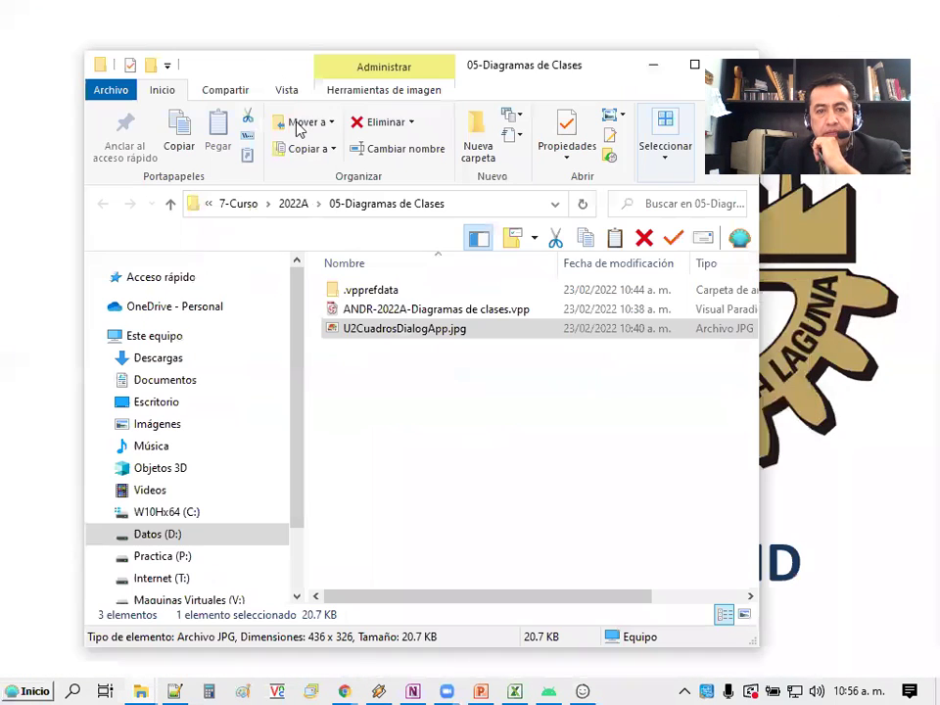
{"action": "left_click", "coordinate": [294, 202]}
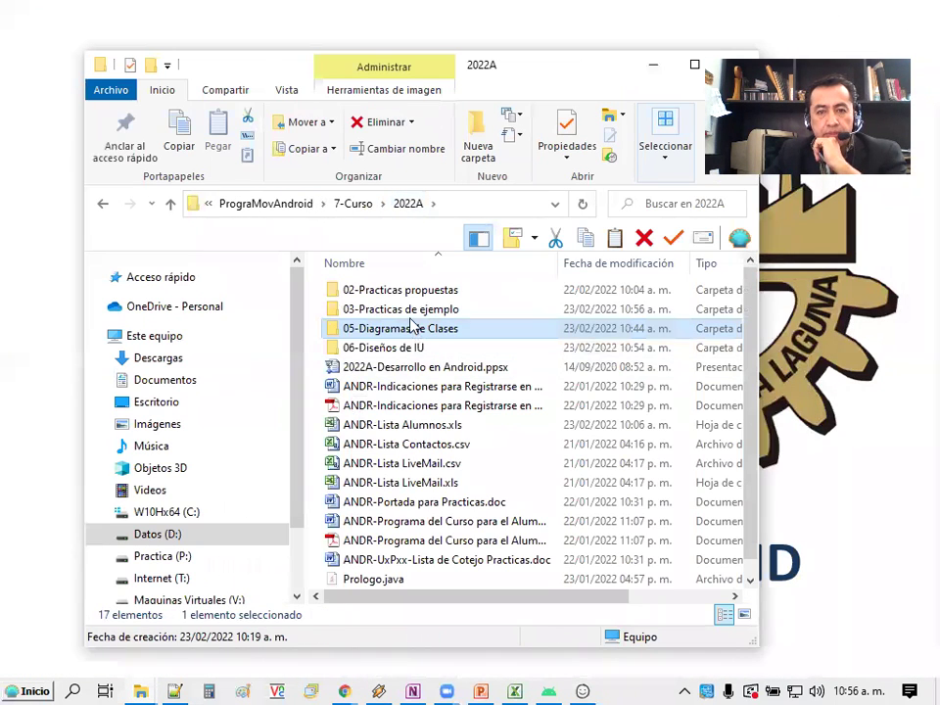
{"action": "double_click", "coordinate": [412, 309]}
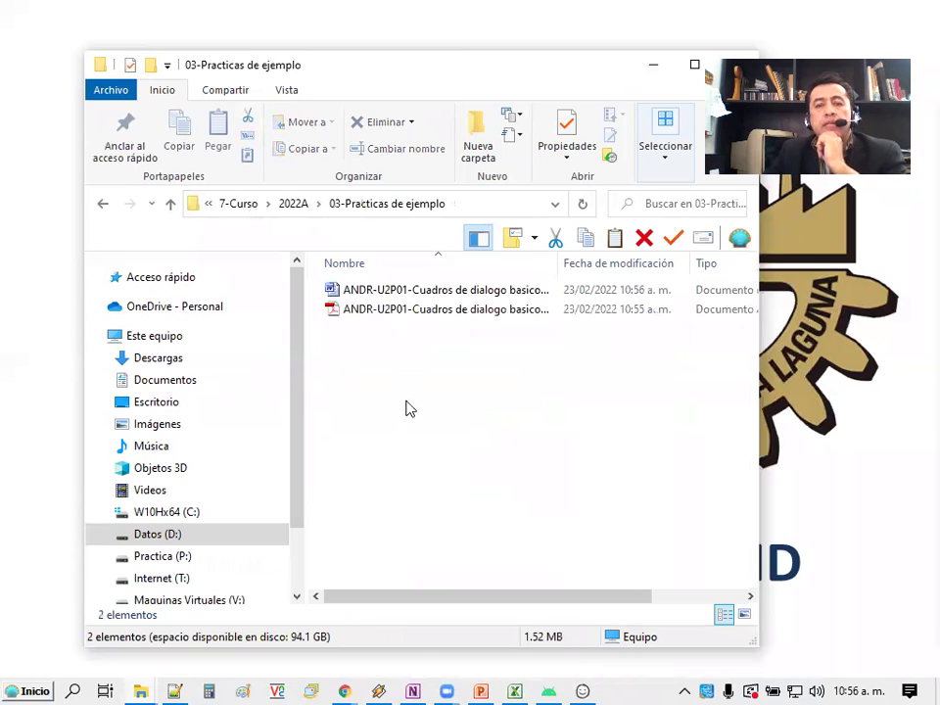
{"action": "left_click", "coordinate": [431, 309]}
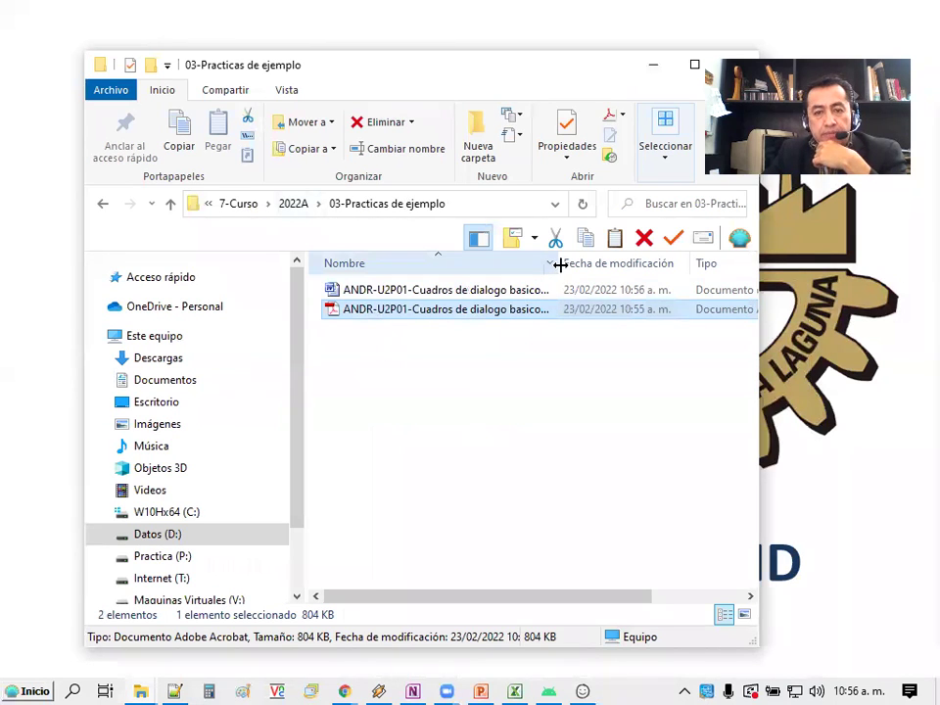
Step: Widen the name column to show full file names and copy the exported PDF's name without its extension
{"action": "left_click_drag", "start_coordinate": [561, 264], "coordinate": [607, 265]}
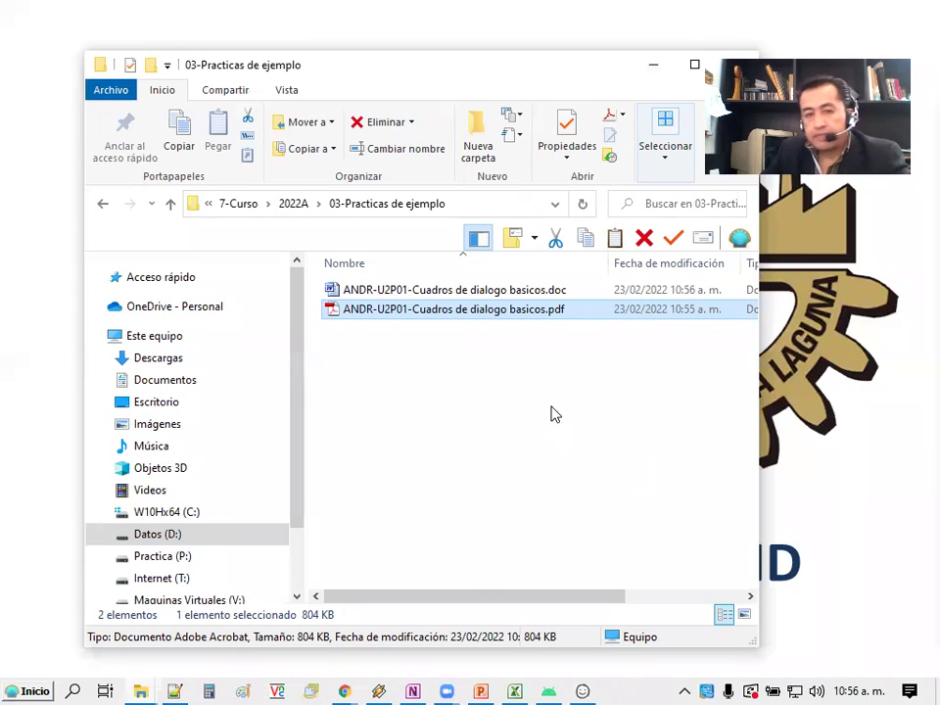
{"action": "left_click", "coordinate": [428, 314]}
{"action": "key", "text": "ctrl+c"}
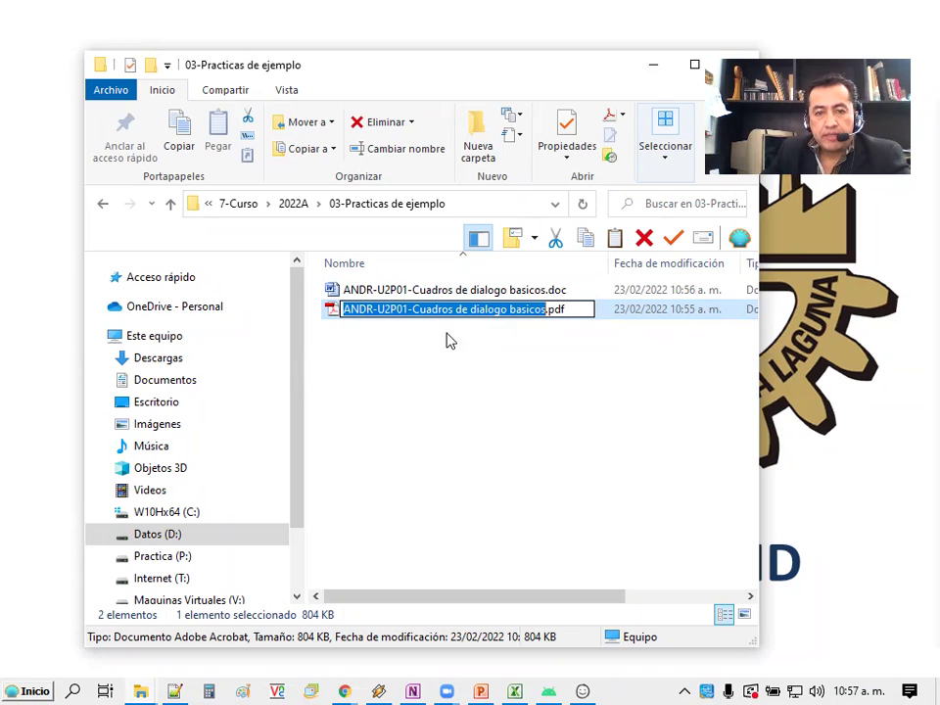
Step: Create a new WinRAR archive in the folder named "ANDR-U2P01-Cuadros de dialogo basicos.rar"
{"action": "left_click", "coordinate": [399, 379]}
{"action": "right_click", "coordinate": [400, 370]}
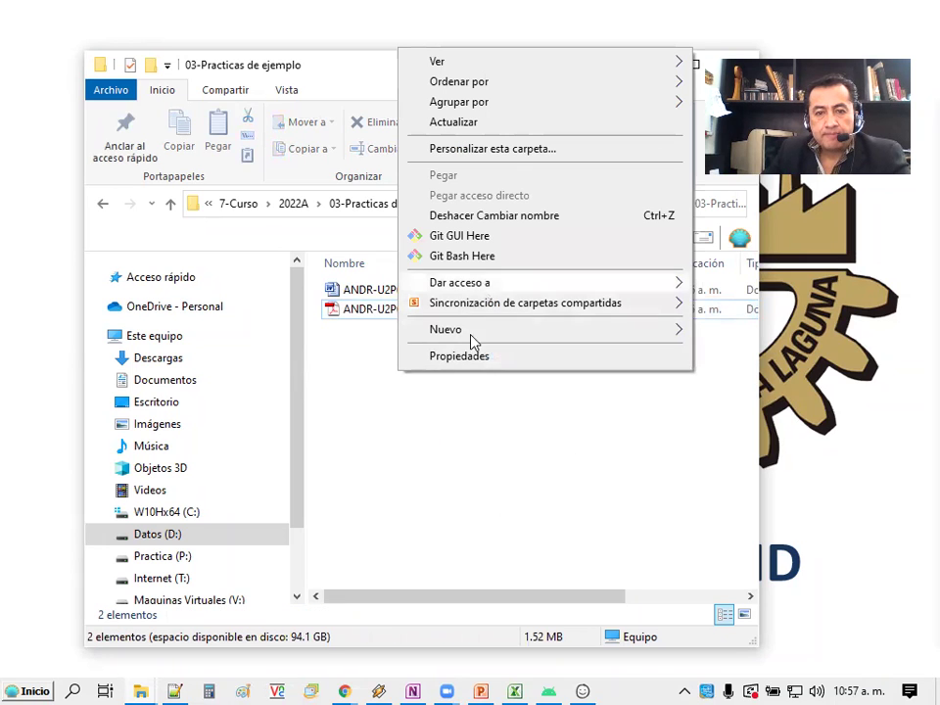
{"action": "mouse_move", "coordinate": [548, 338]}
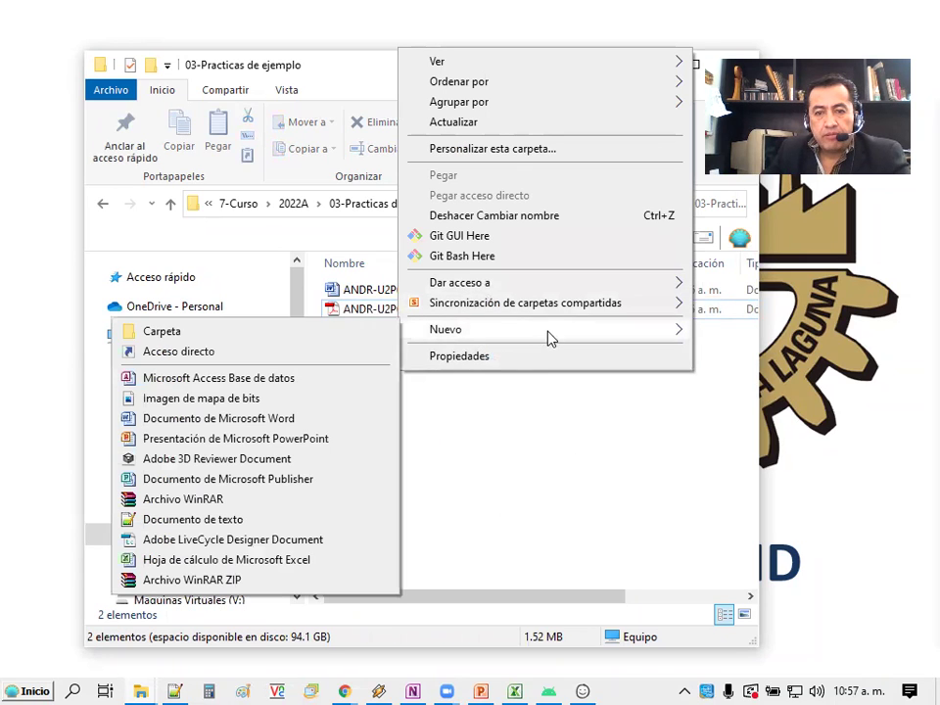
{"action": "left_click", "coordinate": [199, 503]}
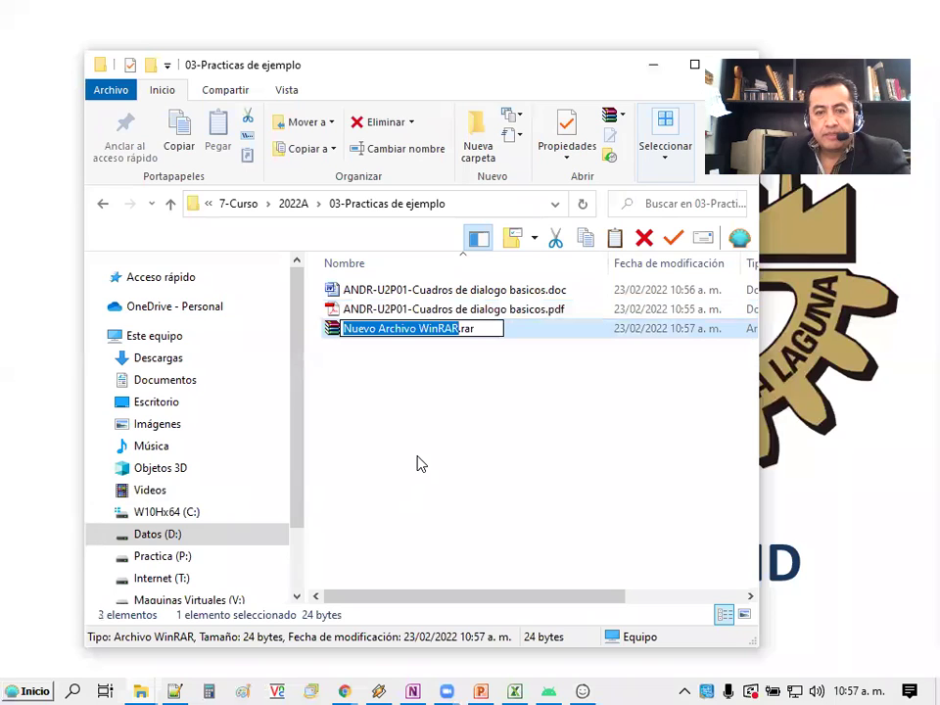
{"action": "key", "text": "ctrl+v"}
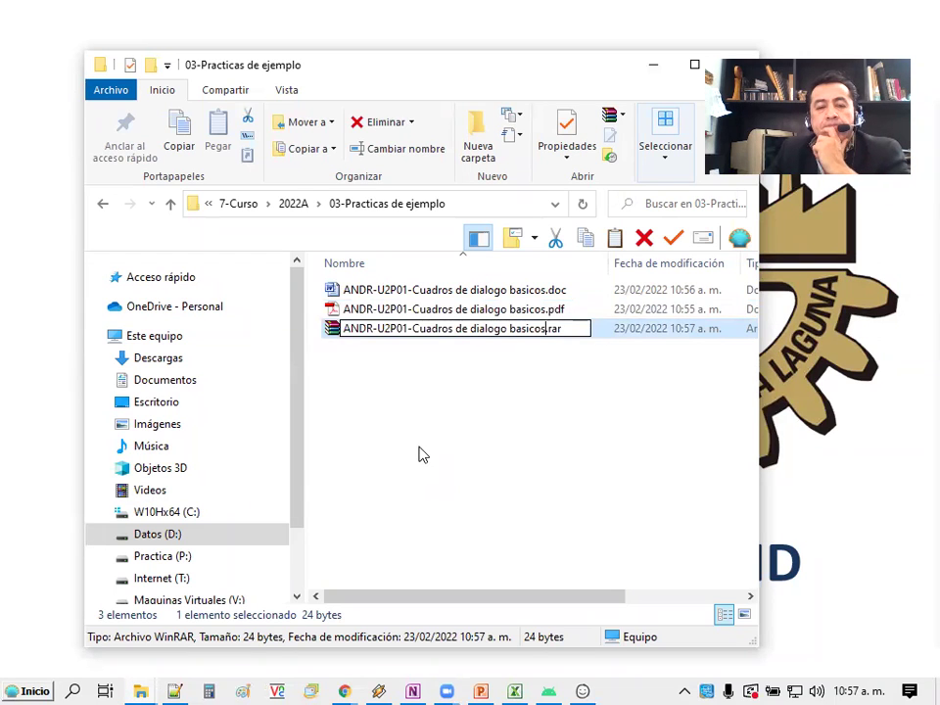
{"action": "key", "text": "Return"}
Step: Open the new archive, add "ANDR-U2P01-Cuadros de dialogo basicos.pdf" to it with the default compression settings, and keep both windows in view
{"action": "left_click", "coordinate": [391, 355]}
{"action": "left_click", "coordinate": [421, 331]}
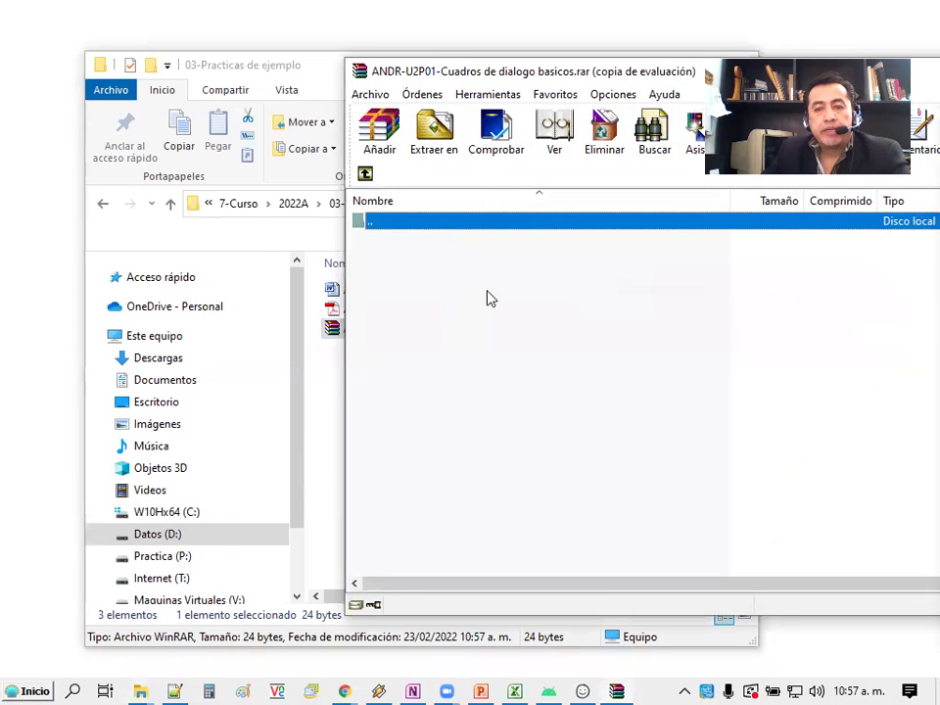
{"action": "key", "text": "Escape"}
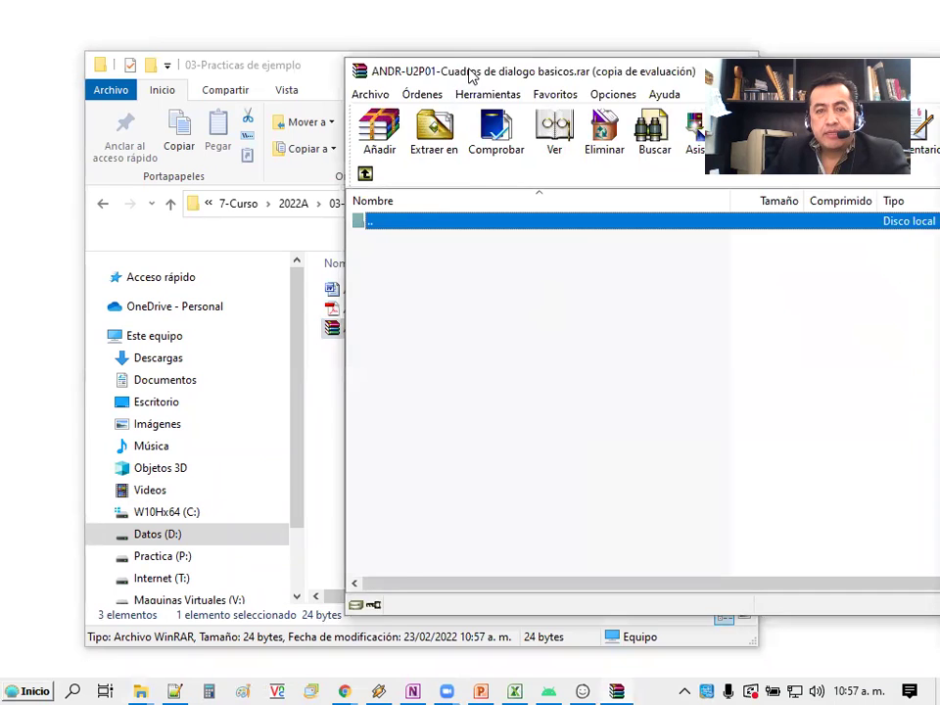
{"action": "left_click", "coordinate": [340, 86]}
{"action": "left_click", "coordinate": [345, 291]}
{"action": "left_click", "coordinate": [340, 311]}
{"action": "left_click_drag", "start_coordinate": [340, 310], "coordinate": [797, 314]}
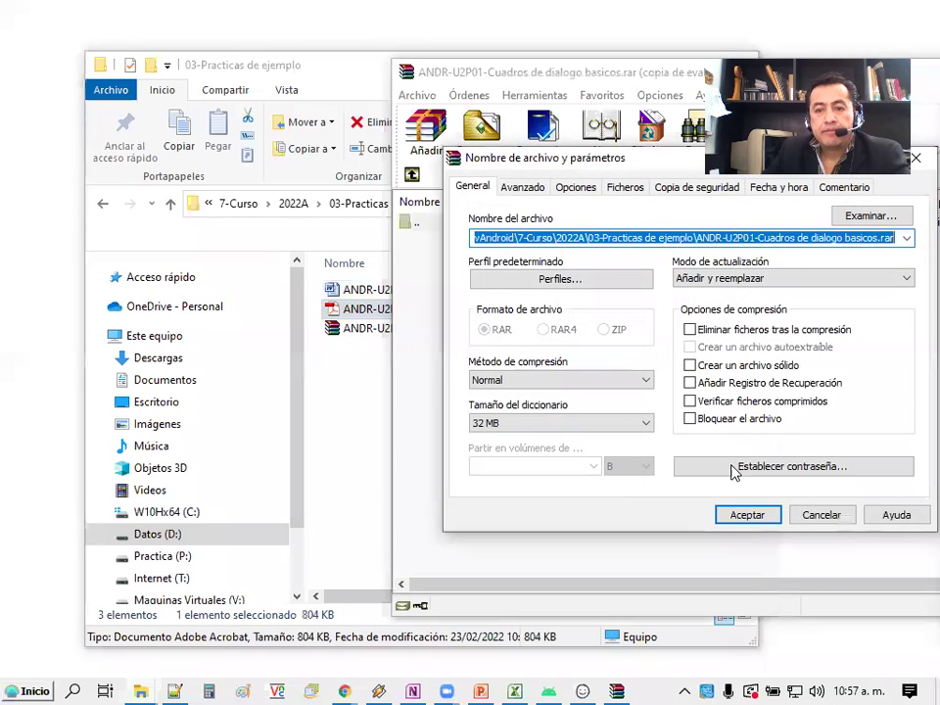
{"action": "key", "text": "Return"}
{"action": "left_click_drag", "start_coordinate": [542, 79], "coordinate": [442, 87]}
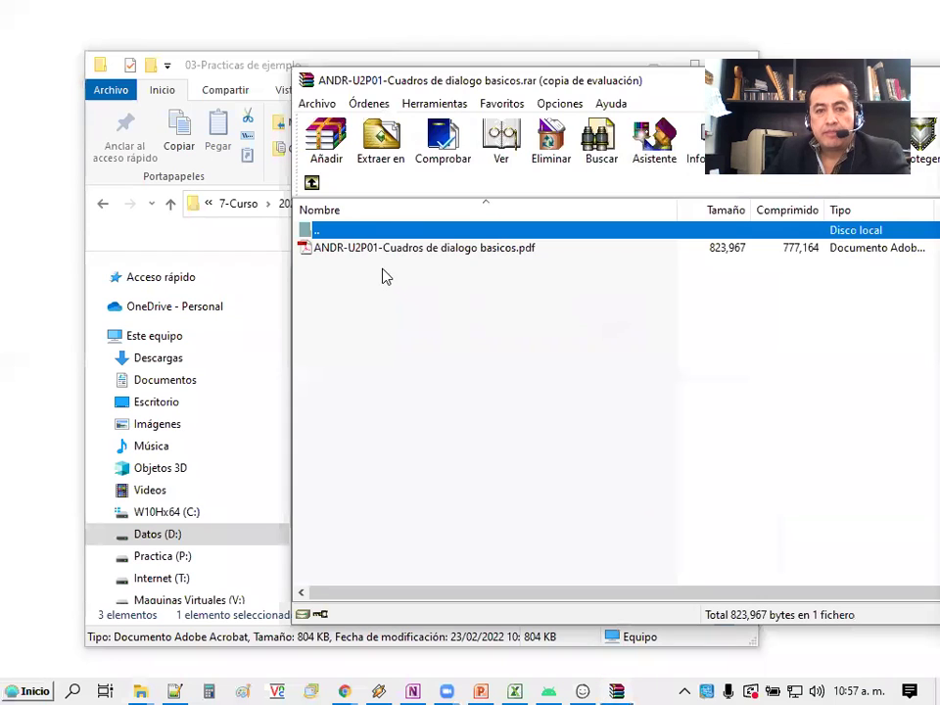
{"action": "left_click", "coordinate": [328, 250]}
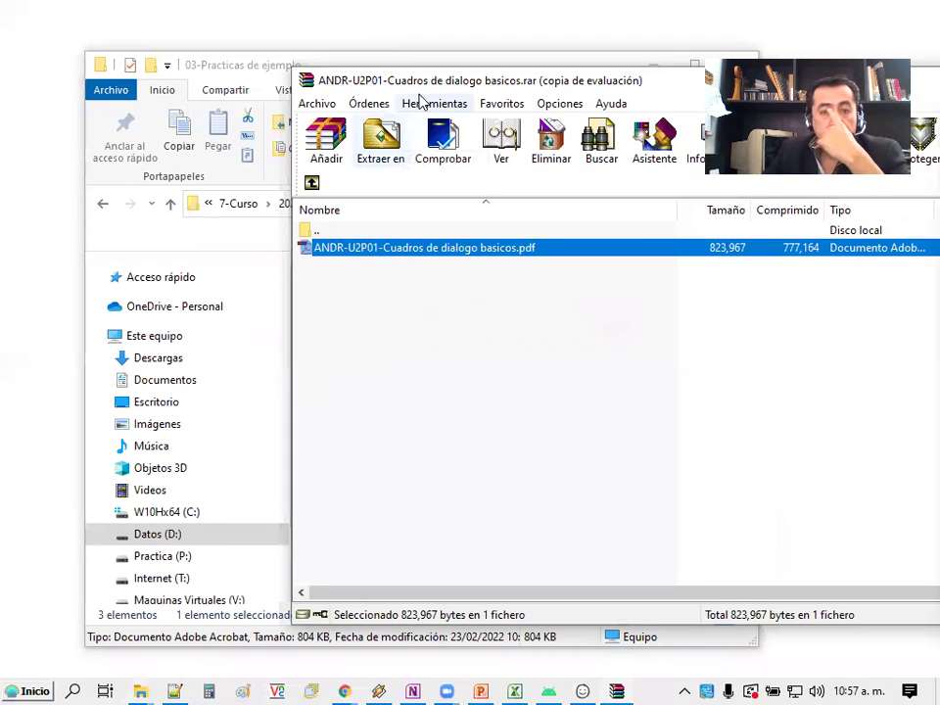
{"action": "left_click_drag", "start_coordinate": [519, 81], "coordinate": [616, 113]}
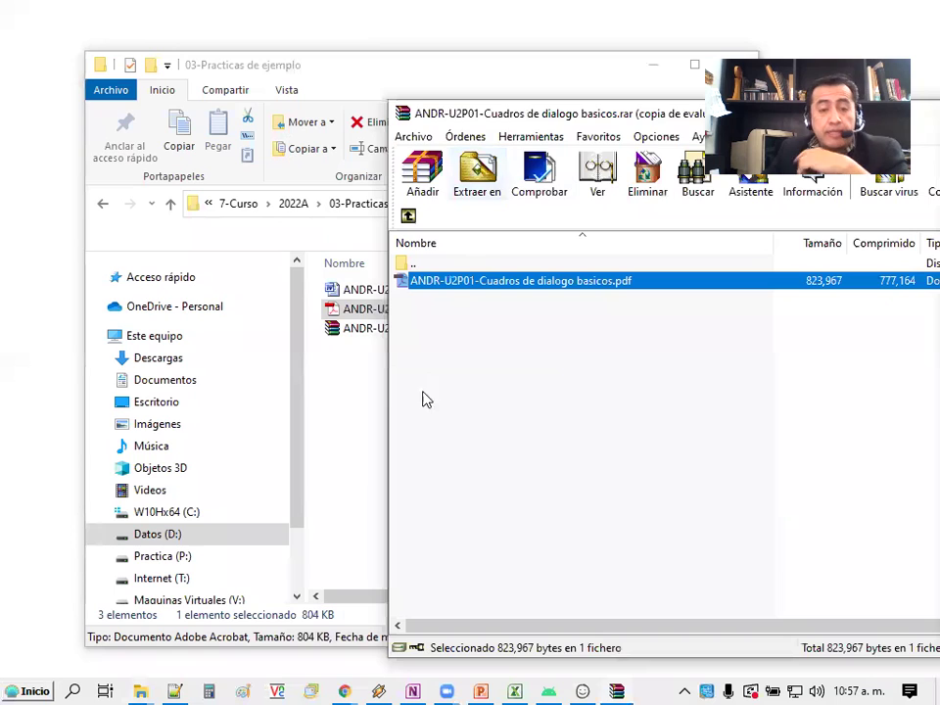
Step: Close the U2CuadrosDialogoApp project in Android Studio, the Balsamiq design file, and Android Studio itself
{"action": "left_click", "coordinate": [299, 420]}
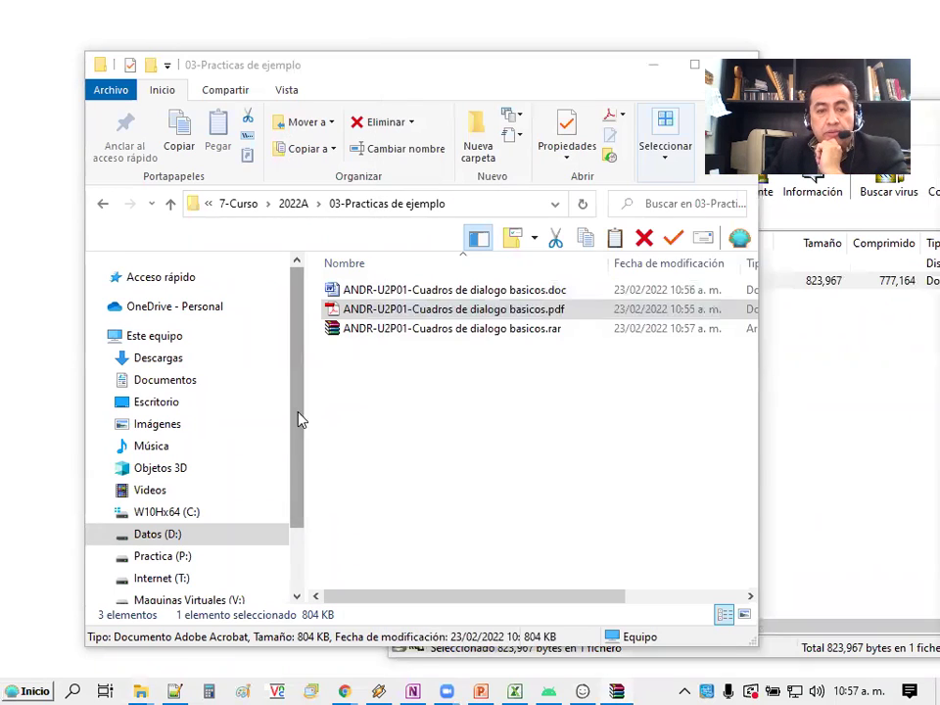
{"action": "scroll", "coordinate": [300, 420], "scroll_direction": "down", "scroll_amount": 2}
{"action": "left_click", "coordinate": [549, 692]}
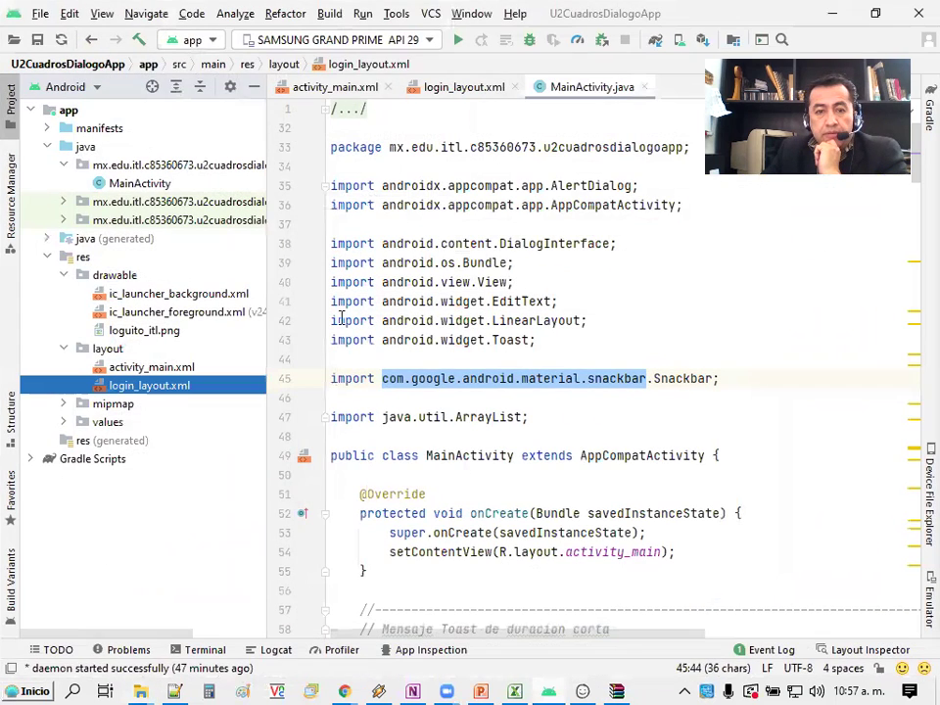
{"action": "left_click", "coordinate": [39, 14]}
{"action": "key", "text": "Escape"}
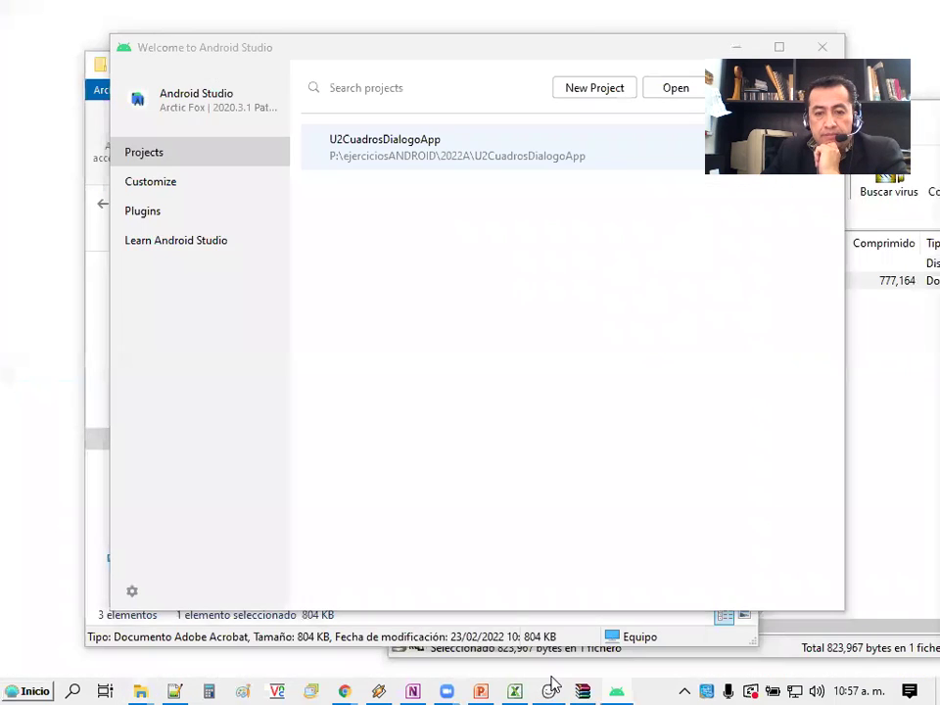
{"action": "left_click", "coordinate": [551, 685]}
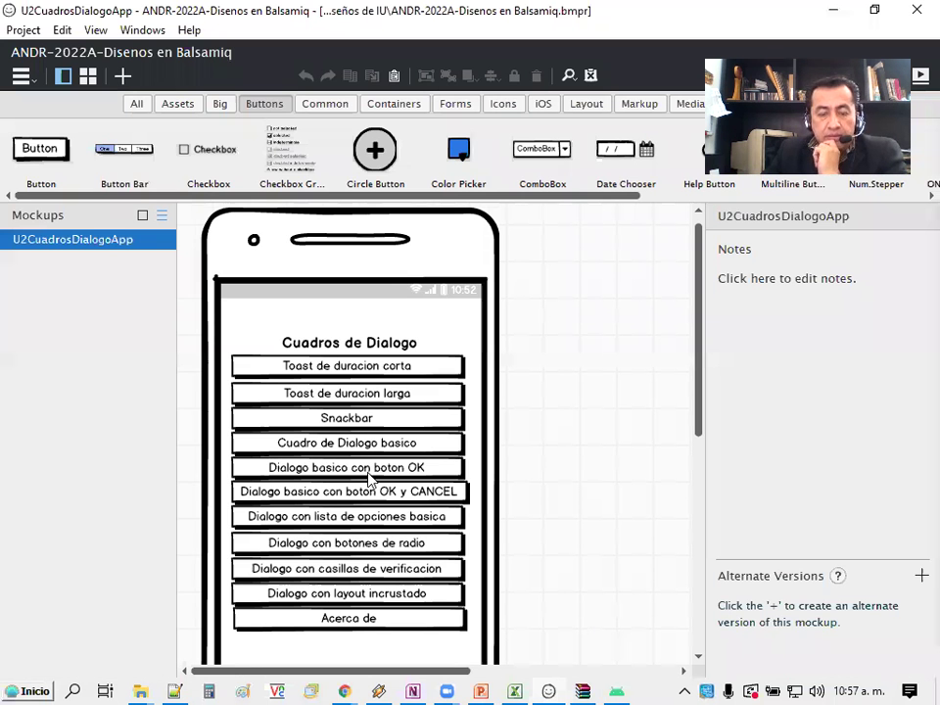
{"action": "key", "text": "alt+Tab"}
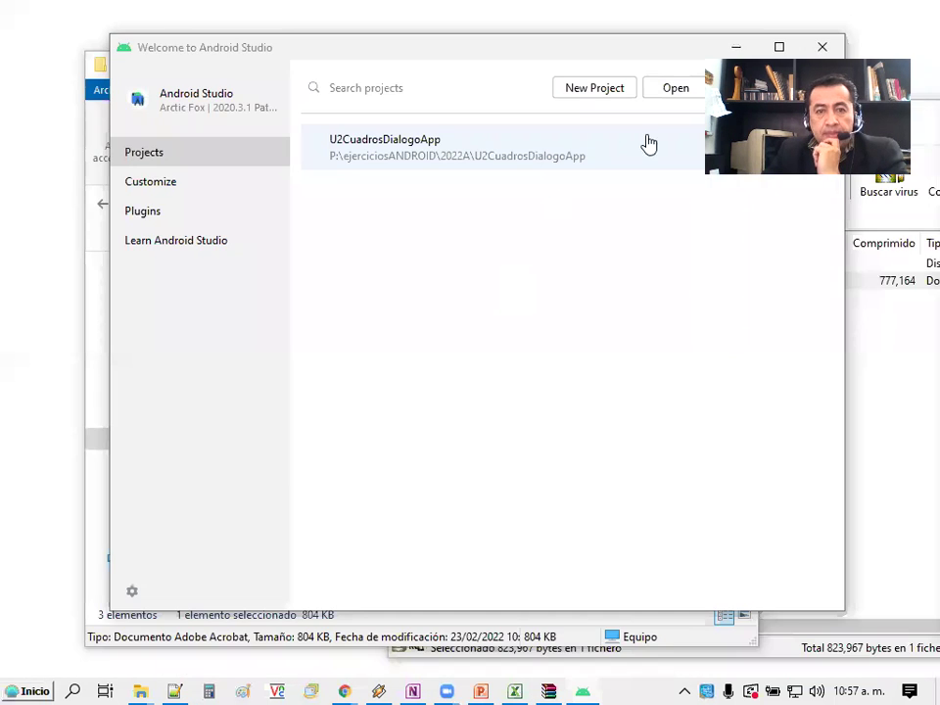
{"action": "left_click", "coordinate": [824, 49]}
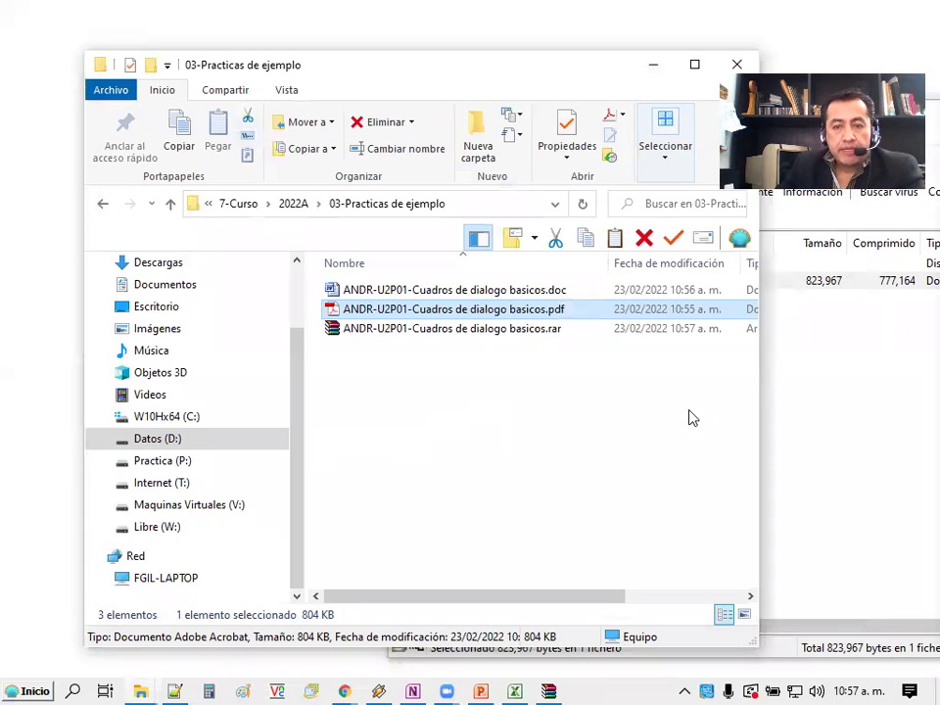
Step: In File Explorer, go to P:\ejerciciosANDROID\2022A, select the U2CuadrosDialogoApp folder, and place the window beside the WinRAR archive
{"action": "left_click_drag", "start_coordinate": [529, 76], "coordinate": [467, 51]}
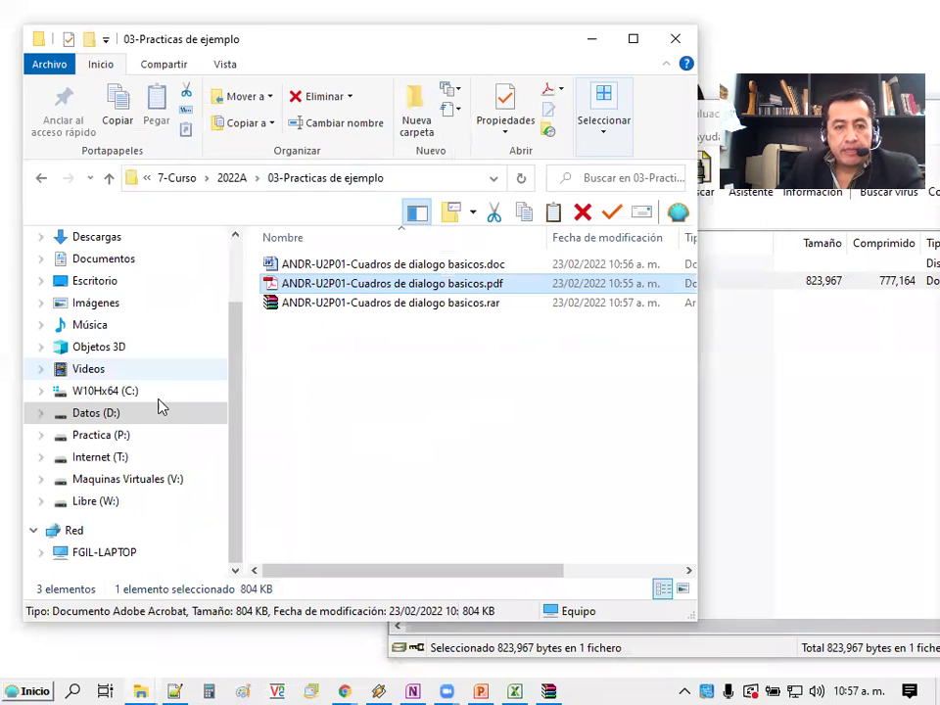
{"action": "left_click", "coordinate": [101, 435]}
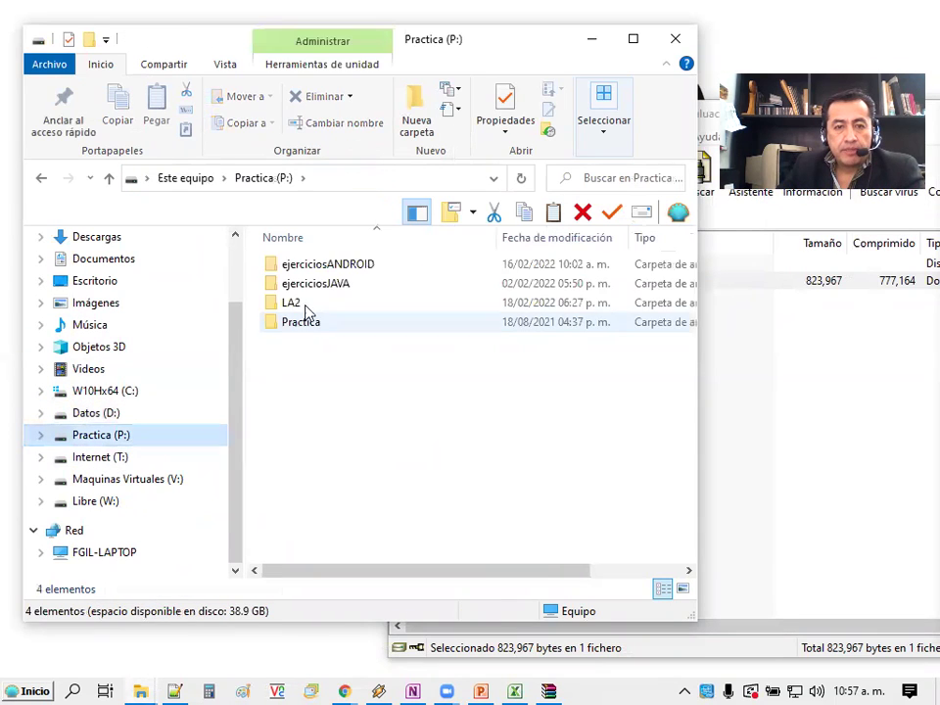
{"action": "left_click", "coordinate": [358, 267]}
{"action": "key", "text": "Return"}
{"action": "double_click", "coordinate": [304, 283]}
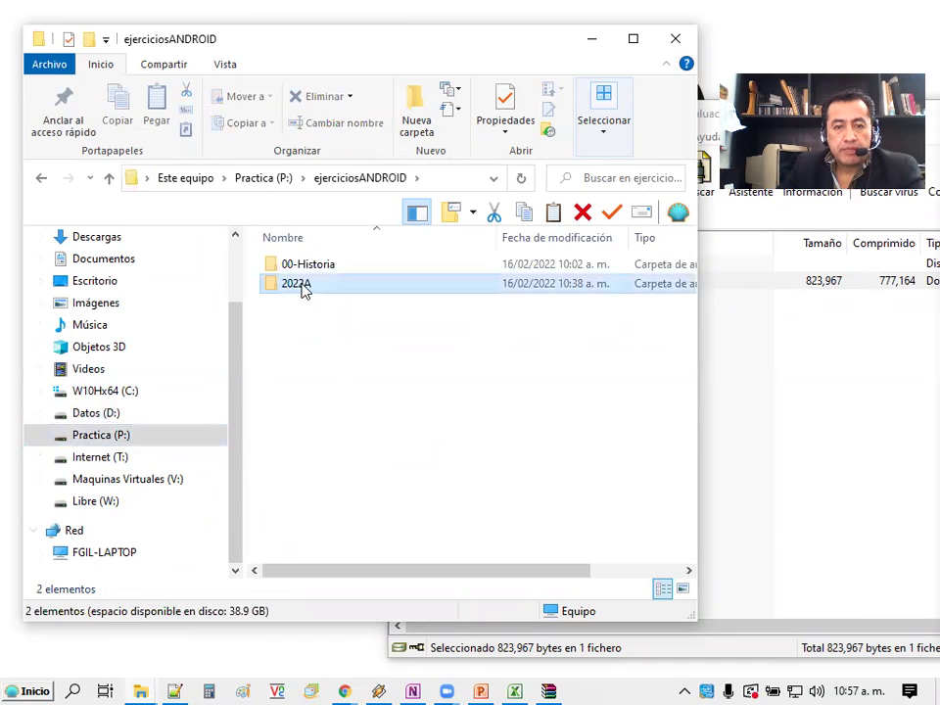
{"action": "left_click", "coordinate": [333, 270]}
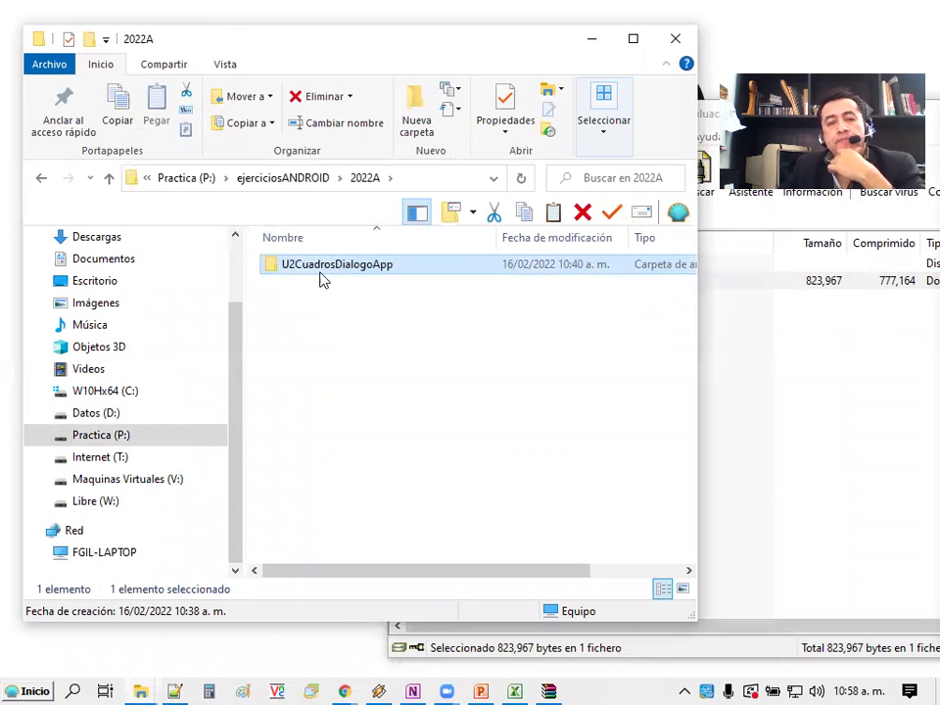
{"action": "left_click_drag", "start_coordinate": [340, 49], "coordinate": [308, 56]}
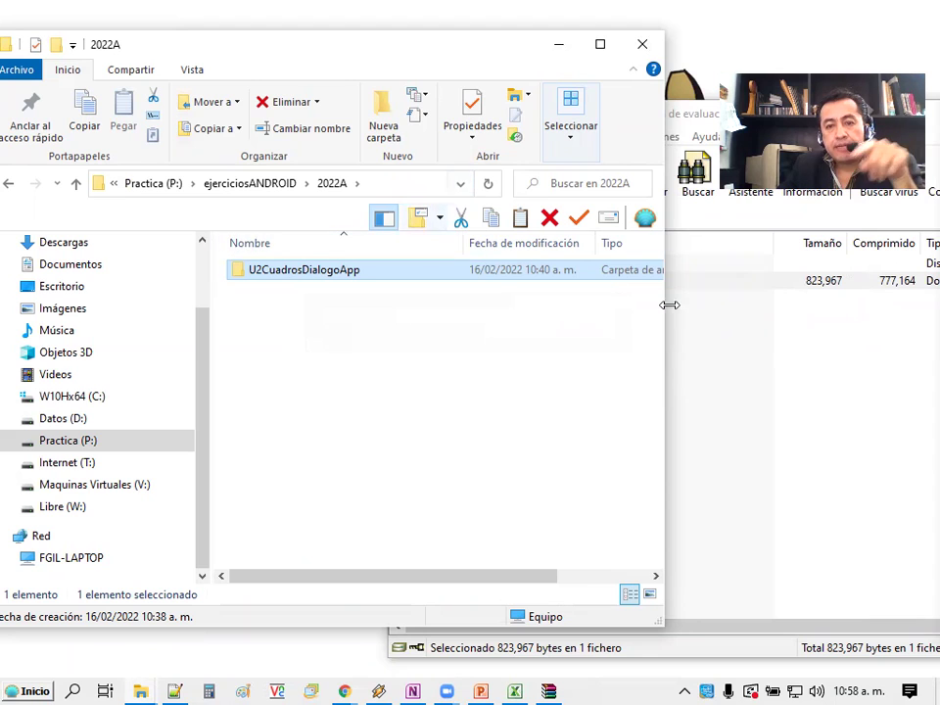
{"action": "left_click", "coordinate": [692, 122]}
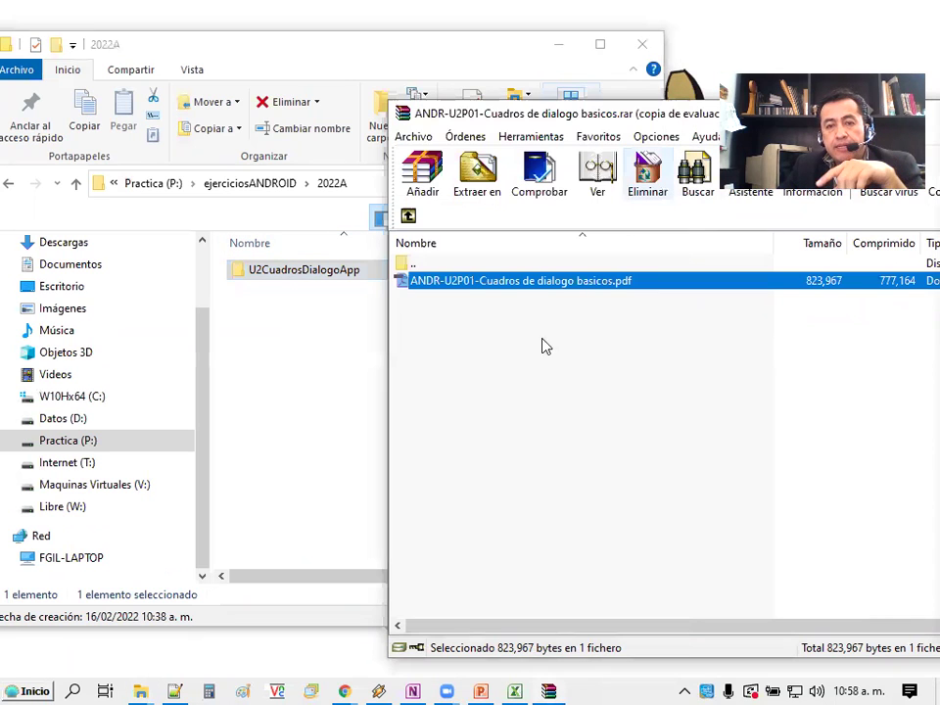
Step: Look inside the U2CuadrosDialogoApp project folder and its app subfolder, down to the build folder
{"action": "left_click", "coordinate": [309, 281]}
{"action": "left_click", "coordinate": [283, 334]}
{"action": "double_click", "coordinate": [274, 275]}
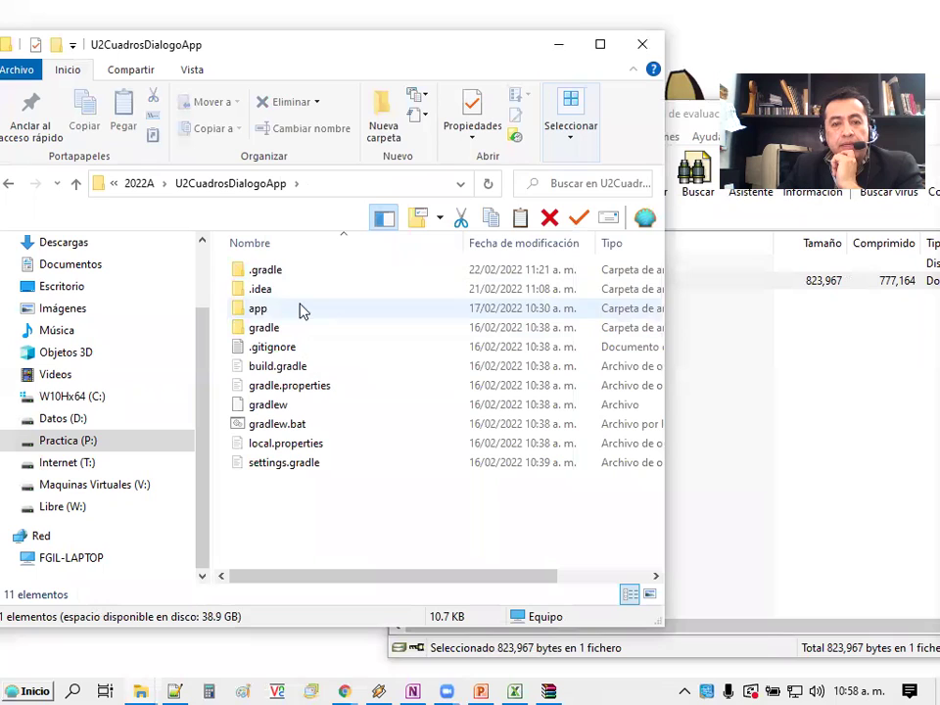
{"action": "left_click", "coordinate": [262, 311]}
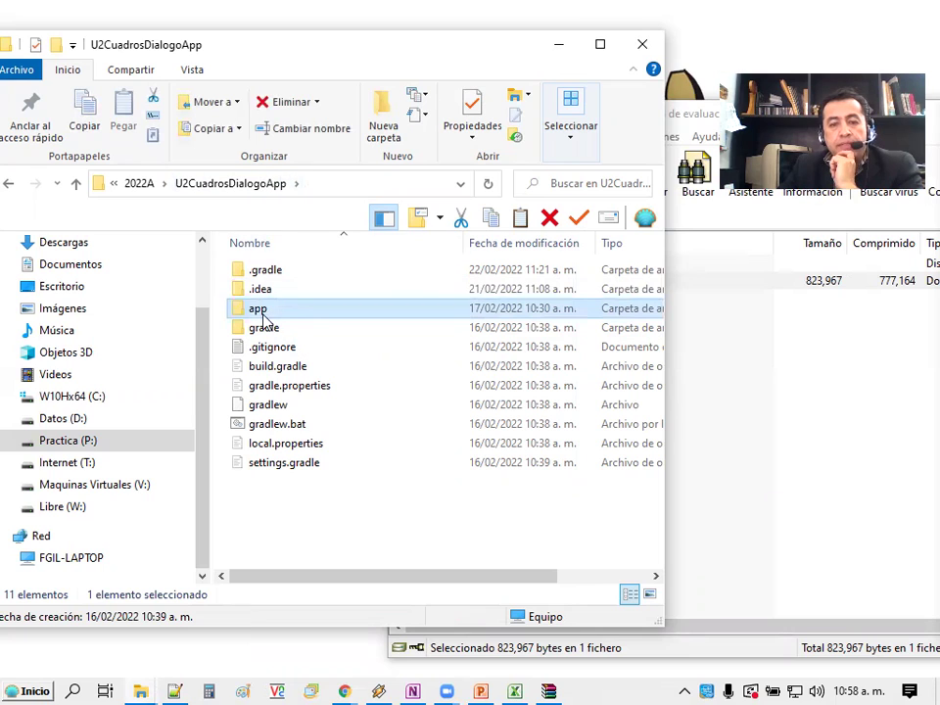
{"action": "double_click", "coordinate": [267, 311]}
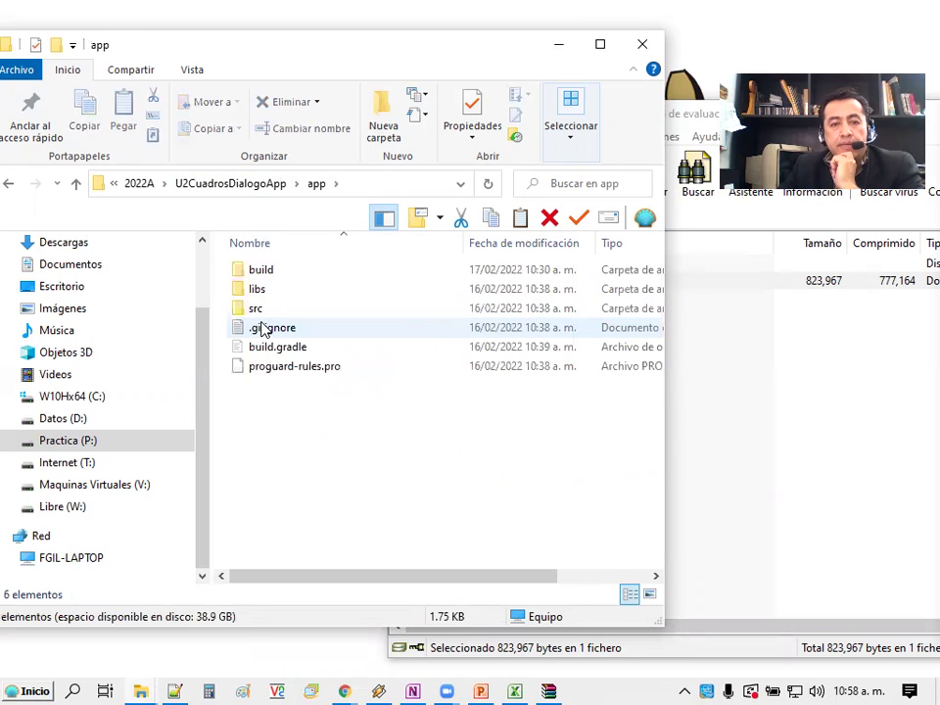
{"action": "left_click", "coordinate": [262, 276]}
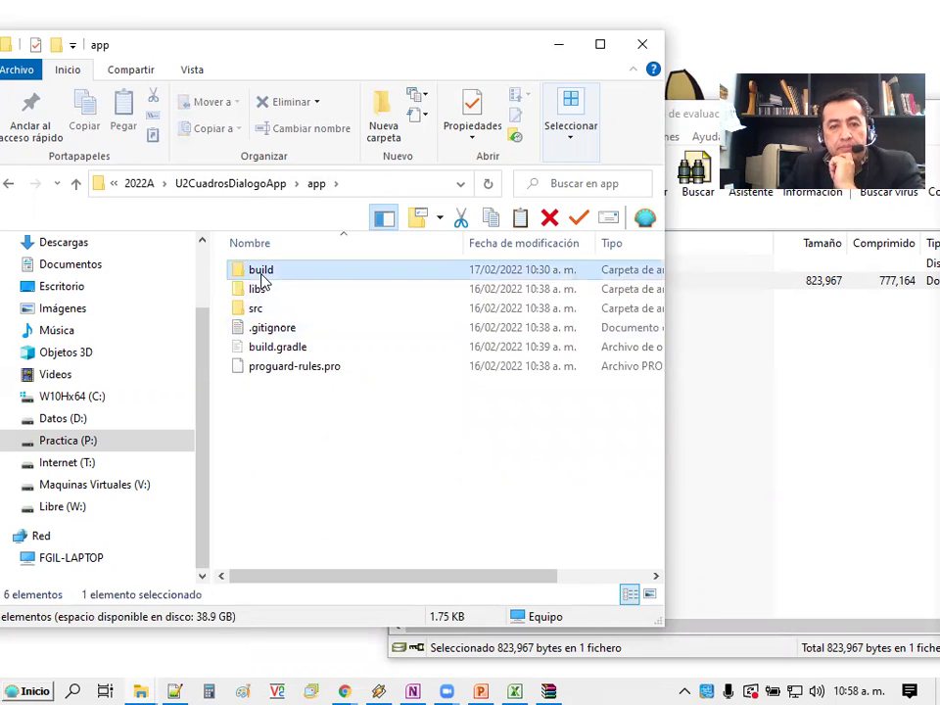
{"action": "double_click", "coordinate": [261, 276]}
Step: Check the size of the intermediates folder inside build in its properties
{"action": "left_click", "coordinate": [292, 295]}
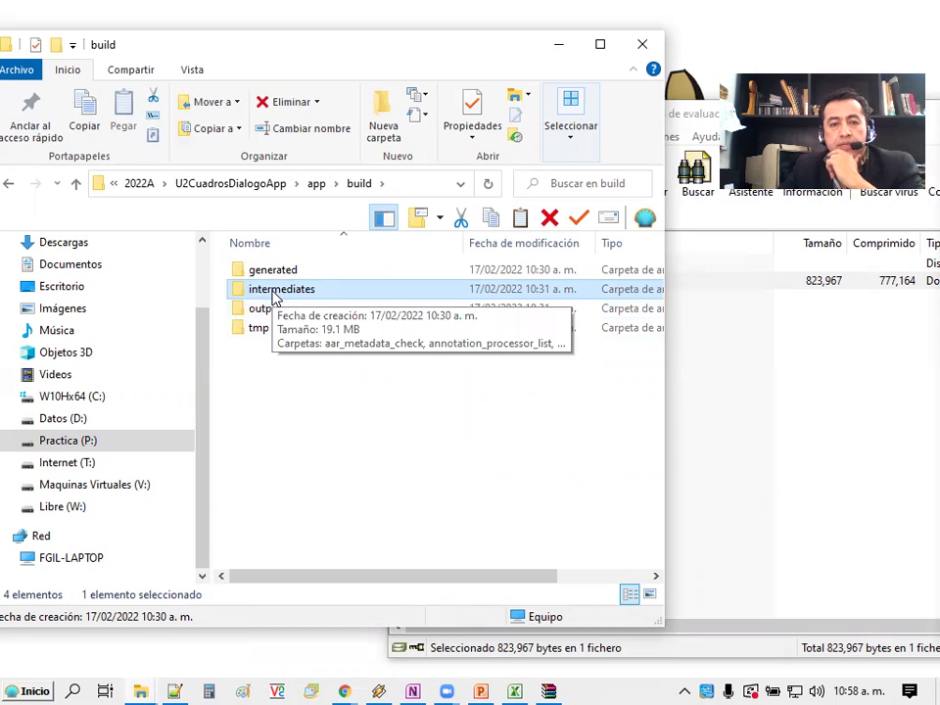
{"action": "right_click", "coordinate": [274, 297]}
{"action": "left_click", "coordinate": [351, 663]}
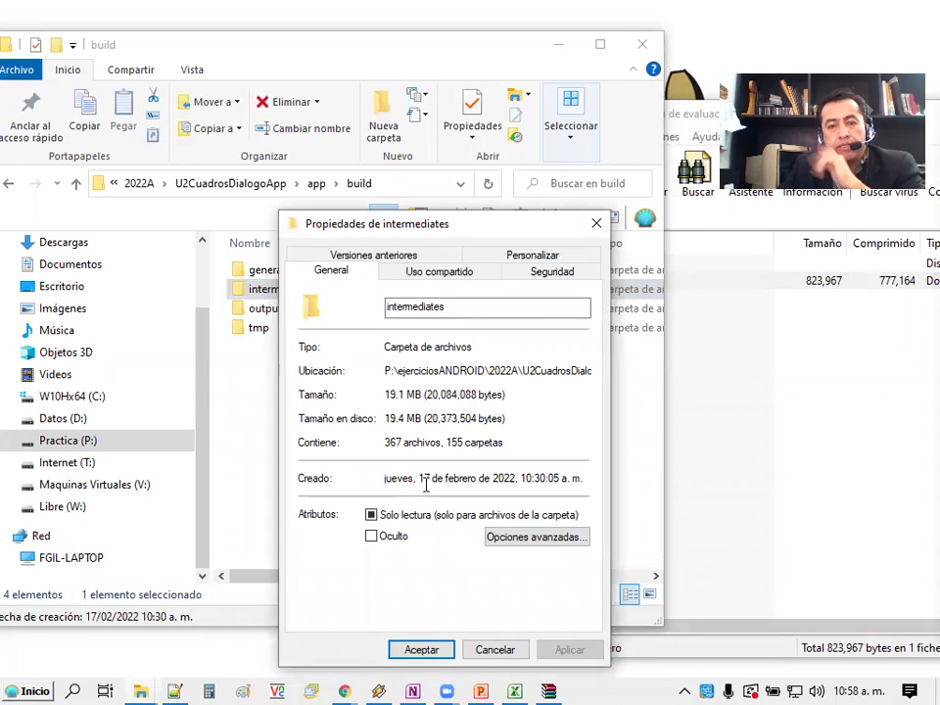
{"action": "left_click", "coordinate": [496, 648]}
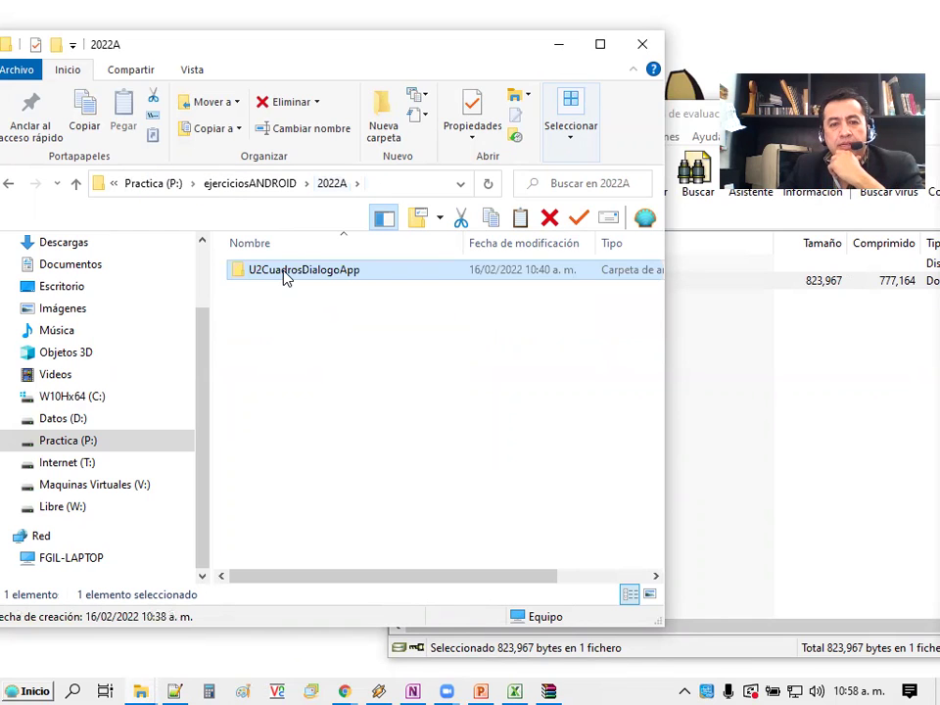
Step: Go back to the 2022A folder and check the total size of the U2CuadrosDialogoApp folder in its properties
{"action": "right_click", "coordinate": [284, 277]}
{"action": "left_click", "coordinate": [346, 662]}
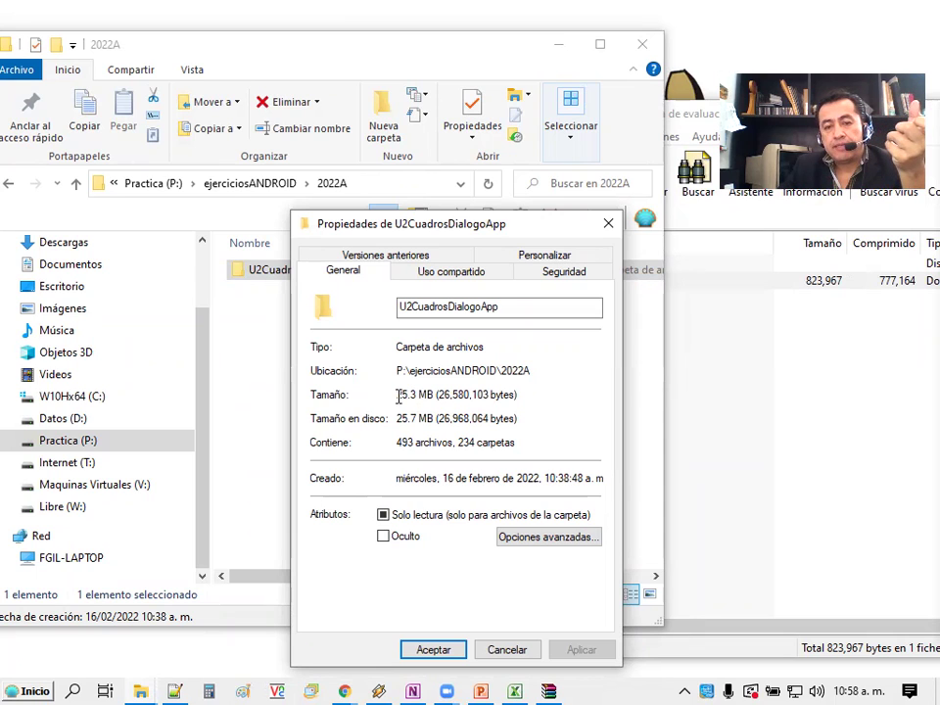
{"action": "left_click", "coordinate": [494, 649]}
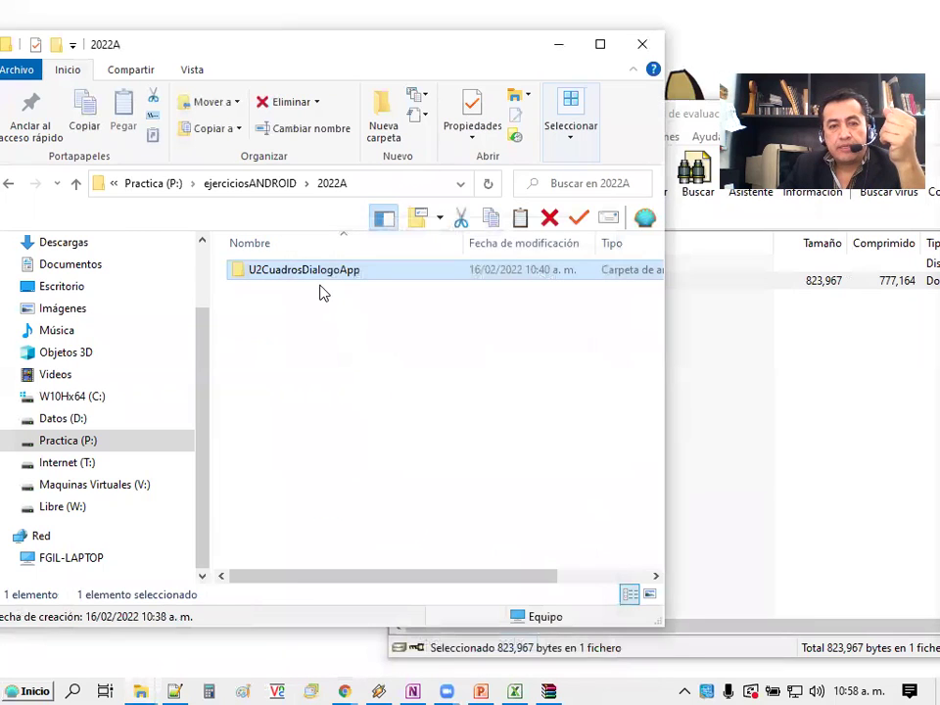
Step: Delete the intermediates folder from app\build inside the U2CuadrosDialogoApp project folder
{"action": "double_click", "coordinate": [311, 275]}
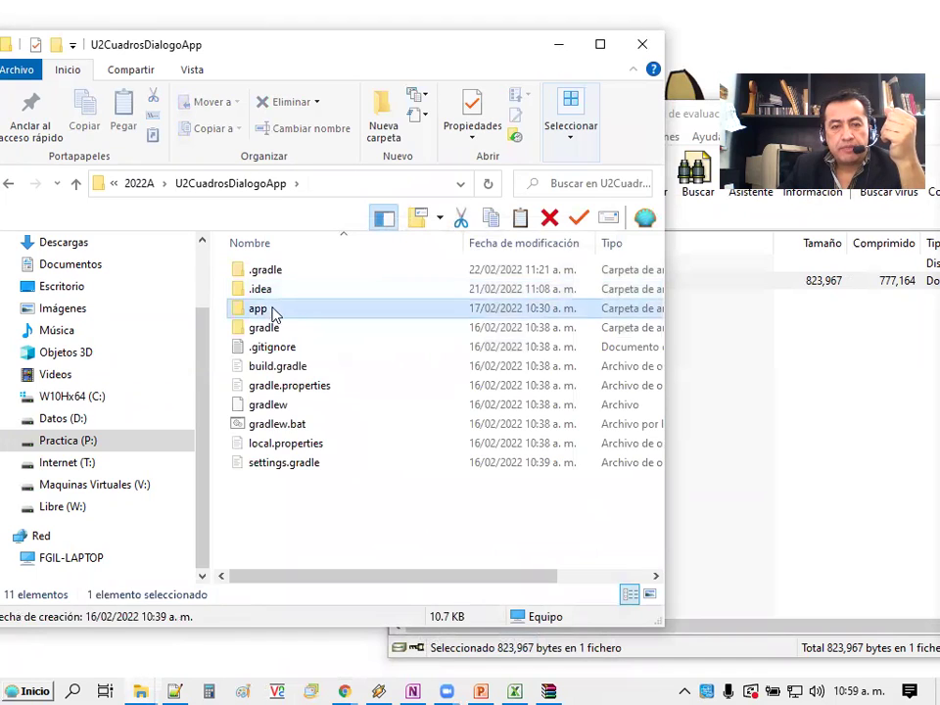
{"action": "double_click", "coordinate": [270, 311]}
{"action": "double_click", "coordinate": [266, 272]}
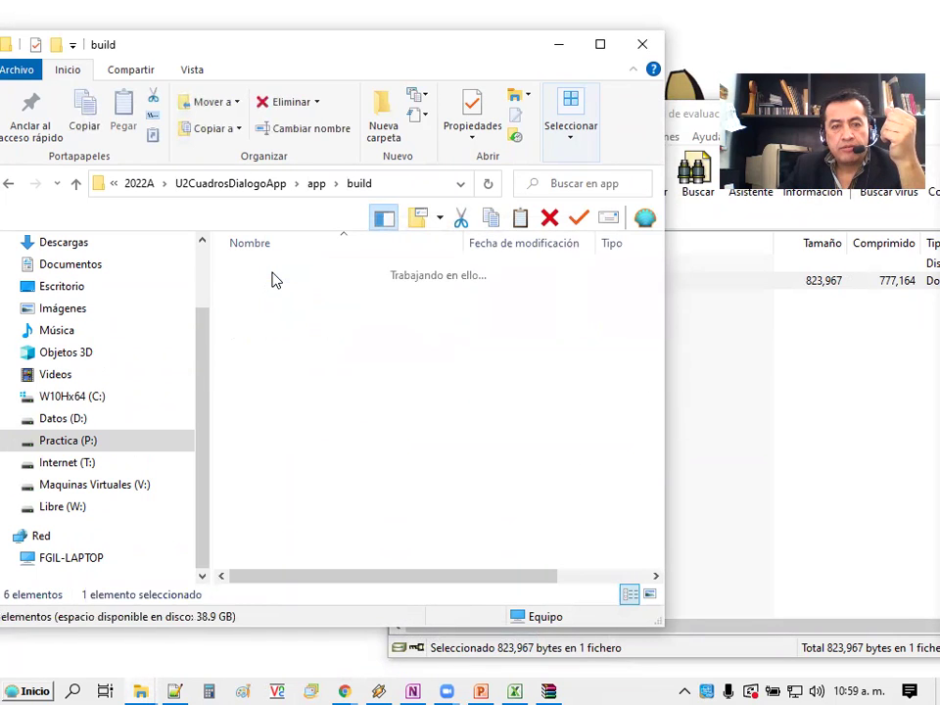
{"action": "right_click", "coordinate": [283, 292]}
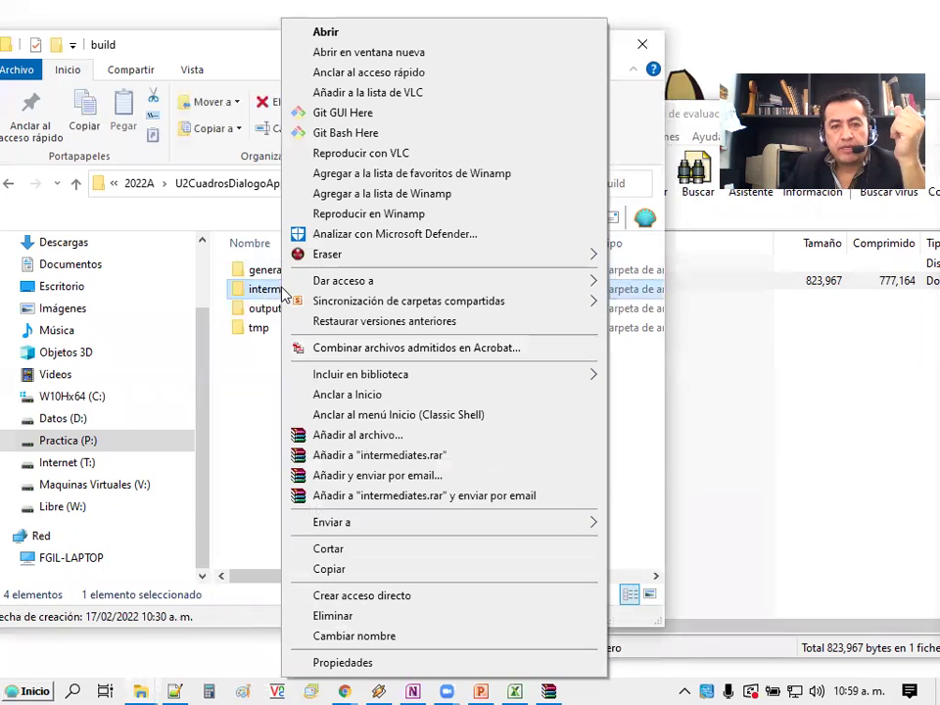
{"action": "left_click", "coordinate": [369, 617]}
{"action": "left_click", "coordinate": [543, 422]}
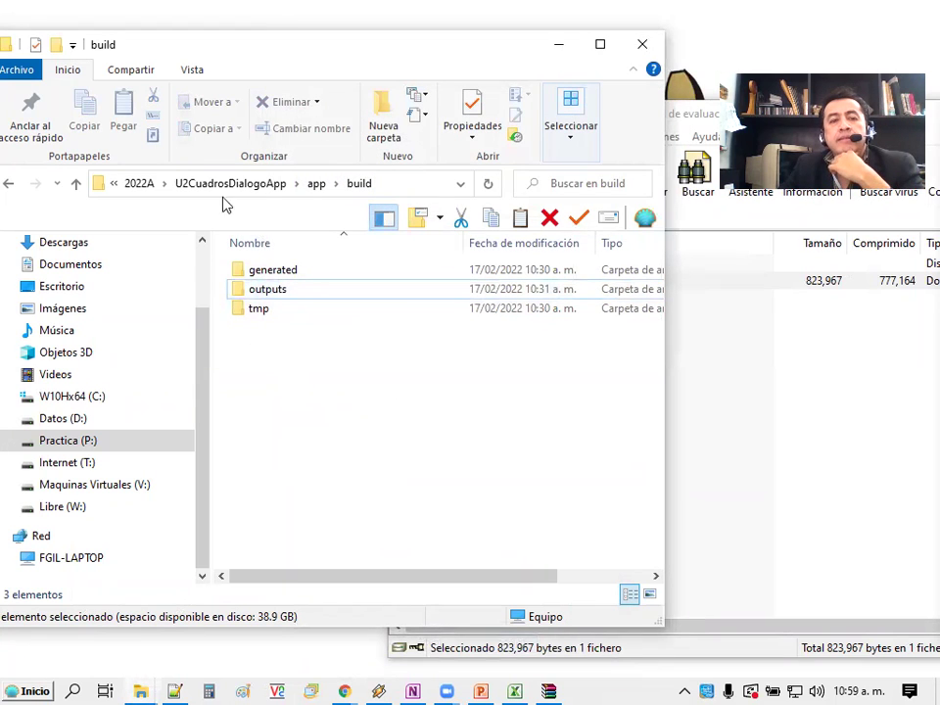
Step: Return to the 2022A folder and recheck the size of the U2CuadrosDialogoApp folder in its properties
{"action": "left_click", "coordinate": [139, 184]}
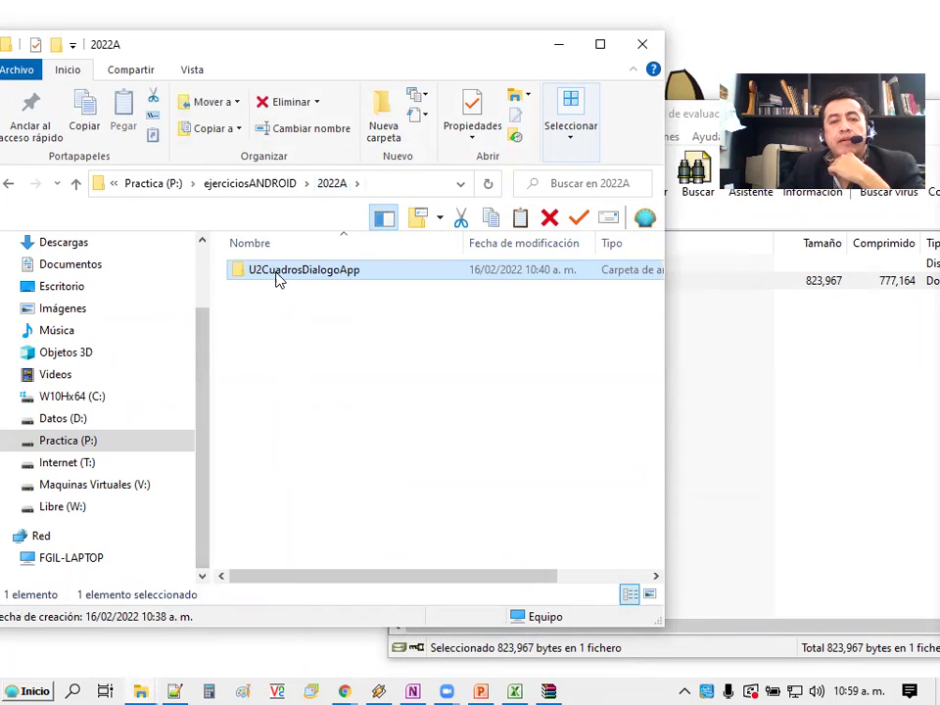
{"action": "right_click", "coordinate": [276, 275]}
{"action": "left_click", "coordinate": [333, 663]}
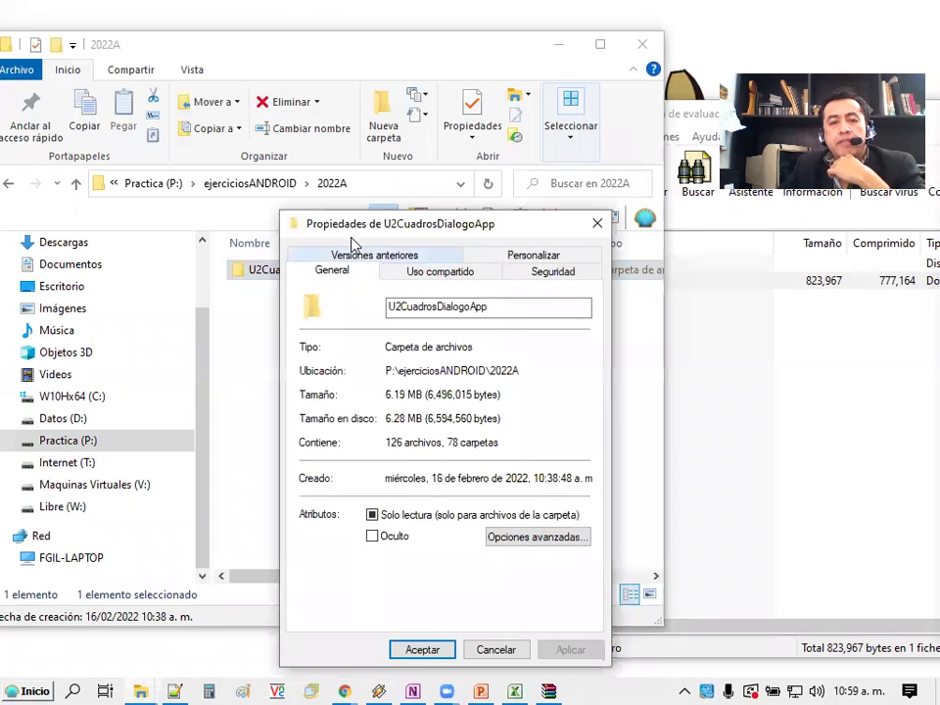
{"action": "left_click_drag", "start_coordinate": [397, 227], "coordinate": [468, 214]}
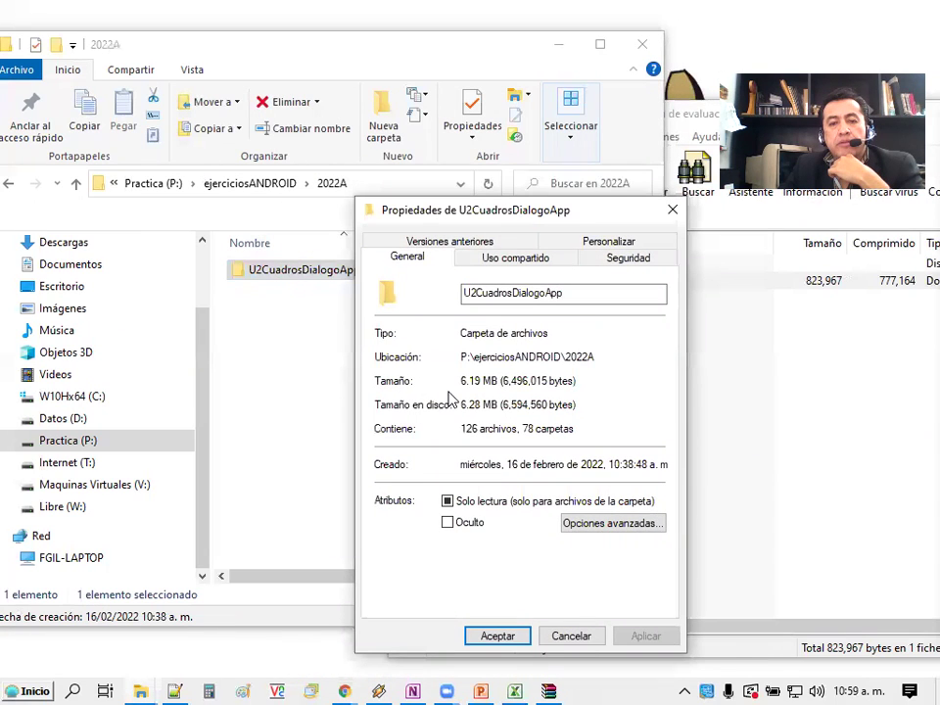
{"action": "left_click", "coordinate": [571, 635]}
Step: Add the U2CuadrosDialogoApp folder to ANDR-U2P01-Cuadros de dialogo basicos.rar beside the PDF, and close the archive
{"action": "left_click", "coordinate": [781, 417]}
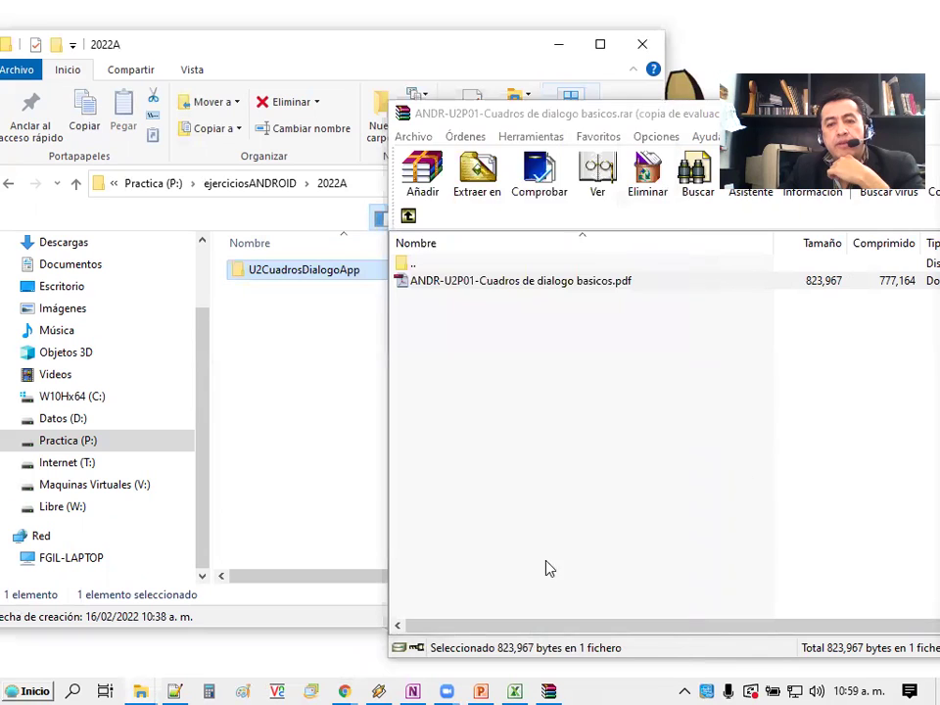
{"action": "key", "text": "alt+a"}
{"action": "left_click", "coordinate": [749, 558]}
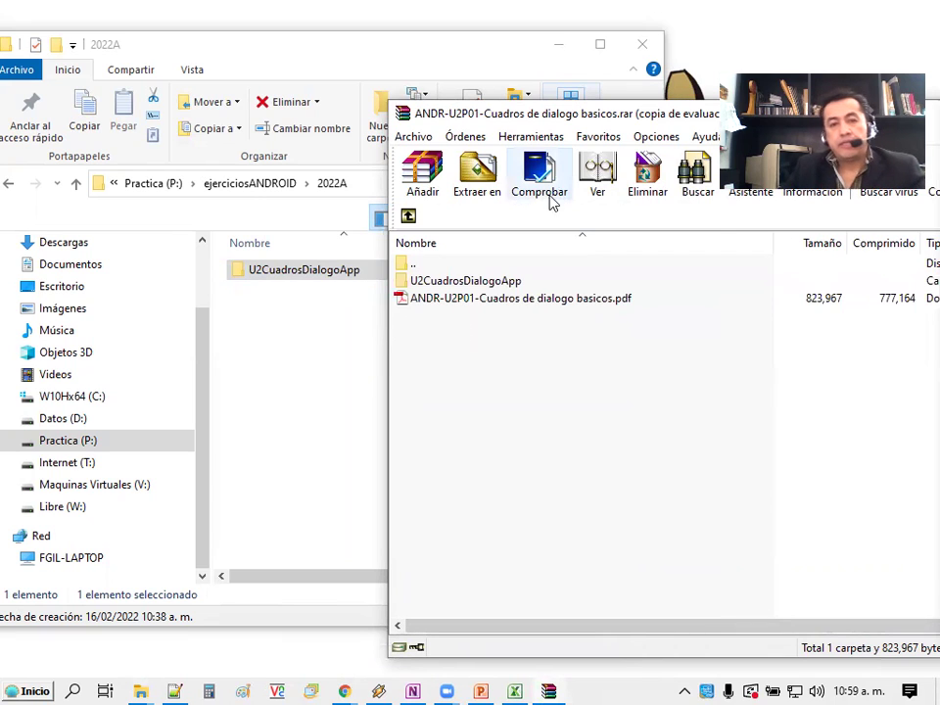
{"action": "left_click", "coordinate": [467, 281]}
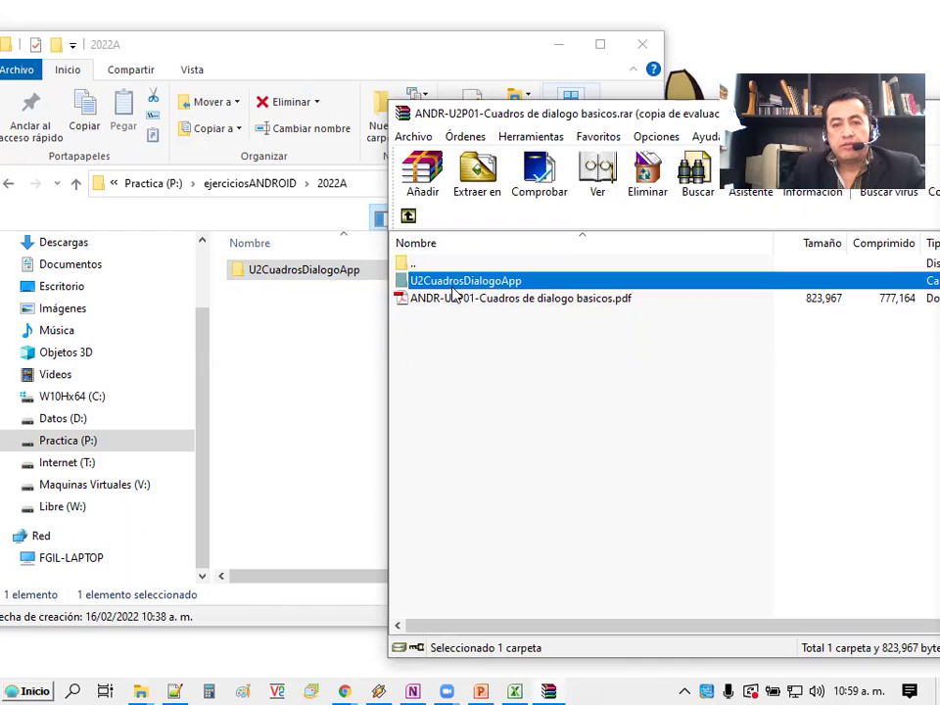
{"action": "left_click", "coordinate": [452, 298]}
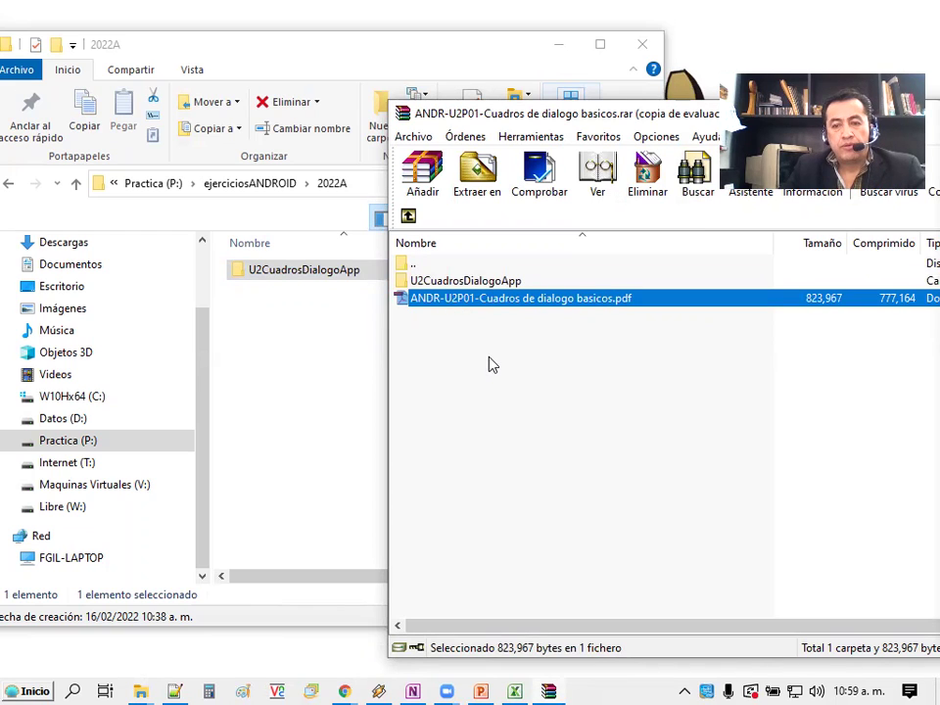
{"action": "double_click", "coordinate": [402, 115]}
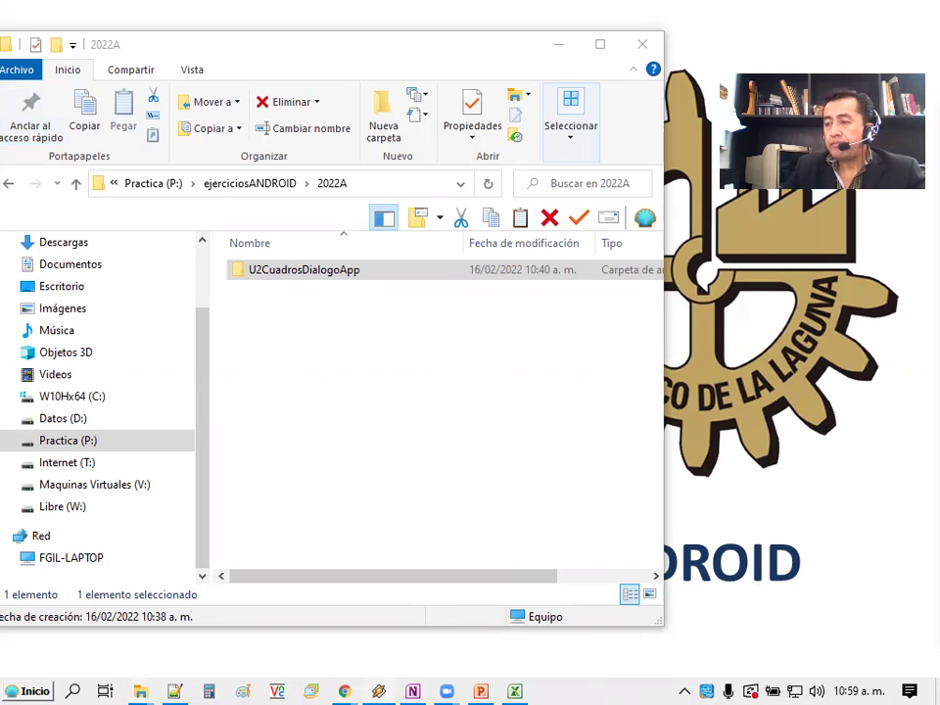
Step: Switch to the Desarrollo en Android course page in Chrome and review the ANDR-U2P01-Cuadros de dialogo basicos assignment's opening and due dates
{"action": "mouse_move", "coordinate": [349, 685]}
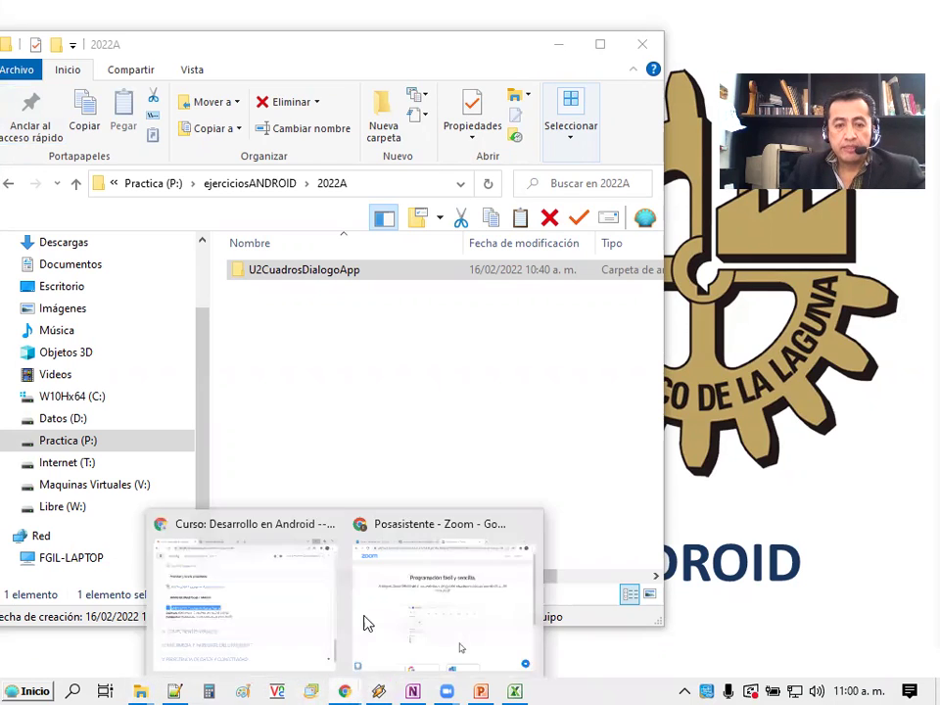
{"action": "left_click", "coordinate": [275, 612]}
{"action": "left_click", "coordinate": [399, 411]}
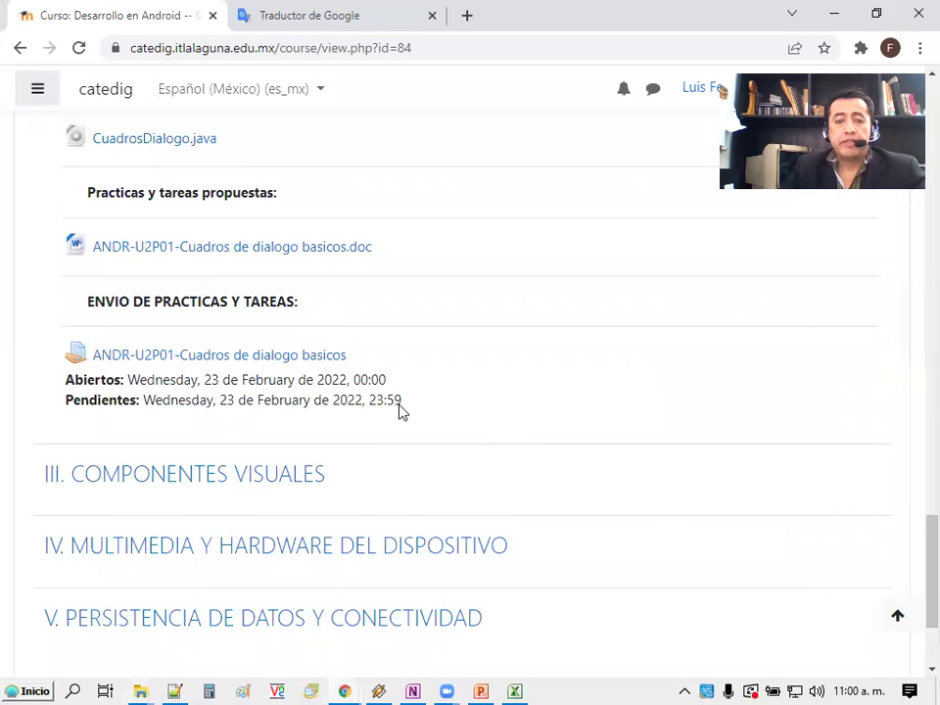
{"action": "left_click_drag", "start_coordinate": [430, 409], "coordinate": [78, 354]}
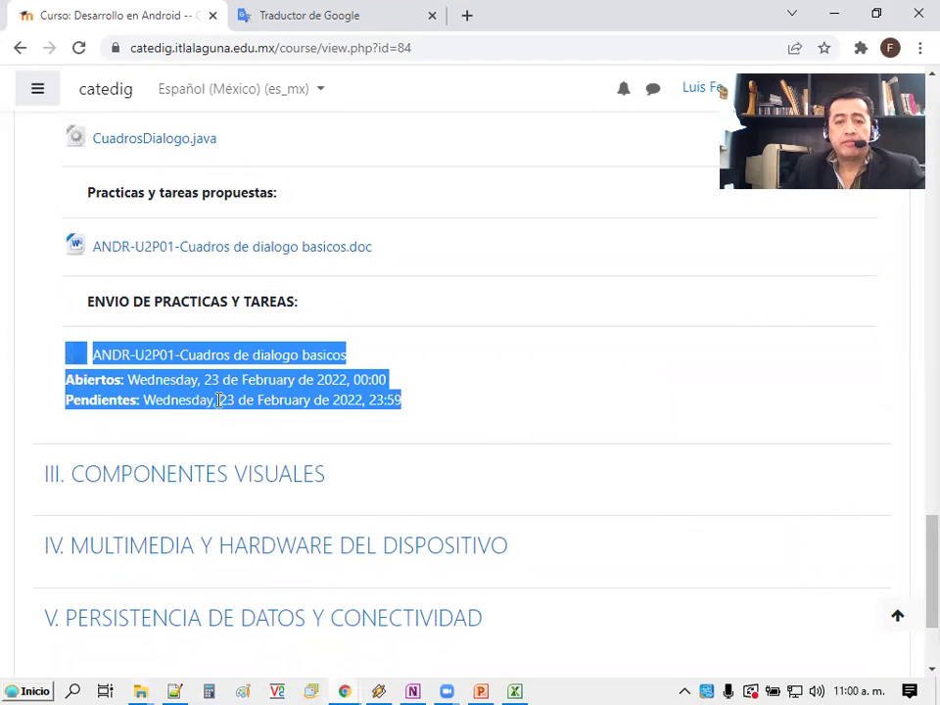
{"action": "left_click_drag", "start_coordinate": [428, 407], "coordinate": [65, 391]}
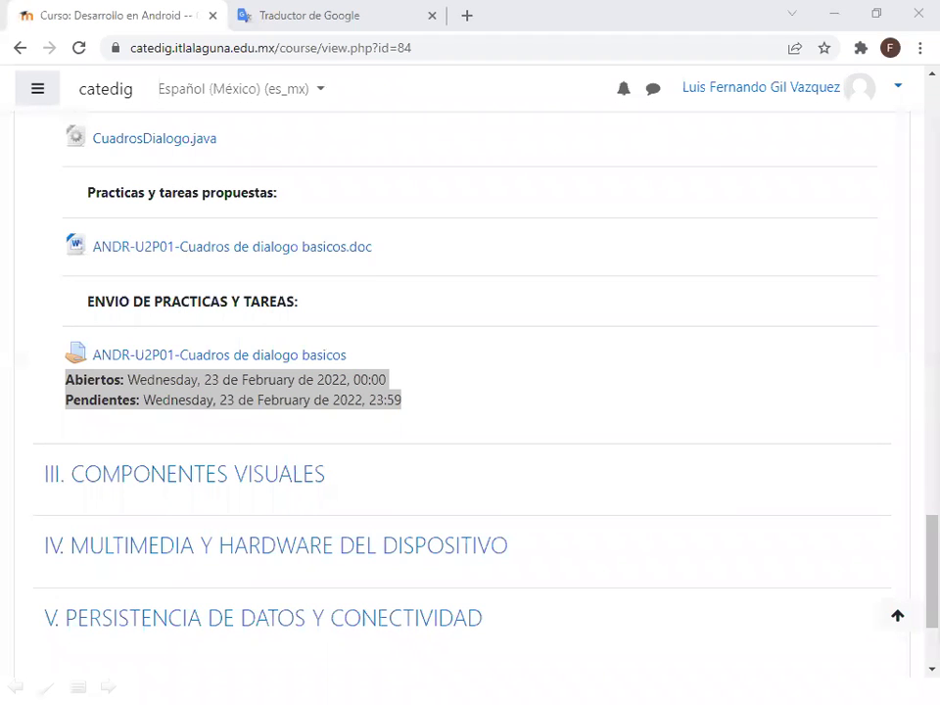
{"action": "key", "text": "Right"}
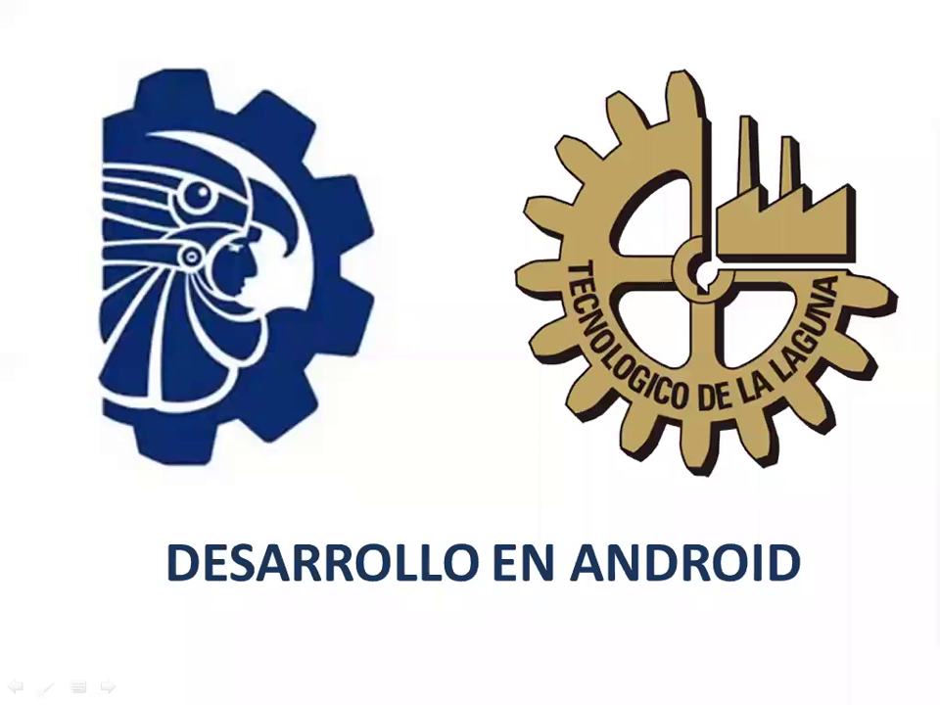